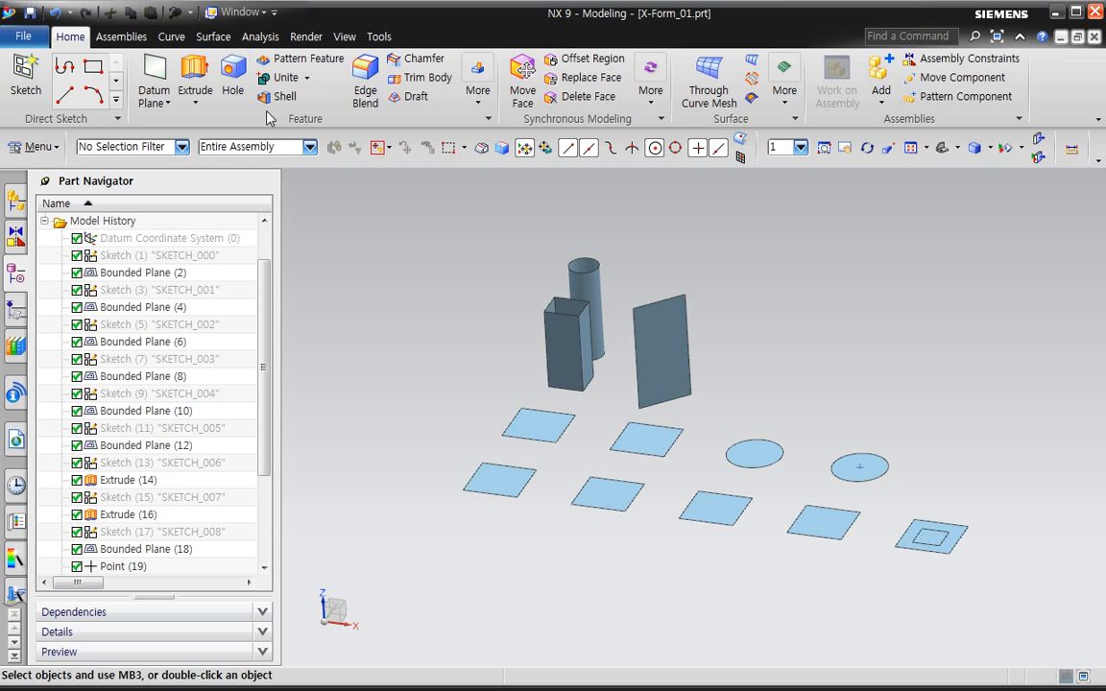
Step: Switch the part from Modeling to the Shape Studio application
left_click(213, 36)
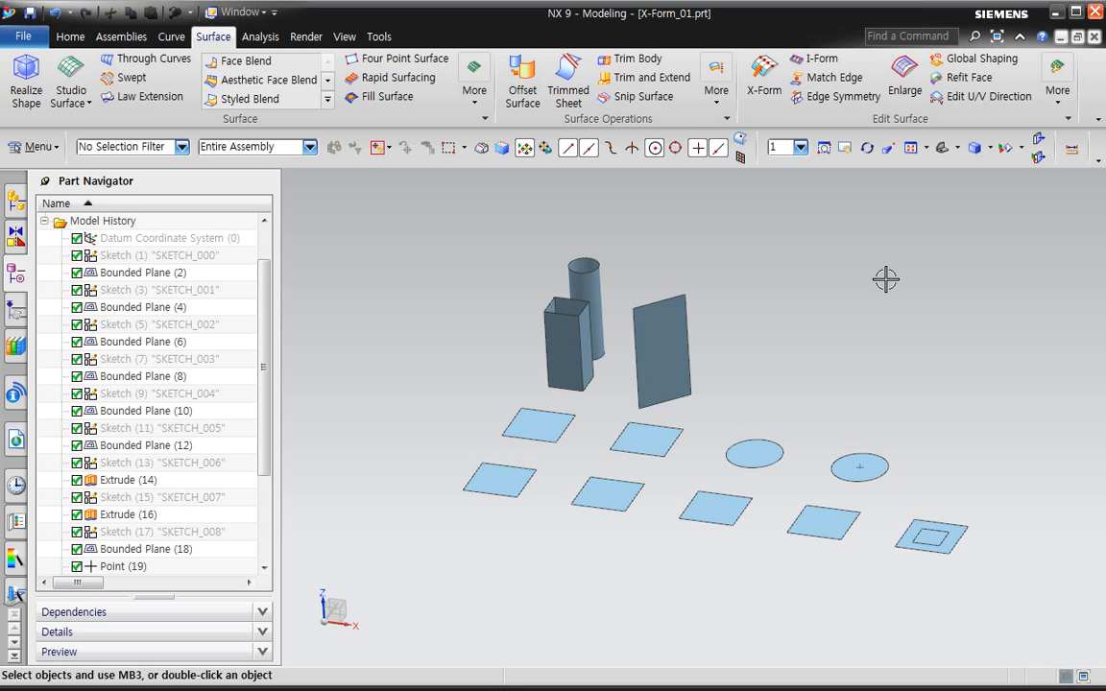
middle_click_drag(758, 246, 783, 310)
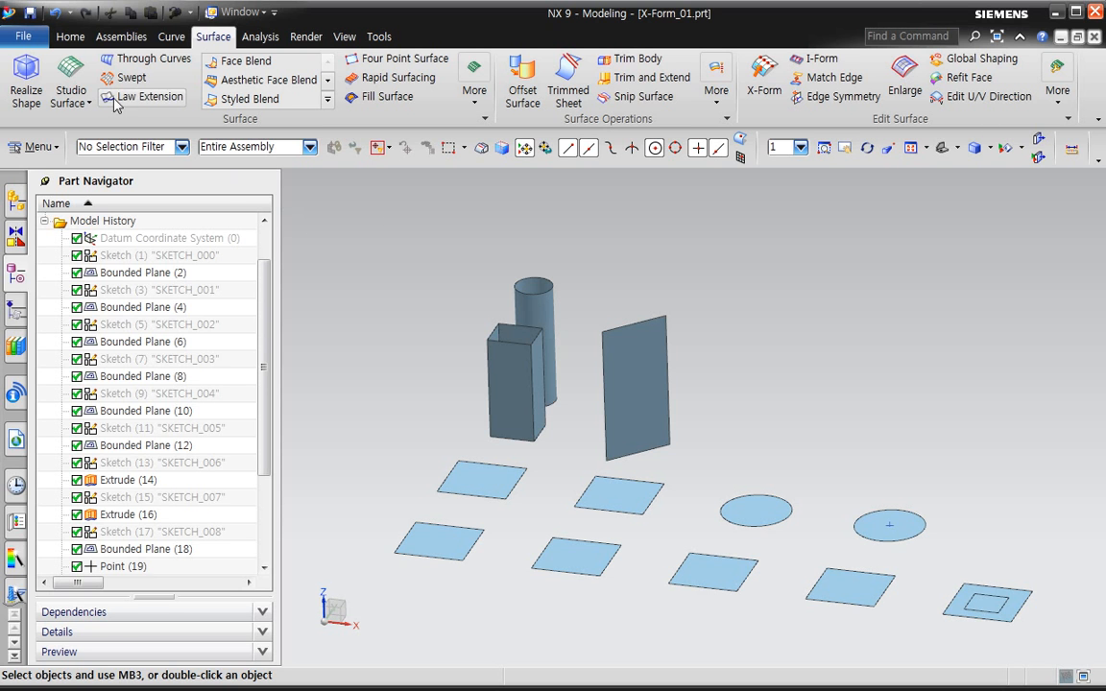
left_click(25, 41)
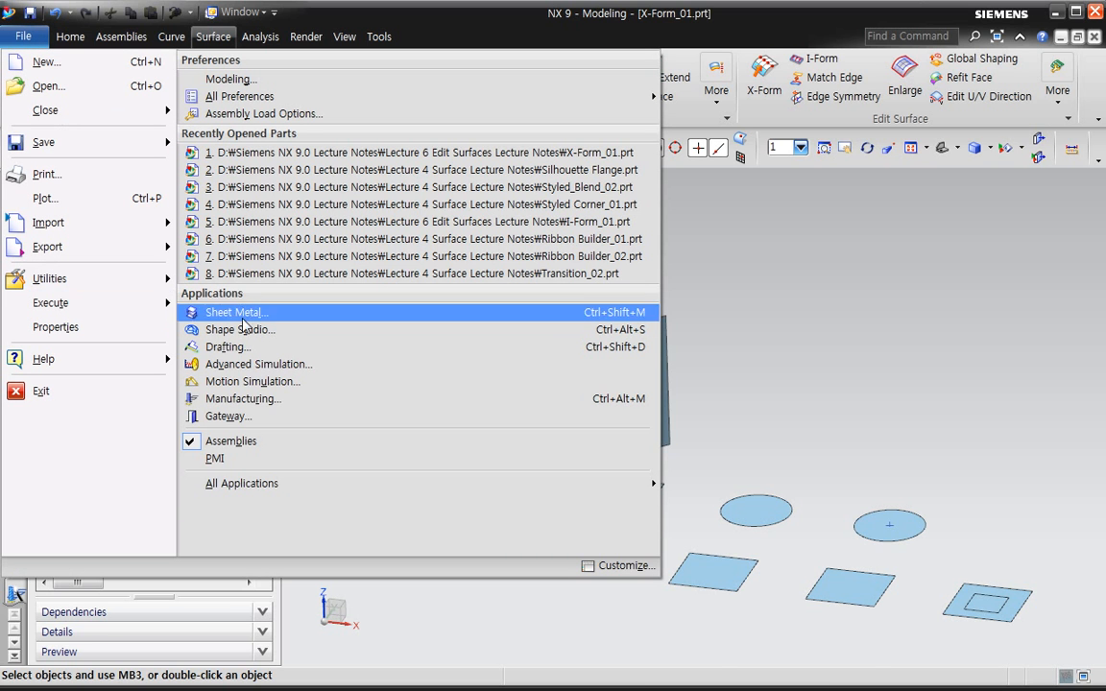
mouse_move(234, 483)
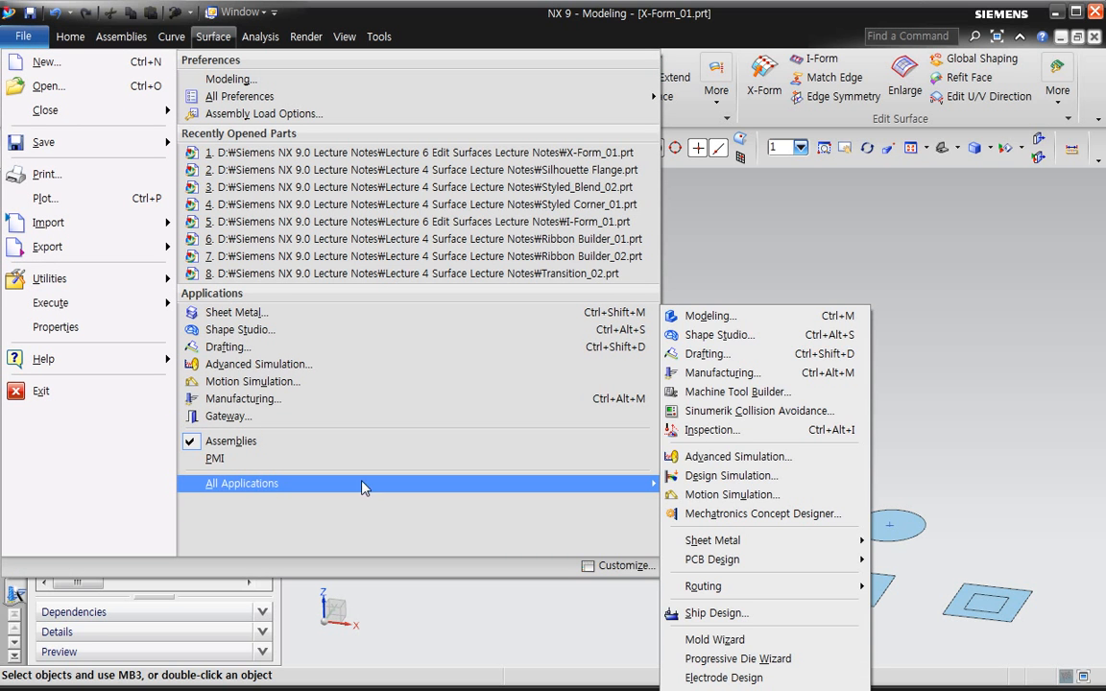
left_click(715, 338)
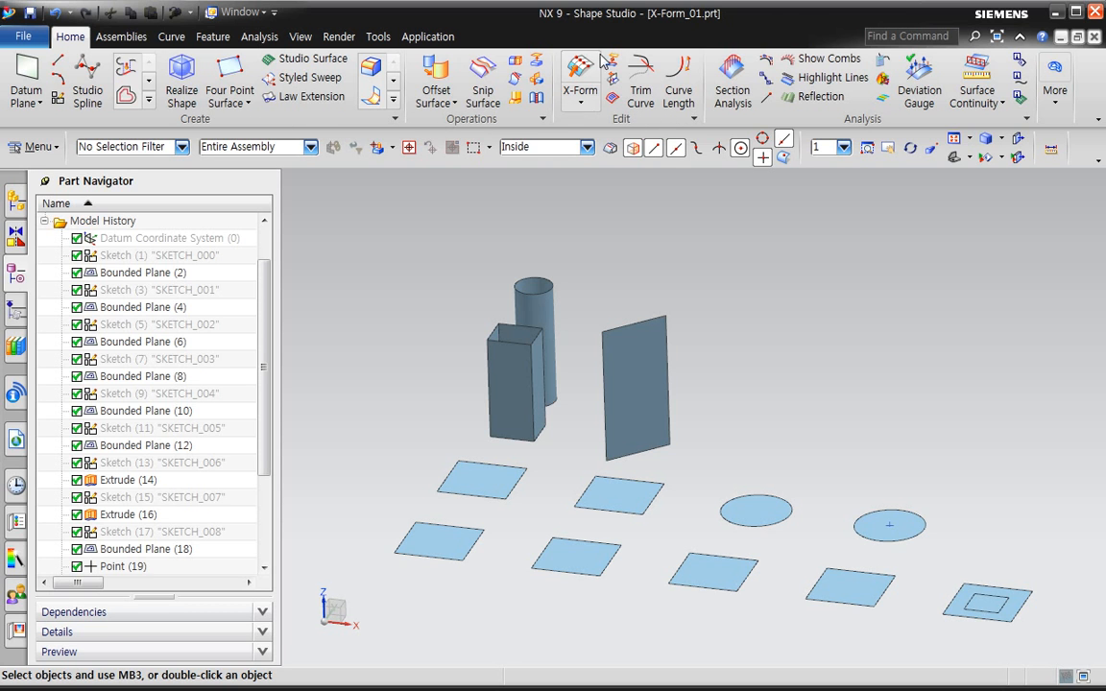
Step: Check the Shape Studio editing commands, return the part to Modeling and show the surface commands again
left_click(580, 101)
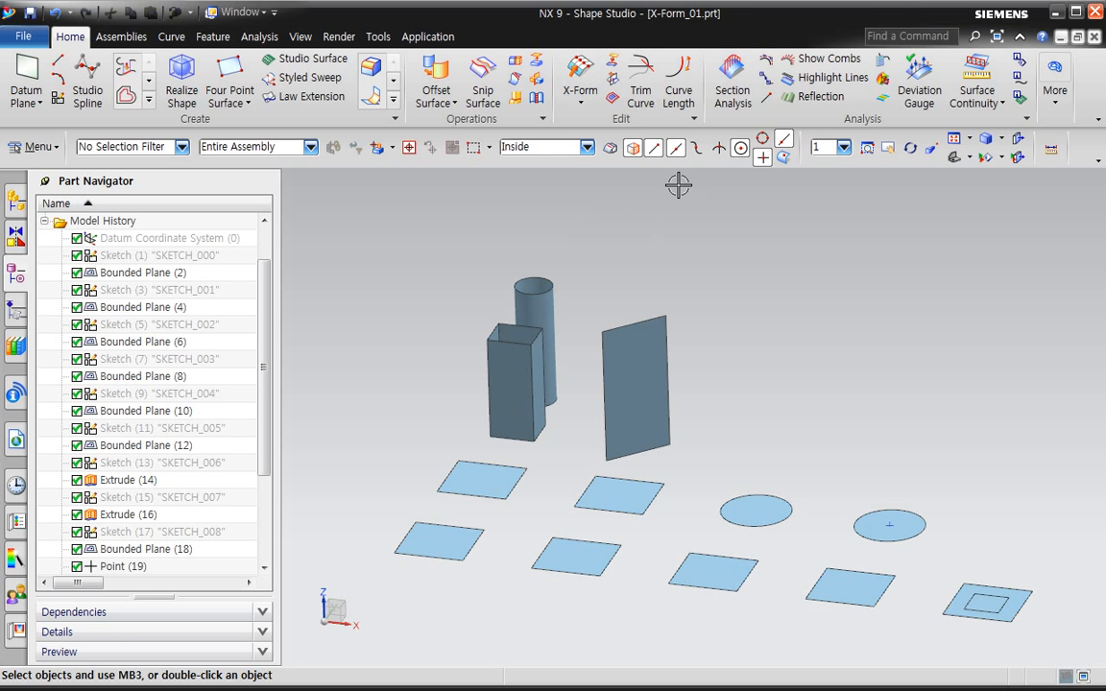
left_click(693, 118)
left_click(741, 324)
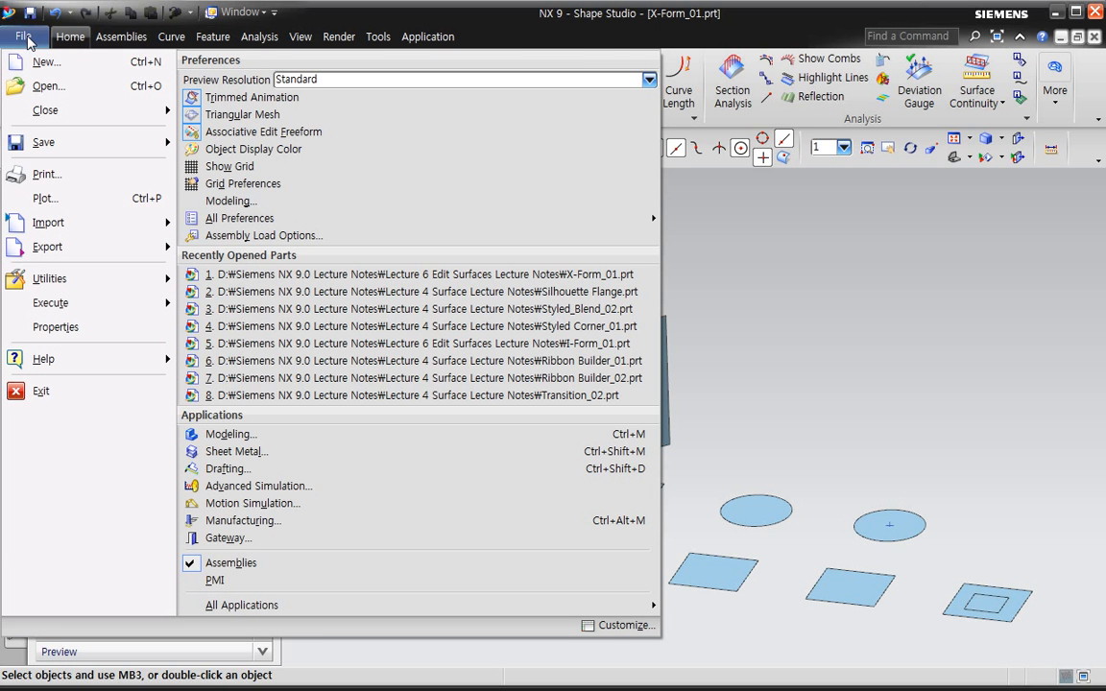
left_click(24, 35)
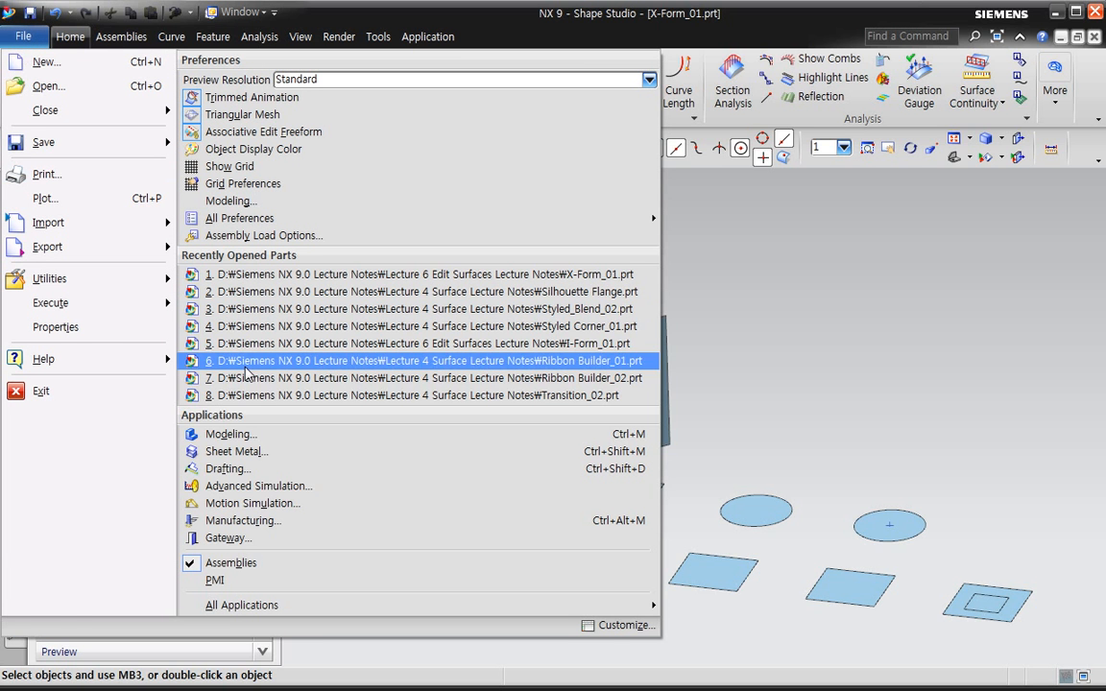
left_click(252, 441)
middle_click_drag(595, 433, 593, 426)
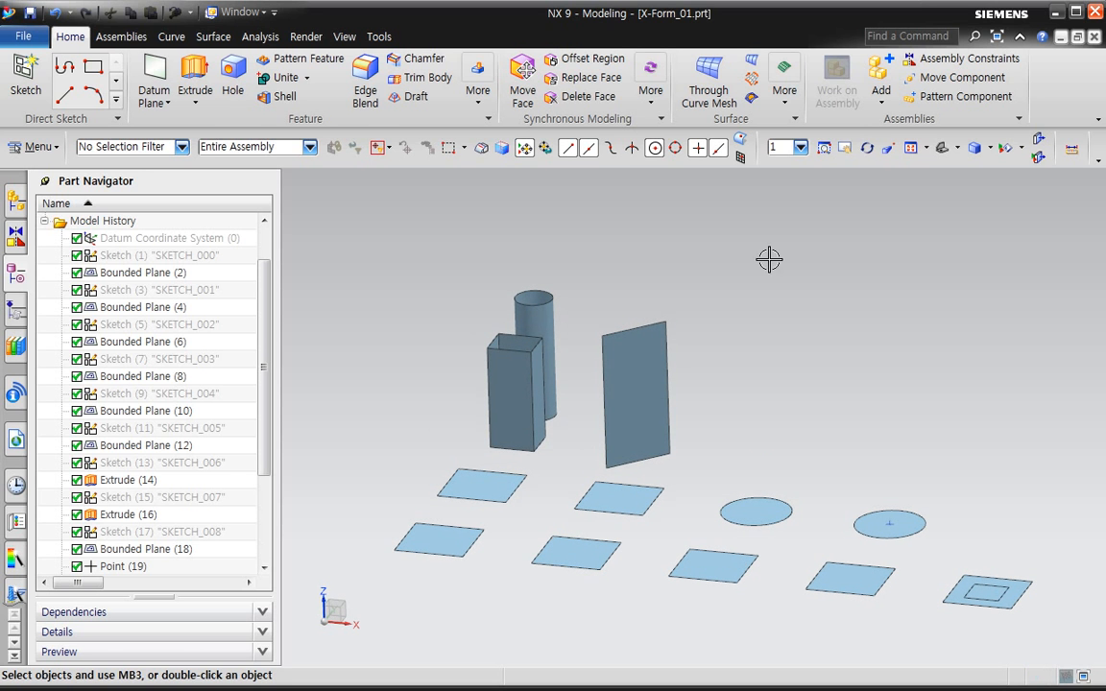
left_click(202, 38)
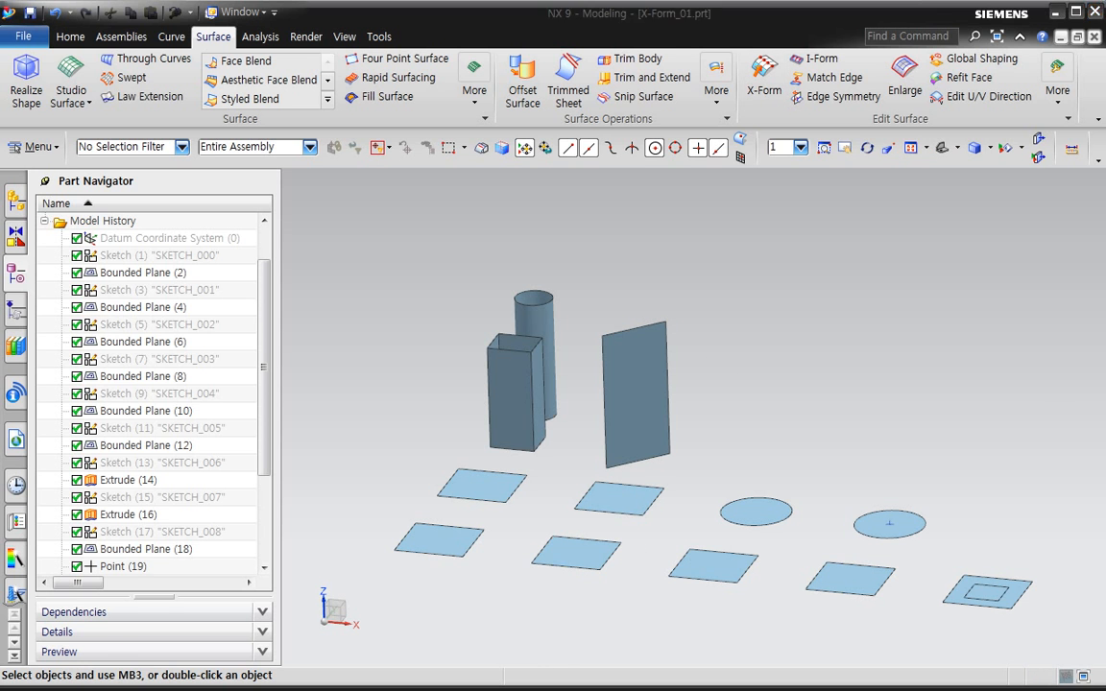
Step: Switch to the PowerPoint lecture notes to read the X-Form slide, and return to NX
key("alt+Tab")
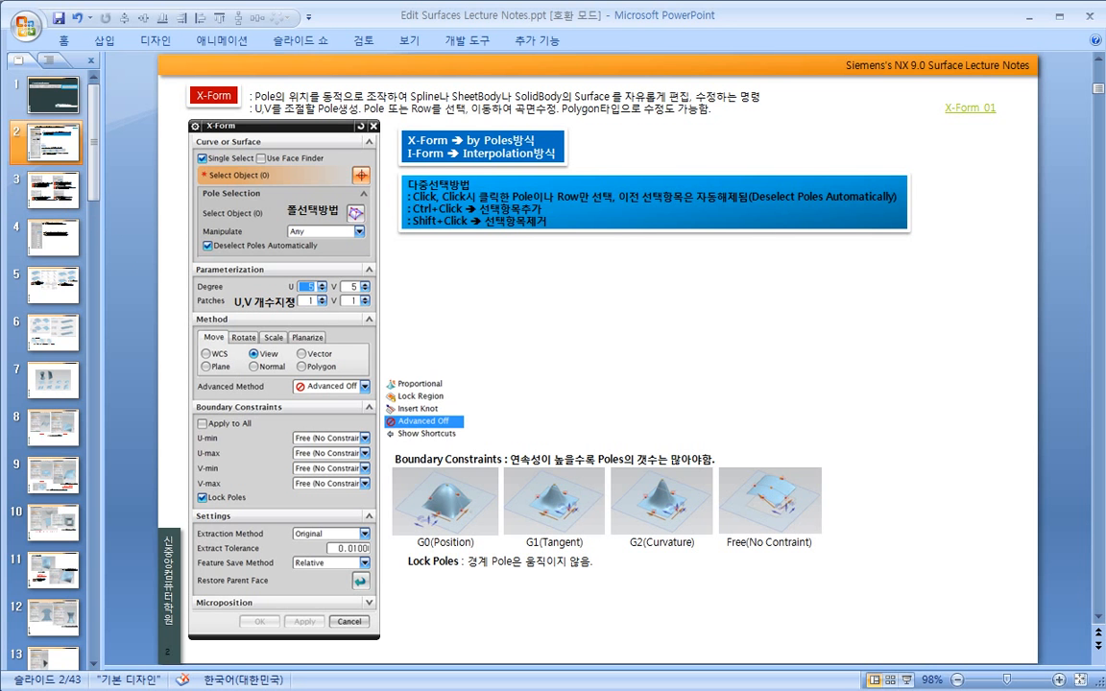
key("alt+Tab")
Step: Start X-Form and select the flat rectangular sheet at the near end of the front row for editing
middle_click_drag(533, 615, 630, 549)
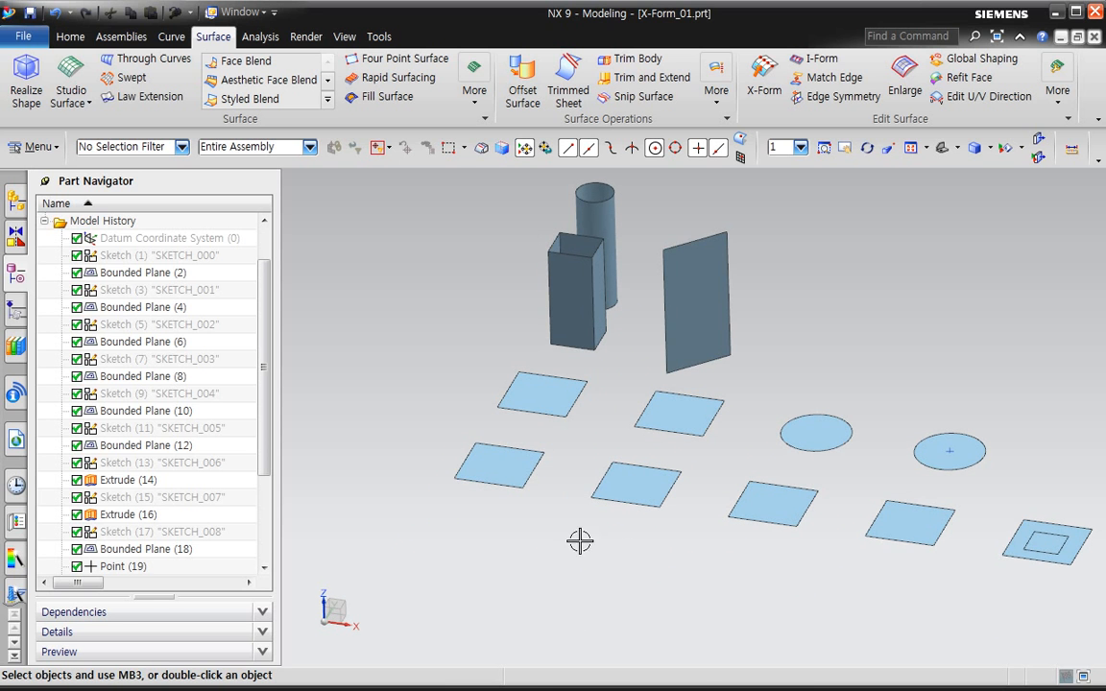
middle_click(519, 463)
middle_click_drag(523, 538, 523, 497)
scroll(531, 536, "up", 3)
left_click(453, 489)
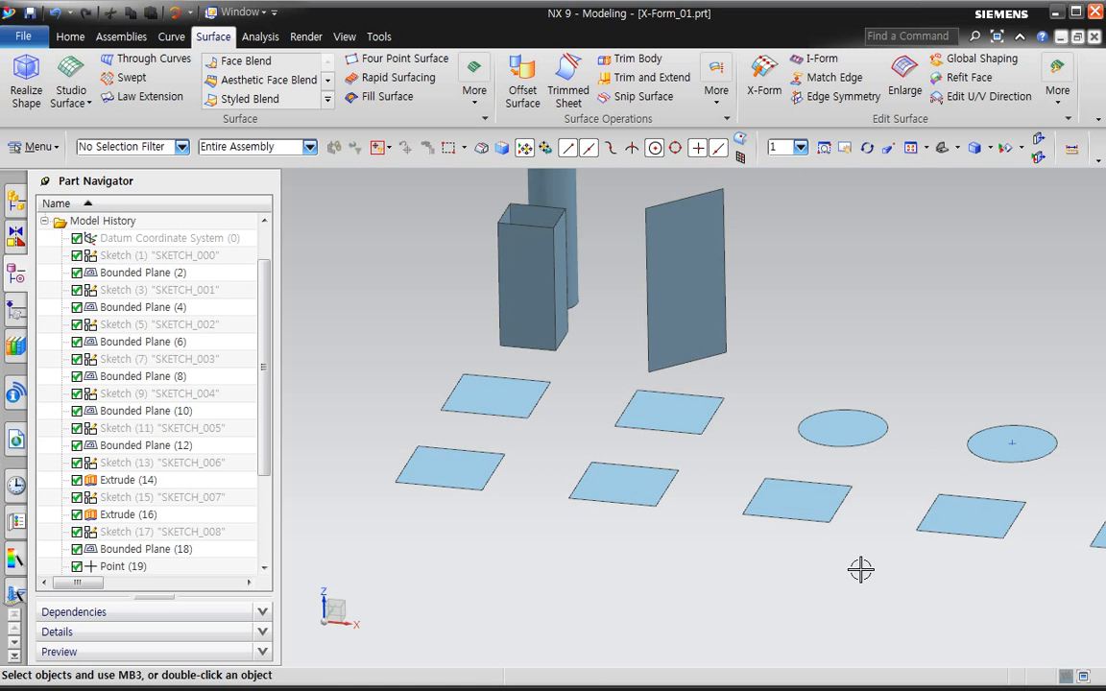
middle_click_drag(615, 554, 634, 567, "shift")
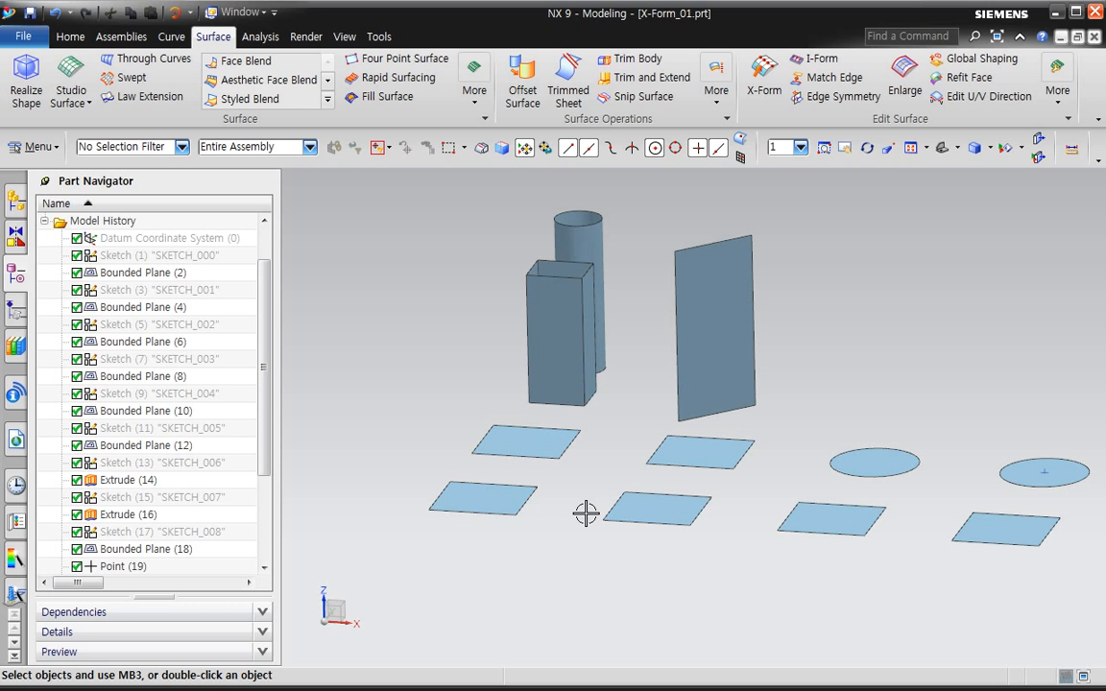
scroll(588, 513, "up", 5)
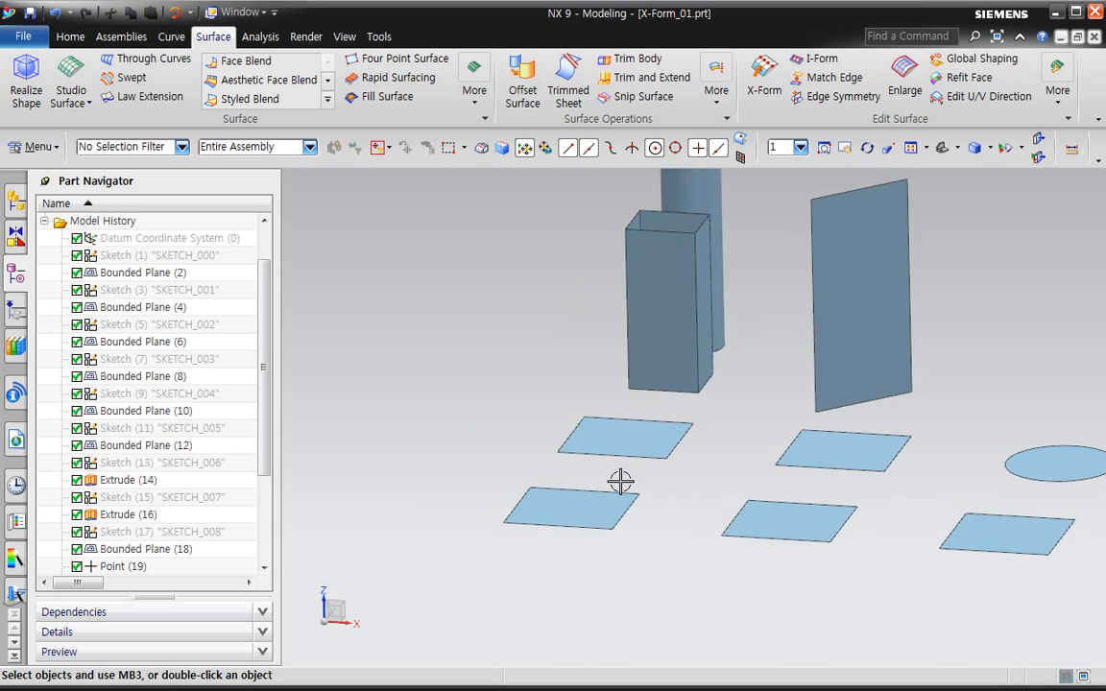
middle_click_drag(604, 483, 608, 481)
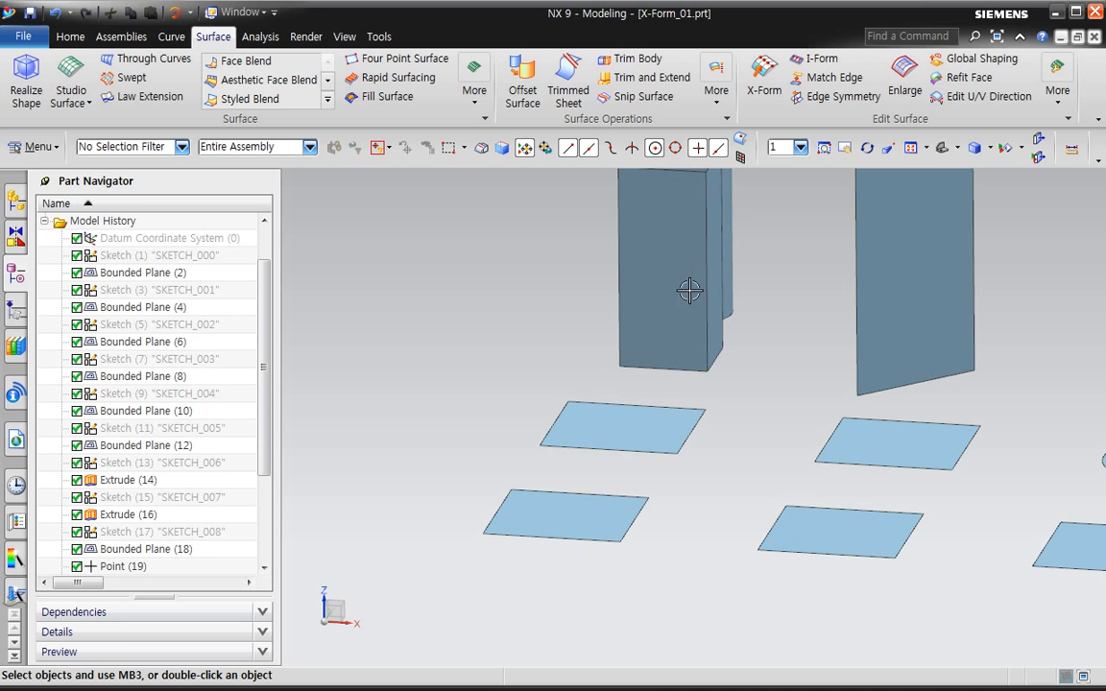
left_click(768, 91)
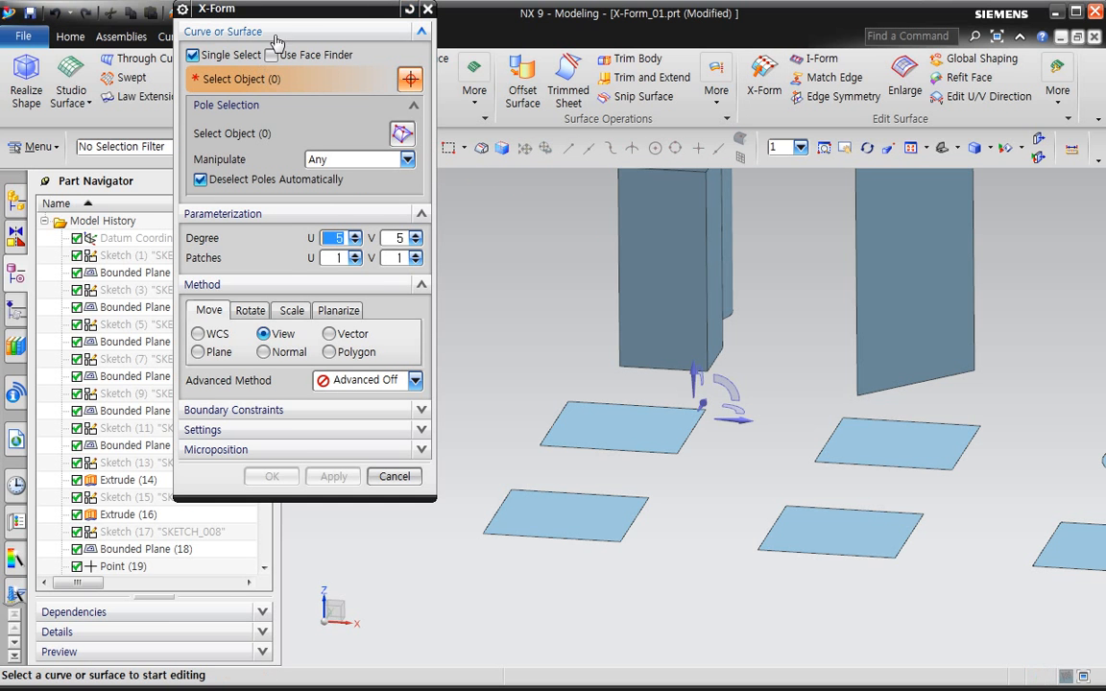
left_click_drag(298, 12, 291, 35)
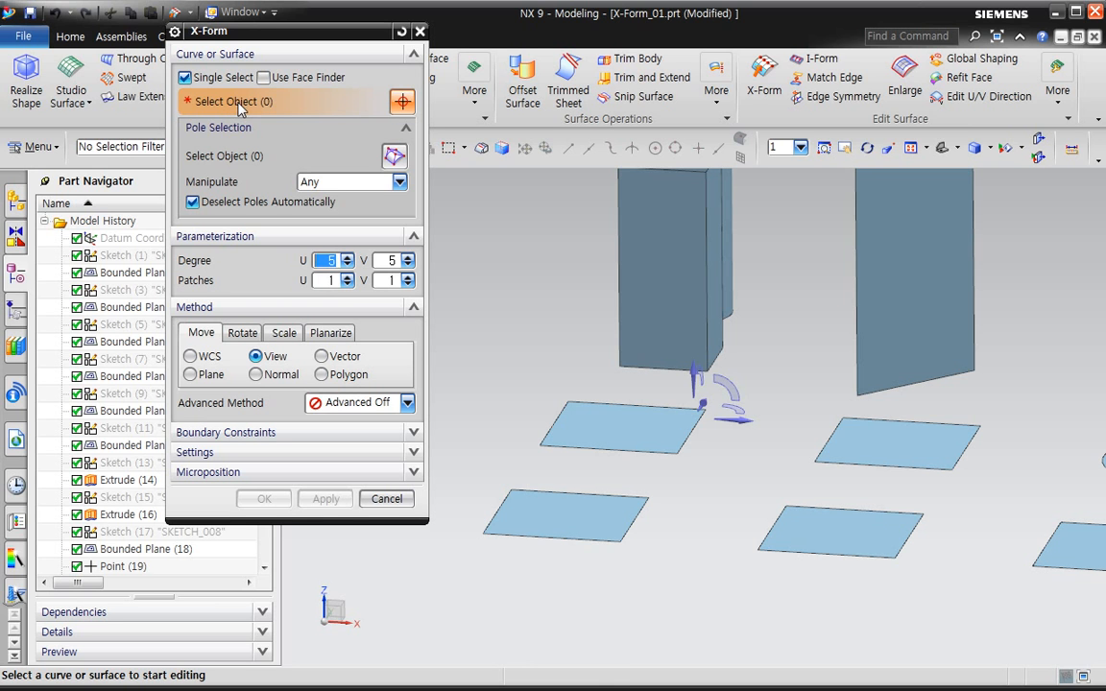
left_click(575, 522)
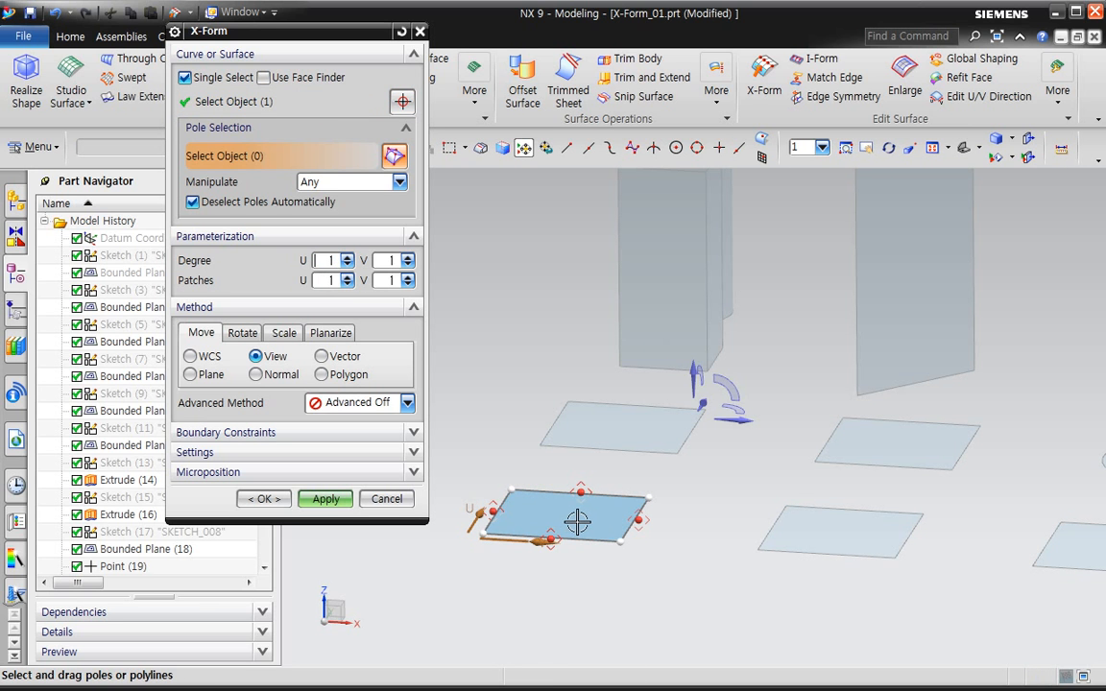
Step: Add two more flat sheets to the X-Form selection, plus the upright sheet, the box and the cylinder as a group
left_click(240, 101)
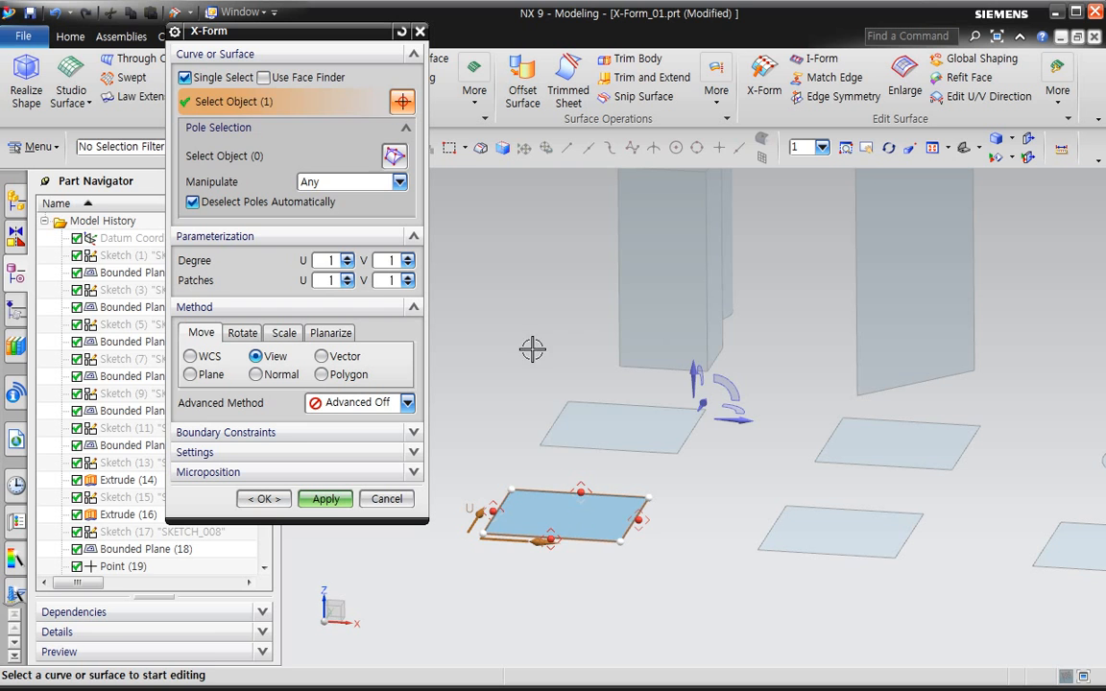
left_click(596, 434)
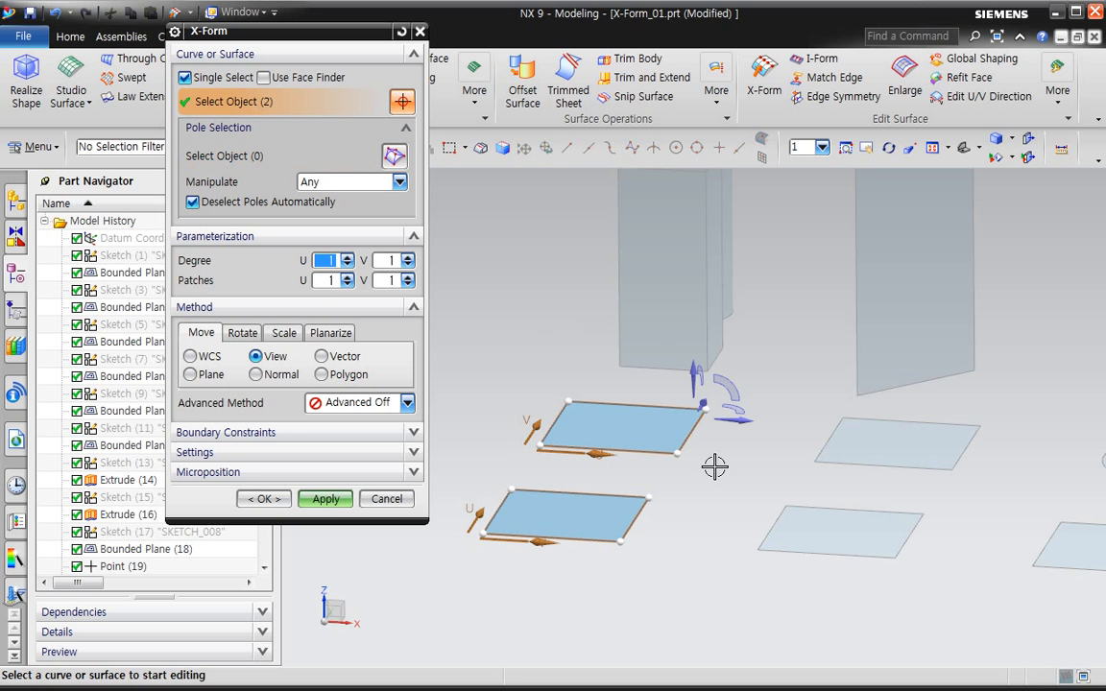
left_click(845, 441)
left_click(264, 103)
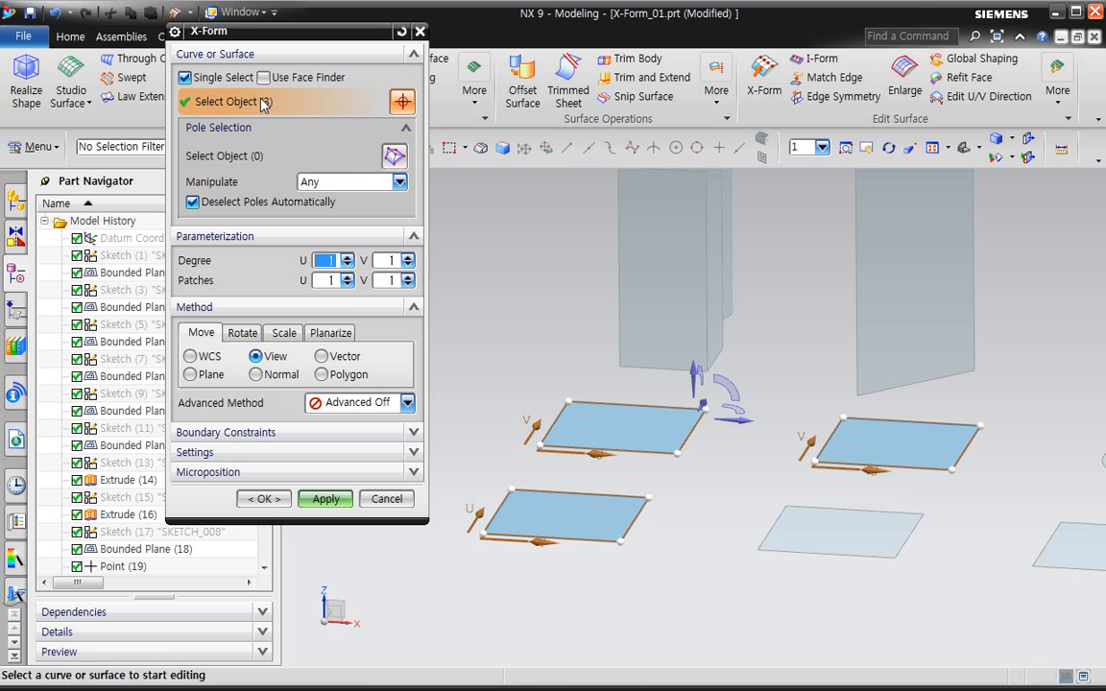
scroll(506, 383, "down", 5)
left_click_drag(507, 226, 858, 498)
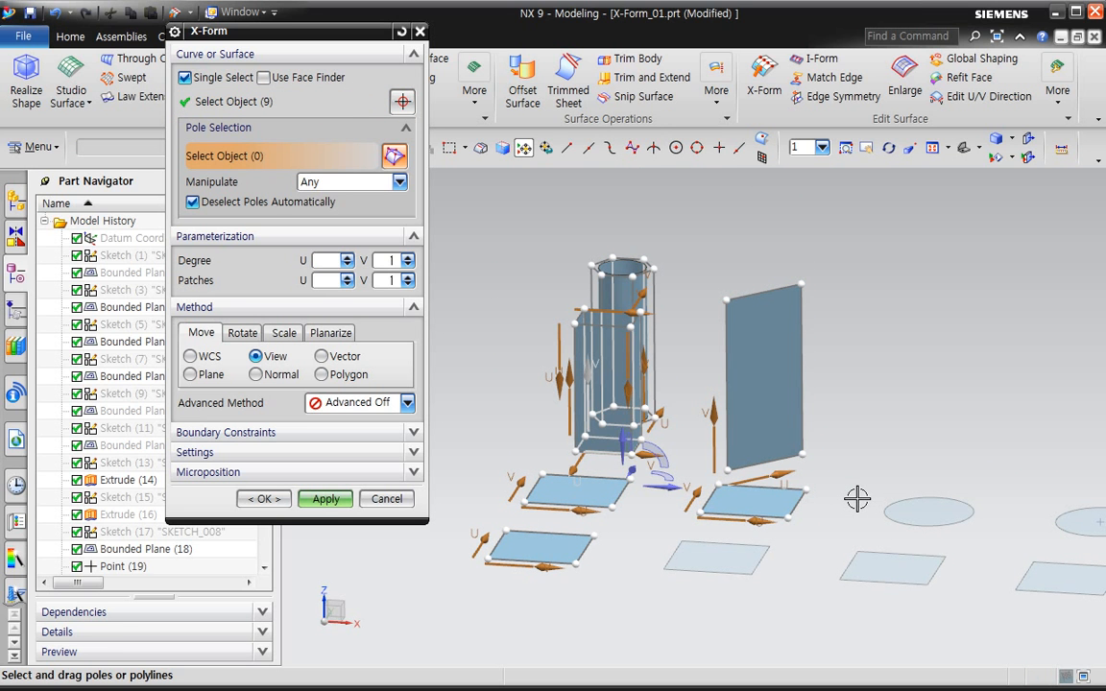
middle_click_drag(856, 499, 883, 488, "shift")
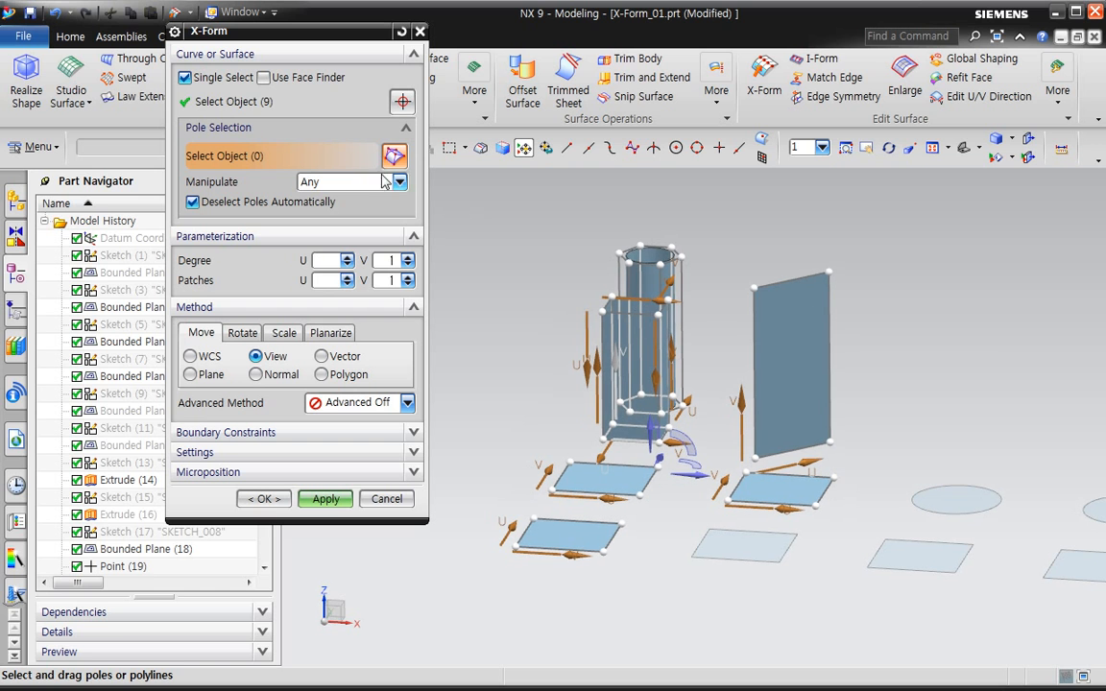
Step: Try the Use Face Finder option in X-Form, accepting the deselection of all objects, and turn it off again
left_click(265, 78)
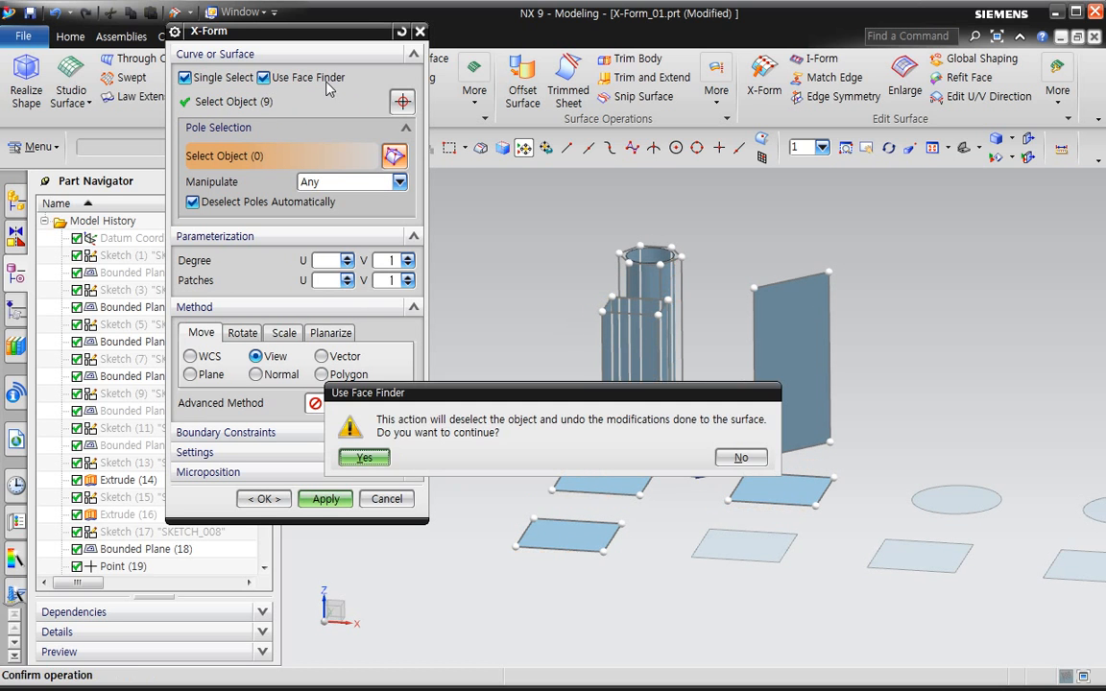
left_click(364, 457)
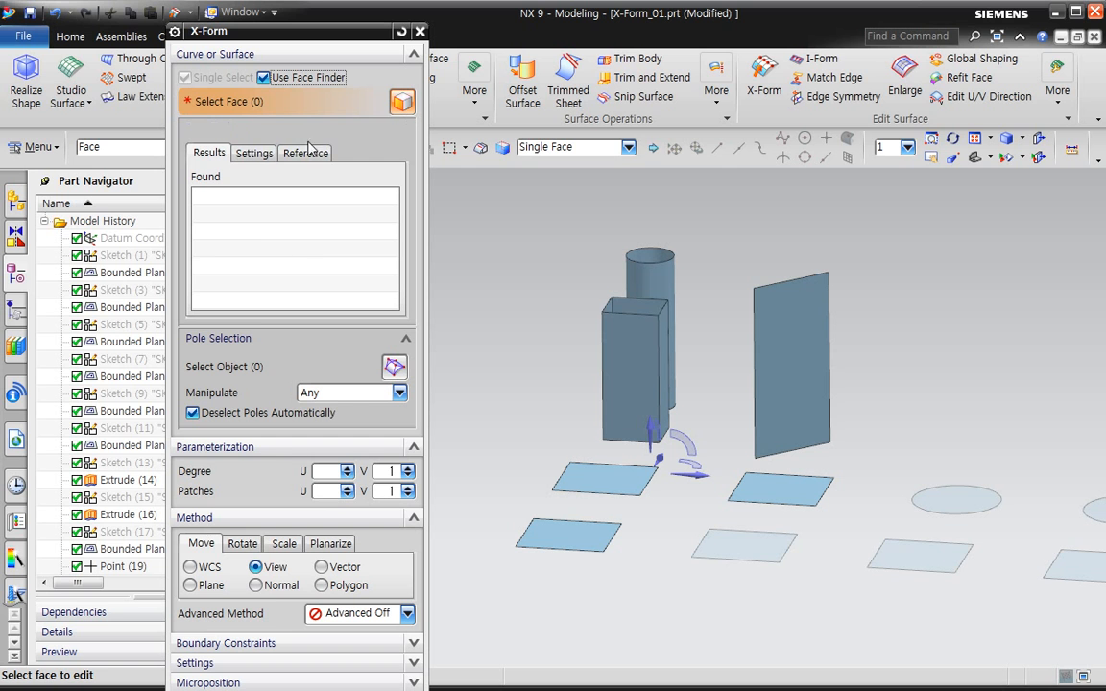
left_click(264, 77)
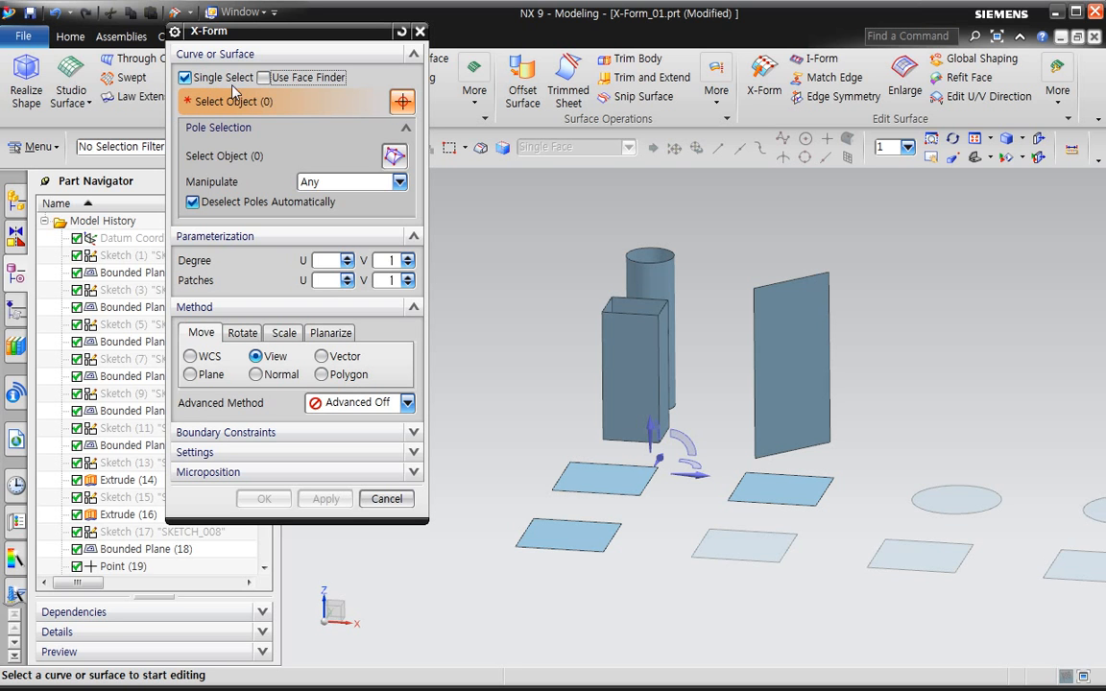
Step: Select only the first flat rectangular sheet of the front row for X-Form to display its corner poles
middle_click_drag(523, 326, 560, 322, "shift")
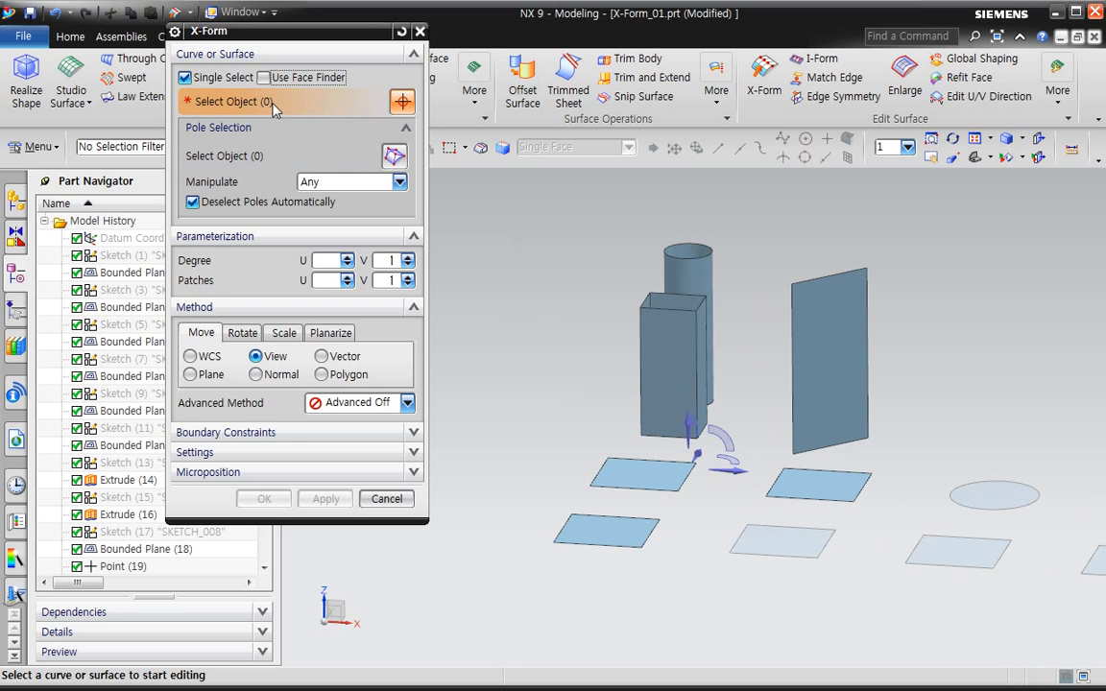
left_click(607, 542)
scroll(590, 553, "up", 5)
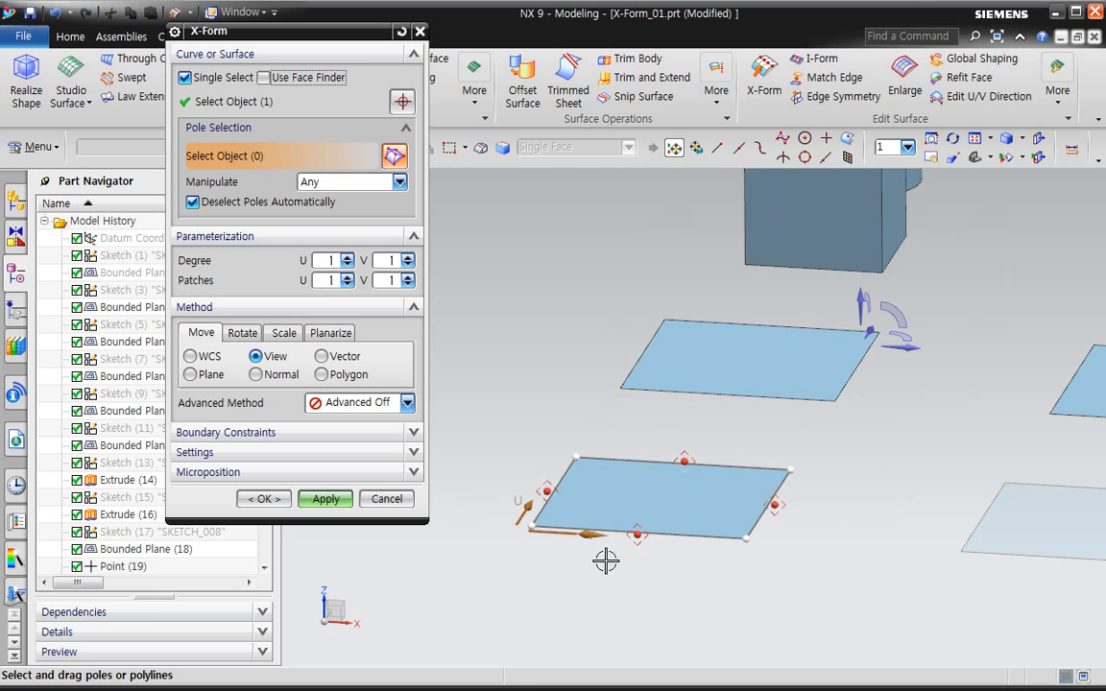
middle_click_drag(601, 495, 509, 533)
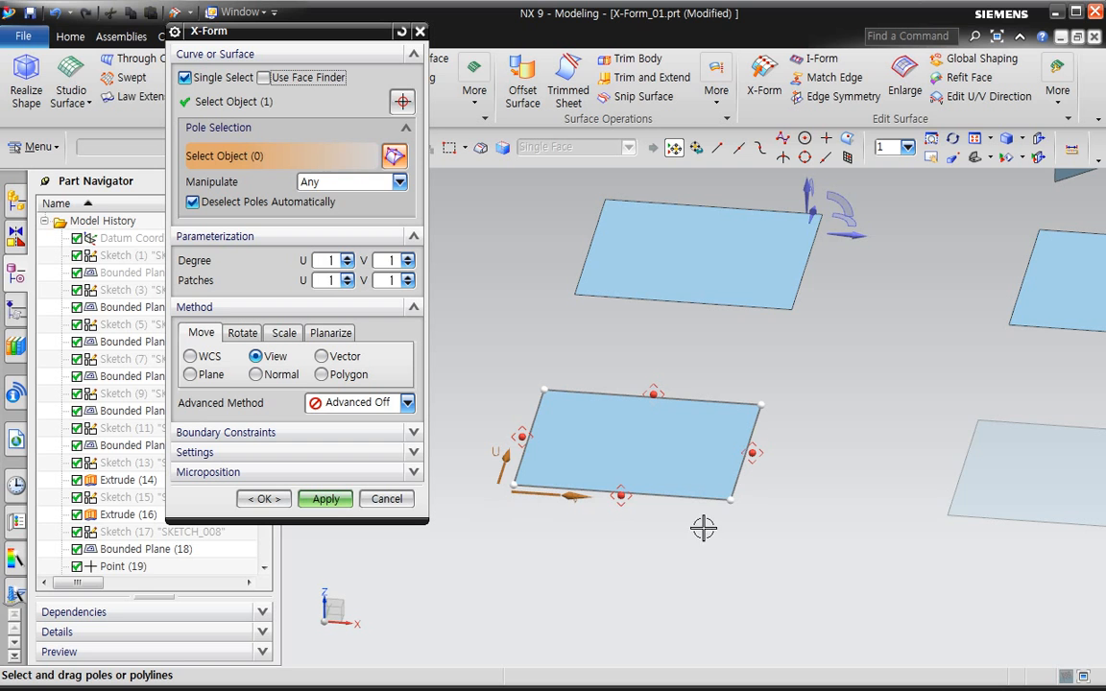
middle_click_drag(641, 548, 652, 544, "shift")
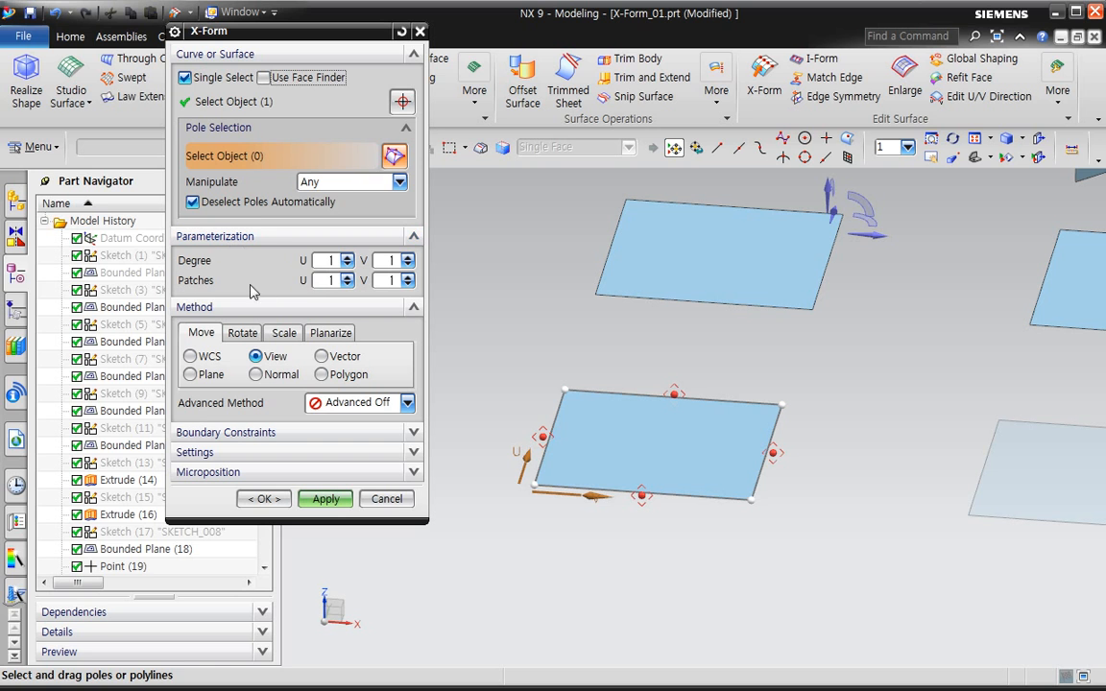
Step: Examine the U and V degree settings of the selected sheet and leave X-Form without applying changes
left_click(326, 261)
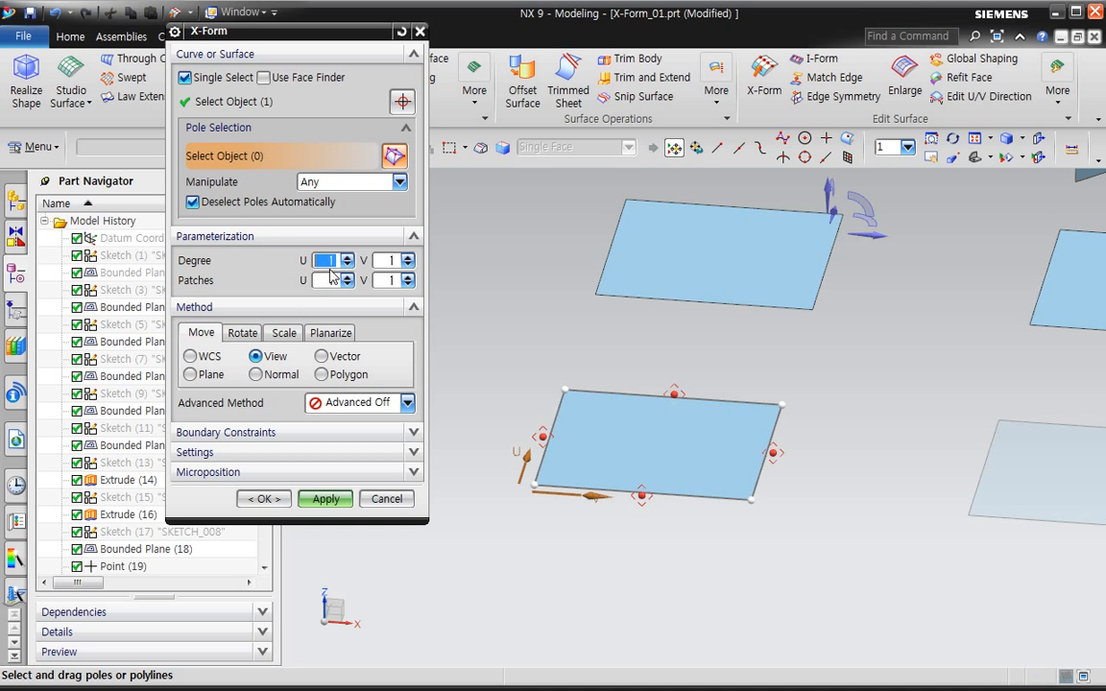
left_click(392, 261)
left_click(332, 263)
left_click(393, 264)
left_click(324, 263)
left_click(384, 498)
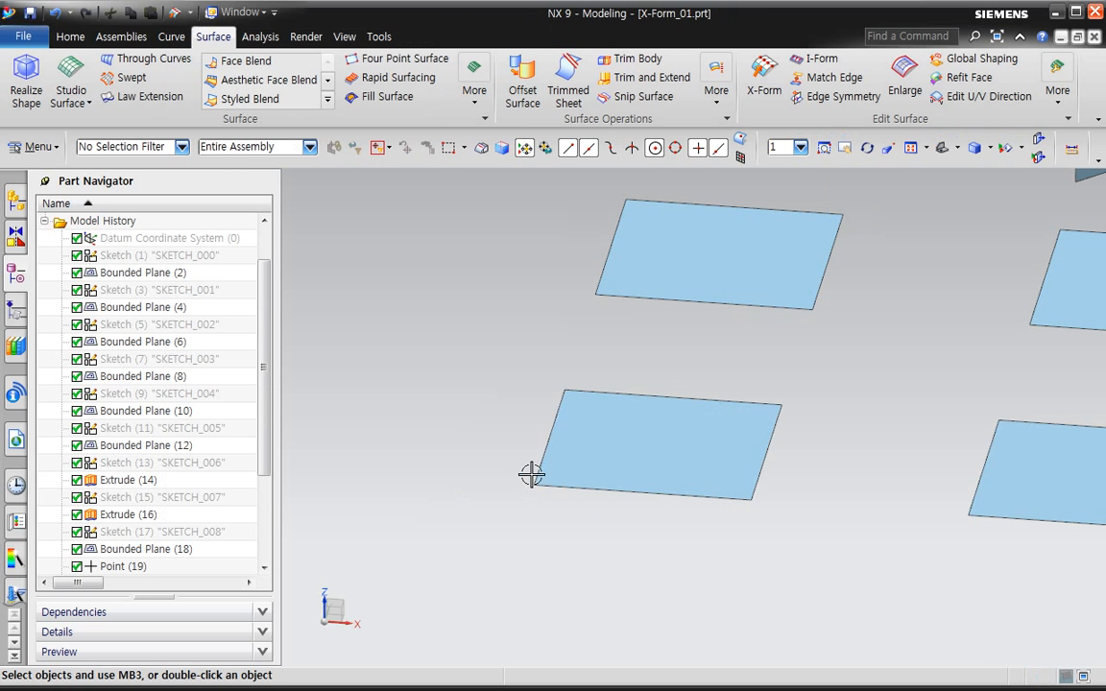
Step: Try a degree 5 Studio Spline through four free points beside the flat sheets and discard it
left_click(170, 37)
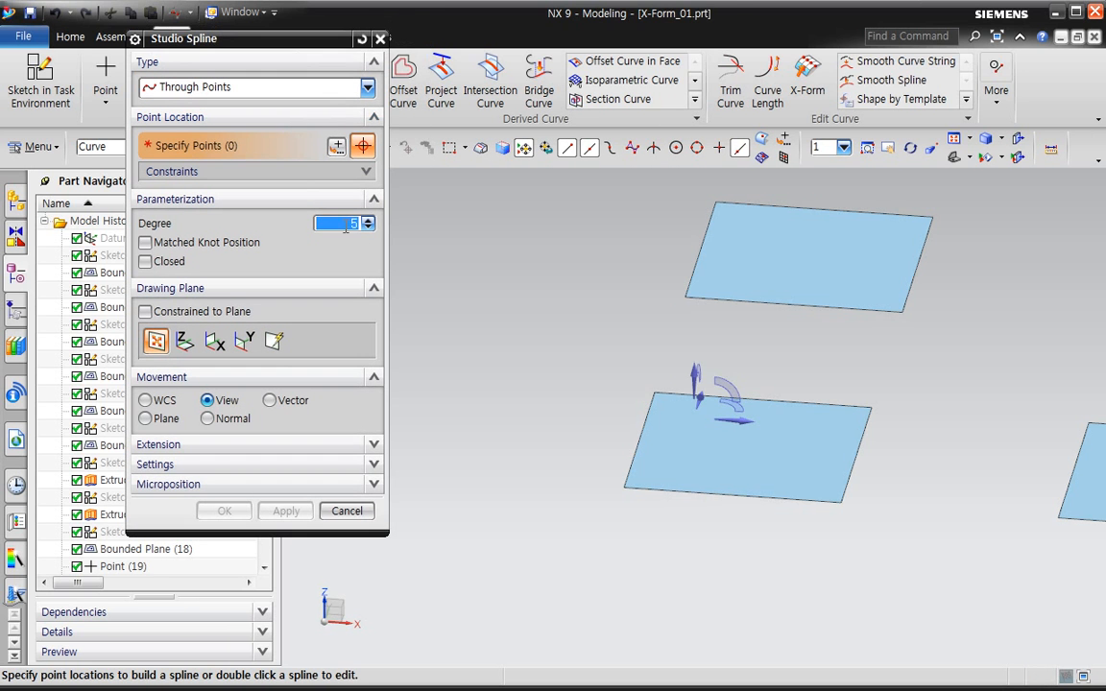
left_click(440, 362)
left_click(512, 338)
left_click(557, 386)
left_click(613, 340)
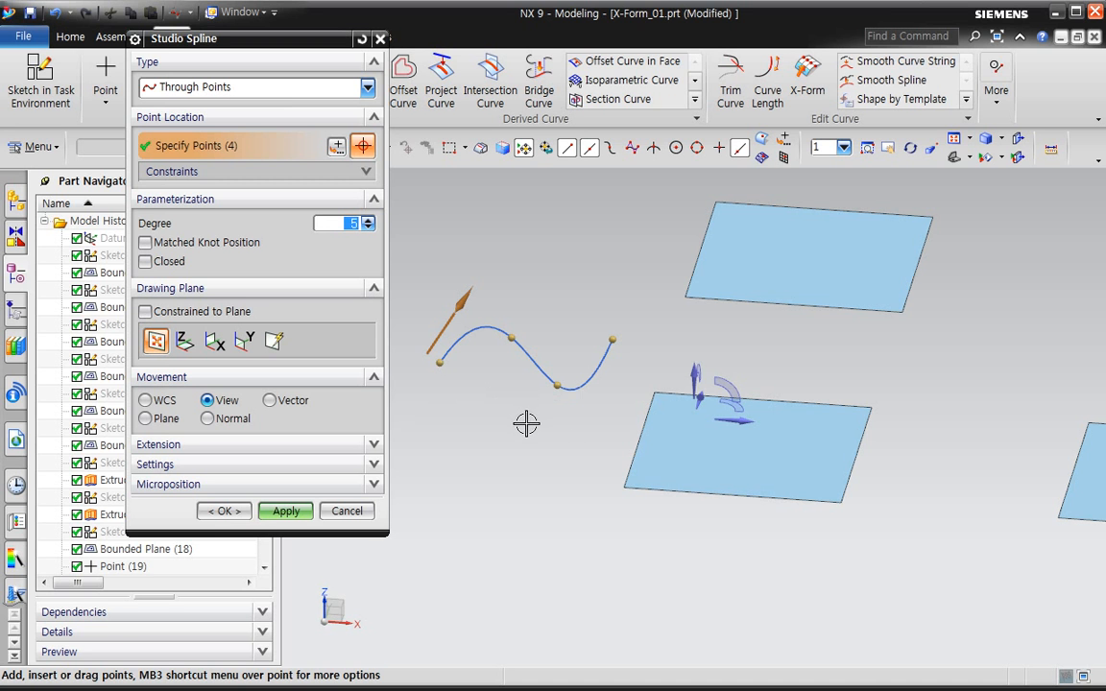
middle_click_drag(523, 417, 566, 373)
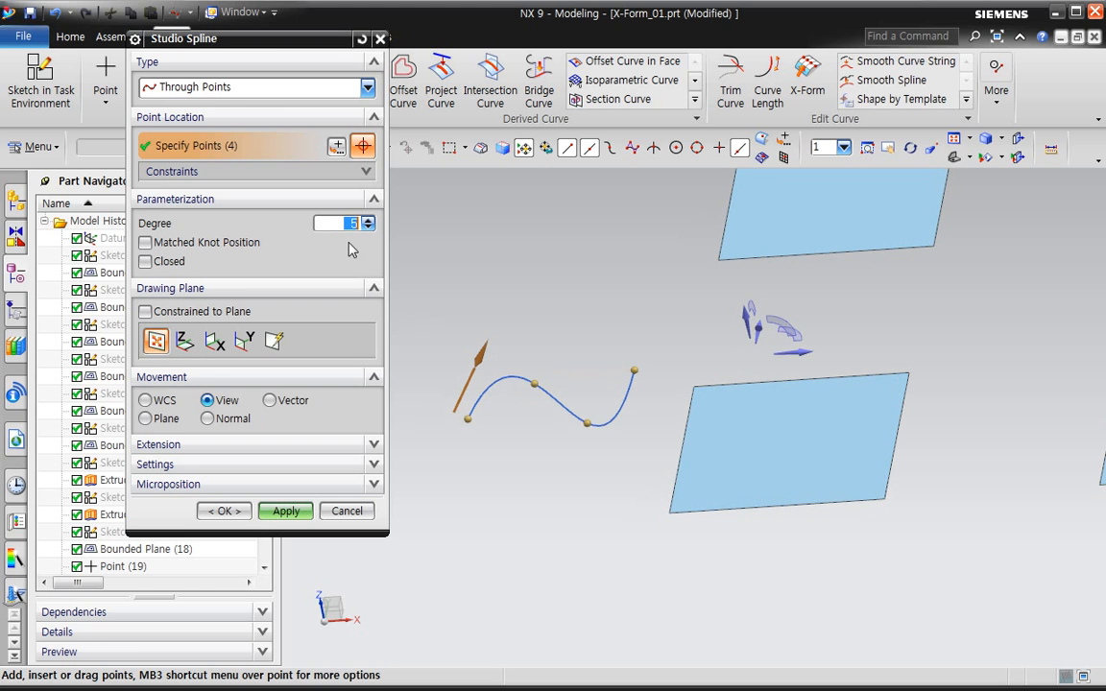
left_click(347, 511)
middle_click_drag(593, 515, 442, 501, "shift")
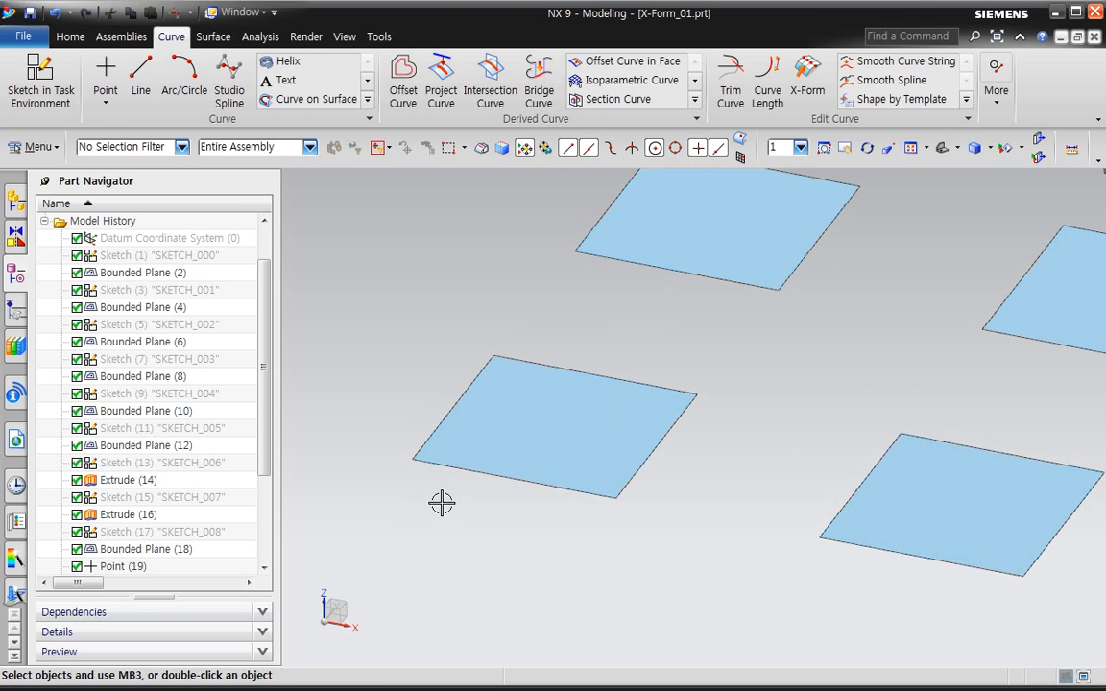
Step: Start X-Form on the first flat sheet of the front row and set its U and V degrees to 3
left_click(213, 36)
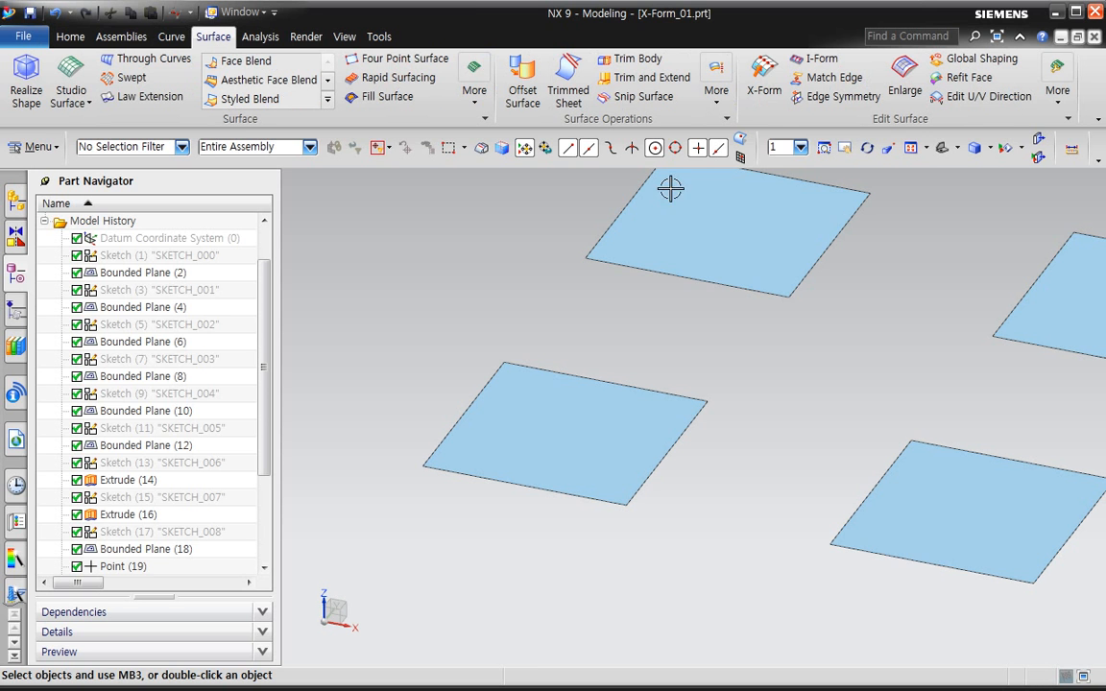
left_click(761, 103)
middle_click_drag(535, 367, 595, 368, "shift")
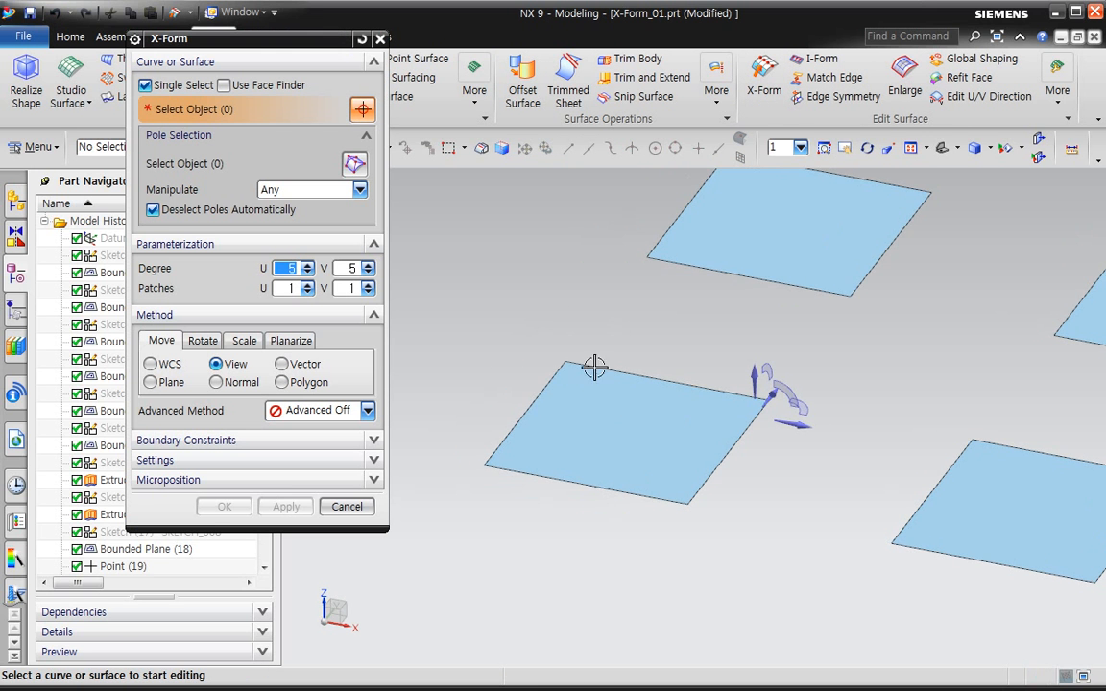
left_click(534, 442)
left_click_drag(283, 271, 343, 283)
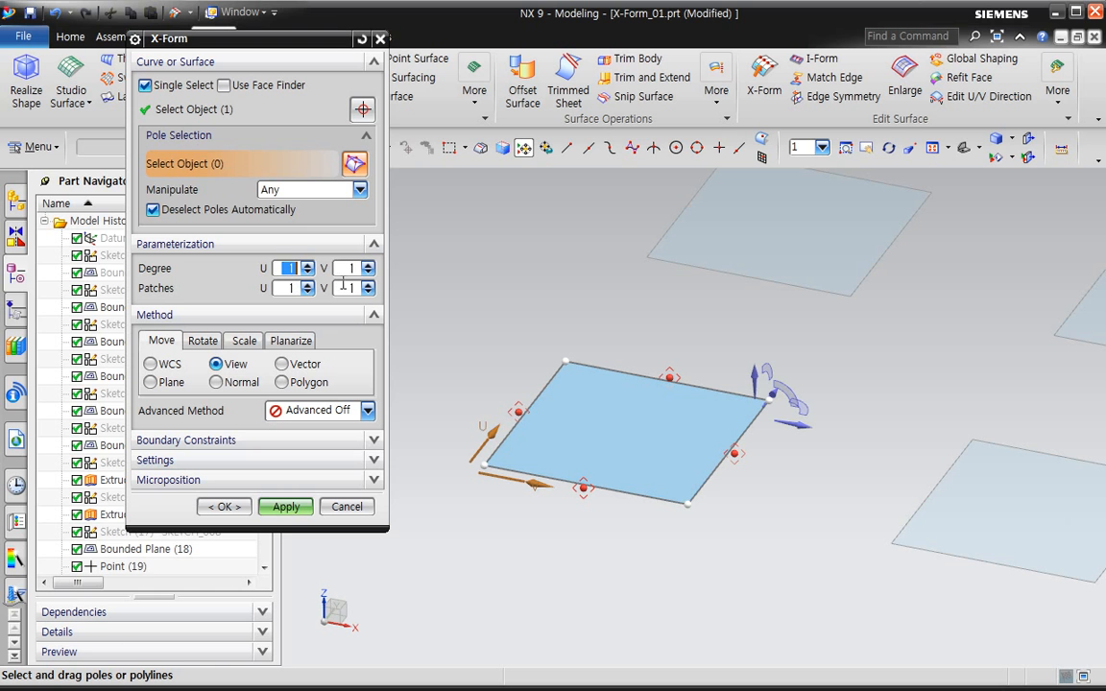
type("3")
key("Tab")
type("3")
key("Tab")
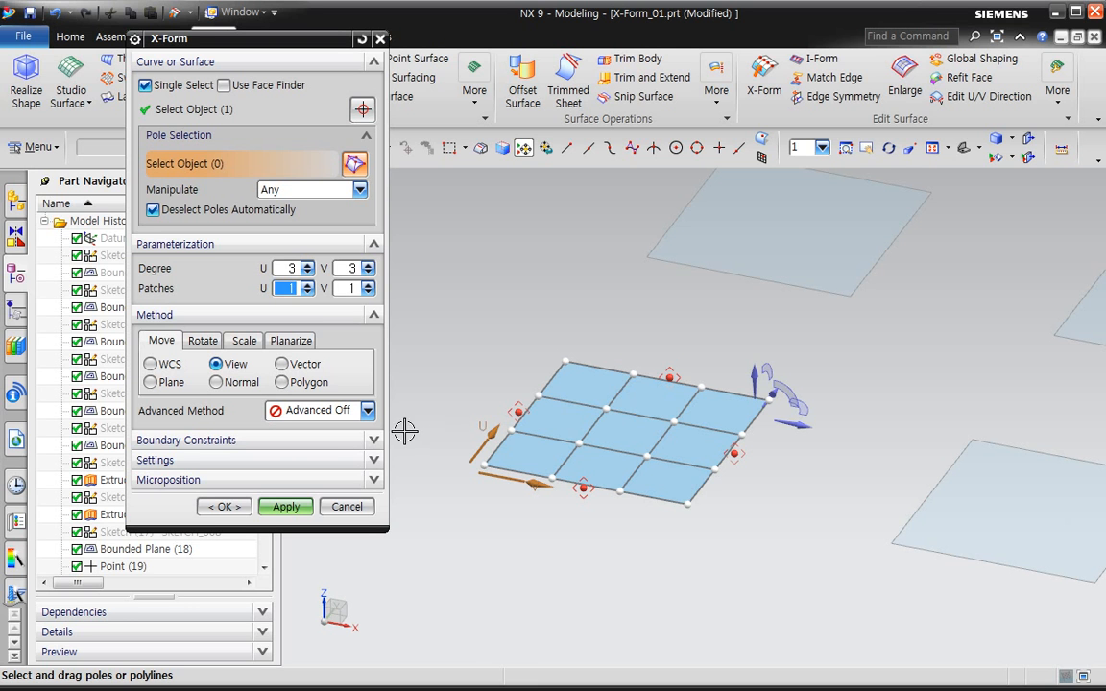
Step: Try 2 patches in both U and V on the selected sheet and reset both counts to 1
middle_click_drag(642, 538, 725, 556, "shift")
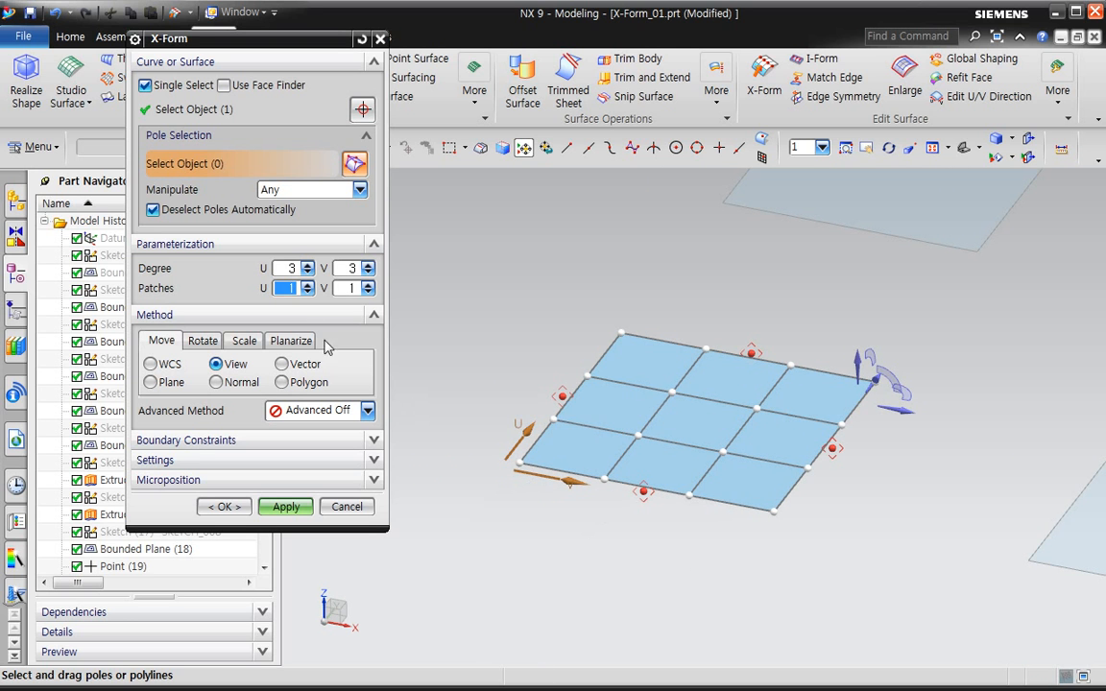
left_click(307, 285)
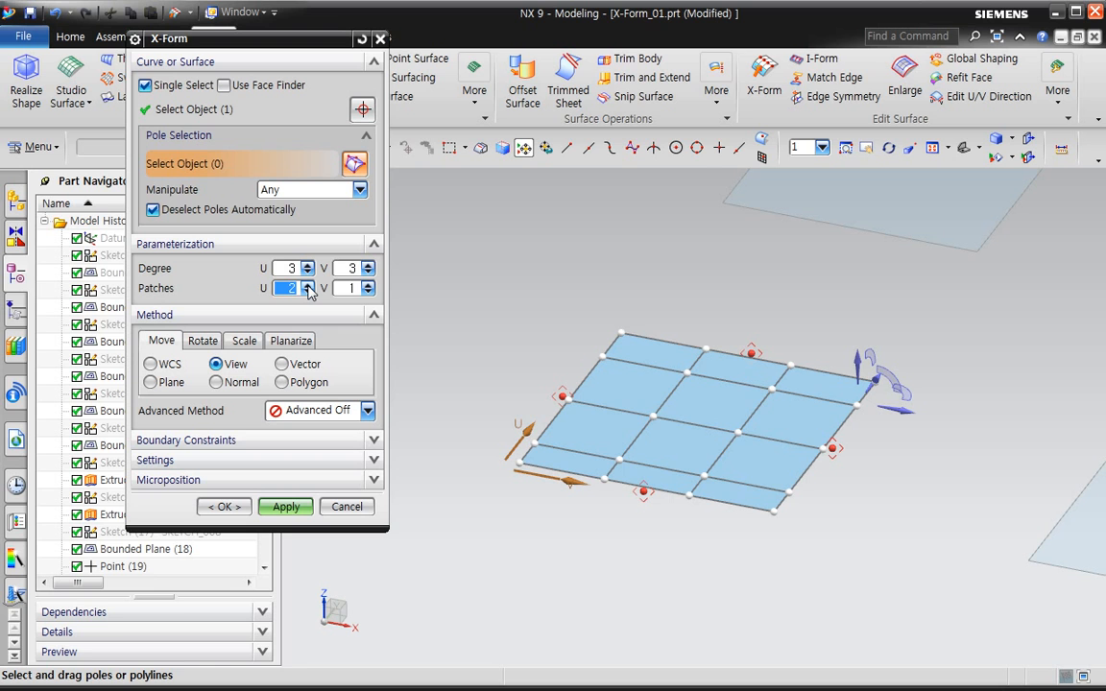
left_click(368, 285)
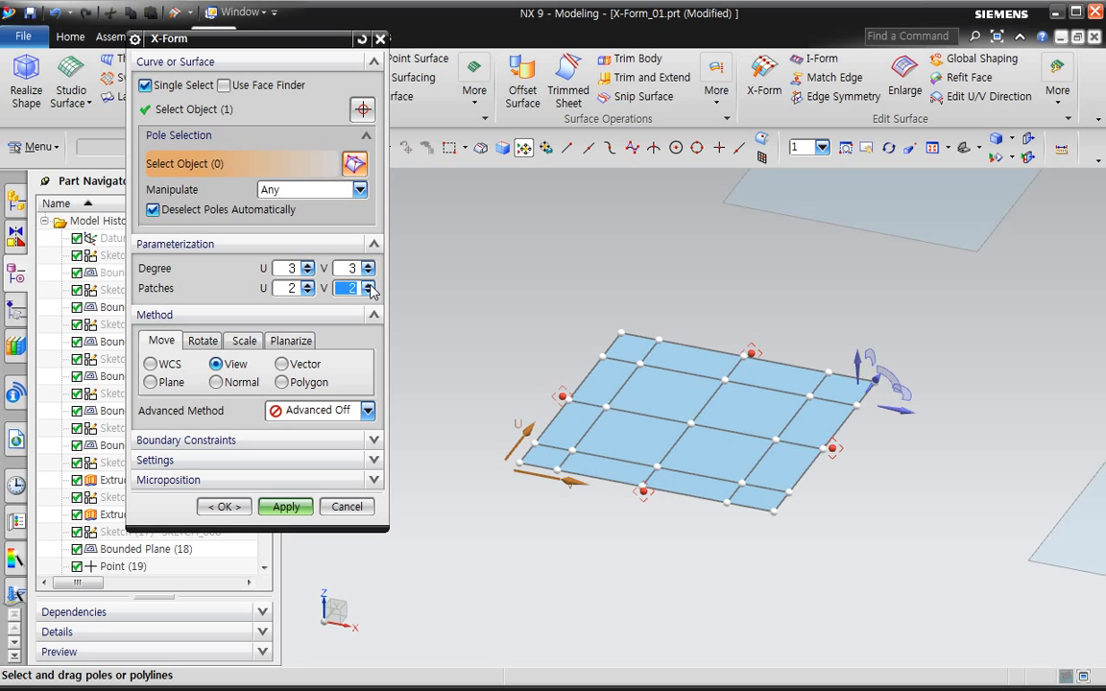
left_click(368, 292)
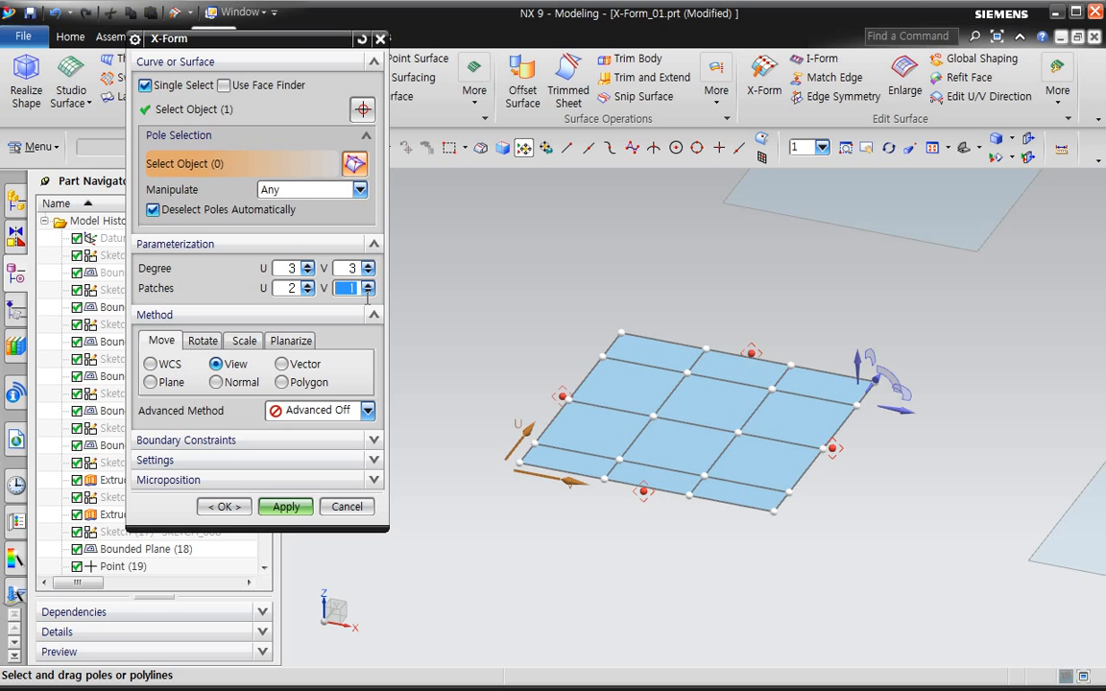
left_click(308, 291)
middle_click_drag(515, 447, 479, 451, "shift")
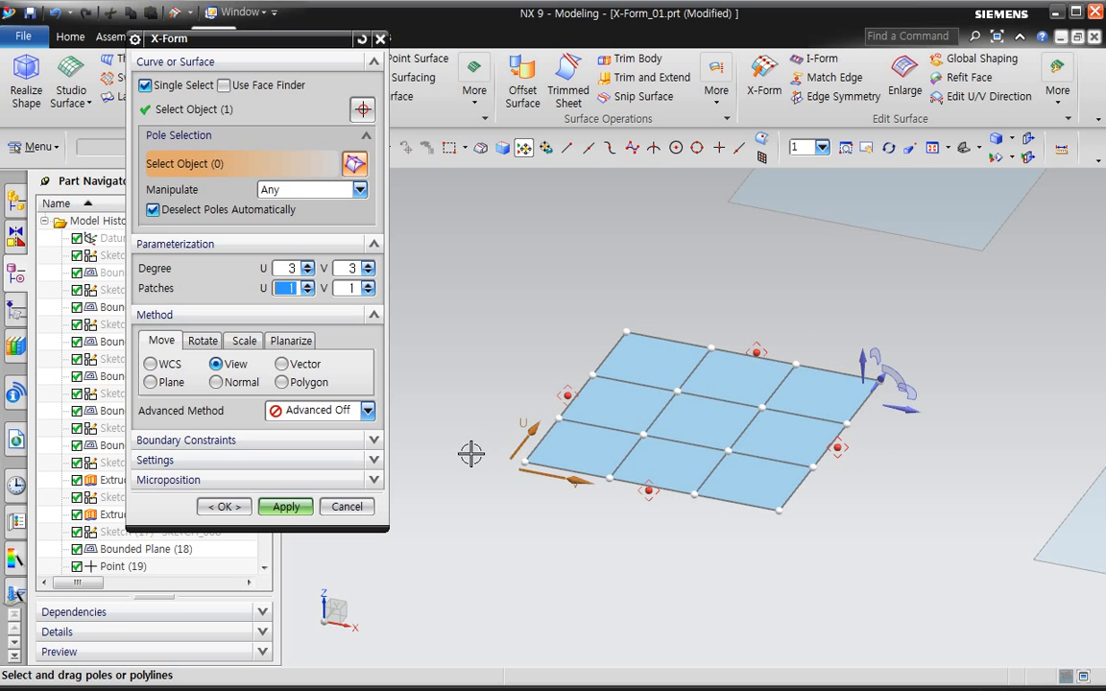
Step: Try 4 patches in U and a raised patch count in V, and return both directions to a single patch
left_click(308, 284)
left_click(307, 286)
left_click(308, 286)
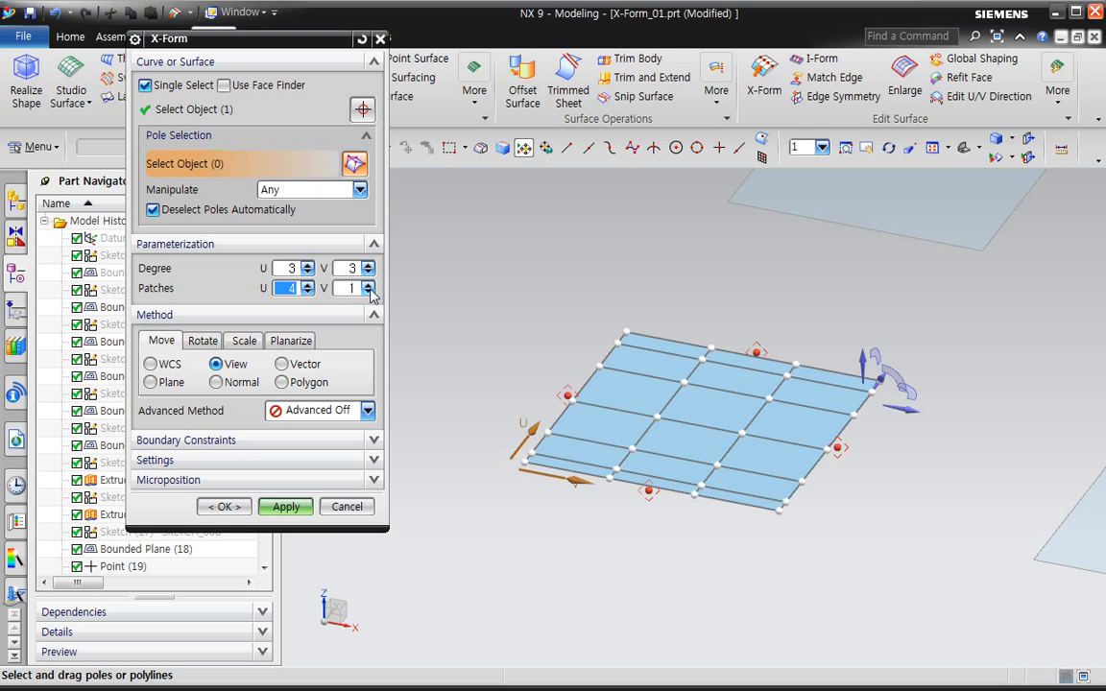
left_click(369, 287)
left_click(369, 286)
left_click(369, 286)
left_click(369, 293)
left_click(370, 293)
left_click(369, 294)
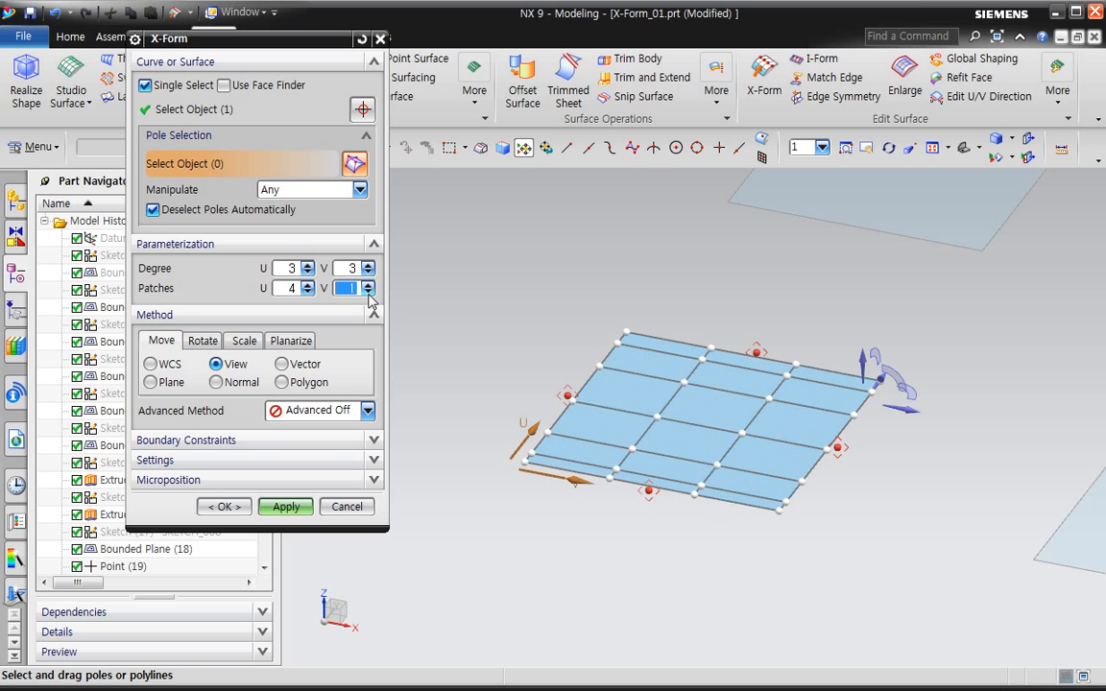
left_click(308, 293)
left_click(307, 293)
left_click(307, 293)
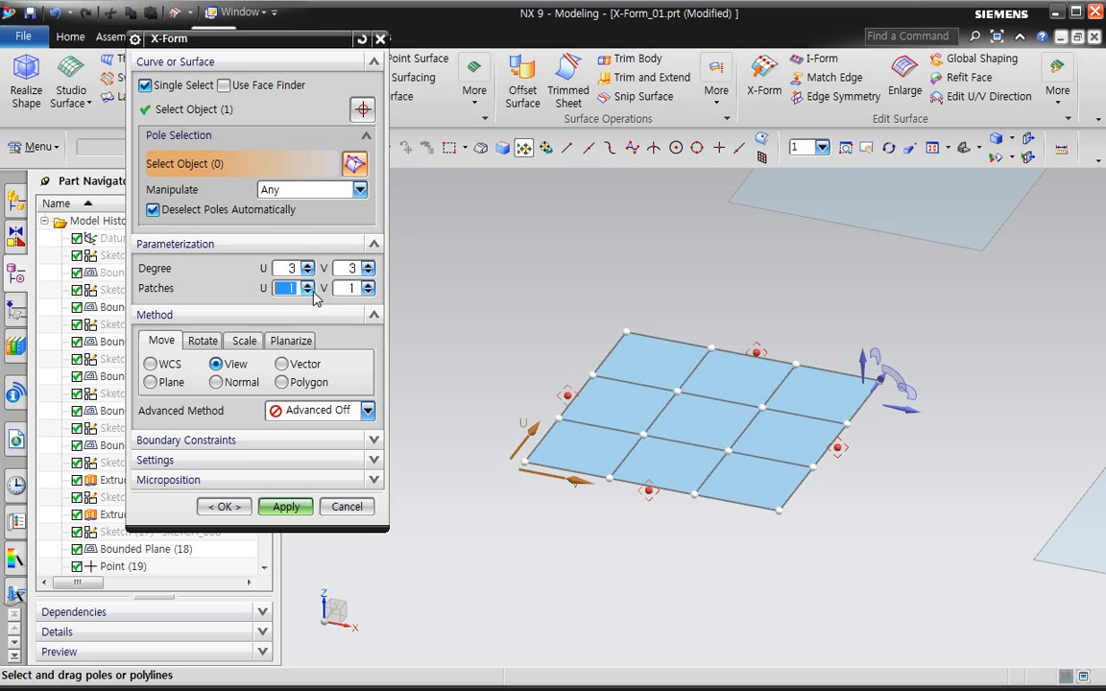
Step: Switch to the PowerPoint lecture notes to read the multiple pole selection methods, and return to NX
middle_click_drag(476, 414, 440, 420, "shift")
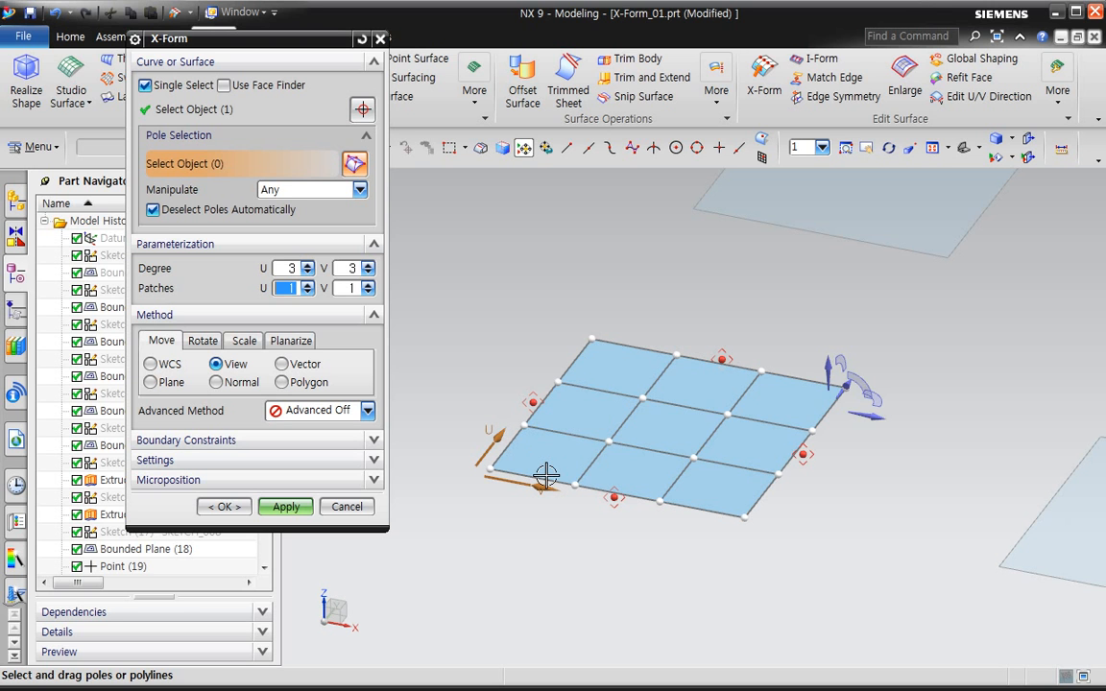
middle_click_drag(592, 538, 637, 509)
key("F8")
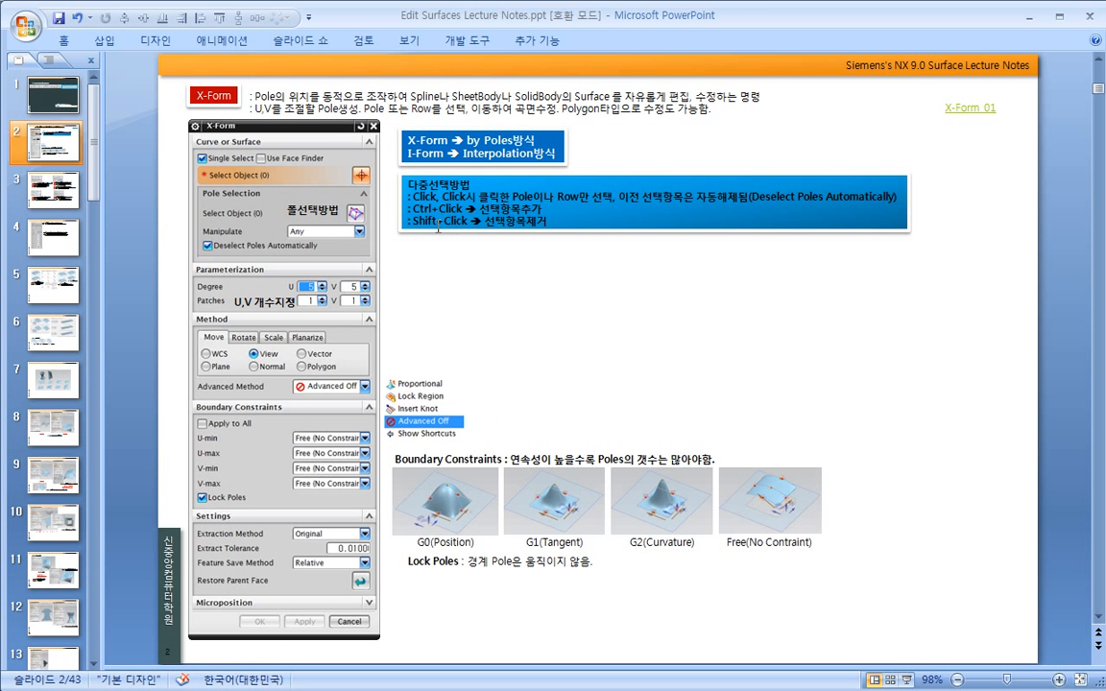
left_click(445, 232)
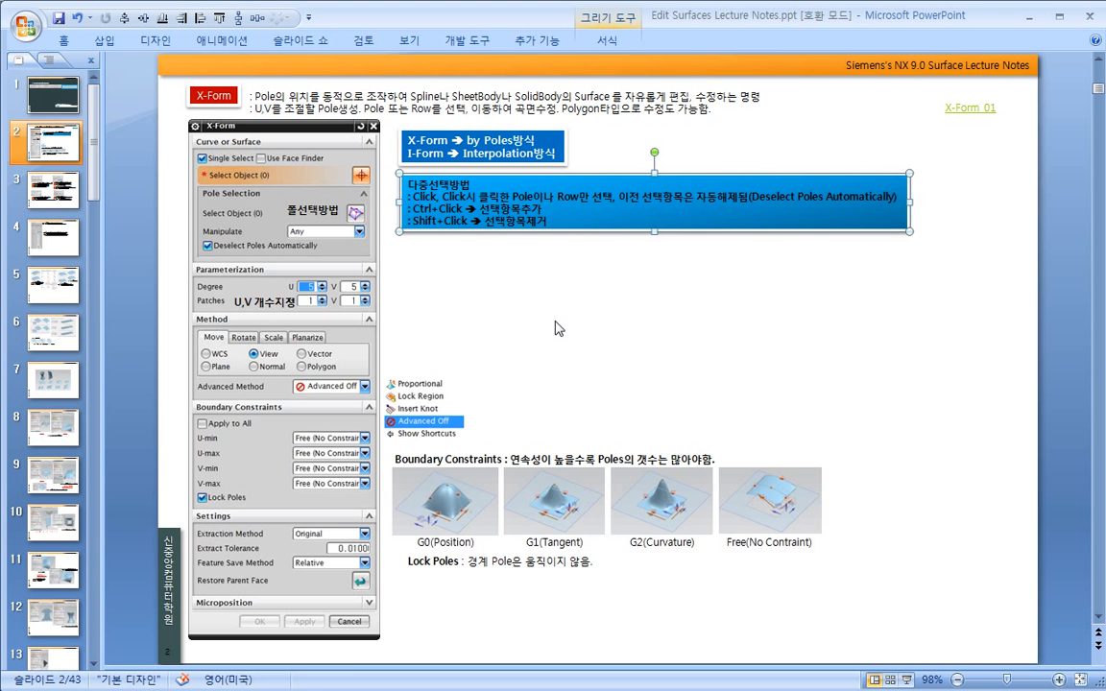
key("alt+Tab")
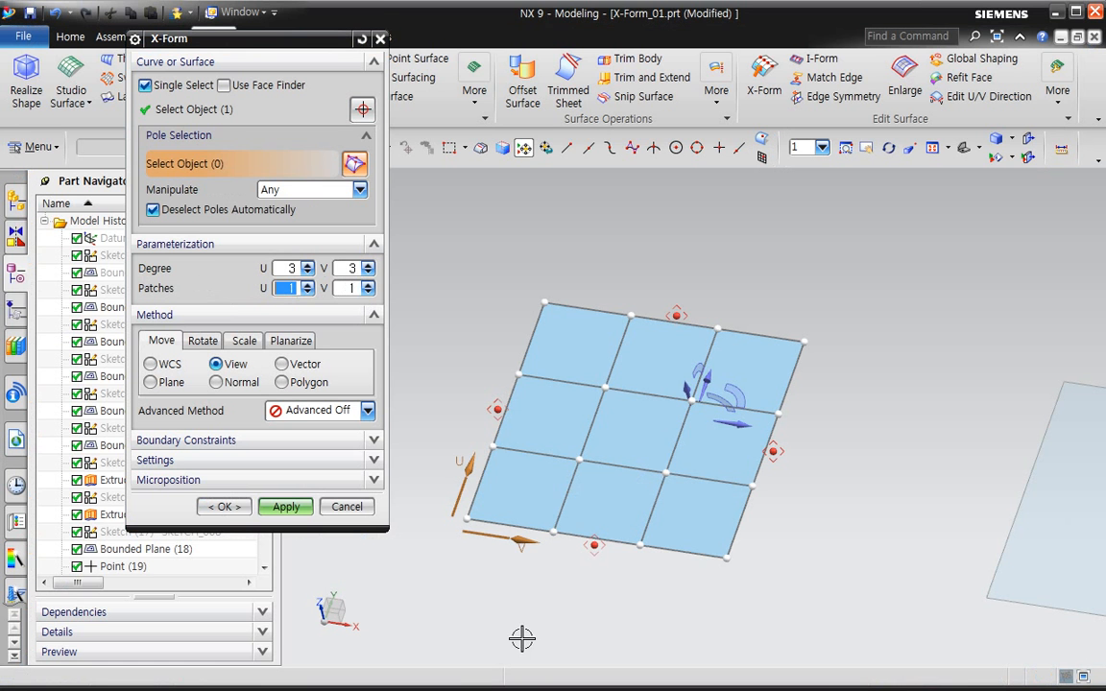
Step: Select inner poles of the sheet one after another with automatic deselection enabled
left_click(581, 463)
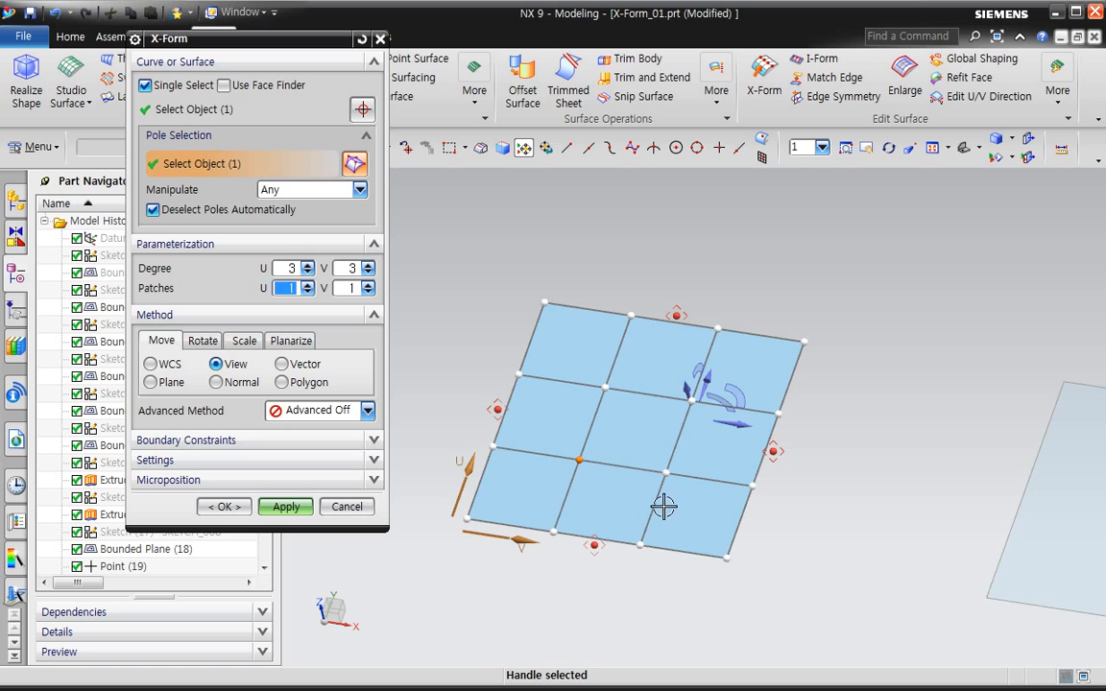
left_click(666, 474)
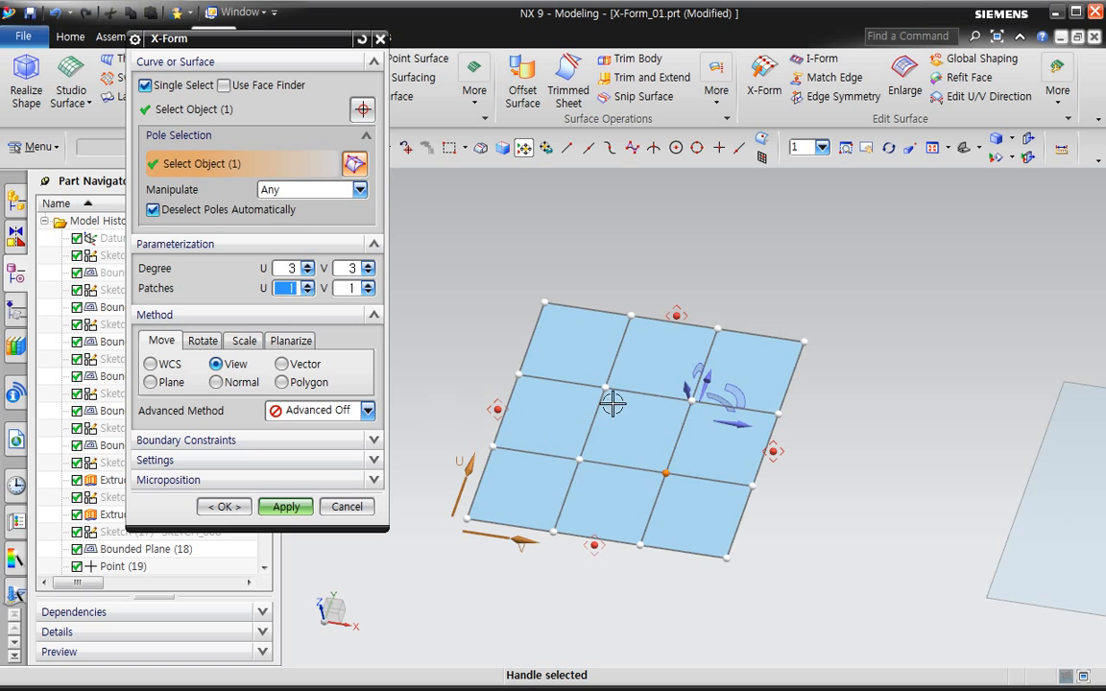
left_click(580, 461)
Step: Turn off Deselect Poles Automatically to select all four inner poles together, and re-enable it to select only one edge pole
left_click(196, 209)
left_click(580, 461)
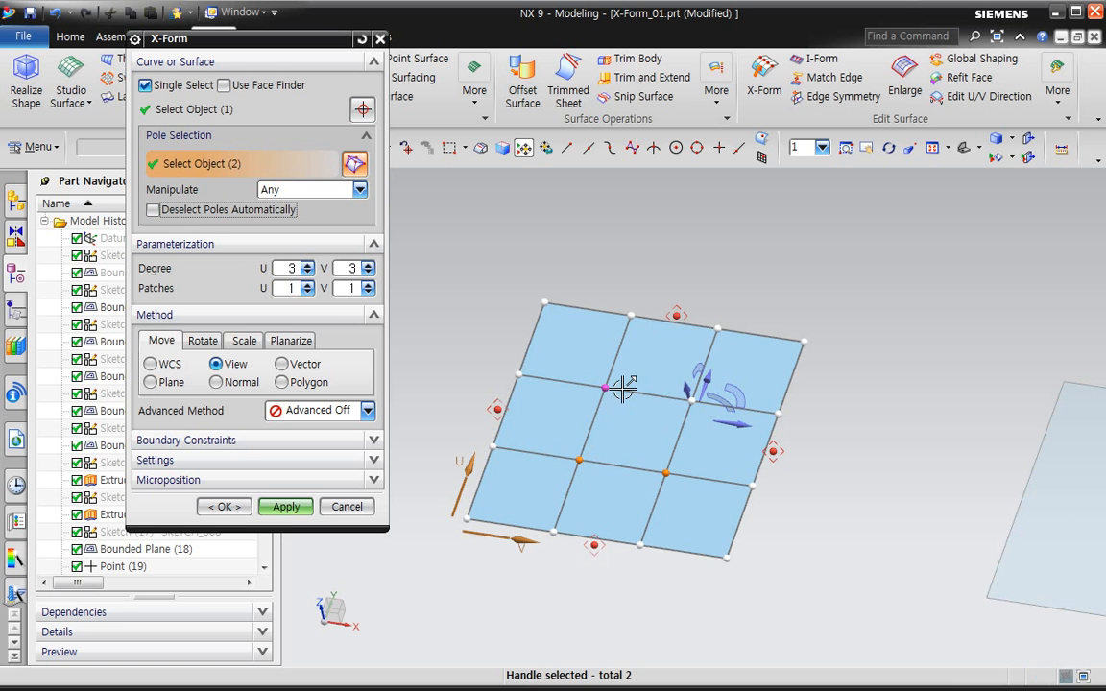
left_click(604, 388)
left_click(701, 408)
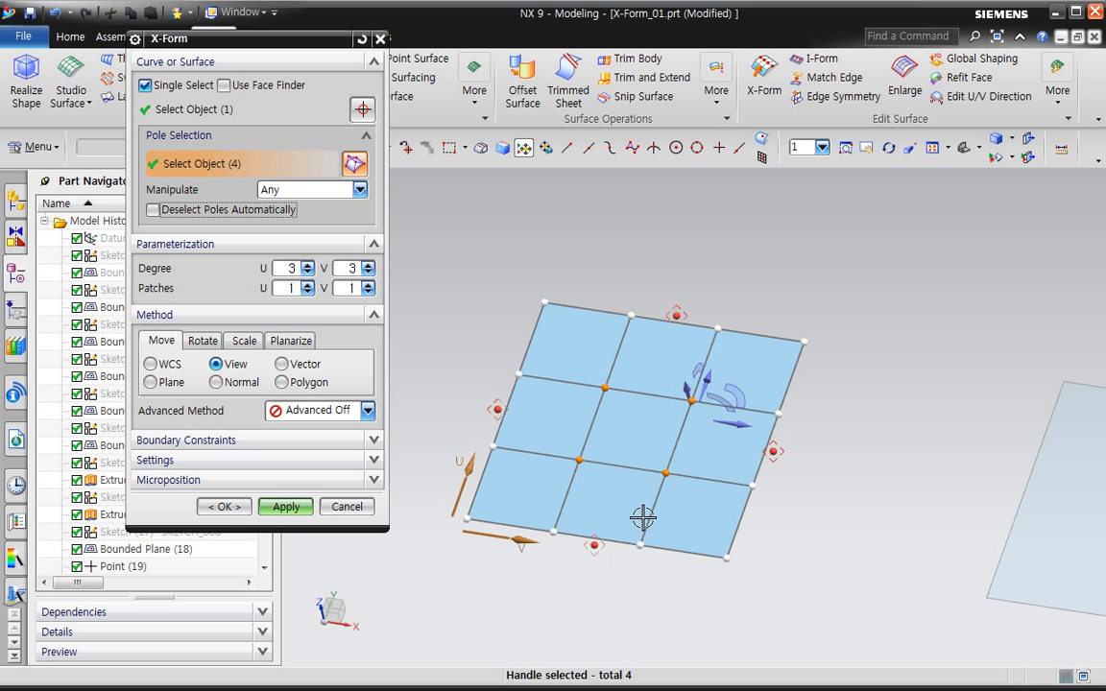
left_click(246, 209)
left_click(766, 503)
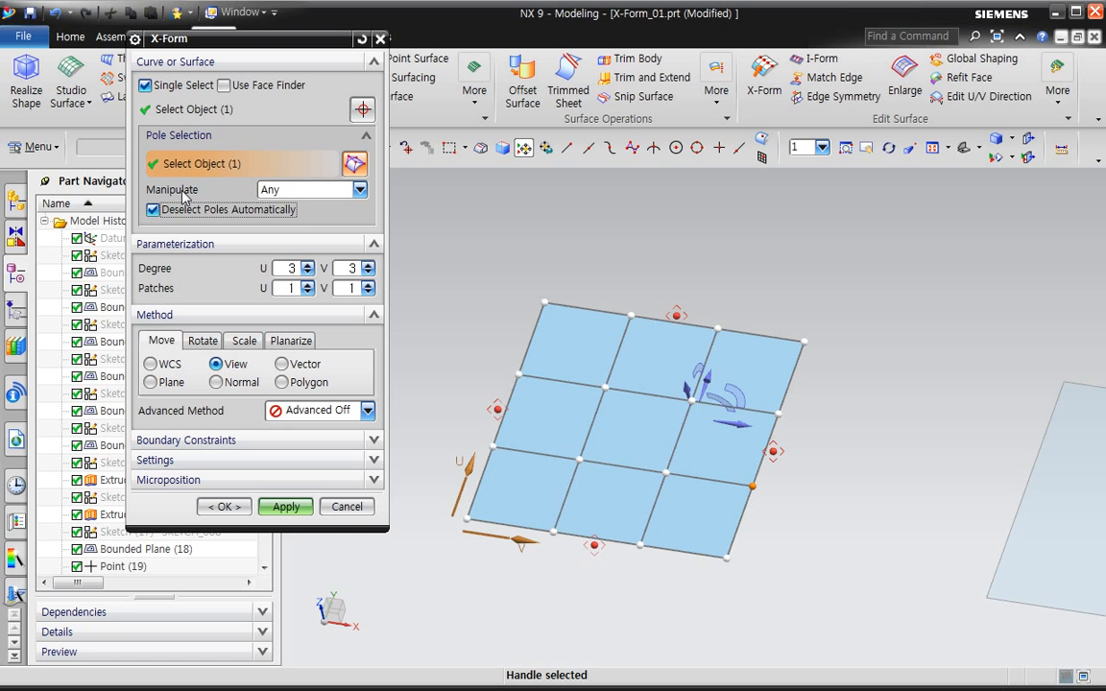
Step: Limit pole manipulation to Poles and select the four inner poles with a selection rectangle
left_click(294, 194)
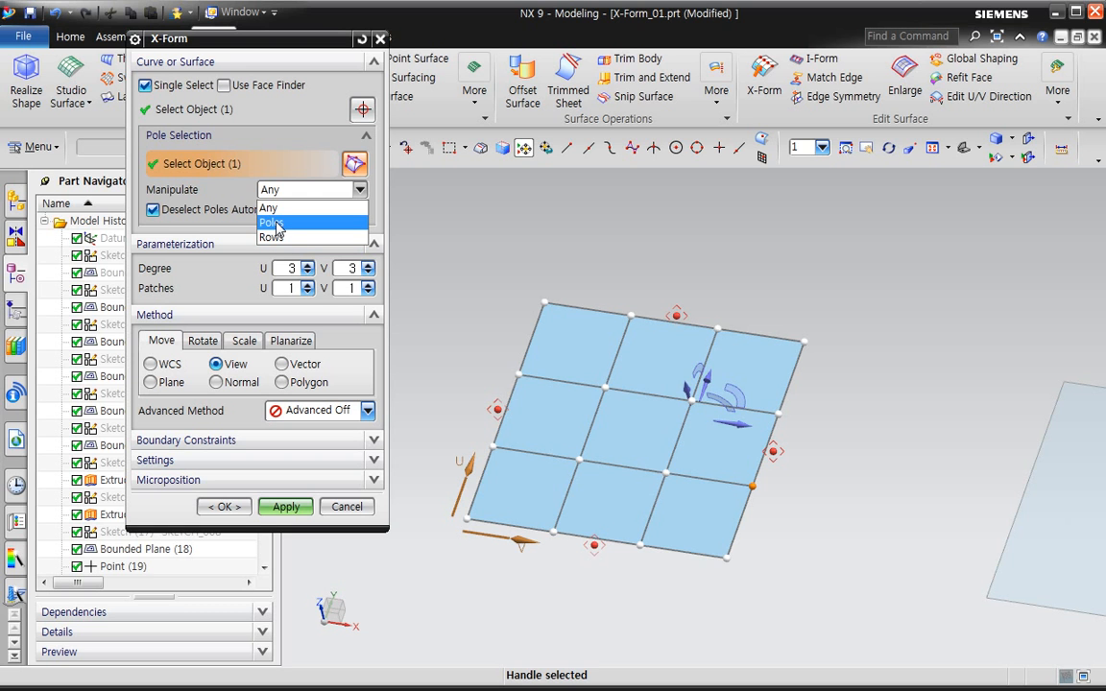
left_click(273, 223)
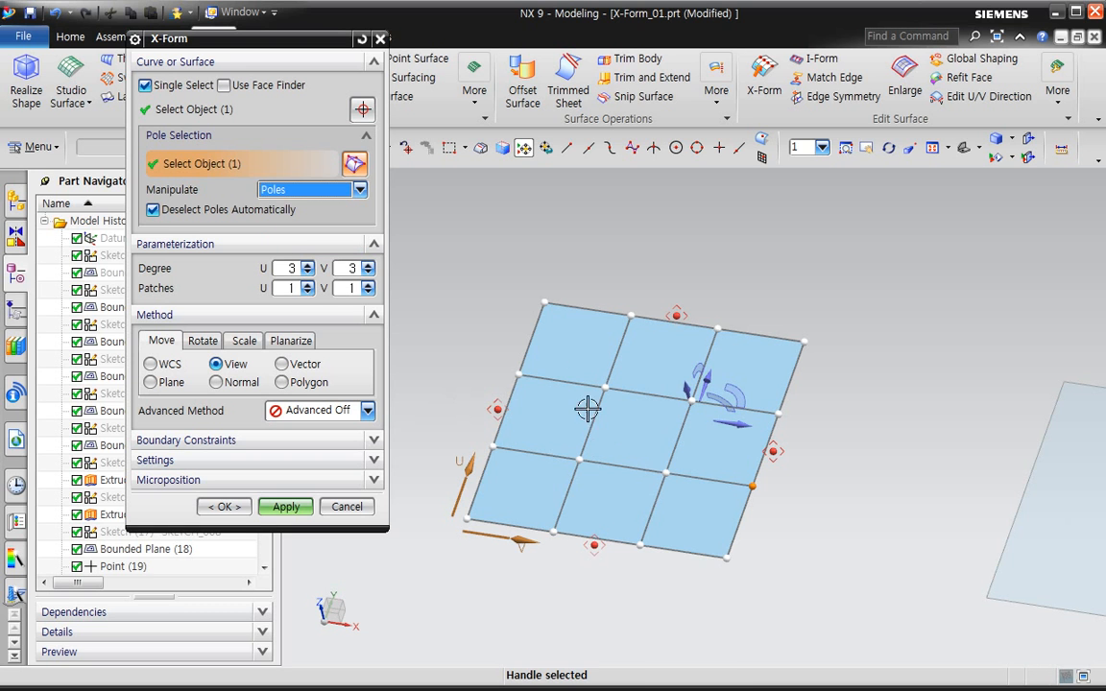
left_click_drag(561, 346, 720, 526)
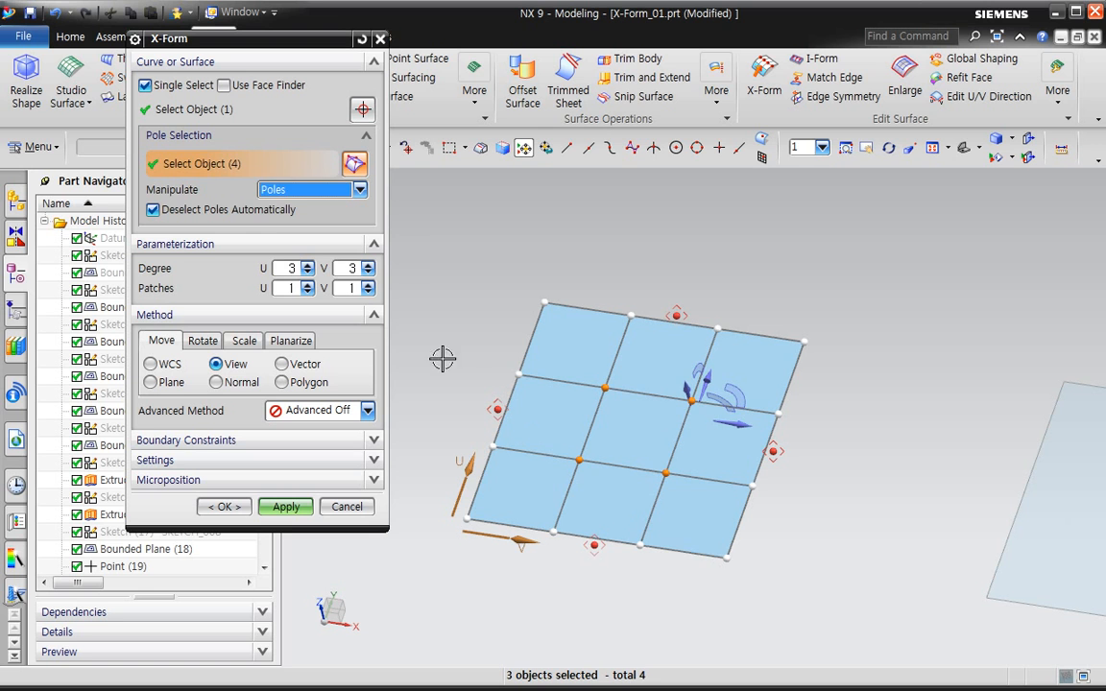
Step: Limit pole manipulation to Rows and select single inner pole rows in both the U and V directions
left_click(315, 190)
left_click(283, 236)
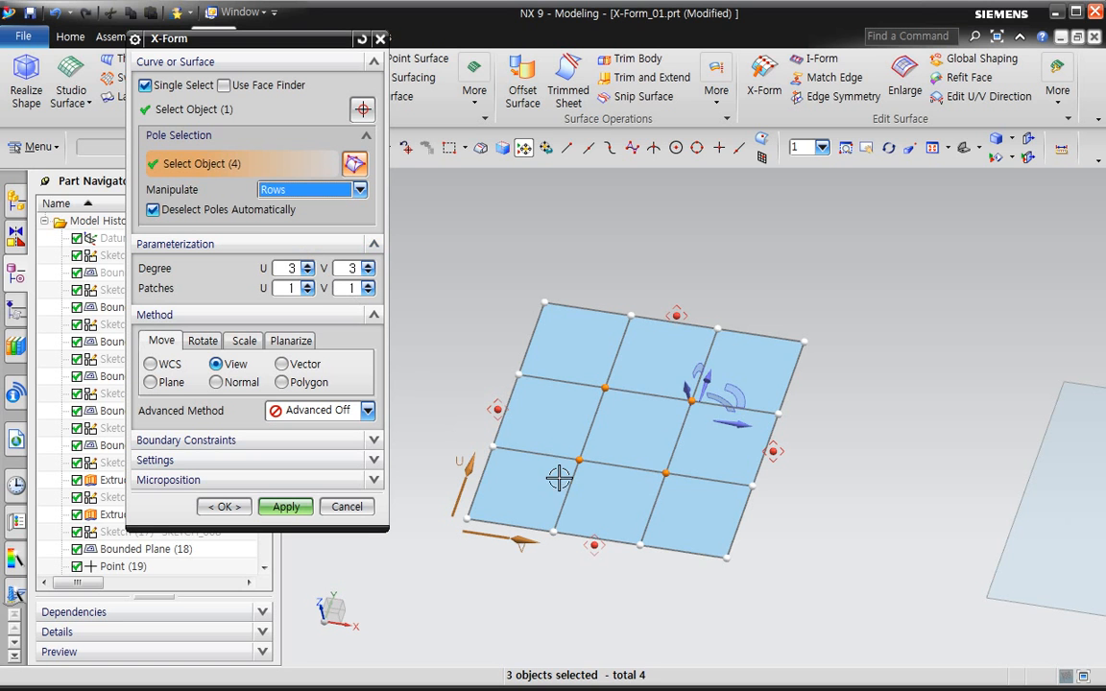
left_click(653, 467)
left_click(662, 402)
left_click(613, 431)
left_click(672, 459)
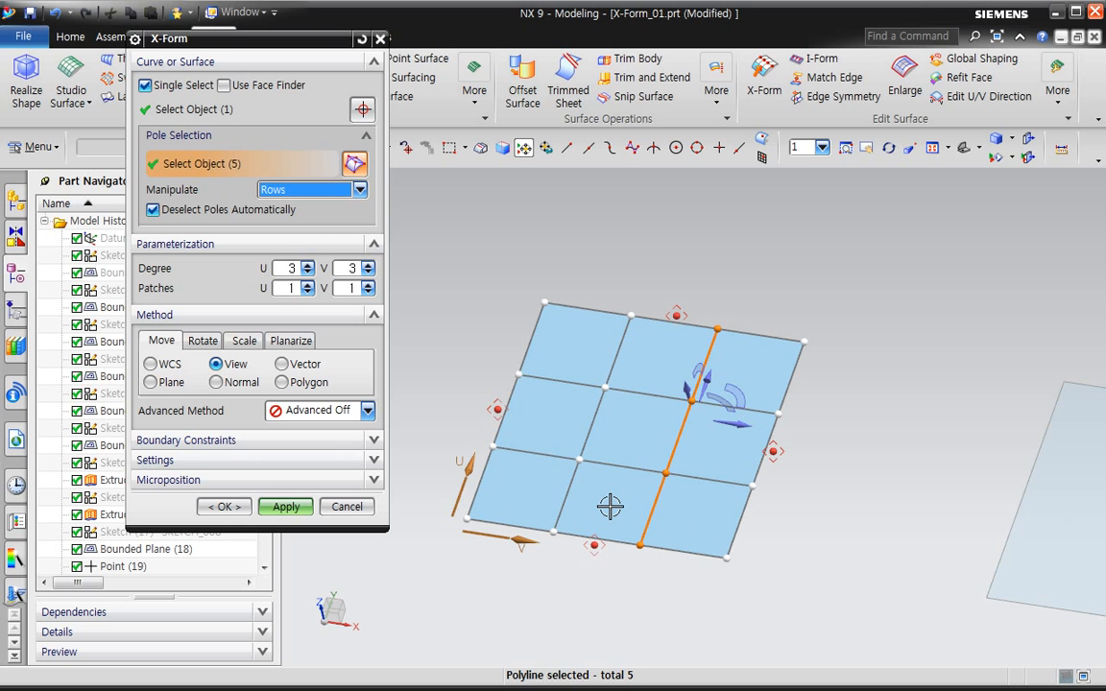
left_click(608, 392)
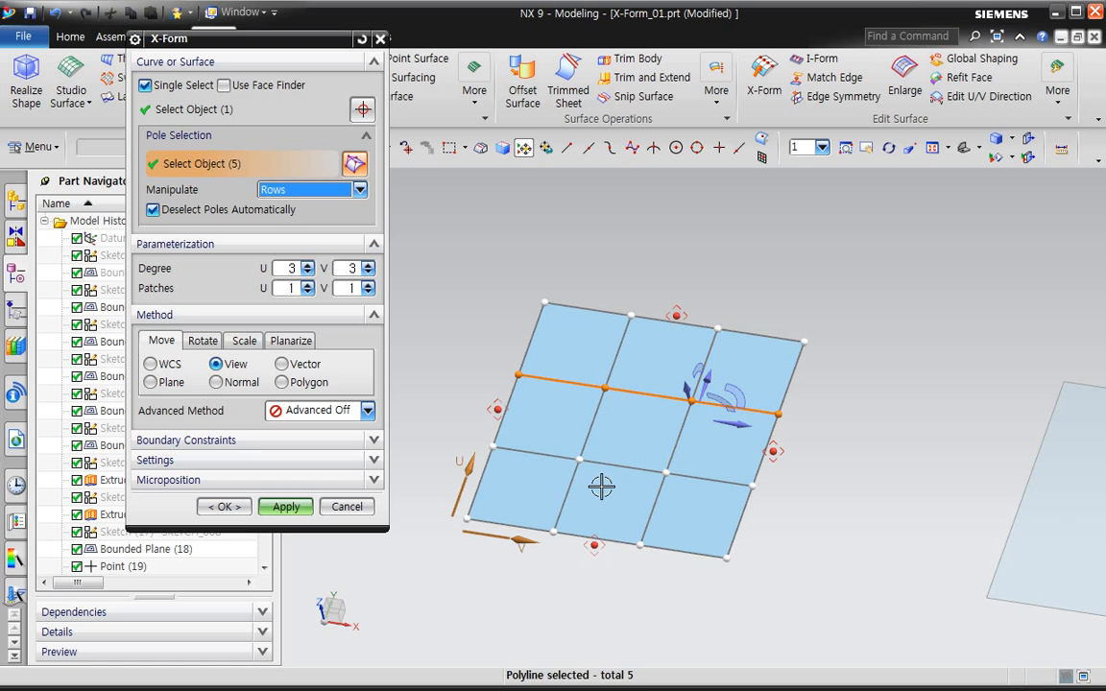
left_click(653, 477)
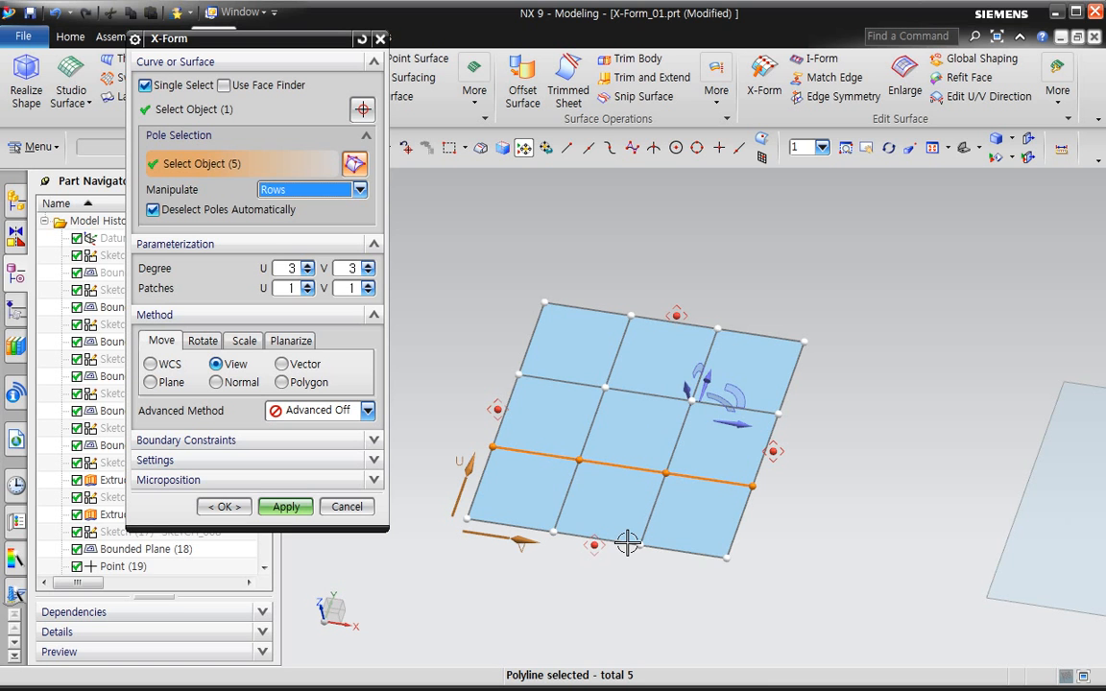
Step: Set pole manipulation back to Any and select a single inner pole of the sheet
left_click(308, 189)
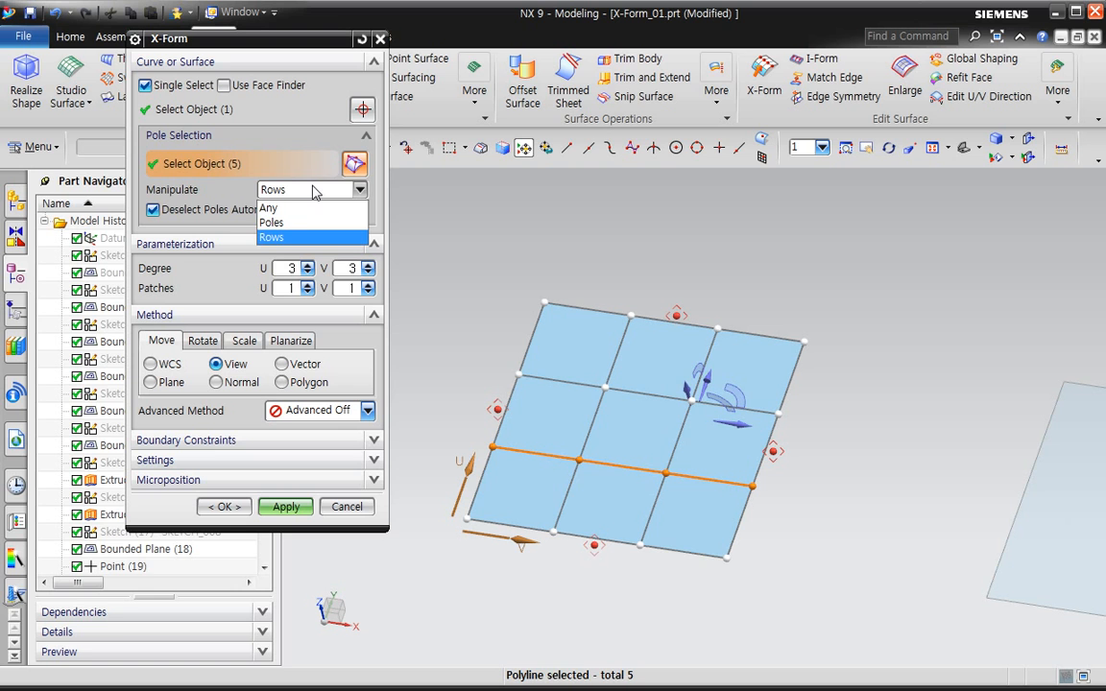
left_click(294, 209)
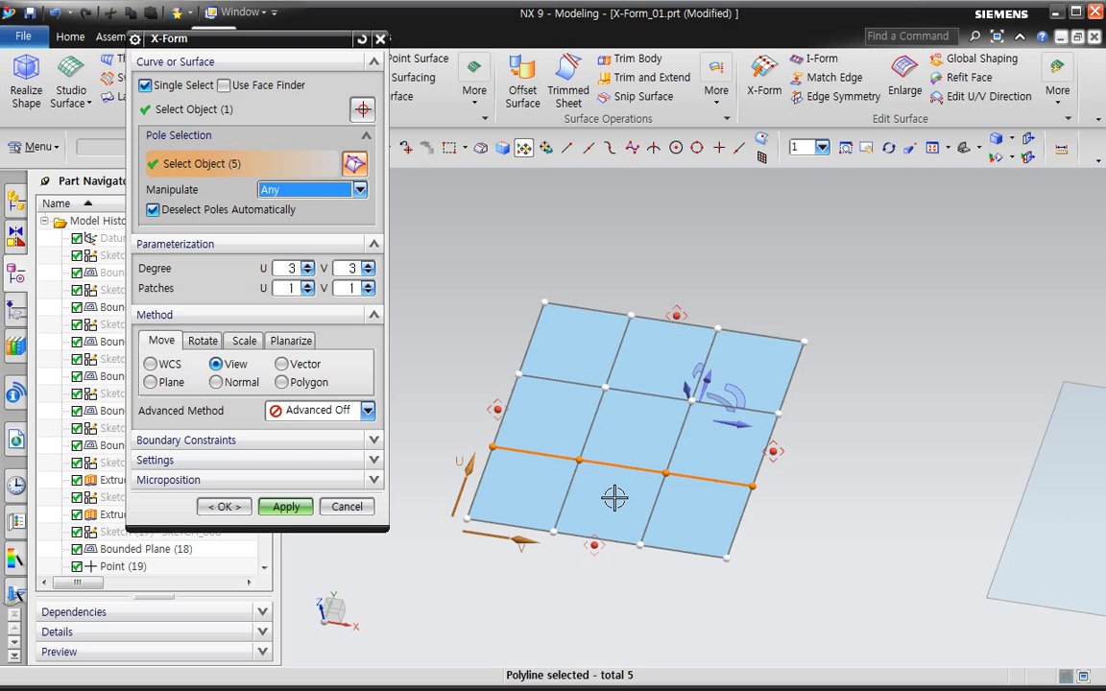
left_click(605, 387)
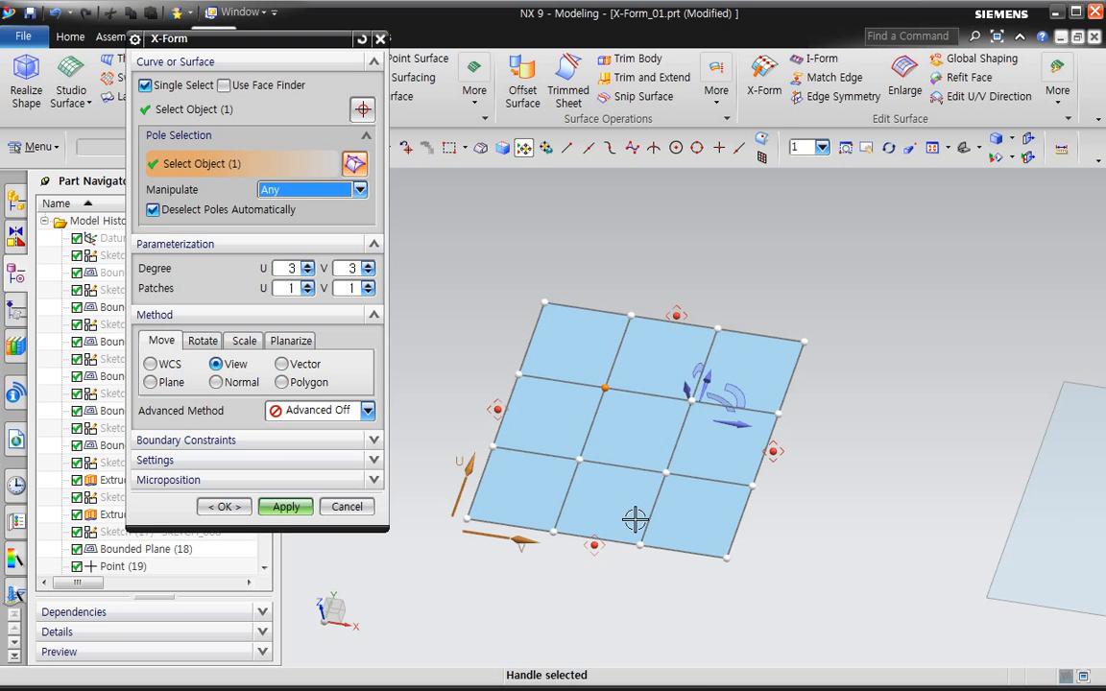
Step: Add the remaining three inner poles and two adjacent edge poles to the pole selection, enclosing the edge poles with a selection rectangle
left_click(580, 462)
left_click(675, 477)
left_click(695, 403)
left_click_drag(771, 306, 856, 458)
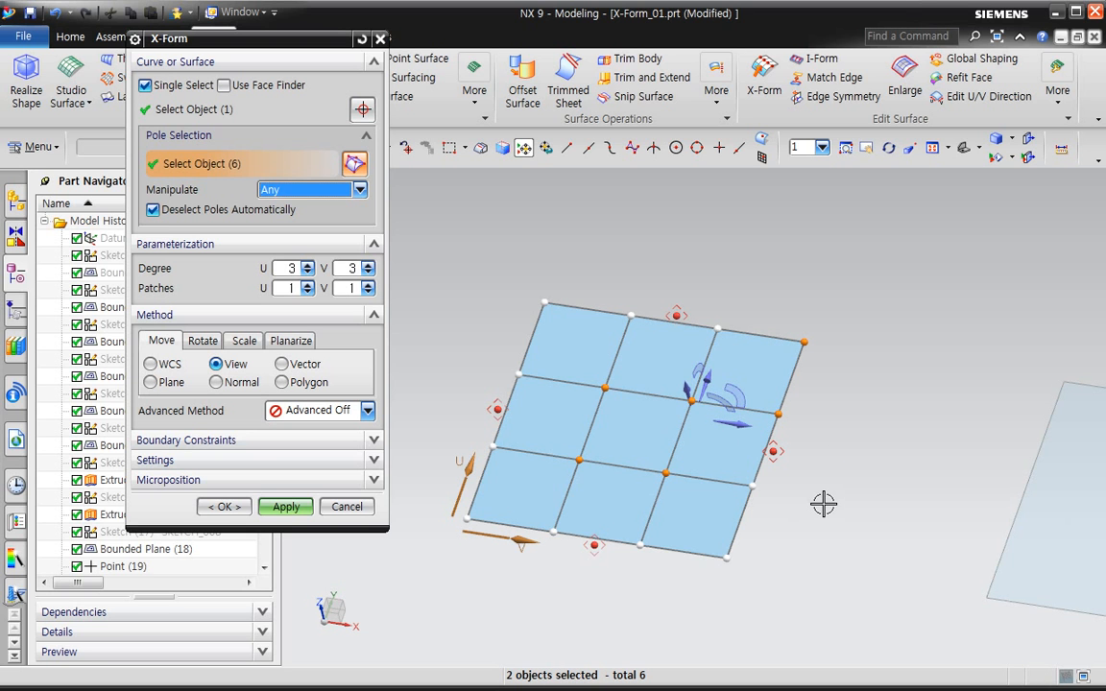
Step: Deselect the two edge poles with a rectangle and the added inner poles individually, keeping only the first inner pole selected
left_click_drag(775, 317, 866, 477, "shift")
left_click(691, 400, "shift")
left_click(666, 474, "shift")
left_click(579, 461, "shift")
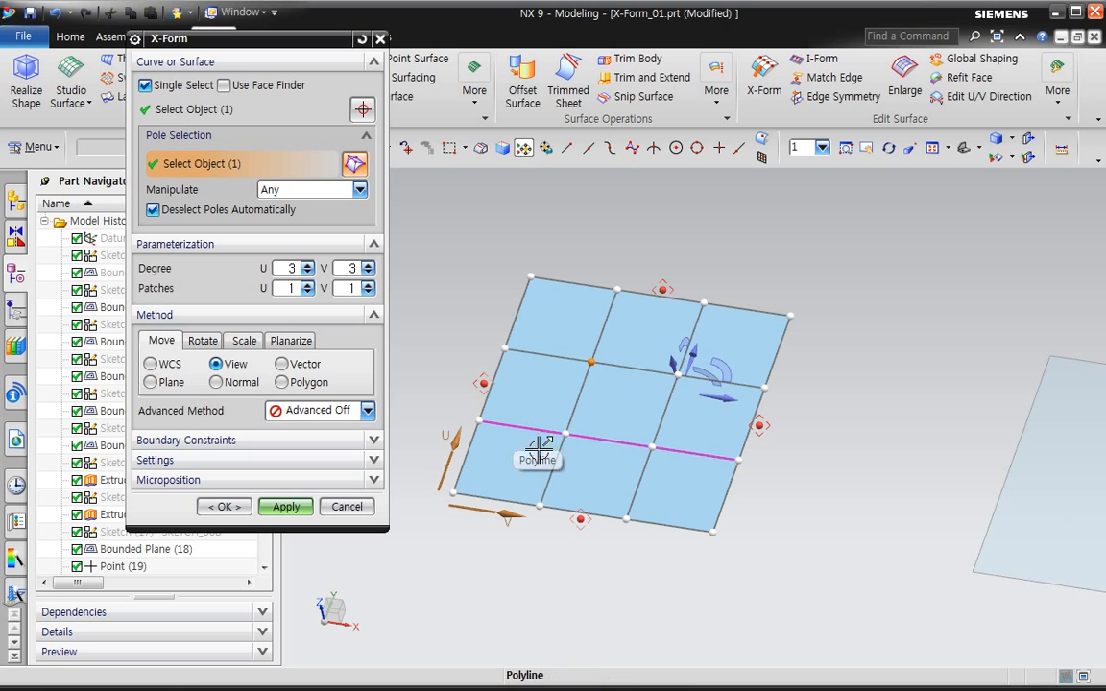
Step: Select the two complete pole rows nearest the sheet's +X end by picking their polylines
middle_click_drag(596, 575, 608, 551)
key("F8")
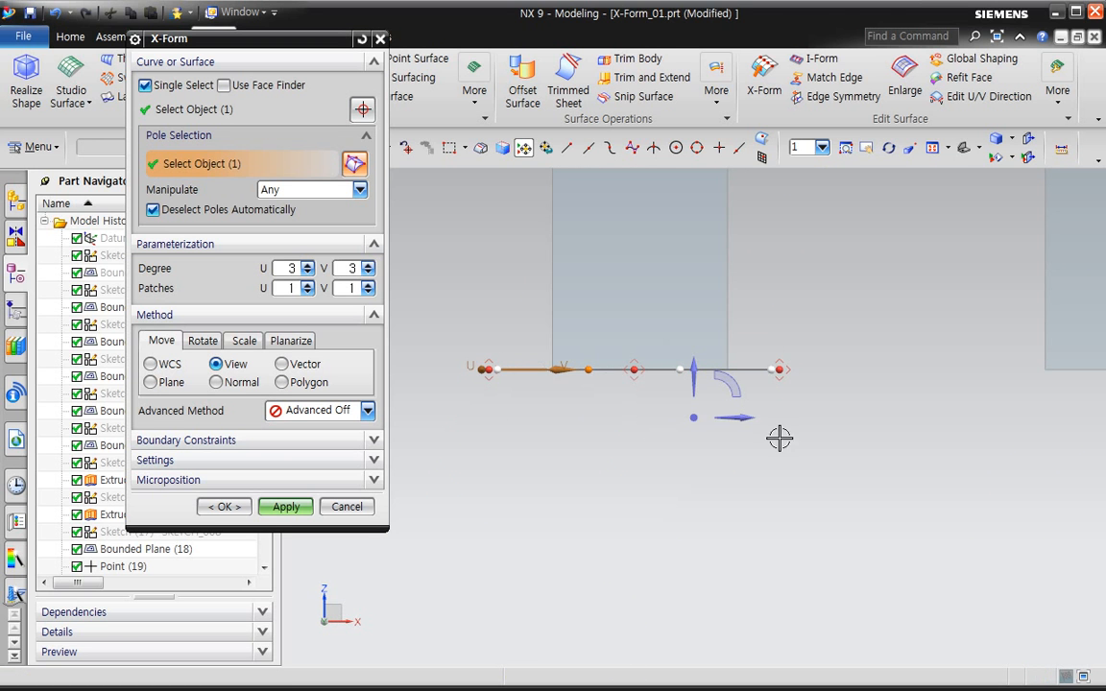
middle_click_drag(674, 469, 657, 500)
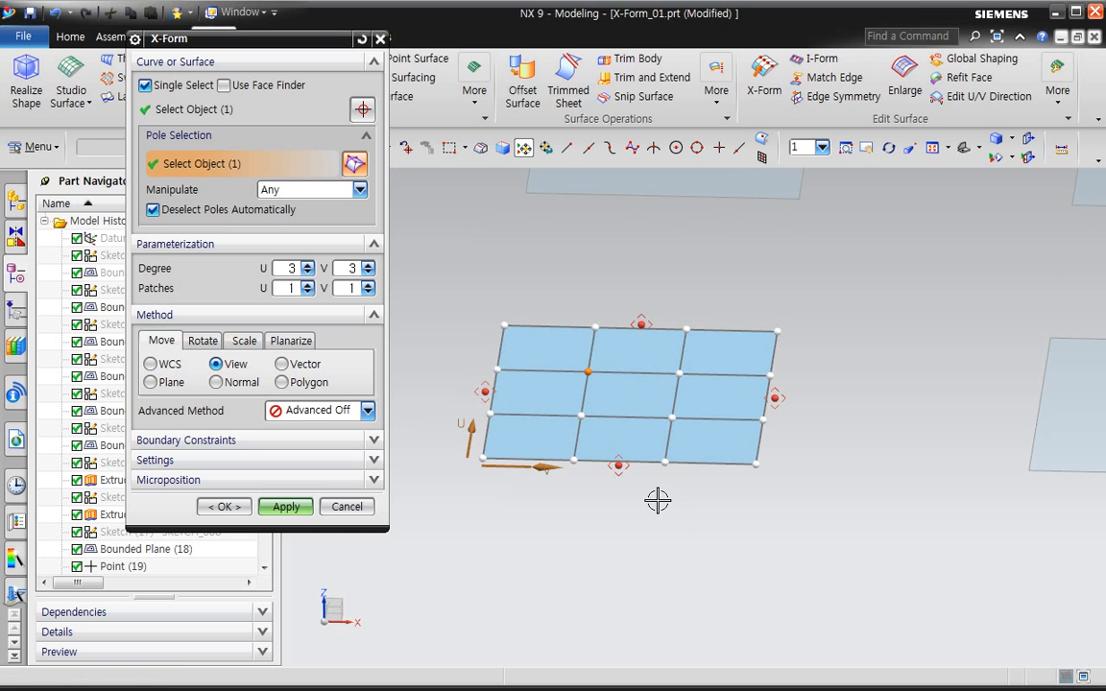
left_click(688, 411)
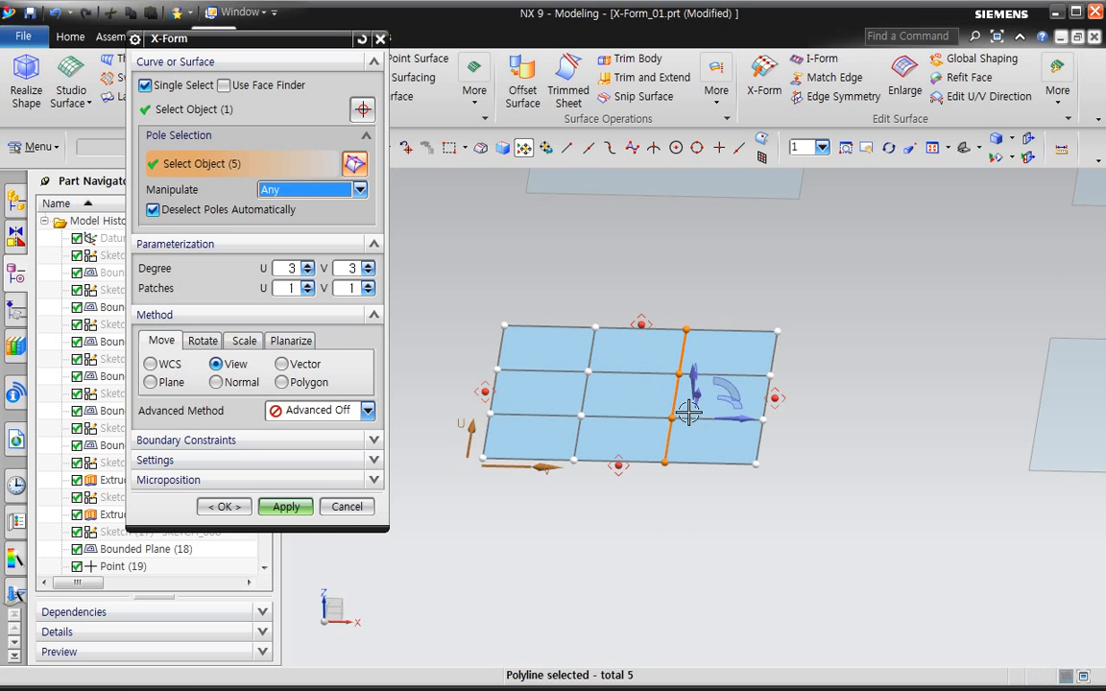
left_click(766, 453)
middle_click_drag(699, 548, 691, 480)
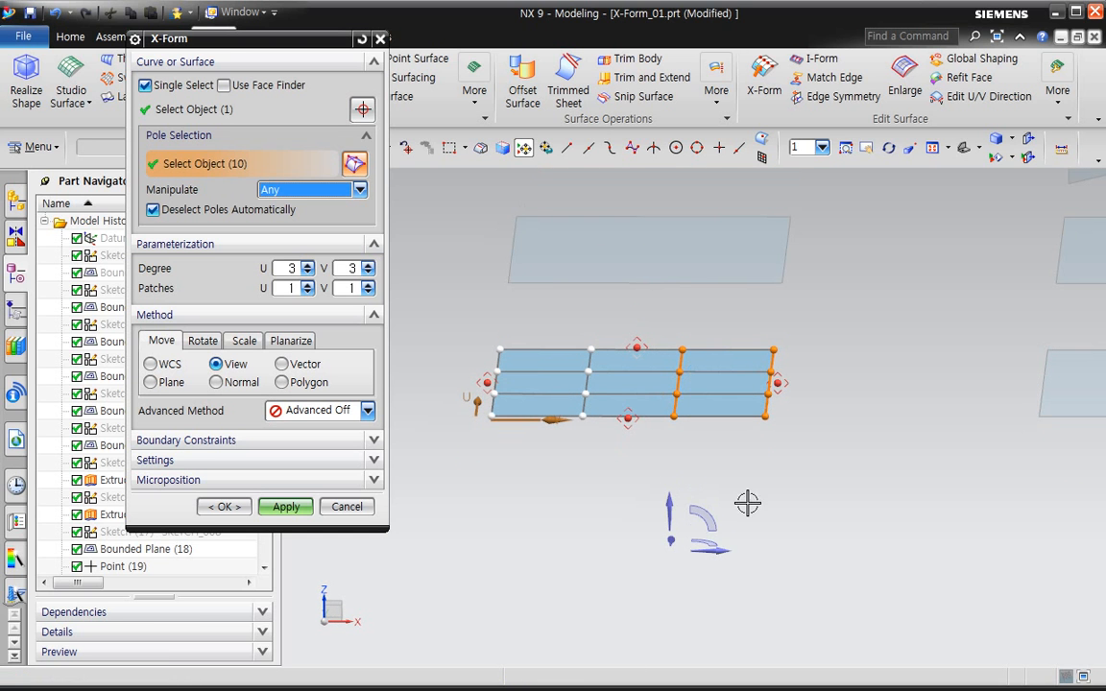
Step: Set the move method to WCS along the Z direction and lower the two selected pole rows
left_click(162, 342)
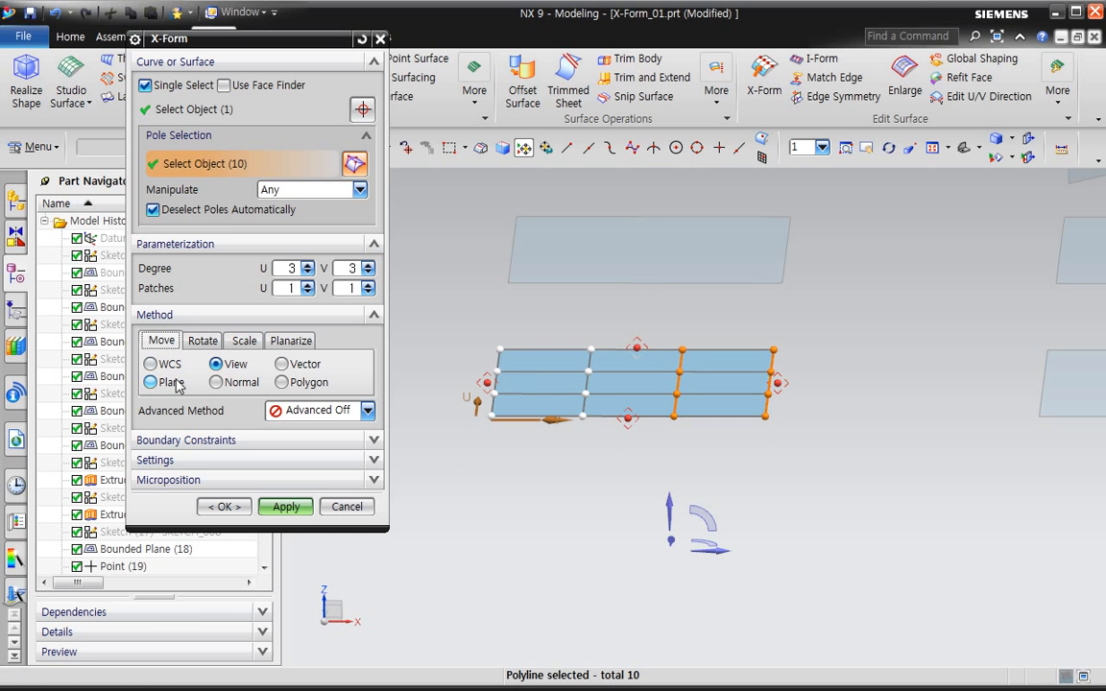
left_click(171, 370)
middle_click_drag(566, 538, 584, 501)
left_click(167, 415)
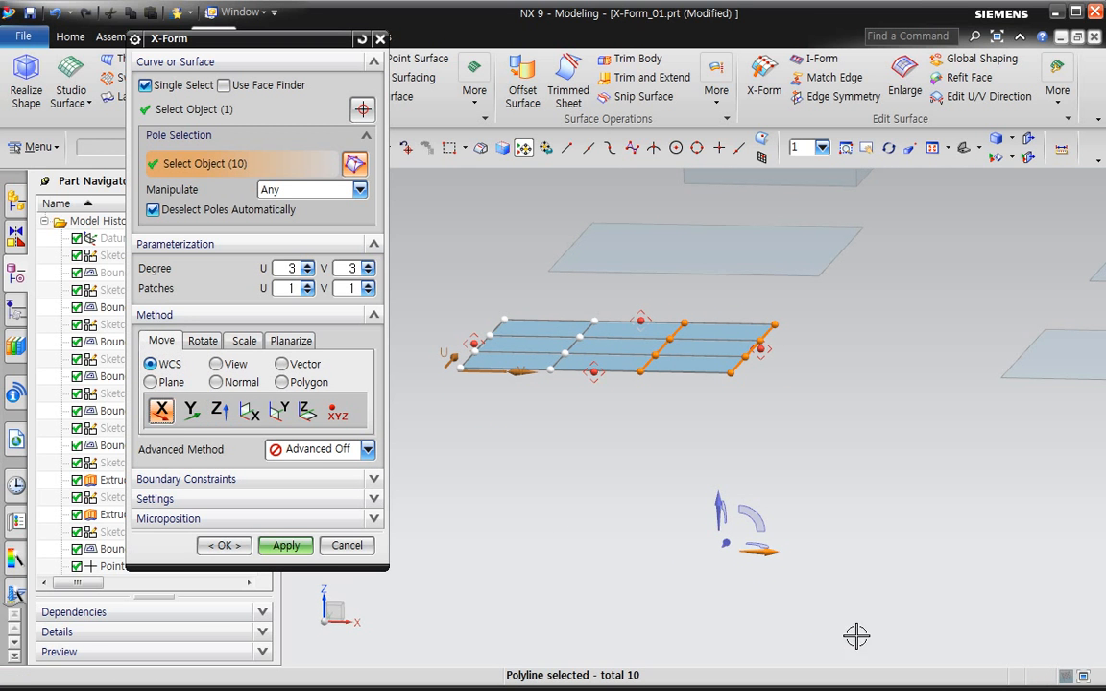
left_click(190, 411)
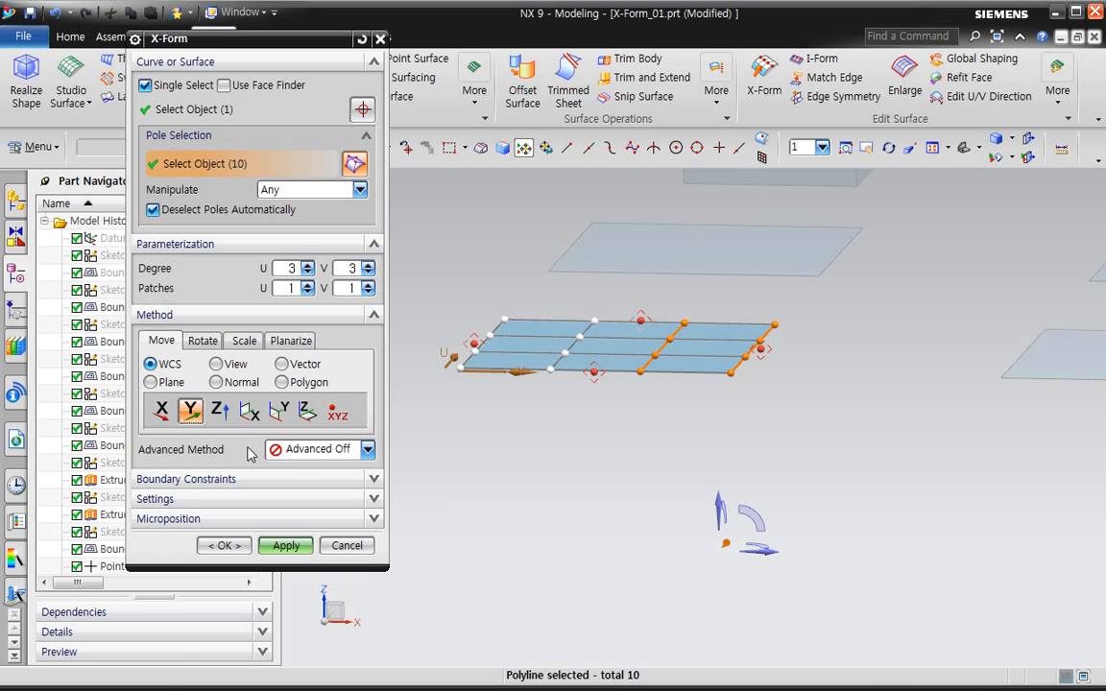
left_click(220, 412)
middle_click_drag(566, 578, 669, 517)
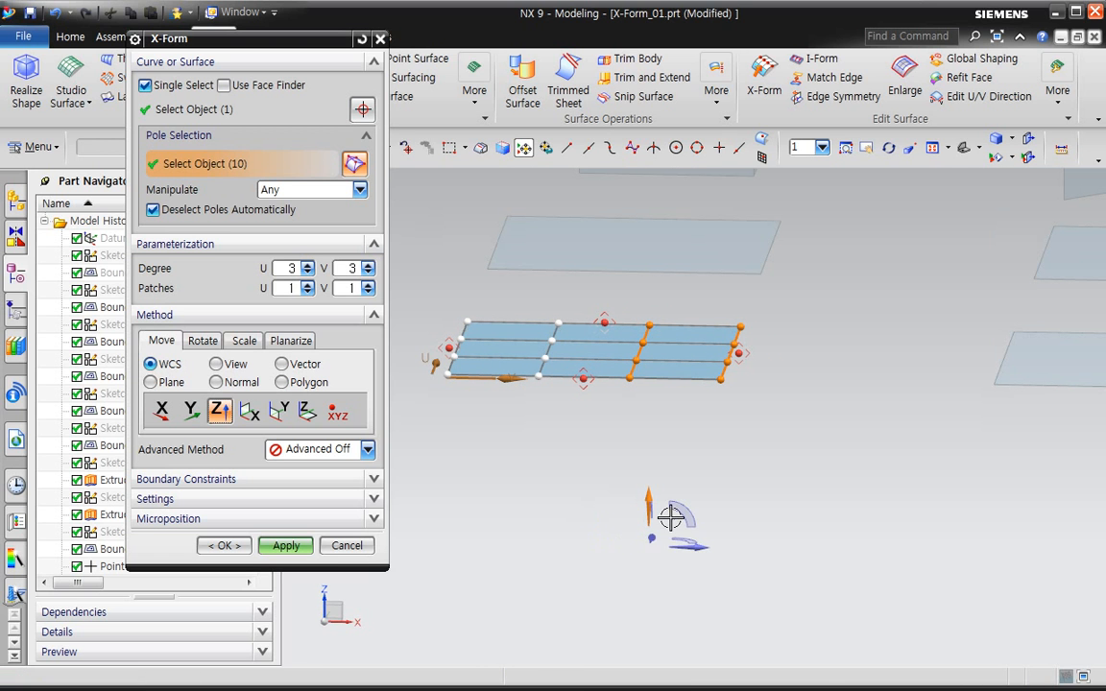
left_click_drag(742, 390, 736, 444)
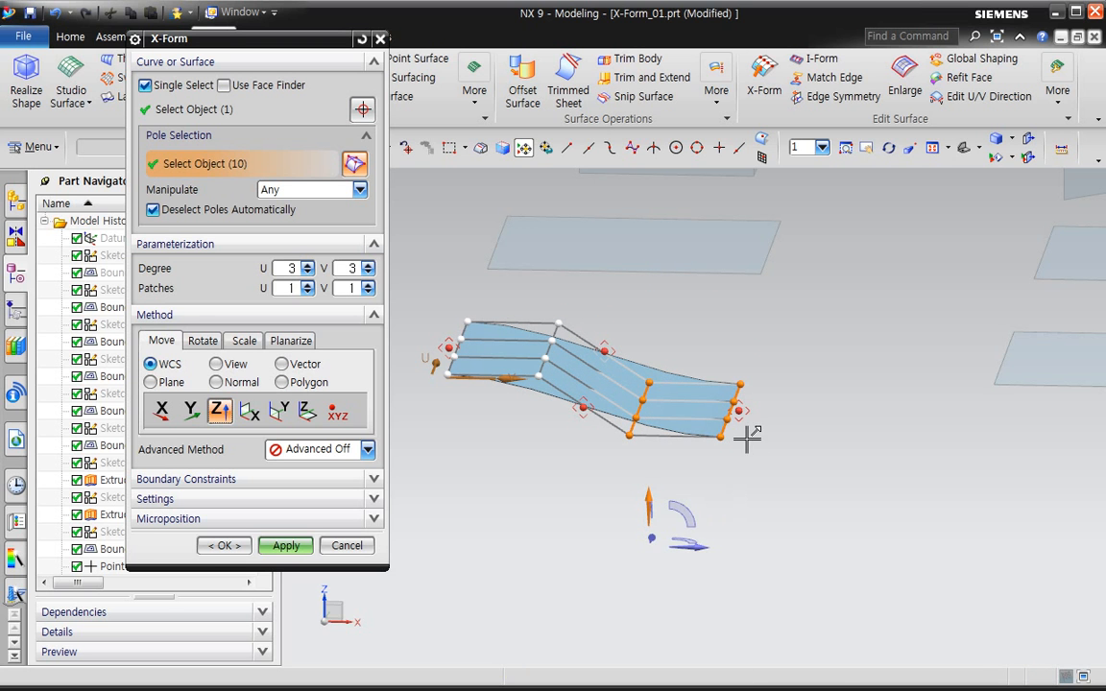
left_click_drag(743, 449, 741, 457)
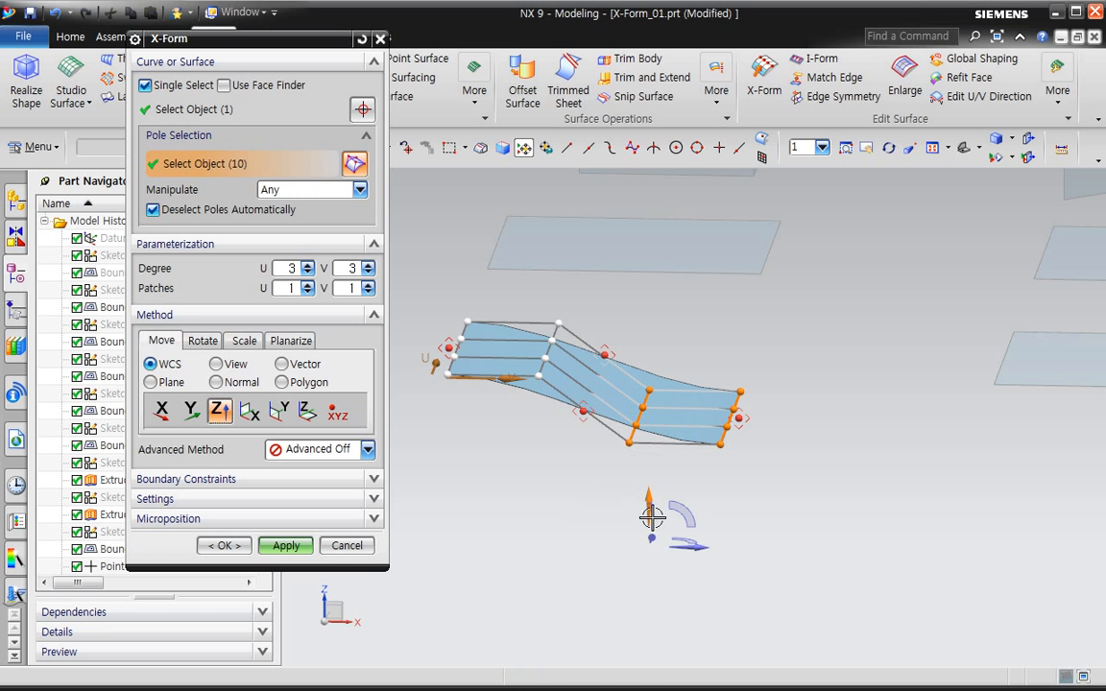
Step: Deselect the inner pole row and raise the remaining +X end row along Z to curve the sheet upward
left_click(629, 443, "shift")
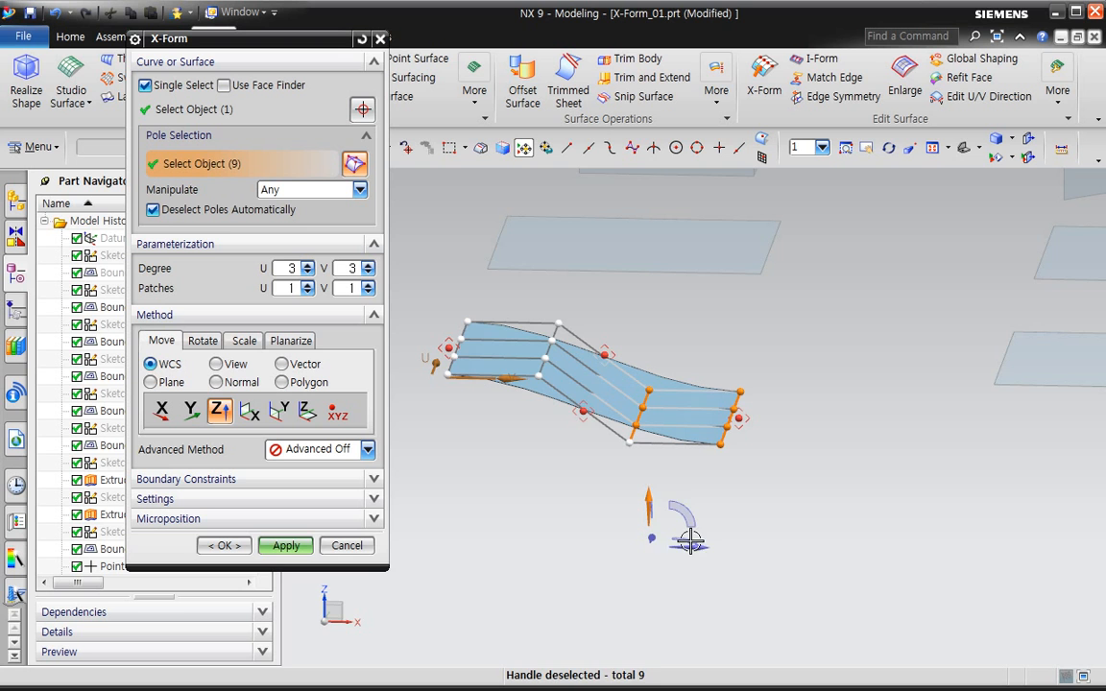
scroll(653, 453, "down", 2)
left_click(642, 444, "shift")
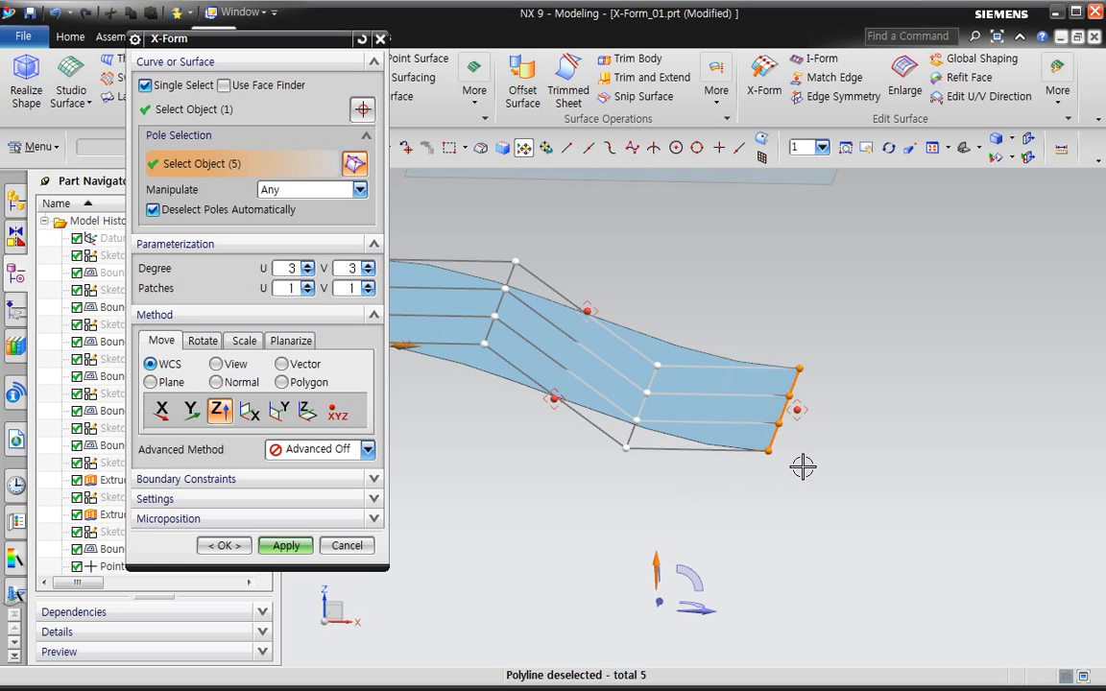
middle_click_drag(796, 451, 797, 338)
scroll(728, 466, "up", 3)
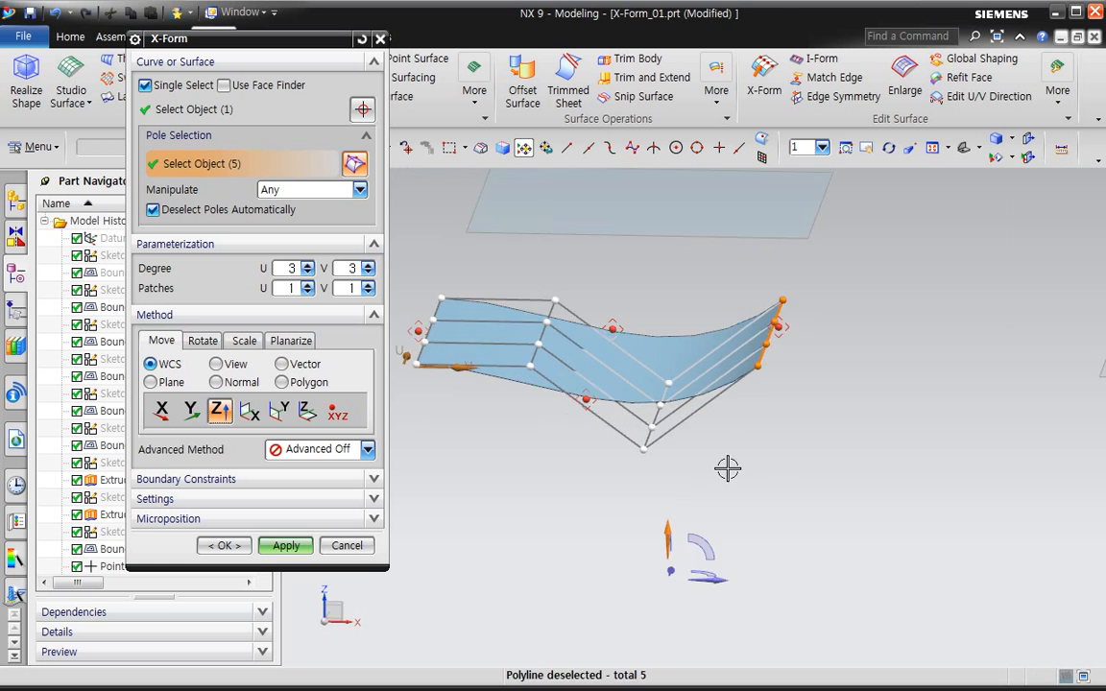
Step: Clear the pole selection, then select the edge row at the sheet's -X end and lower it along Z
scroll(611, 487, "down", 3)
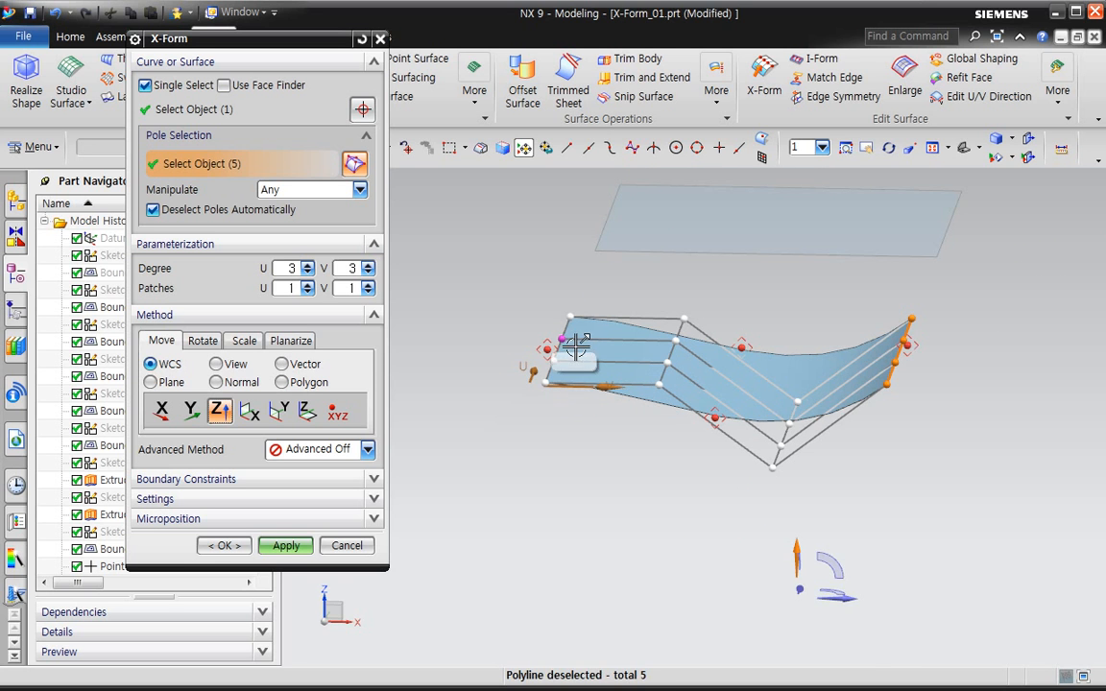
scroll(548, 365, "down", 3)
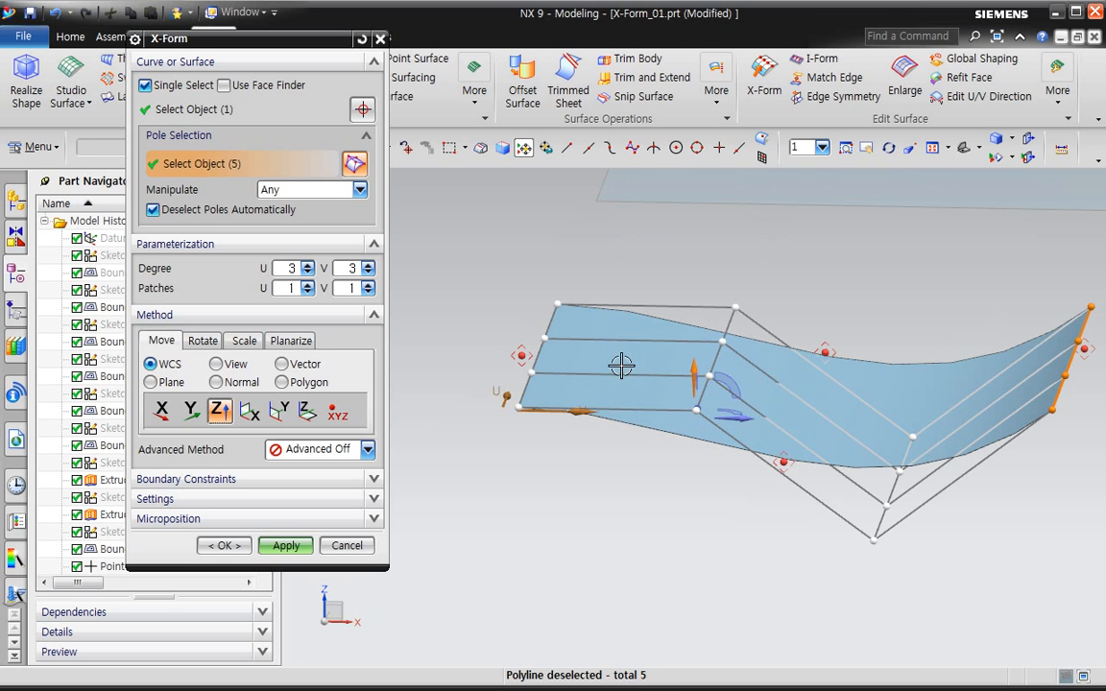
scroll(595, 384, "up", 2)
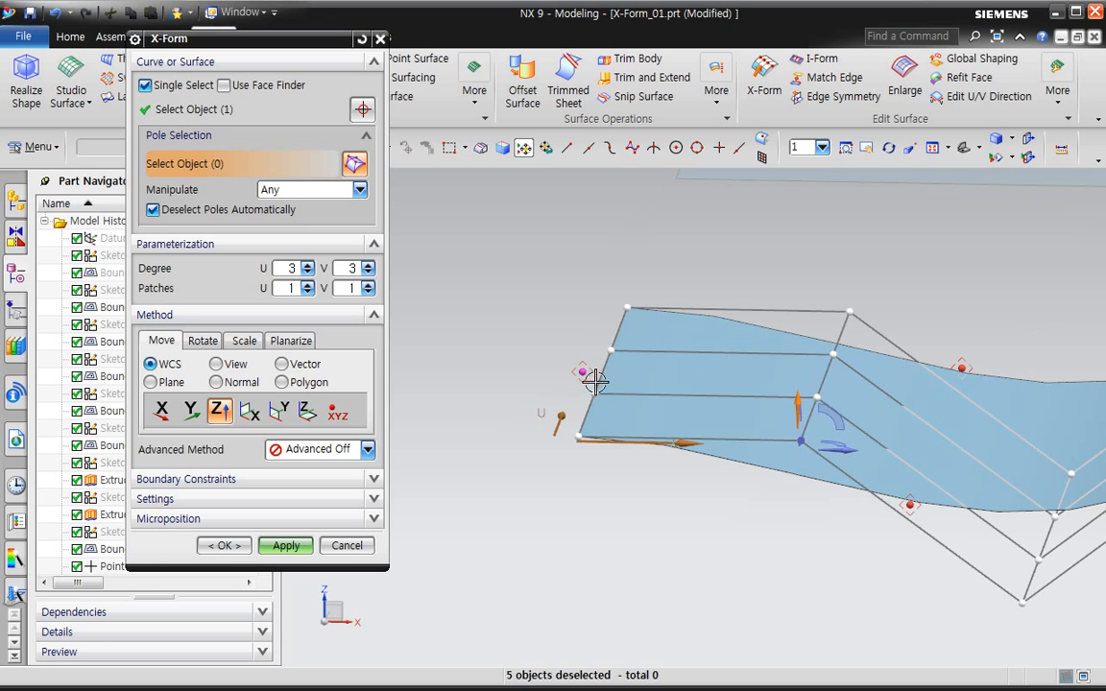
left_click(626, 423)
scroll(625, 432, "down", 3)
left_click_drag(624, 432, 614, 500)
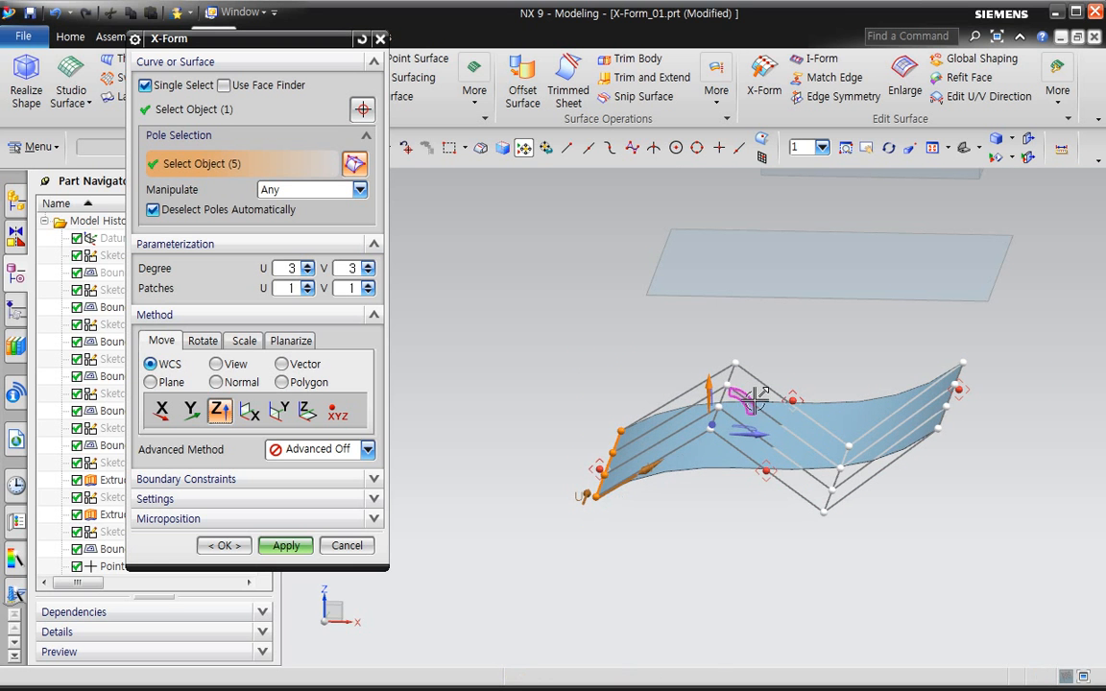
Step: Select the inner pole row next to the -X edge and raise it along Z to form a crest
scroll(706, 374, "up", 2)
left_click(723, 401)
left_click_drag(727, 404, 728, 352)
scroll(730, 500, "down", 2)
middle_click_drag(739, 505, 674, 581)
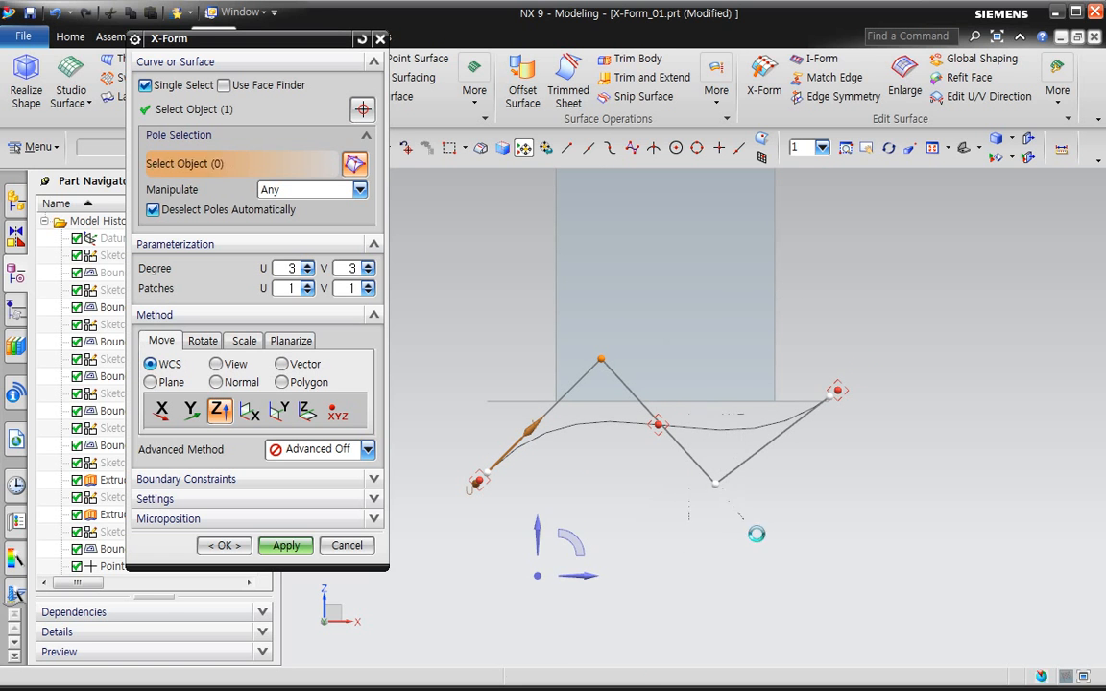
Step: Adjust the sheet's profile in the front view by lowering the valley pole row and raising the +X end row along Z
left_click_drag(728, 494, 737, 546)
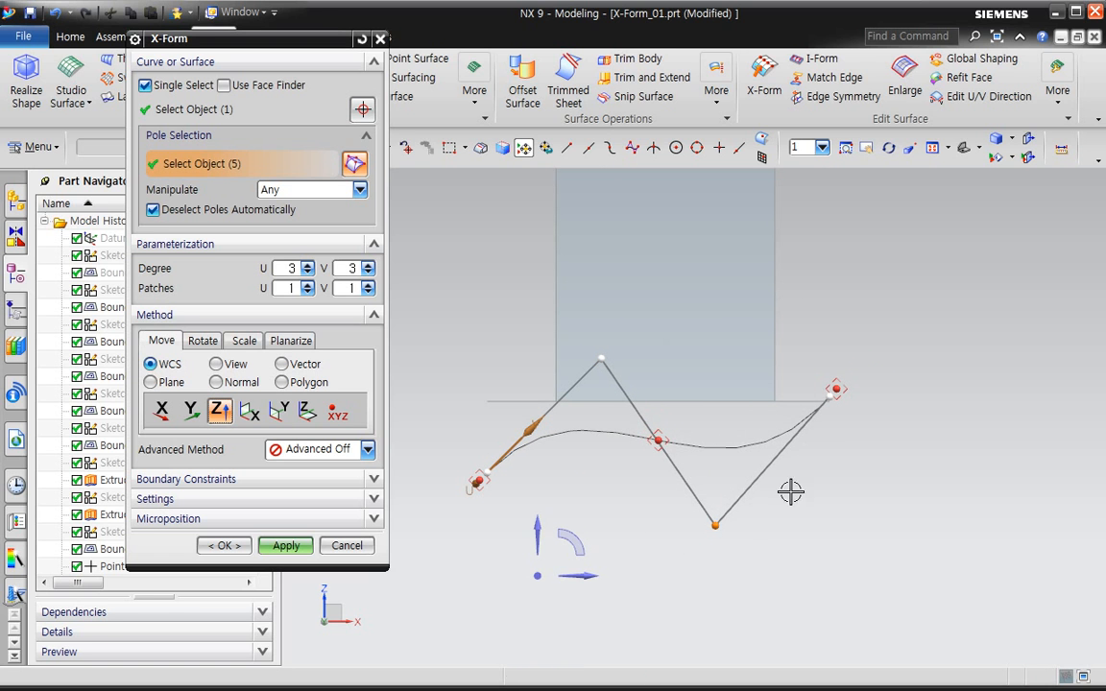
left_click(836, 388)
mouse_move(840, 410)
left_mouse_down()
mouse_move(837, 356)
mouse_move(849, 398)
left_mouse_up()
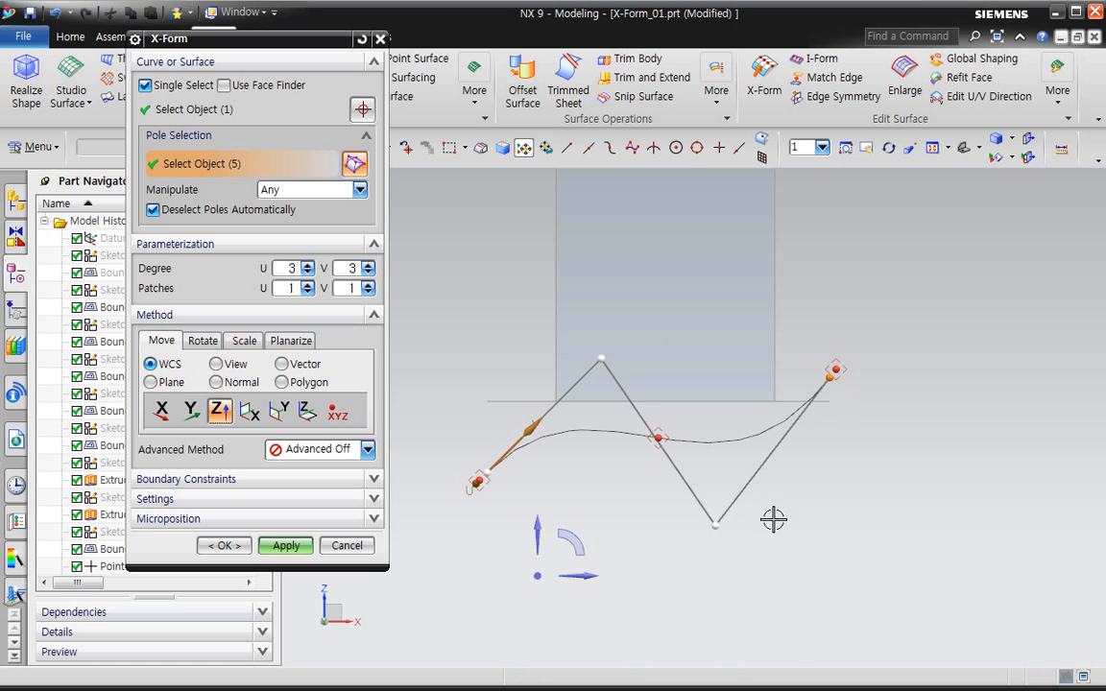
left_click(729, 540)
left_click_drag(649, 487, 731, 523)
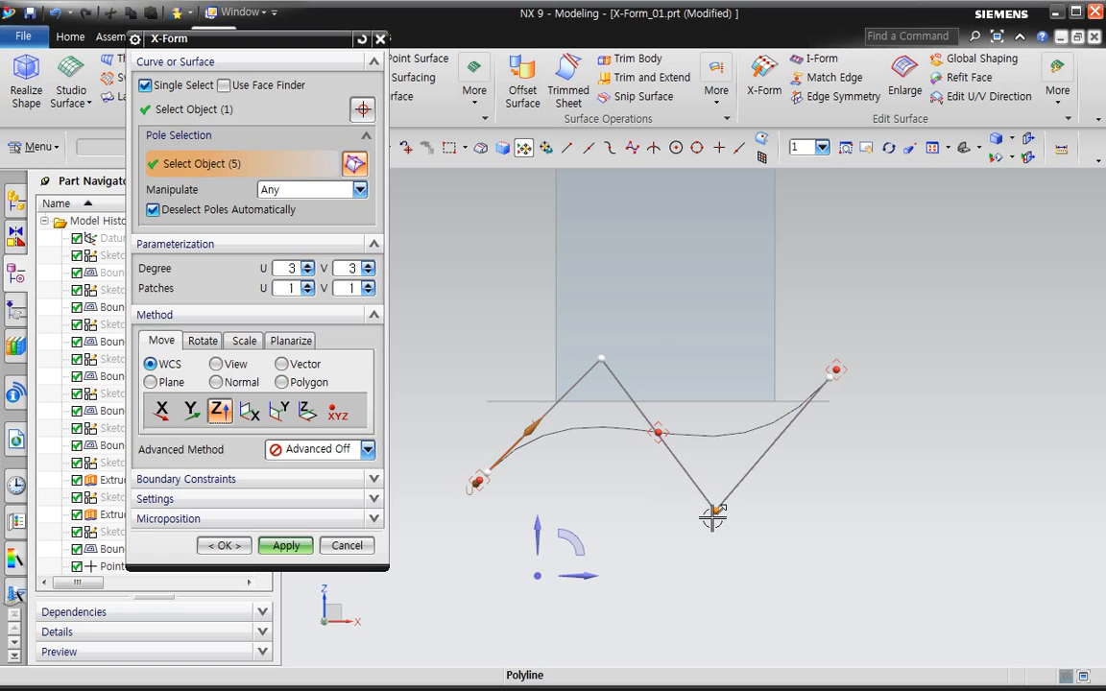
left_click_drag(711, 516, 727, 578)
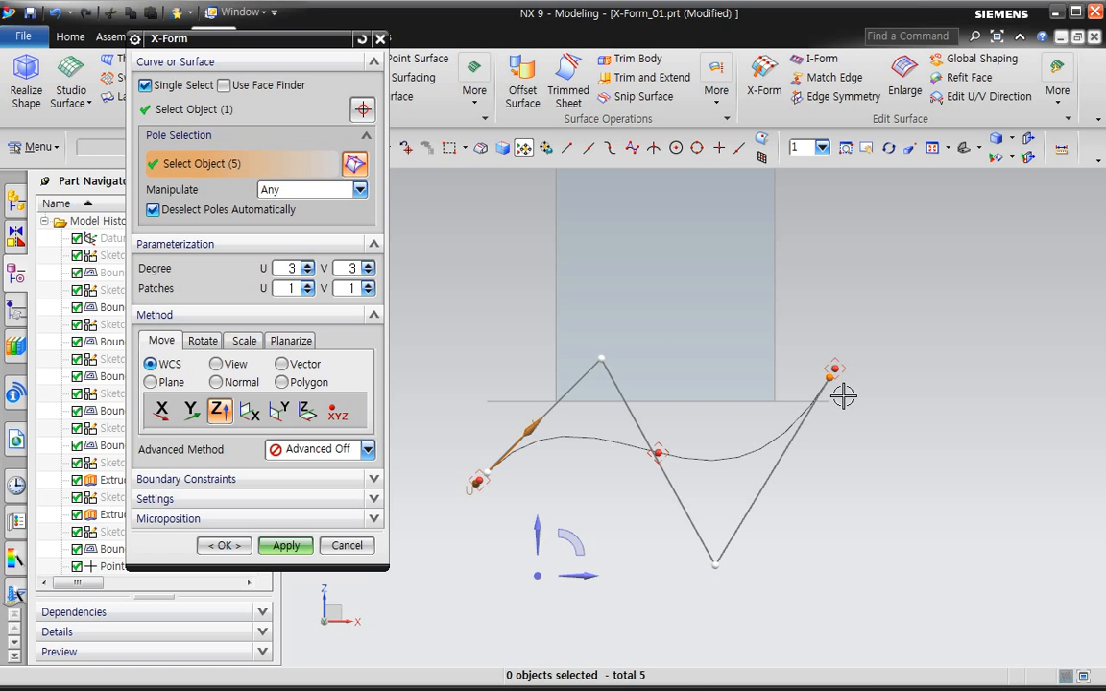
left_click_drag(843, 395, 842, 388)
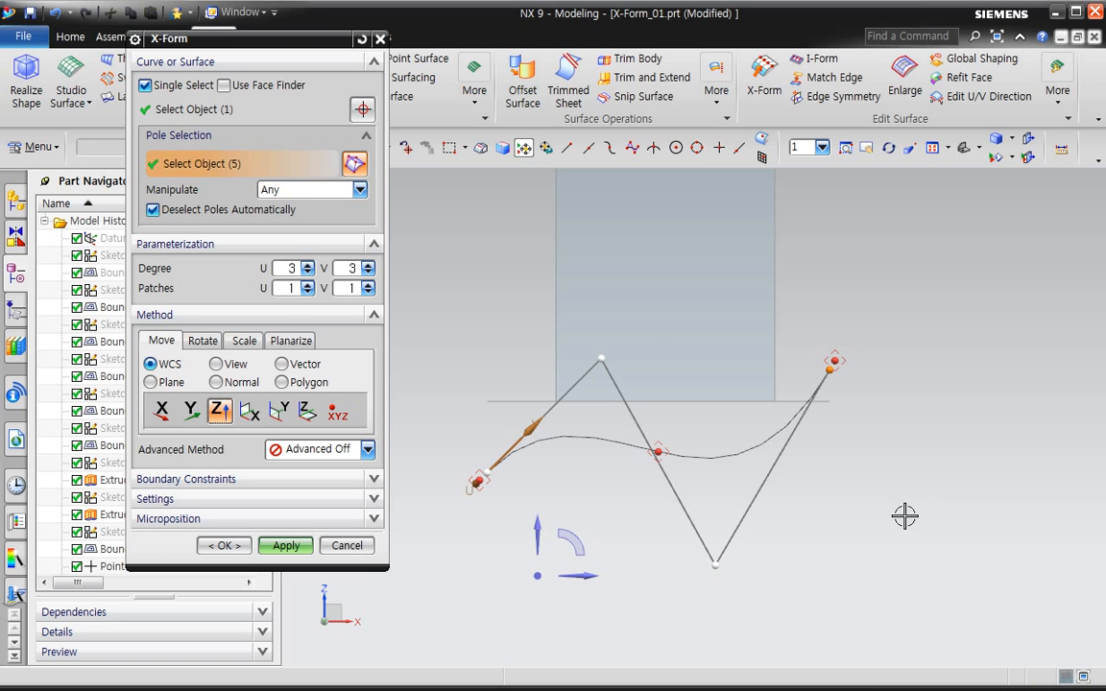
Step: Change the WCS move direction to X, shift the -X edge row outward, and move the crest and +X end rows together toward -X
left_click(194, 421)
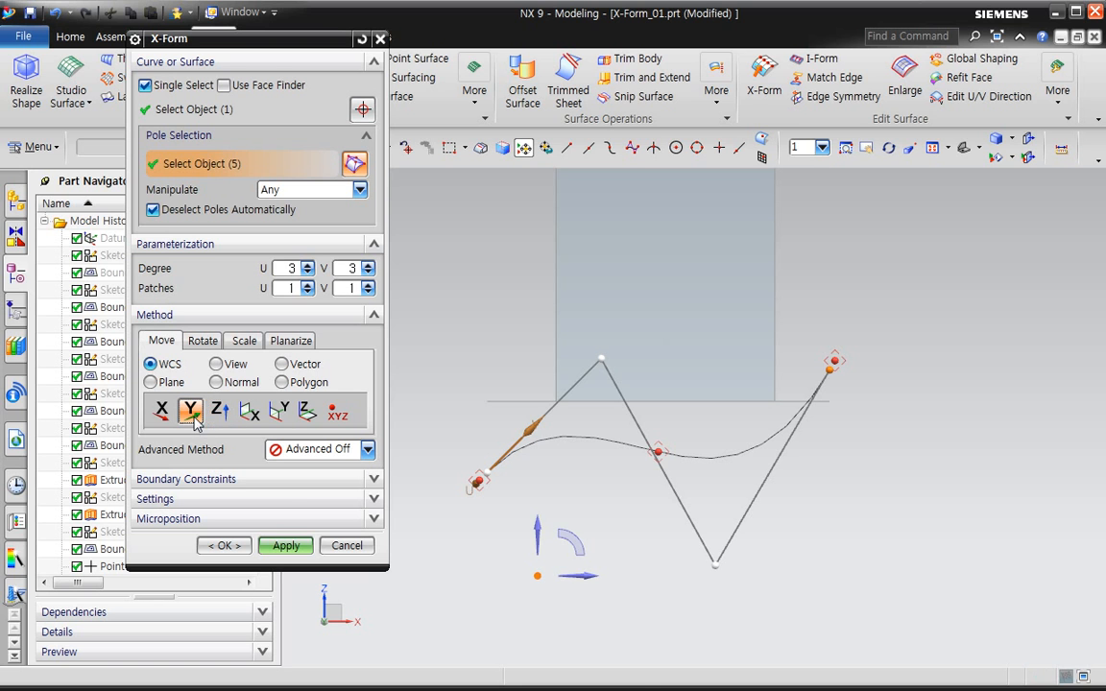
left_click(161, 411)
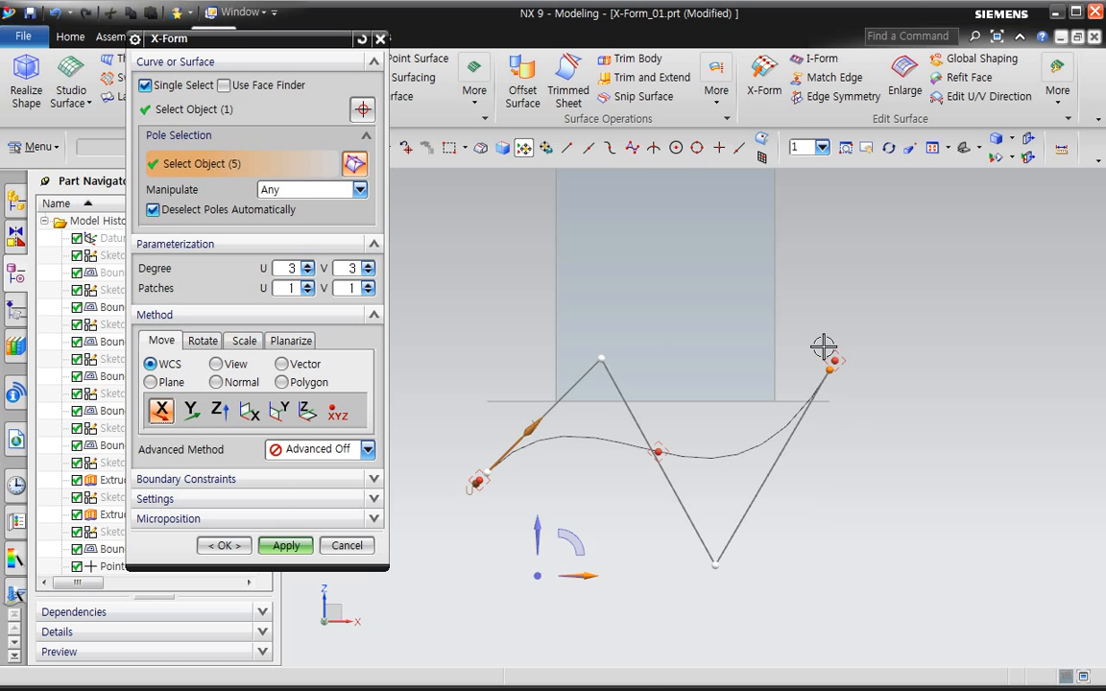
mouse_move(844, 386)
left_mouse_down()
mouse_move(908, 388)
mouse_move(845, 388)
left_mouse_up()
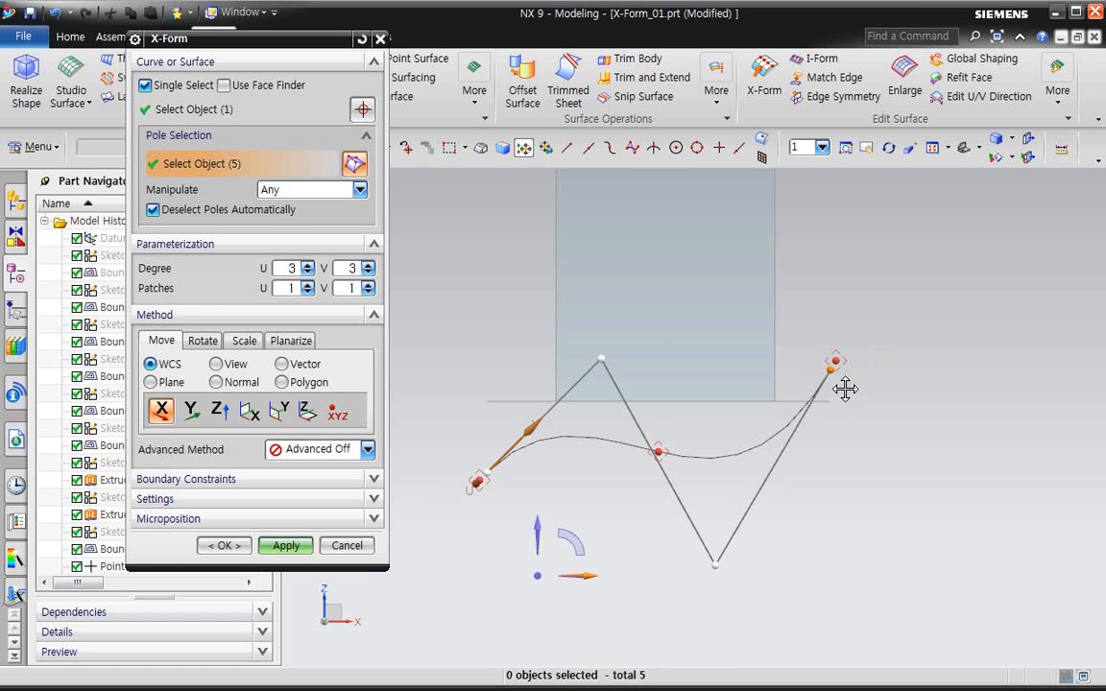
left_click_drag(477, 482, 428, 480)
left_click_drag(519, 351, 860, 396)
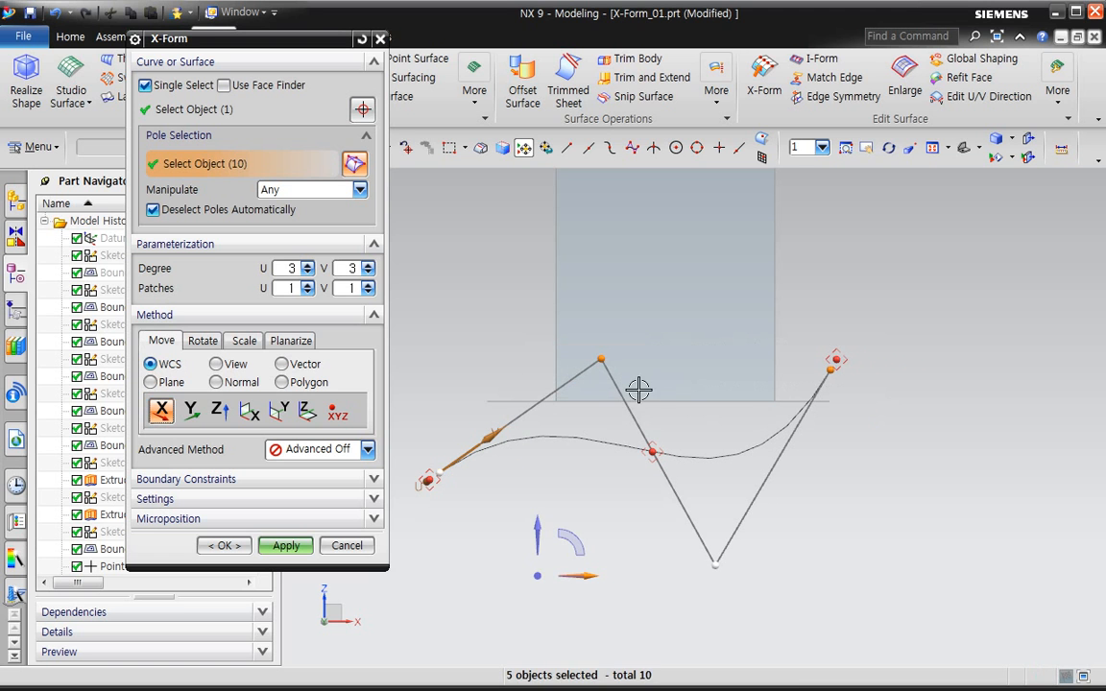
left_click_drag(607, 371, 563, 371)
Step: Switch directions with the triad axes, moving the valley and +X end rows along Z and the end row outward along X
left_click(717, 566)
left_click(551, 554)
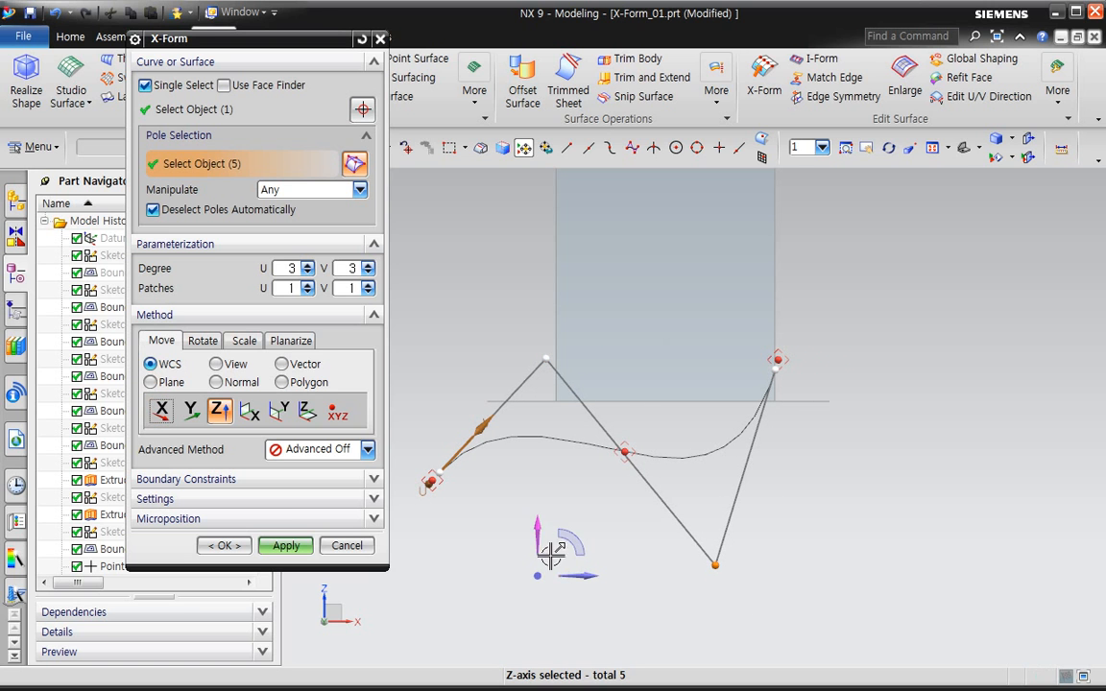
mouse_move(730, 563)
left_mouse_down()
mouse_move(721, 534)
mouse_move(720, 562)
left_mouse_up()
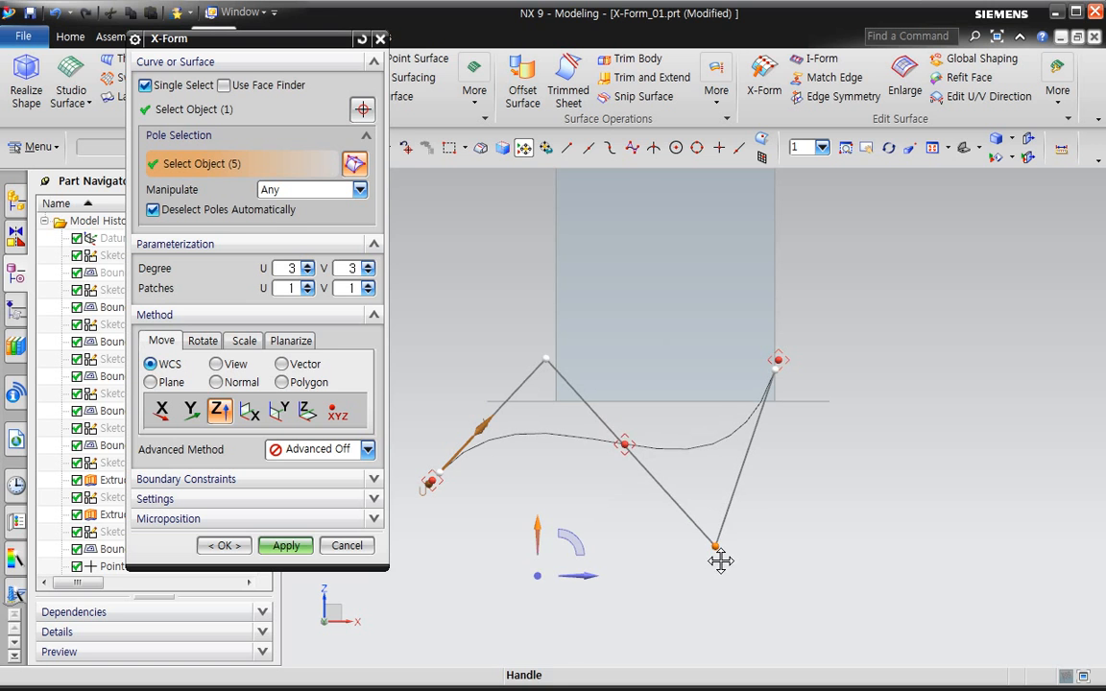
left_click_drag(779, 363, 842, 420)
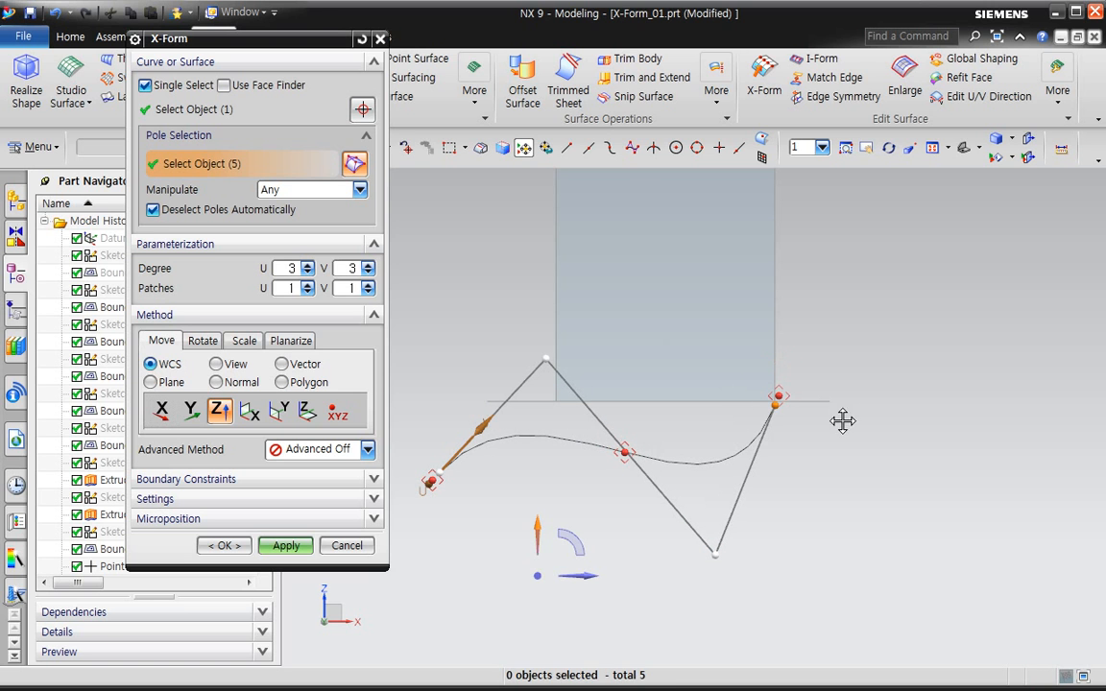
left_click(590, 577)
left_click_drag(769, 394, 845, 419)
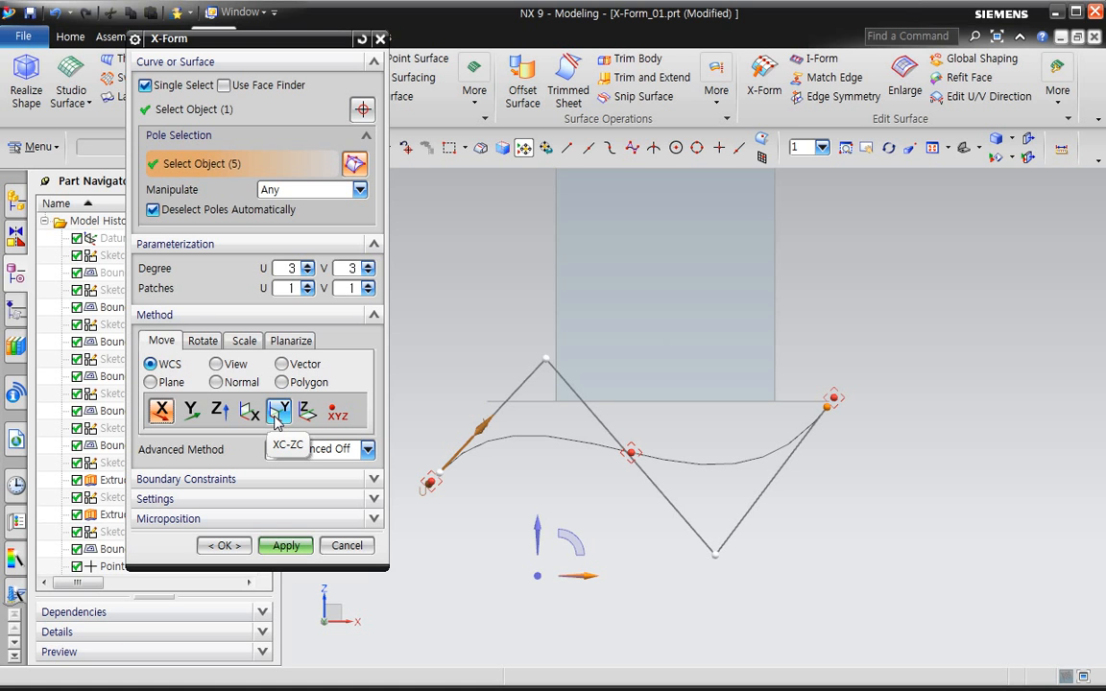
Step: In the side view, select the pole row next to the -Y edge and raise it along Z to form a crest
middle_click_drag(682, 476, 606, 512)
key("F8")
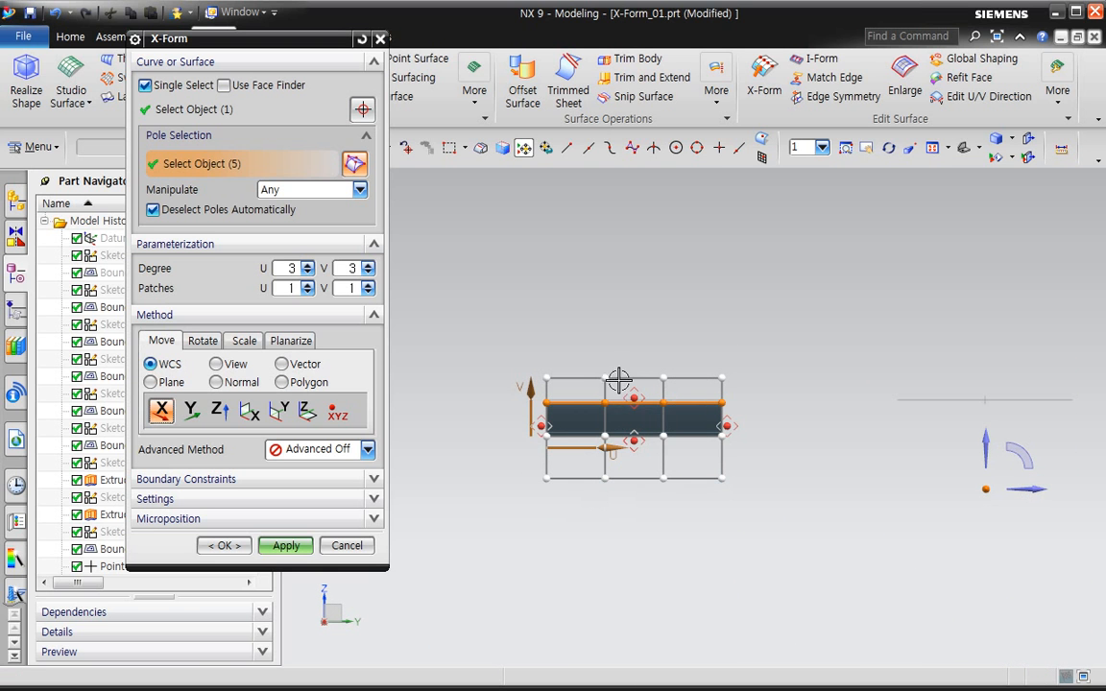
left_click_drag(626, 517, 630, 544)
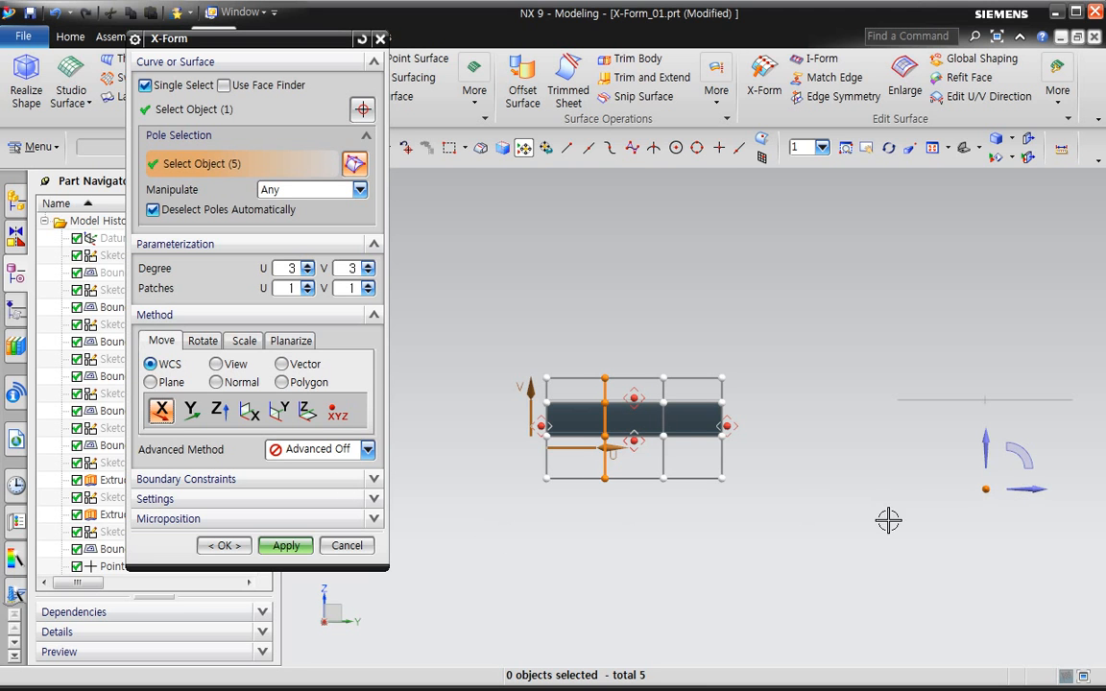
left_click(995, 455)
left_click_drag(611, 410, 660, 396)
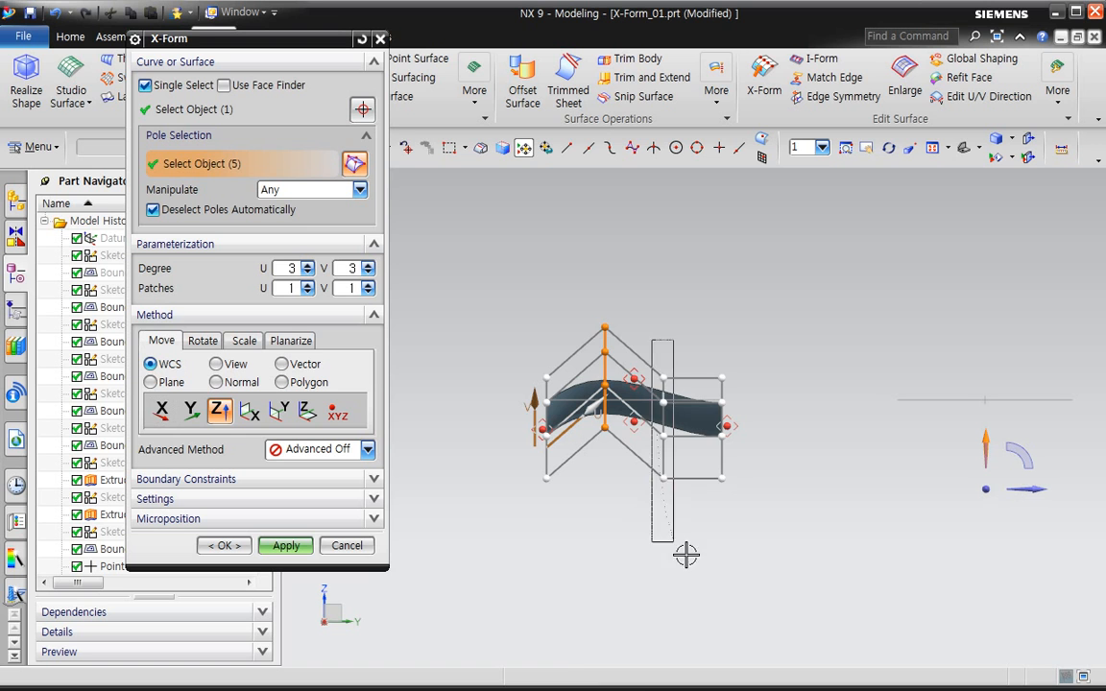
Step: Lower the third pole row from the -Y edge along Z and raise the +Y end row along Z
left_click(662, 477)
left_click_drag(672, 489, 713, 474)
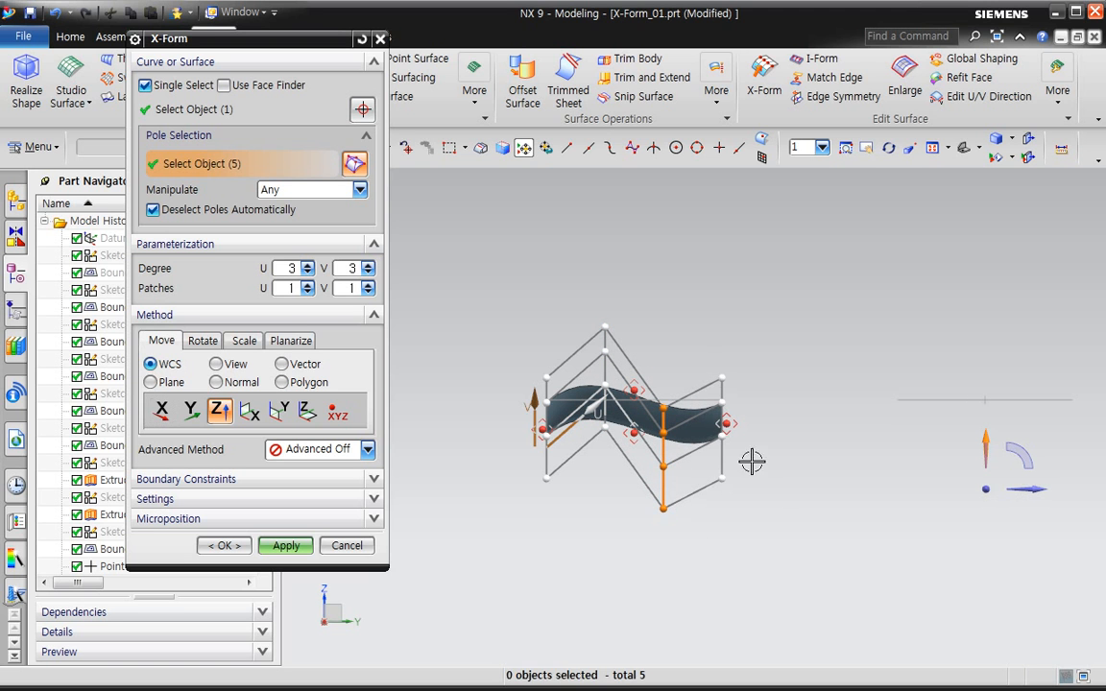
left_click(729, 434)
left_click_drag(735, 432, 667, 511)
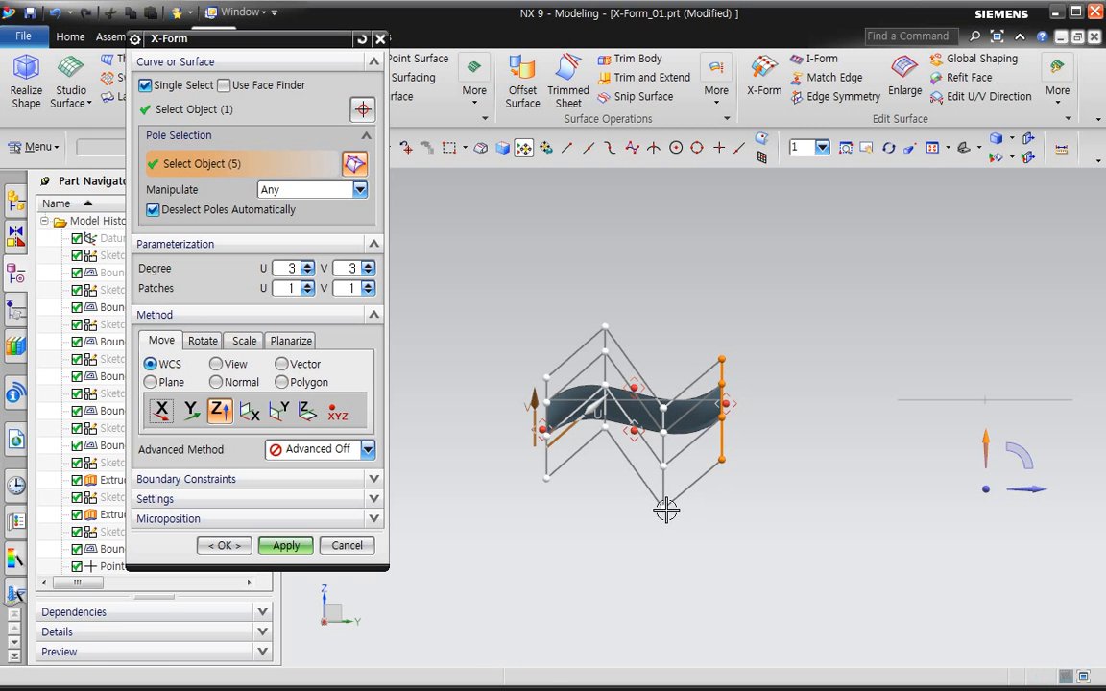
Step: Accept the X-Form edit of the sheet reshaped in both the X and Y directions
middle_click_drag(622, 516, 693, 517)
key("F8")
middle_click_drag(596, 440, 639, 532)
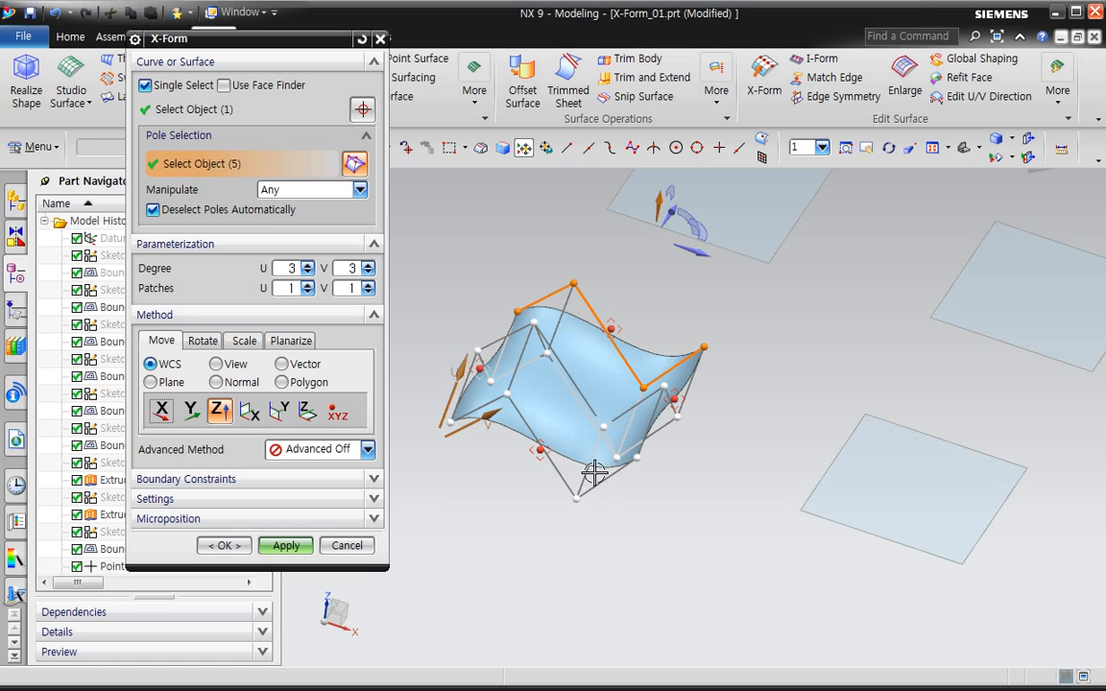
left_click(239, 555)
Step: Start X-Form on the next flat rectangular sheet toward +X and set its U and V degrees to 5
scroll(607, 551, "down", 1)
middle_click_drag(727, 541, 530, 521, "shift")
middle_click_drag(544, 570, 502, 497, "shift")
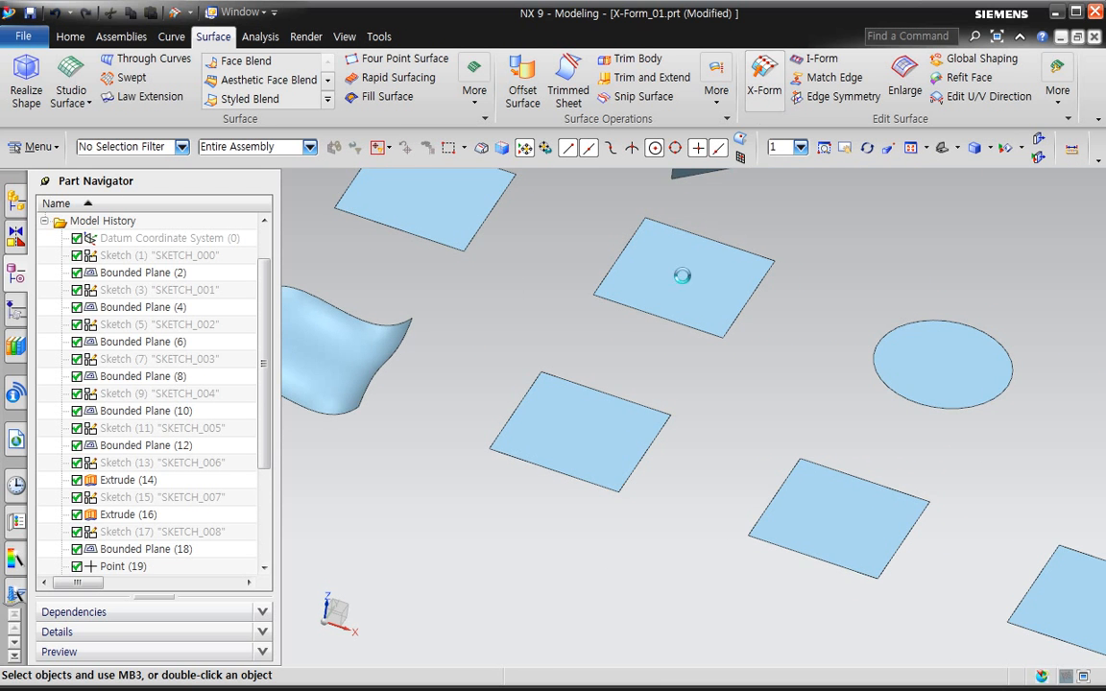
left_click(595, 424)
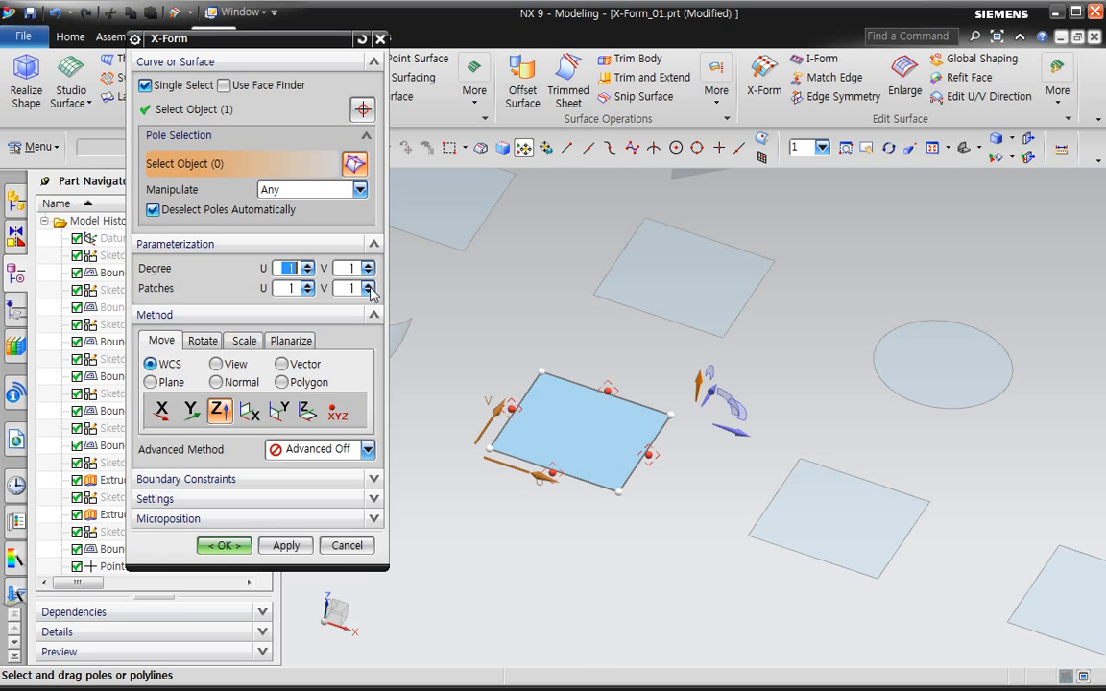
type("5")
key("Tab")
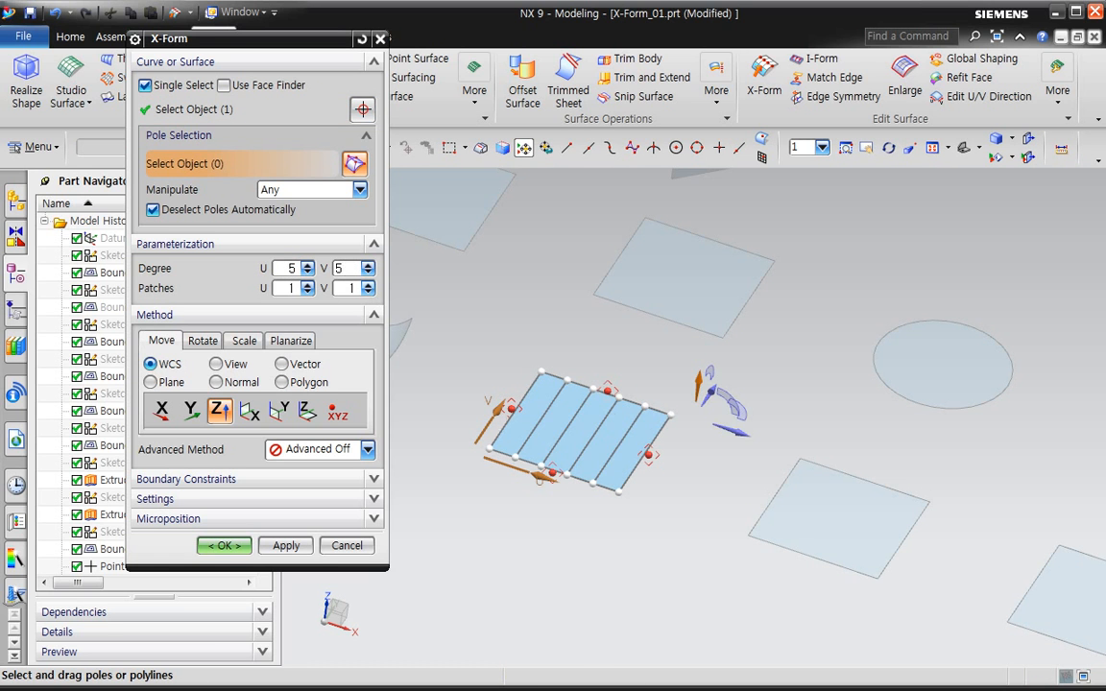
key("Tab")
Step: Select the 20 poles of the four inner V rows, leaving out the -X edge column, and raise them in the front view
middle_click_drag(546, 535, 549, 531)
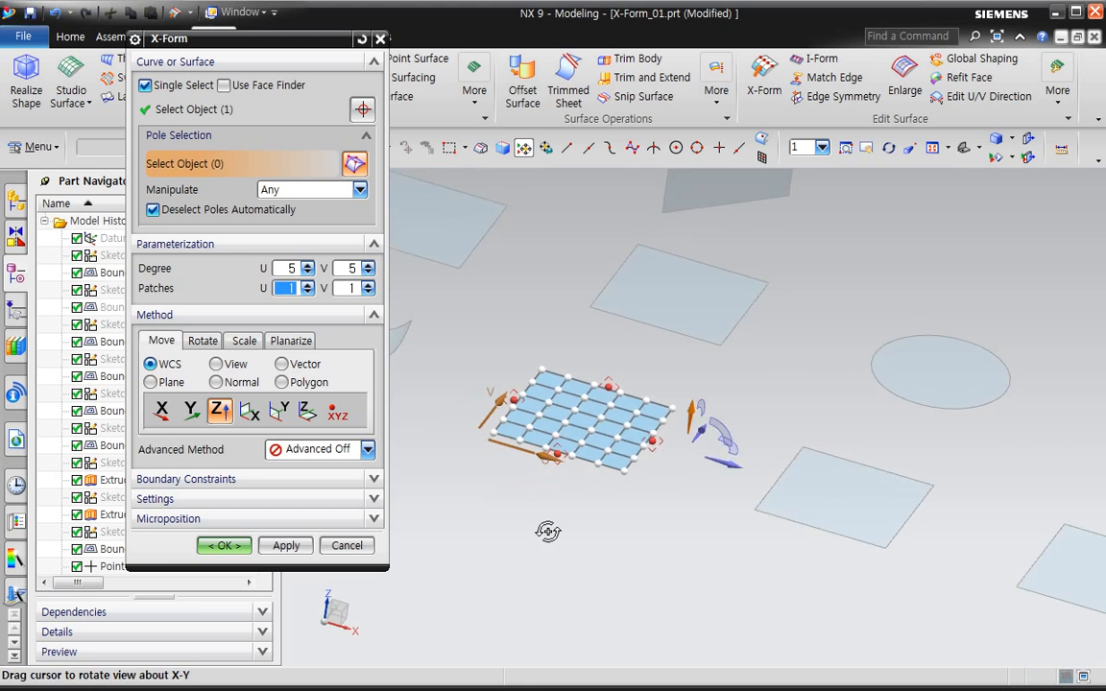
scroll(577, 447, "up", 3)
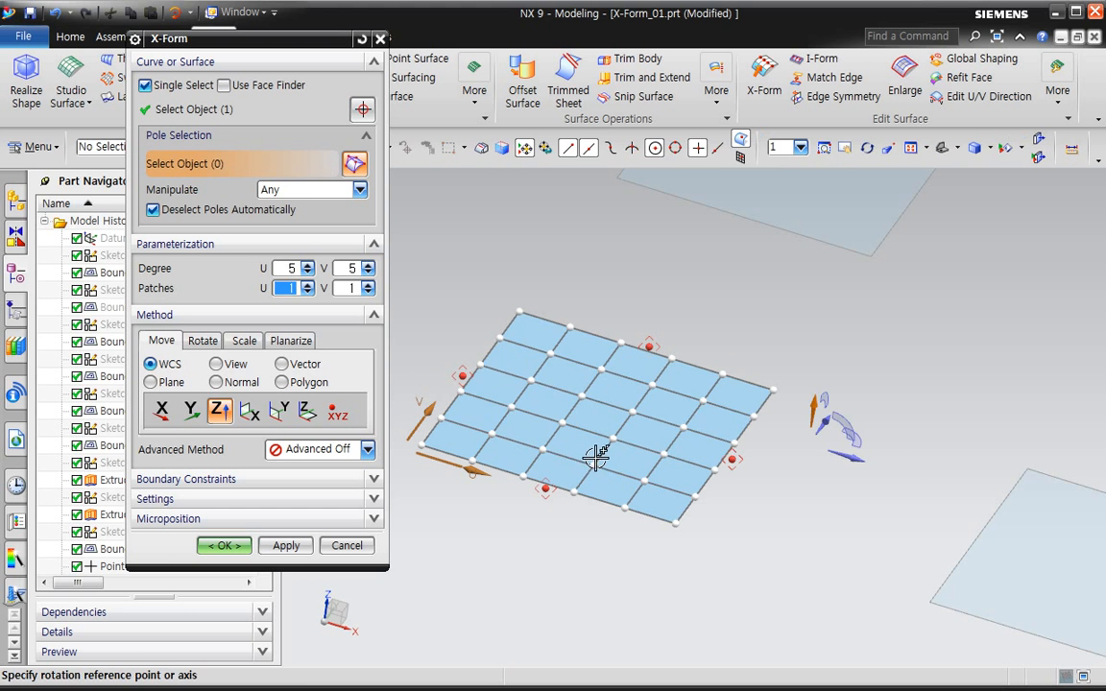
mouse_move(622, 514)
middle_mouse_down()
mouse_move(623, 470)
mouse_move(632, 521)
mouse_move(643, 520)
mouse_move(624, 514)
middle_mouse_up()
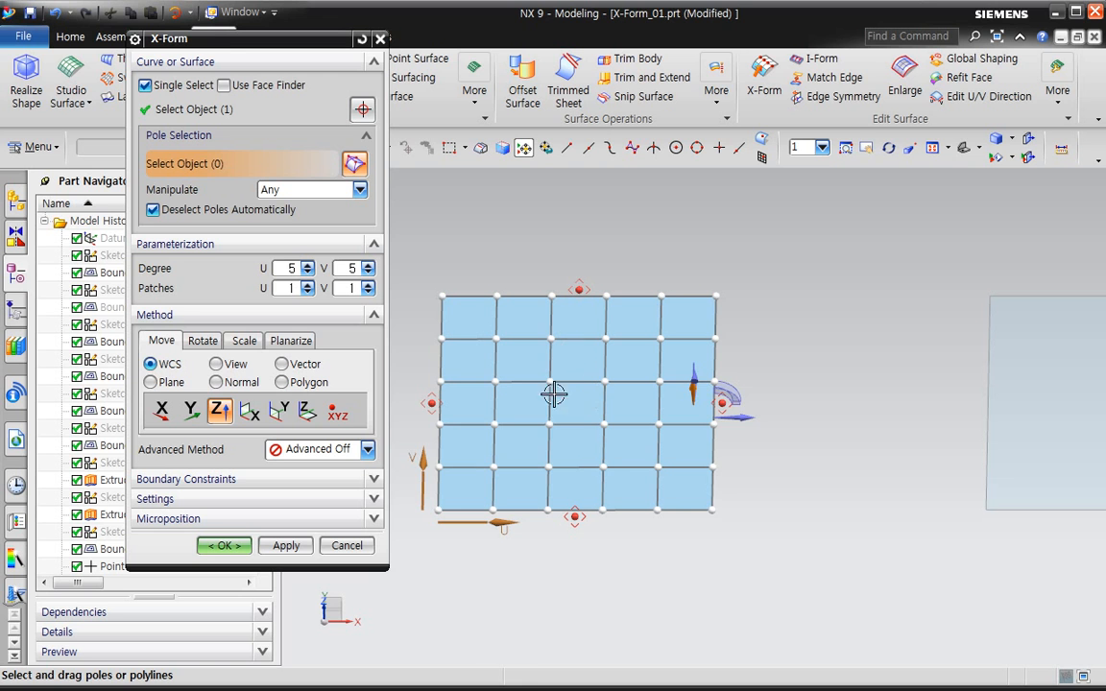
left_click_drag(486, 329, 722, 490)
middle_click_drag(676, 551, 679, 521)
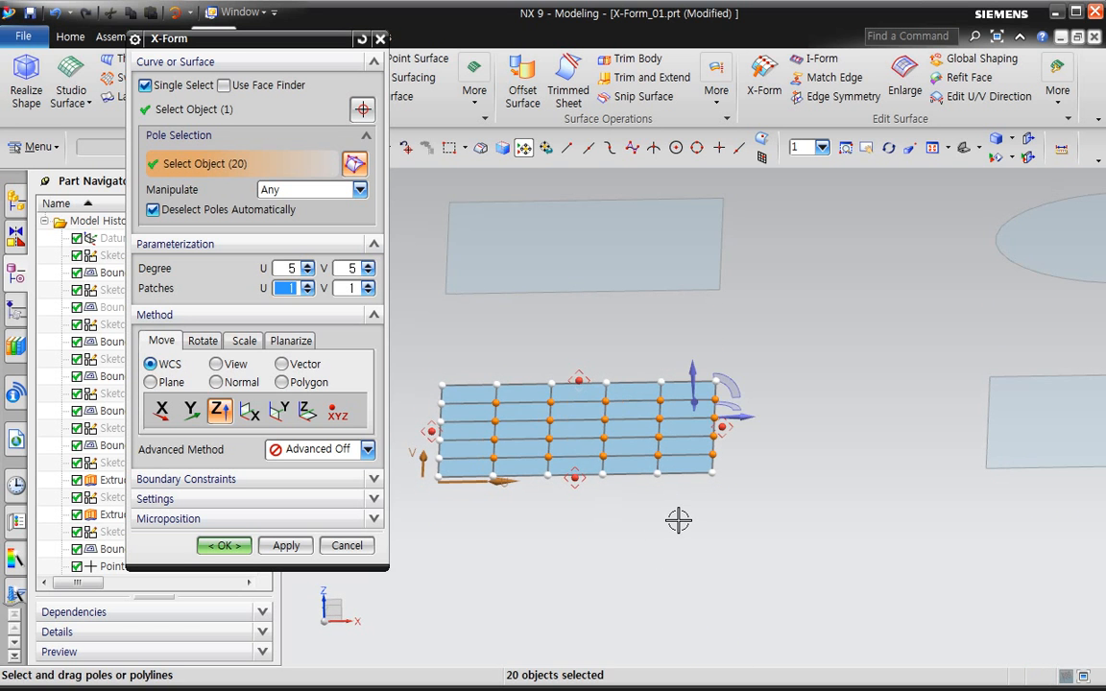
key("F8")
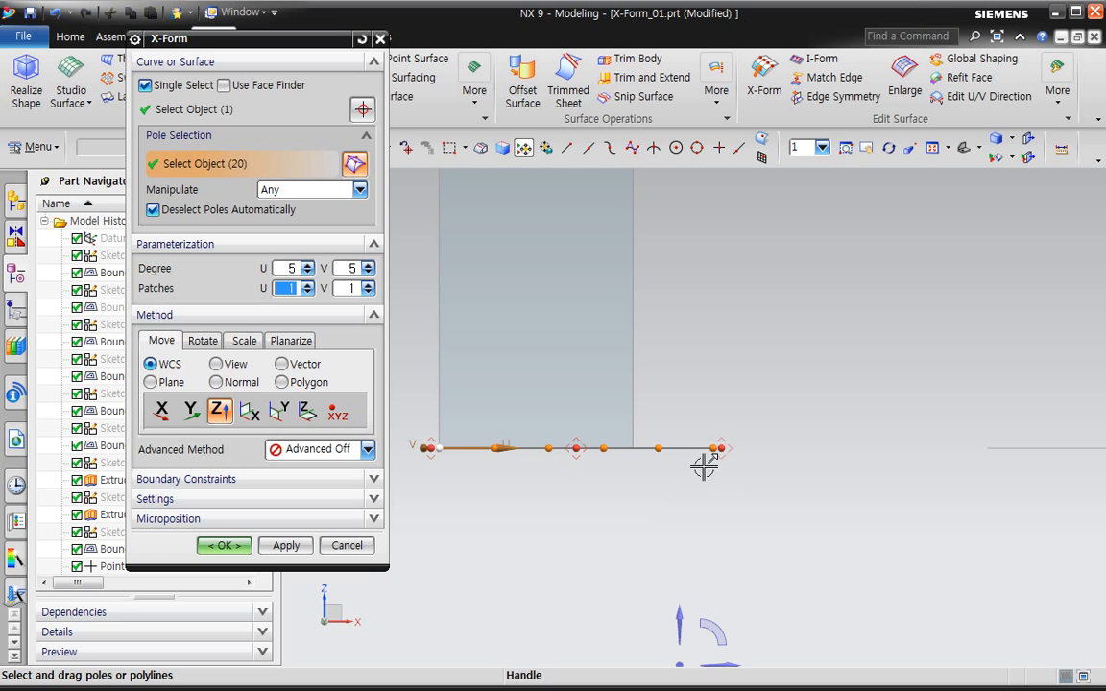
middle_click_drag(685, 530, 686, 503, "shift")
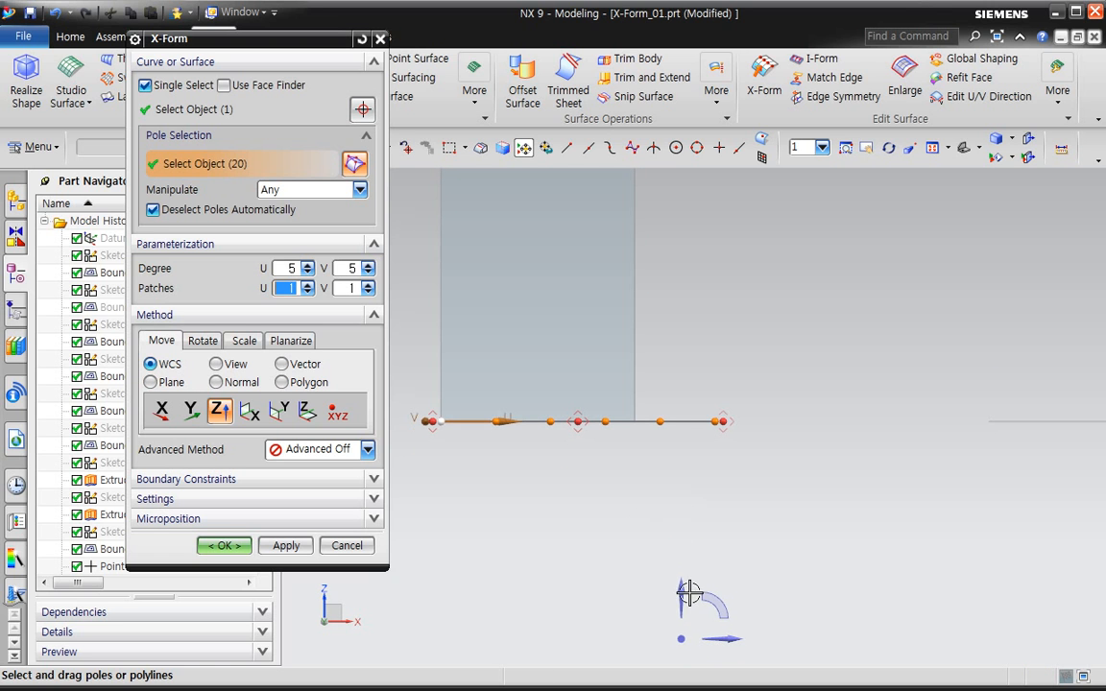
left_click(689, 594)
left_click_drag(678, 432, 668, 356)
Step: Raise progressively smaller groups of the selected poles toward the +X end to give the sheet a rising curved profile
left_click_drag(584, 316, 770, 378)
left_click_drag(678, 355, 680, 334)
left_click_drag(649, 296, 776, 372)
left_click_drag(732, 332, 730, 303)
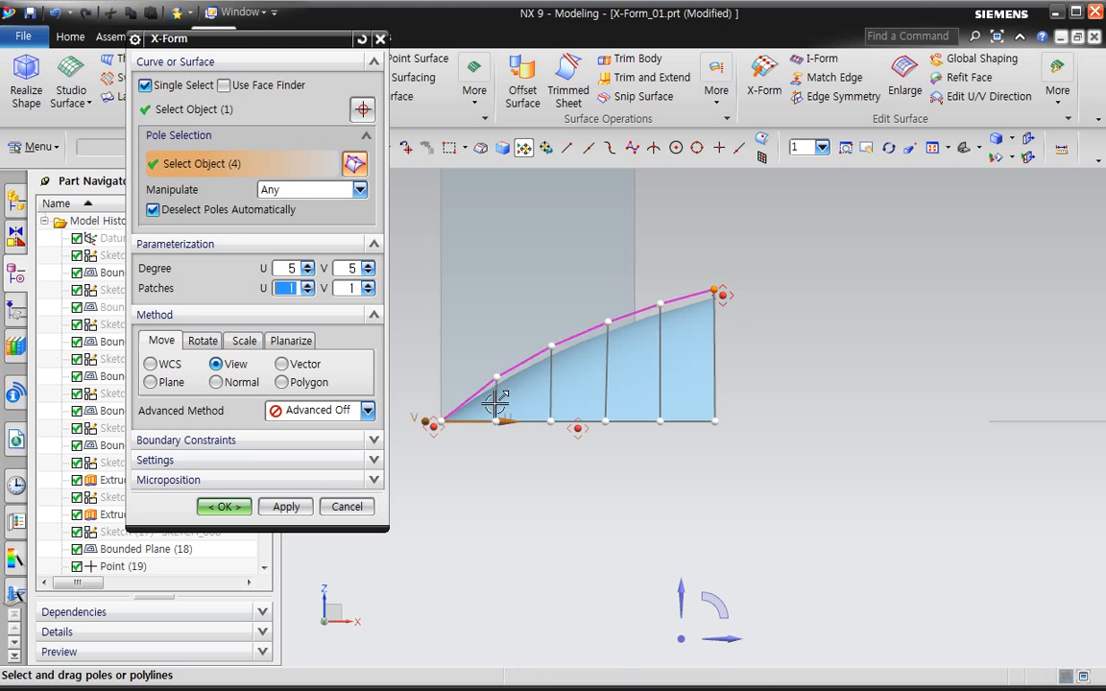
Step: Try to lower the four poles nearest +X in the pole row beside the -Y edge along WCS Z
scroll(677, 463, "down", 2)
middle_click_drag(677, 464, 605, 525)
key("F8")
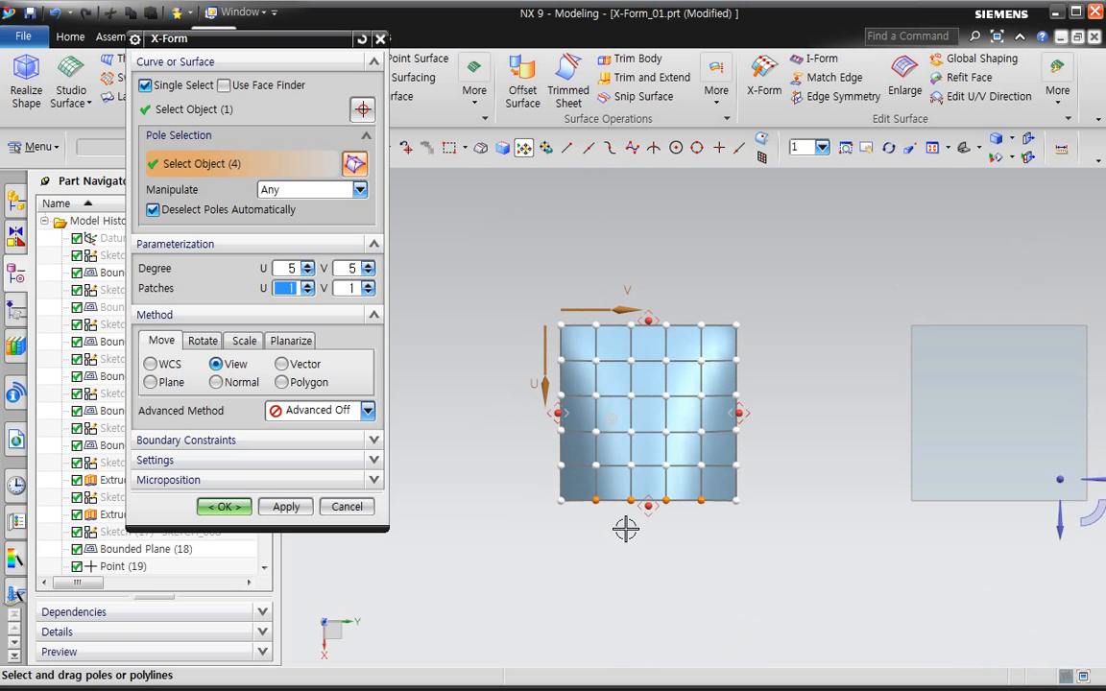
left_click_drag(577, 338, 621, 540)
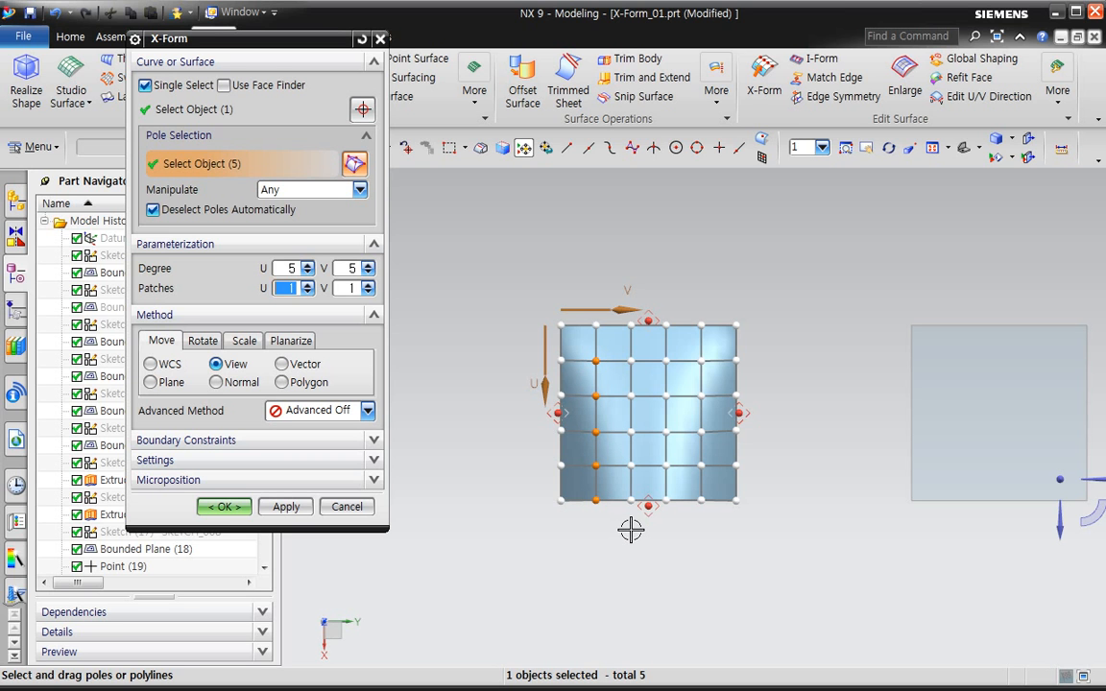
middle_click_drag(625, 559, 627, 509)
scroll(625, 467, "up", 1)
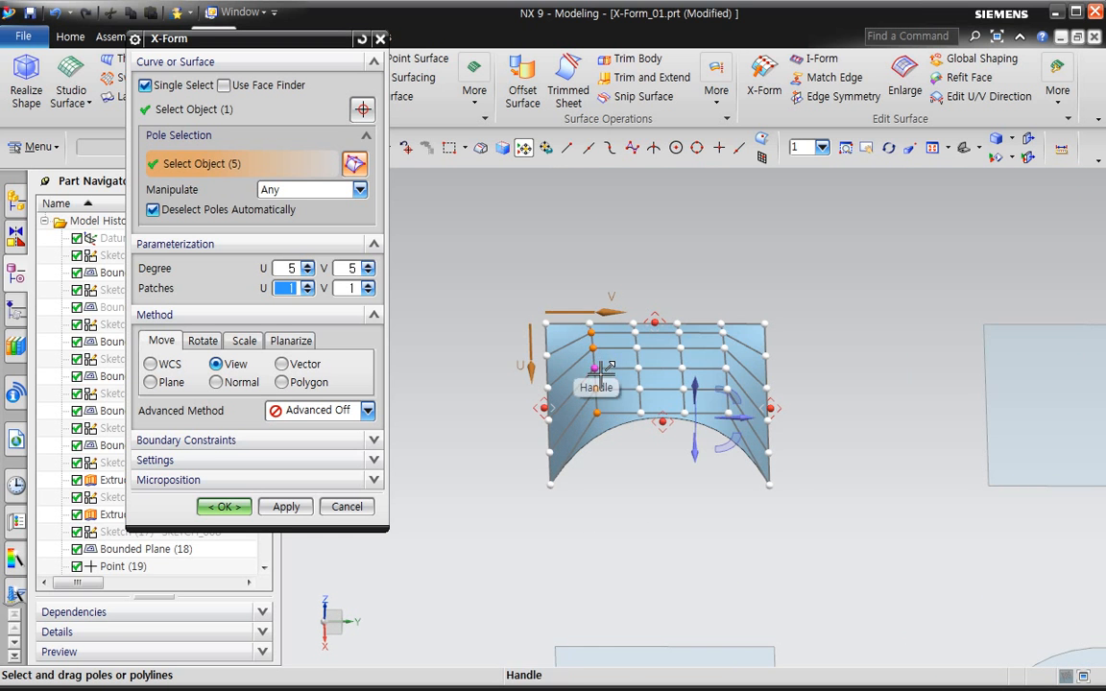
scroll(600, 370, "up", 3)
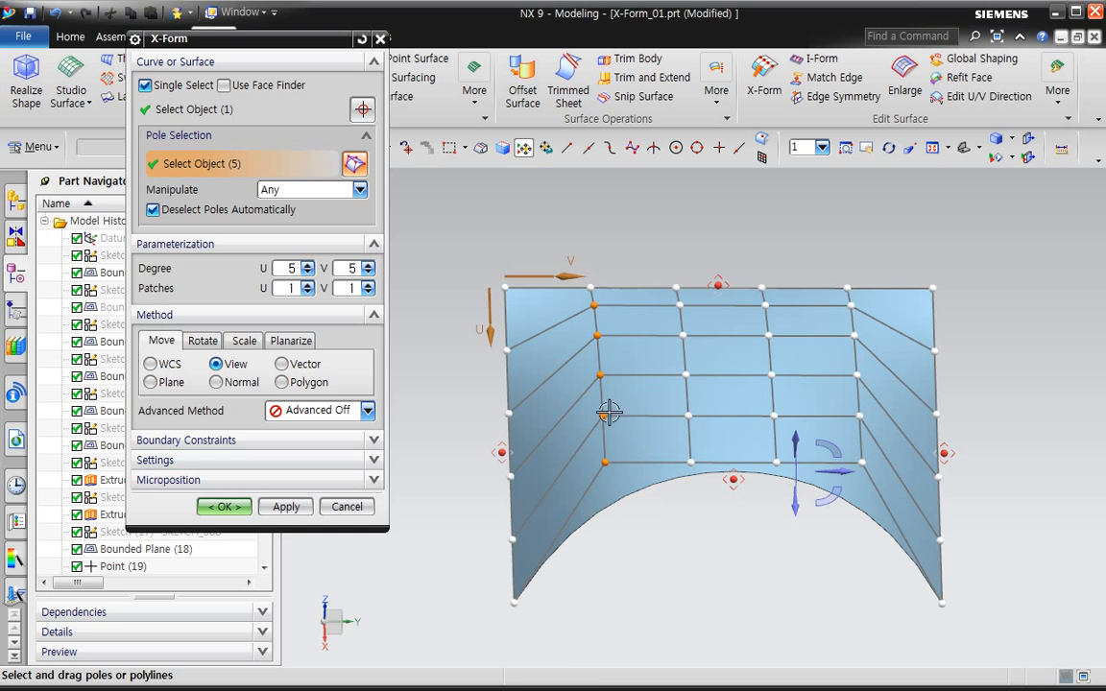
left_click_drag(595, 331, 643, 512)
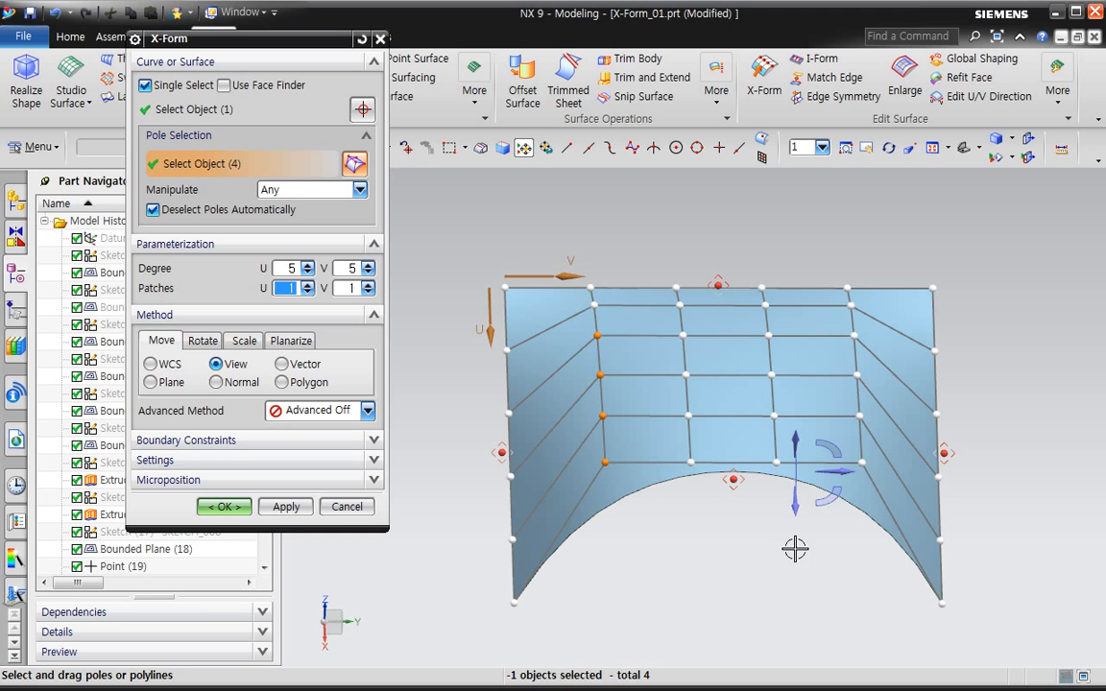
left_click(812, 452)
left_click_drag(607, 465, 613, 506)
Step: Try to step down the last three and last two poles of the row beside the -Y edge toward +X along Z
left_click_drag(585, 388, 641, 560)
left_click_drag(606, 494, 627, 601)
left_click_drag(583, 479, 631, 592)
left_click_drag(609, 539, 623, 624)
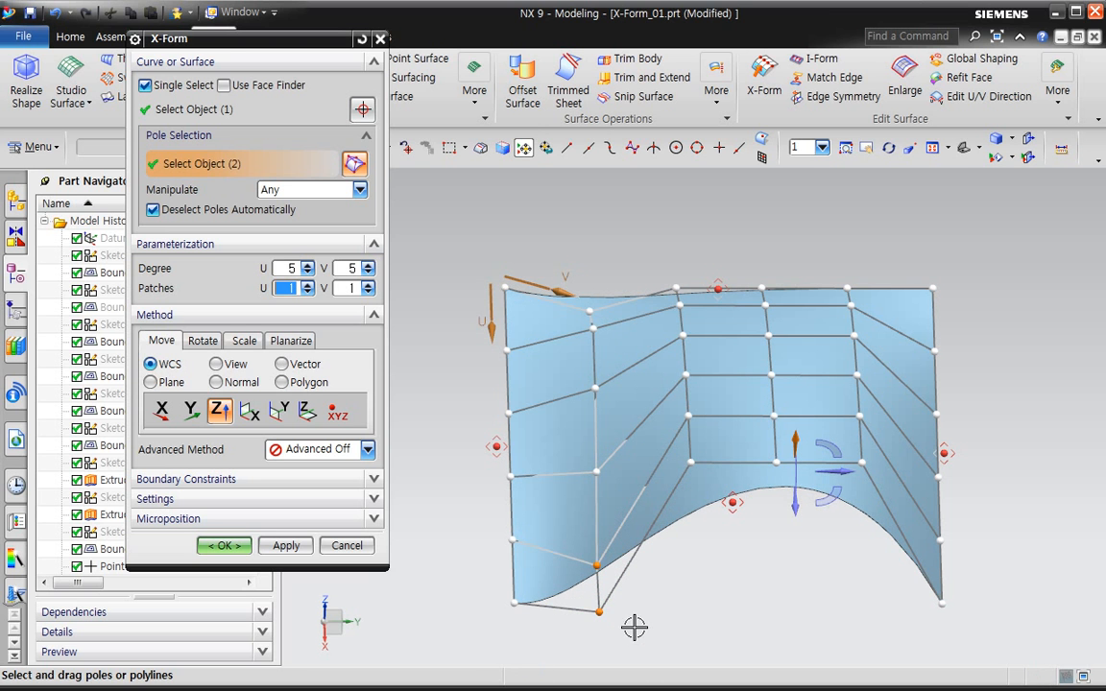
key("ctrl+z")
middle_click_drag(692, 621, 629, 502, "shift")
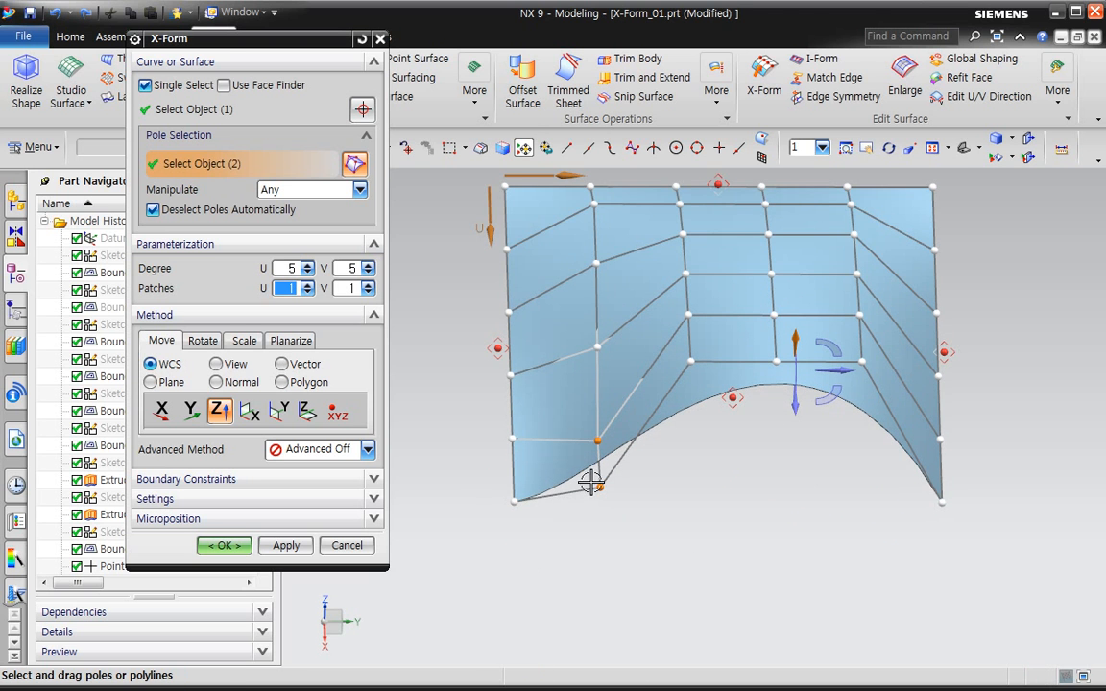
left_click_drag(572, 476, 625, 510)
Step: Undo the stepped Z moves made to the poles in the row beside the -Y edge
middle_click_drag(619, 575, 698, 547)
middle_click_drag(688, 569, 723, 558)
key("ctrl+z")
key("ctrl+z")
key("ctrl+z")
key("ctrl+z")
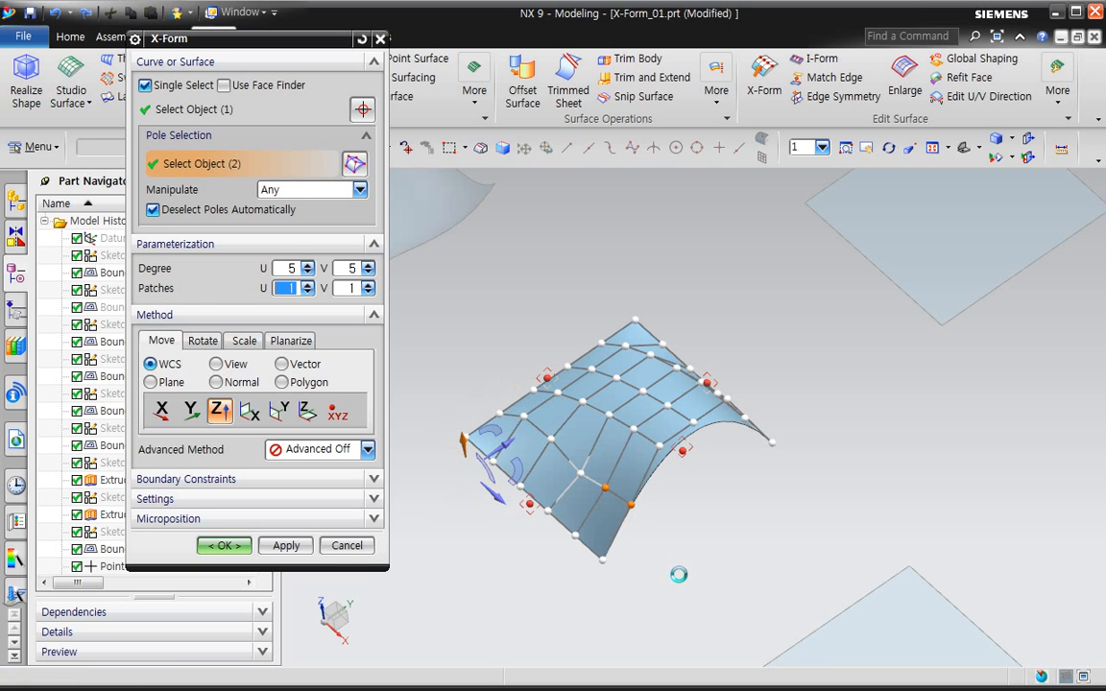
key("ctrl+z")
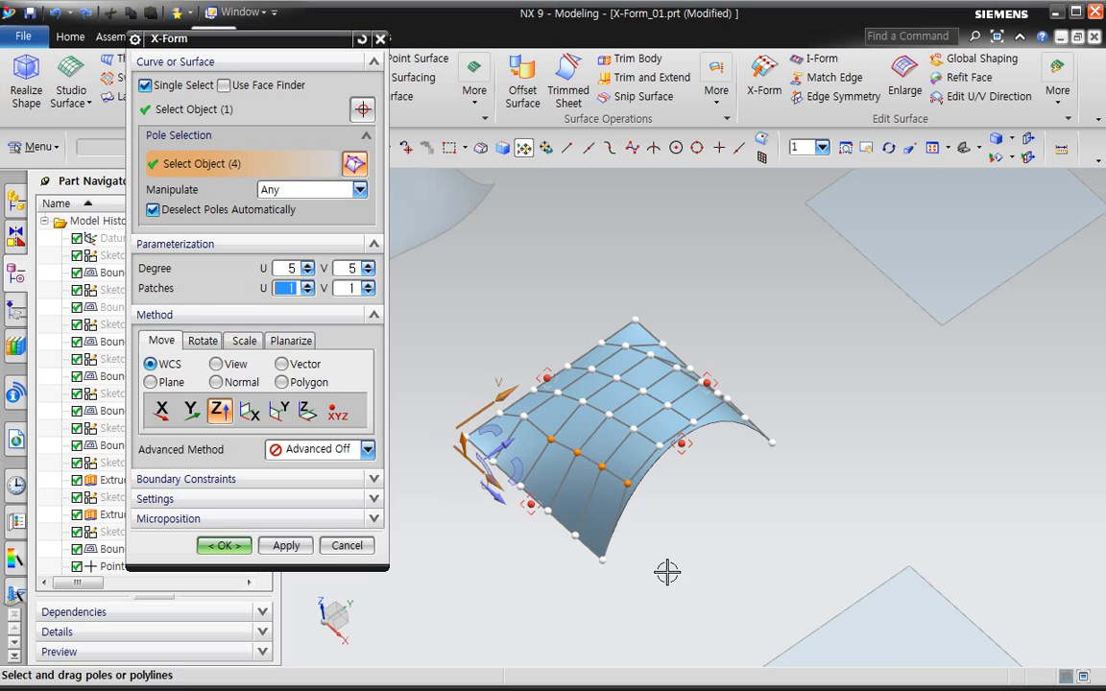
Step: Select the six poles nearest +X in the two middle V rows and lower them along Z
middle_click_drag(684, 569, 662, 565)
left_click_drag(576, 516, 647, 585)
middle_click_drag(647, 584, 697, 595)
left_click_drag(656, 424, 669, 573)
middle_click_drag(669, 583, 567, 506)
scroll(573, 518, "up", 5)
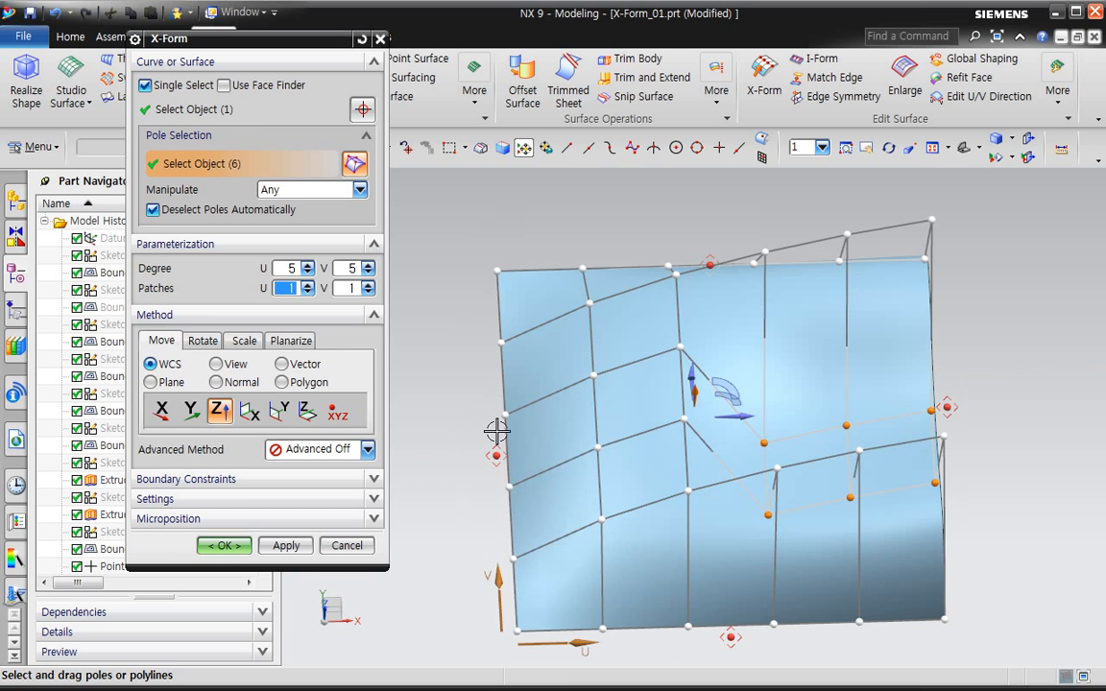
Step: Select the two middle poles on the -X edge, raise them along Z, and accept the X-Form edit
left_click_drag(475, 388, 555, 528)
scroll(552, 527, "down", 3)
middle_click_drag(536, 518, 537, 498)
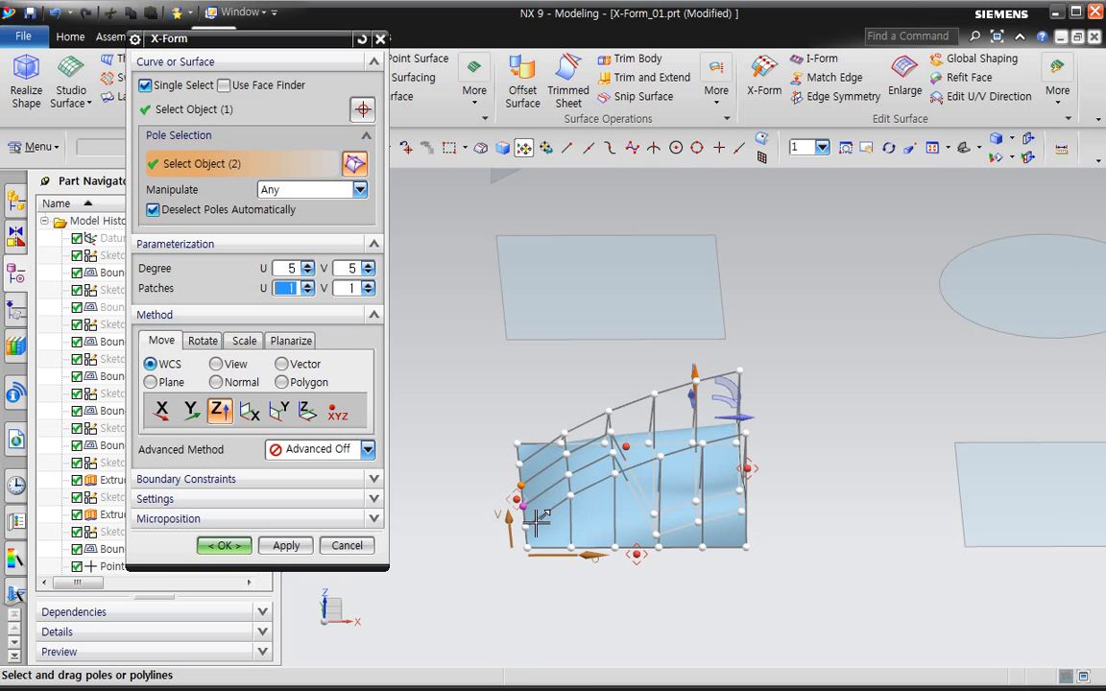
left_click_drag(537, 519, 538, 465)
mouse_move(534, 491)
middle_mouse_down()
mouse_move(525, 527)
mouse_move(513, 506)
mouse_move(553, 496)
mouse_move(538, 509)
middle_mouse_up()
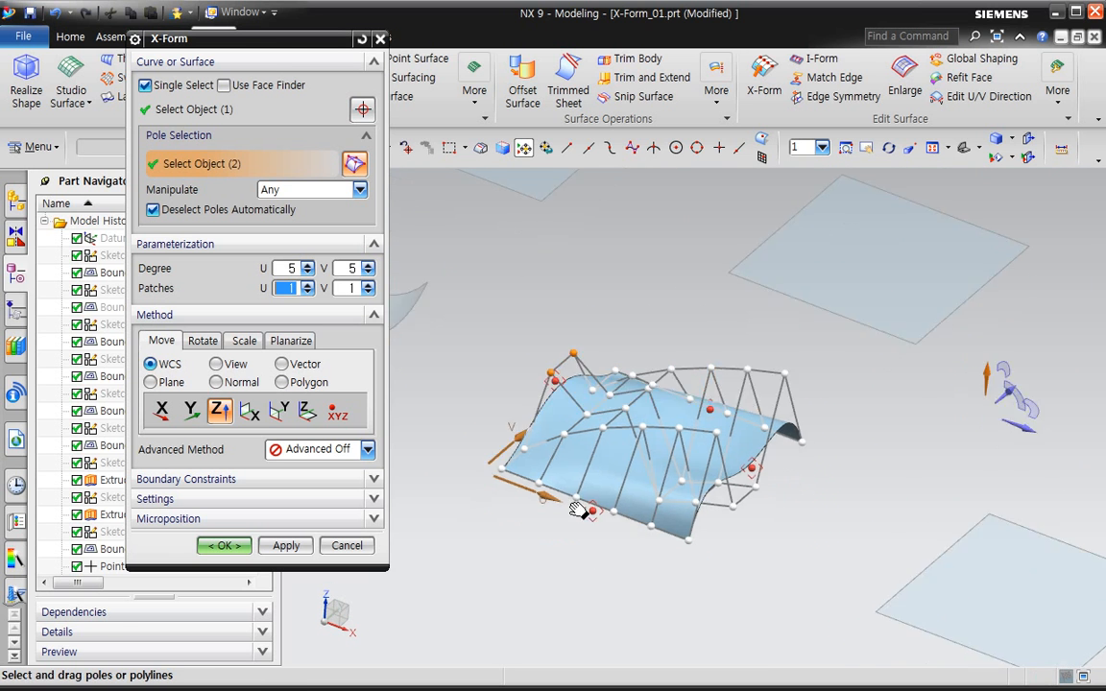
left_click(226, 546)
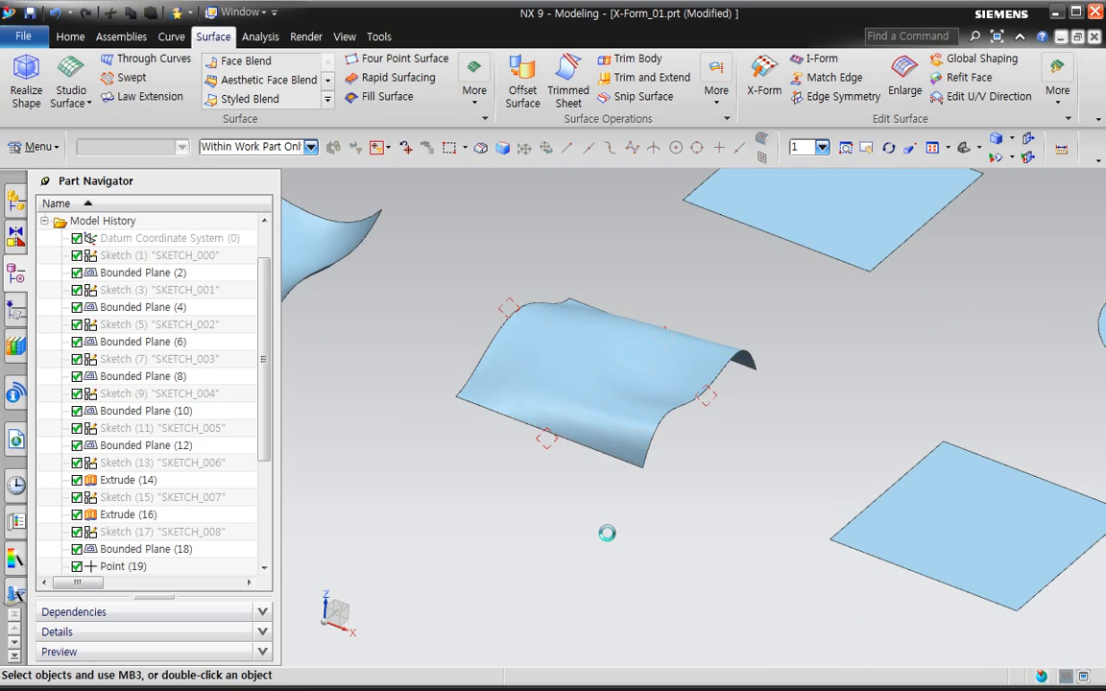
Step: Start X-Form on the next flat rectangular sheet toward +X, with U and V degrees of 5, and orient it to the front view
scroll(601, 531, "down", 3)
scroll(537, 478, "up", 2)
middle_click_drag(538, 478, 519, 437, "shift")
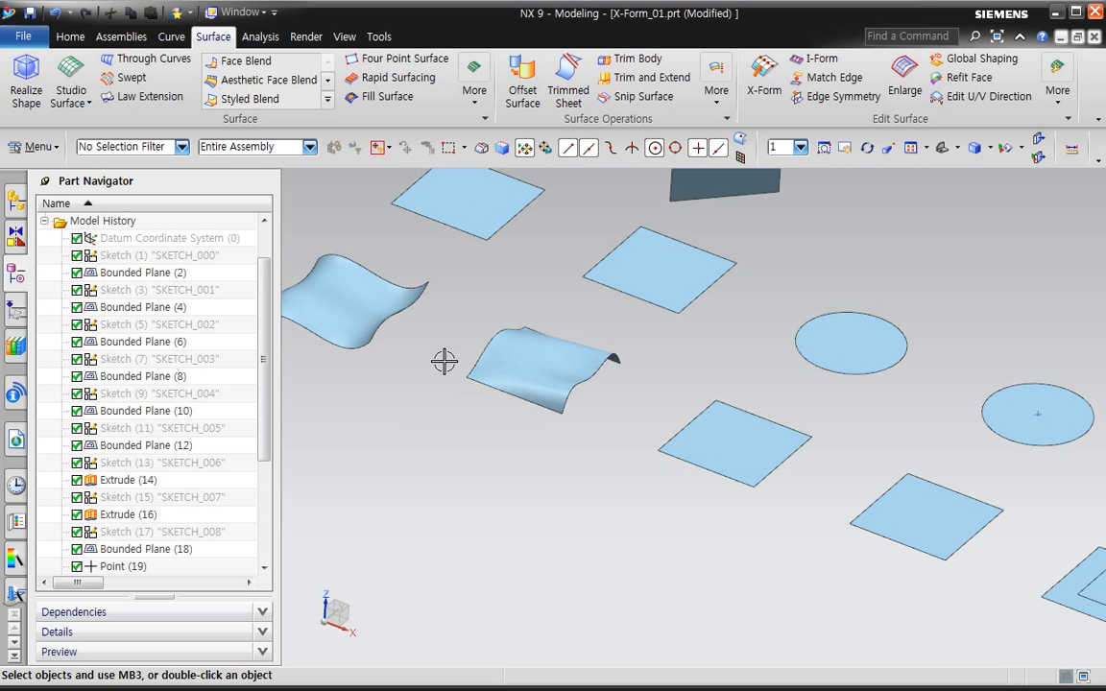
middle_click_drag(607, 496, 583, 487, "shift")
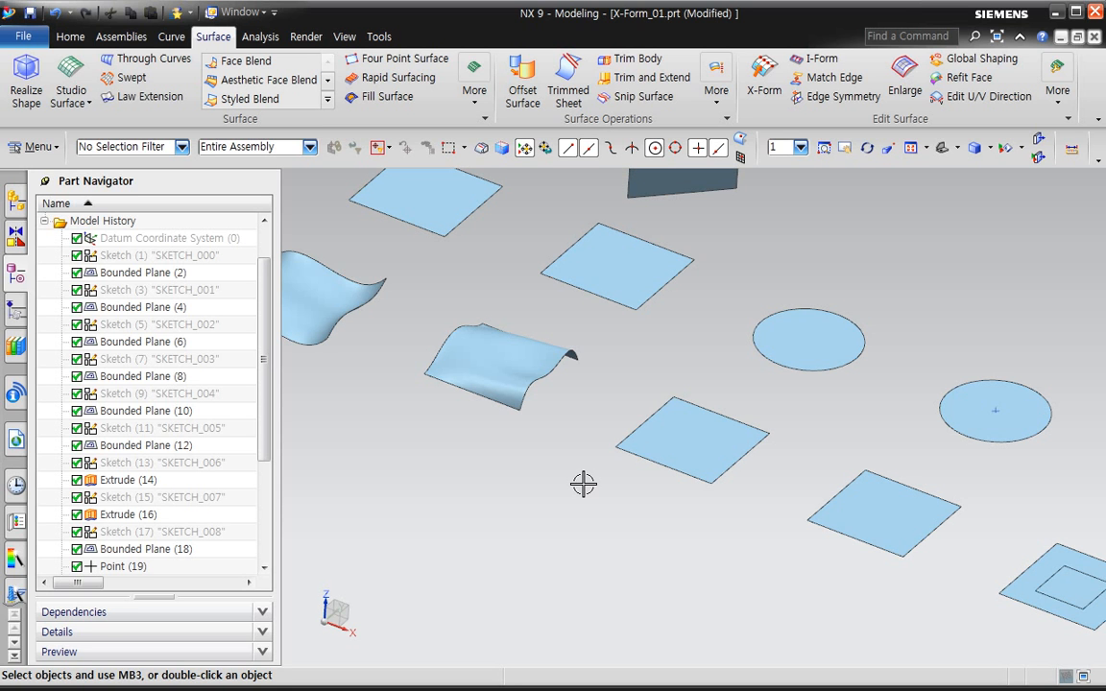
middle_click_drag(611, 459, 583, 455, "shift")
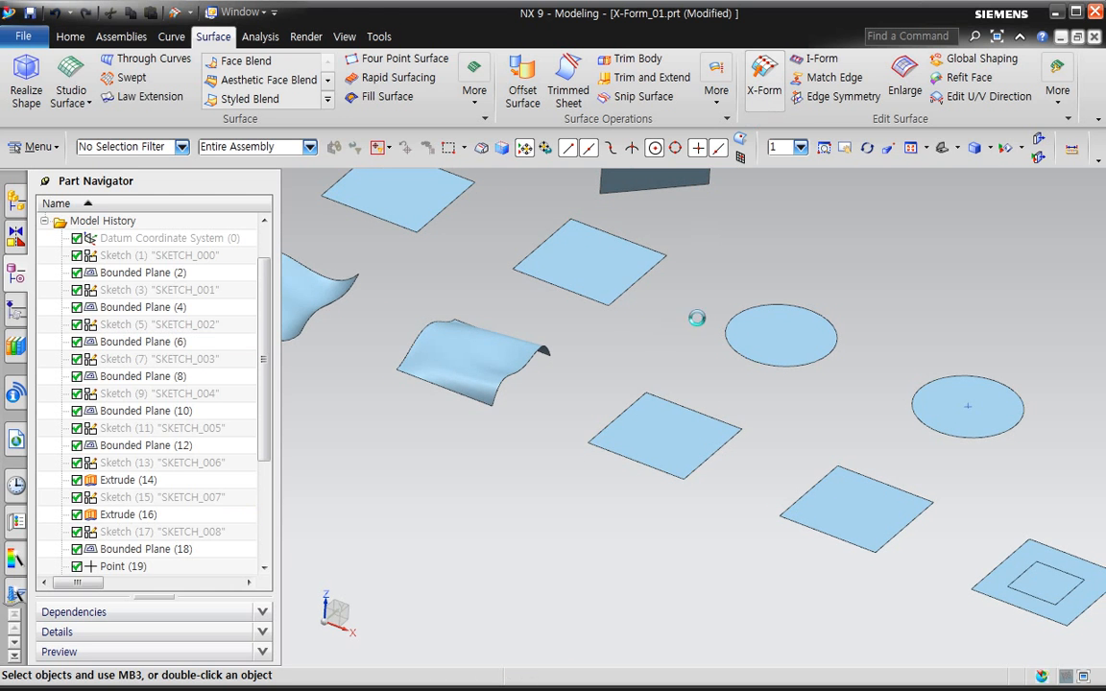
left_click(672, 434)
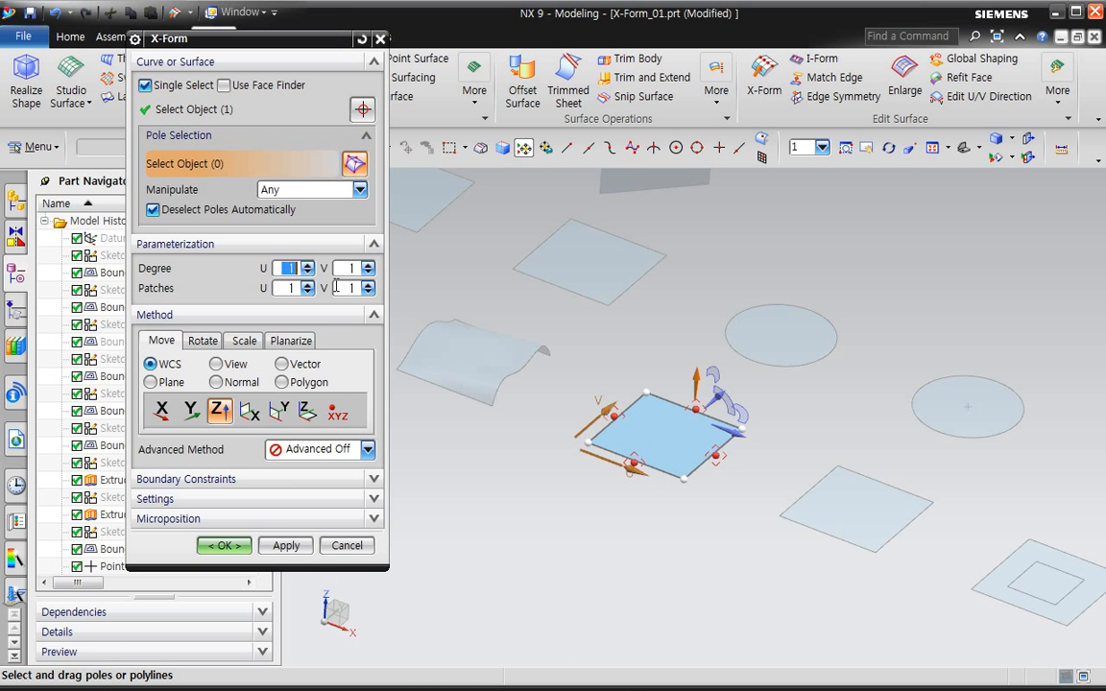
type("5")
key("Tab")
type("5")
key("Tab")
middle_click_drag(451, 389, 704, 481)
key("F8")
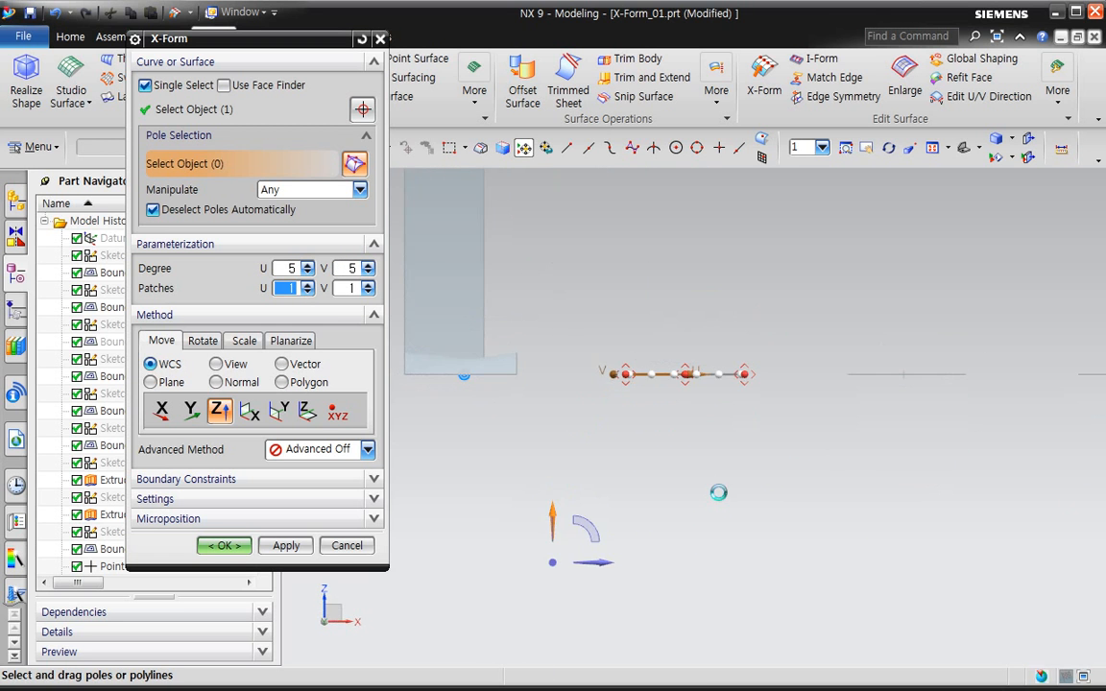
scroll(707, 459, "up", 2)
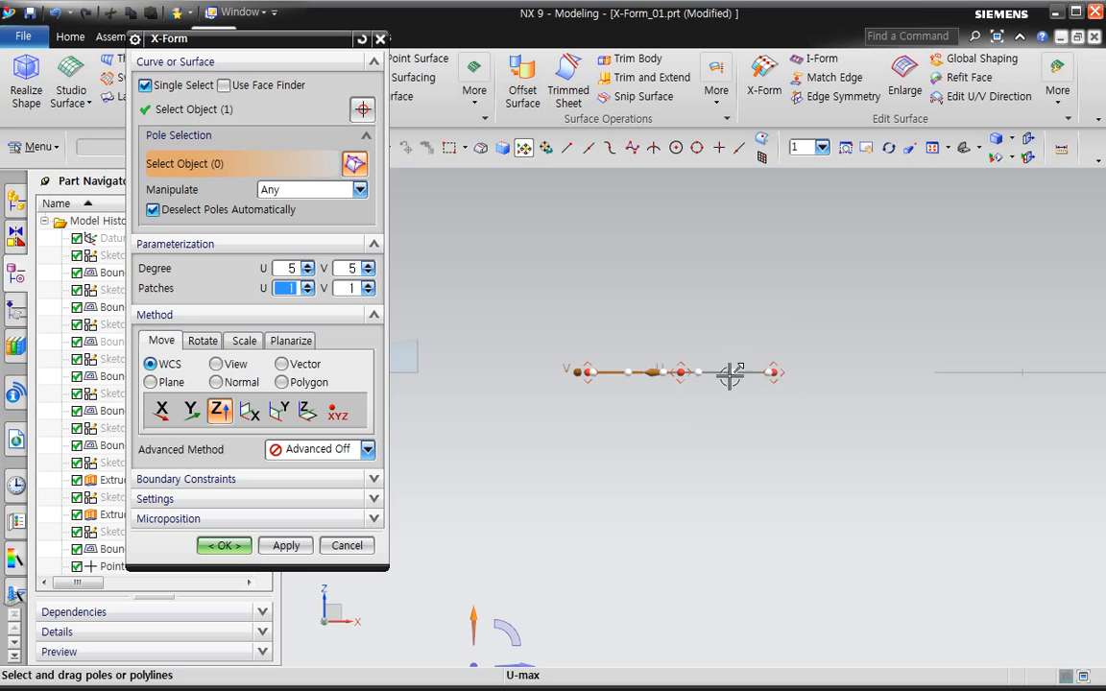
Step: Select the 16 interior poles of the rectangular sheet and raise them together along WCS Z
middle_click_drag(687, 432, 595, 341)
left_click_drag(547, 307, 761, 470)
middle_click_drag(721, 494, 715, 467)
key("F8")
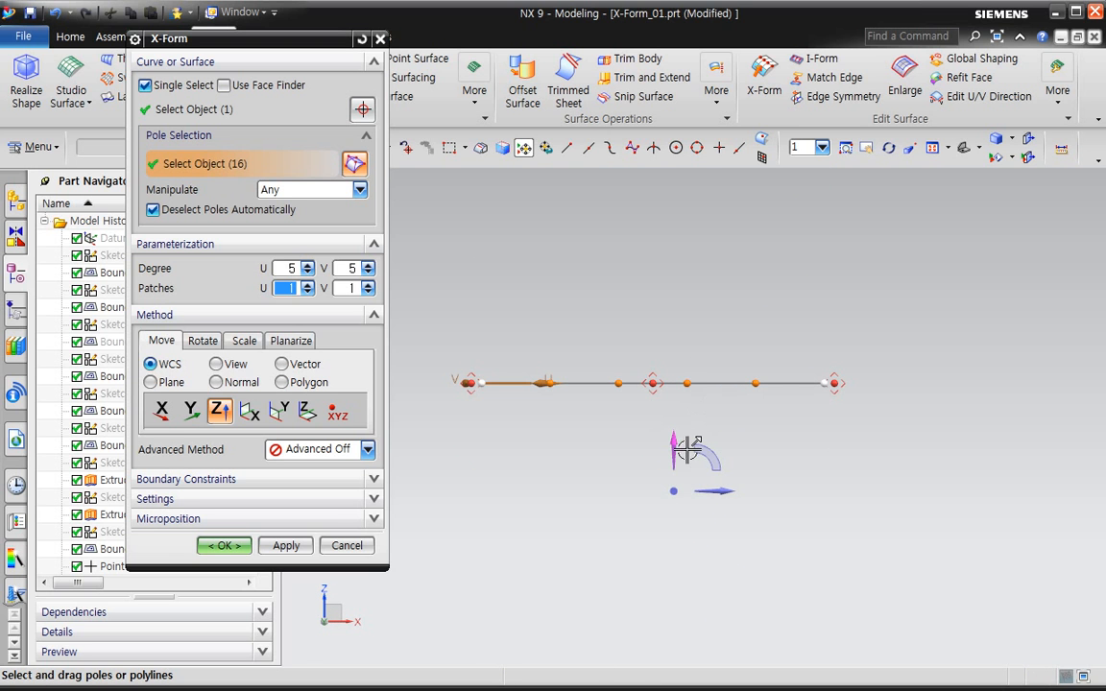
left_click(687, 448)
left_click(172, 369)
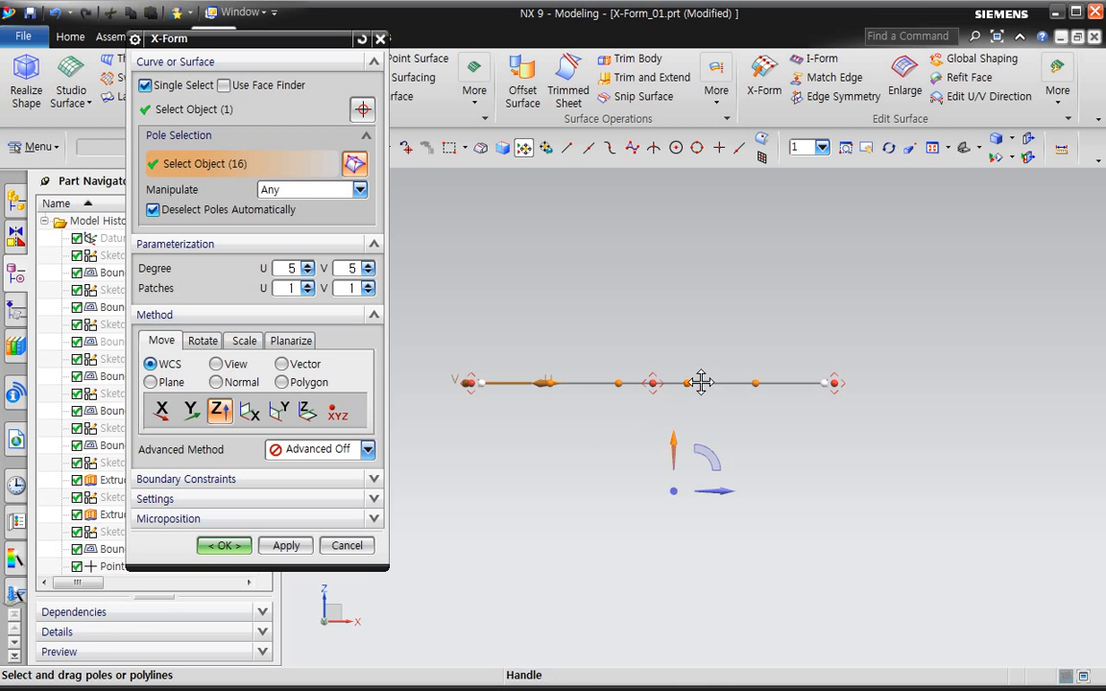
left_click_drag(701, 383, 700, 315)
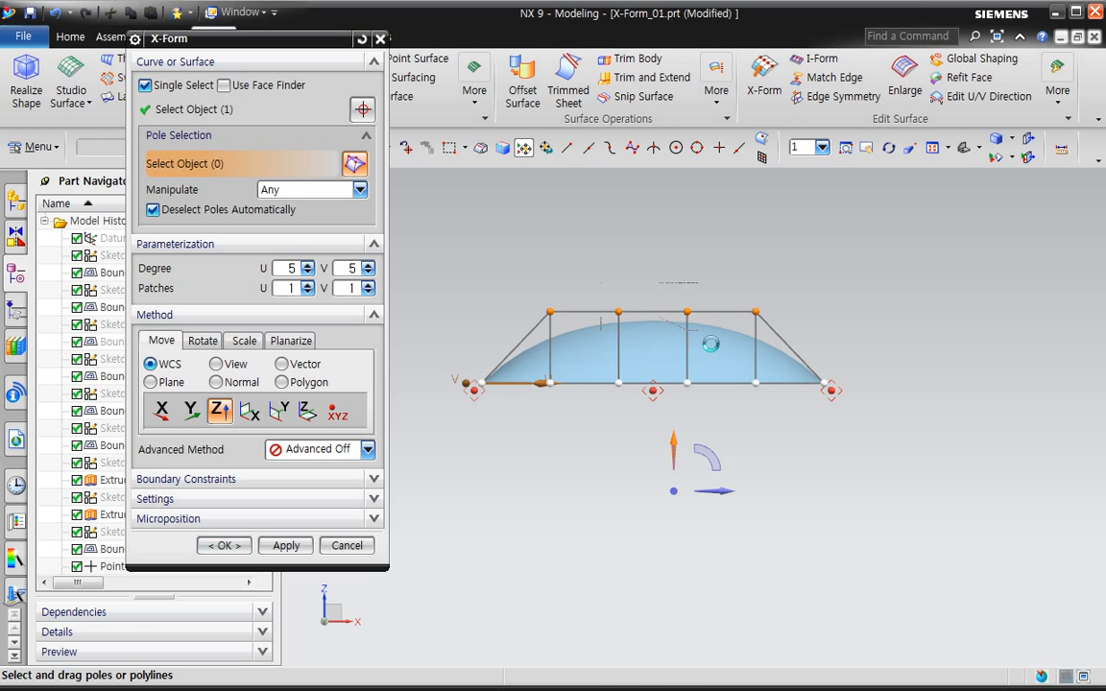
Step: Select the four central poles of the domed sheet and lower them along Z below the sheet's edges
left_click_drag(601, 282, 711, 344)
middle_click_drag(694, 364, 701, 420)
left_click_drag(602, 220, 713, 319)
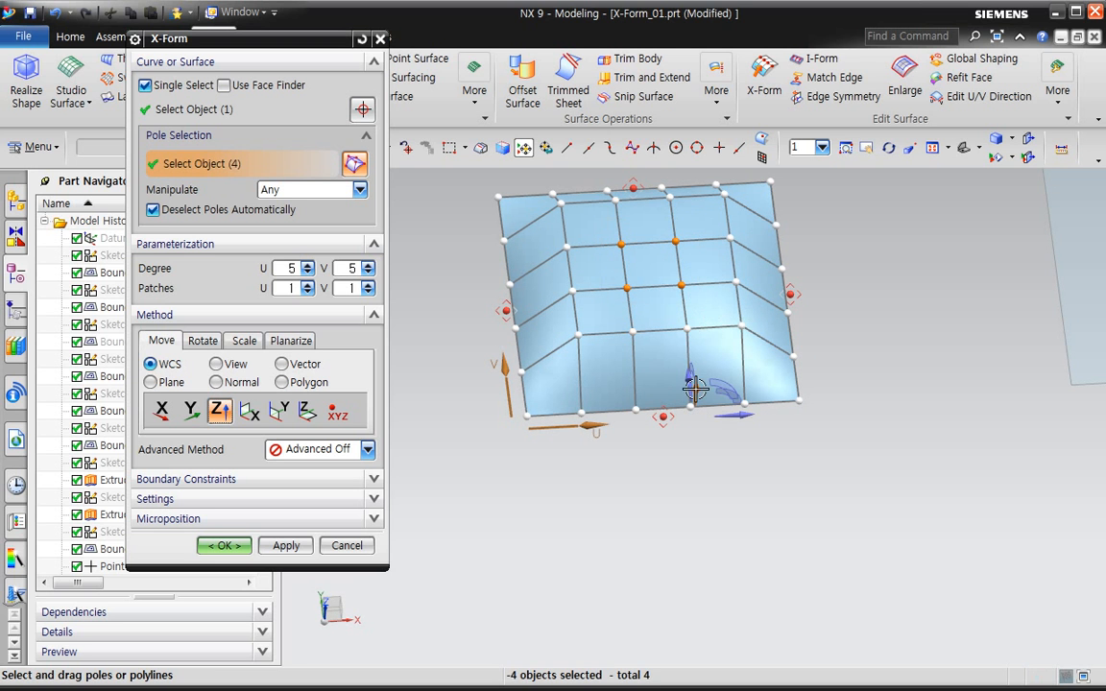
middle_click_drag(701, 462, 701, 505, "shift")
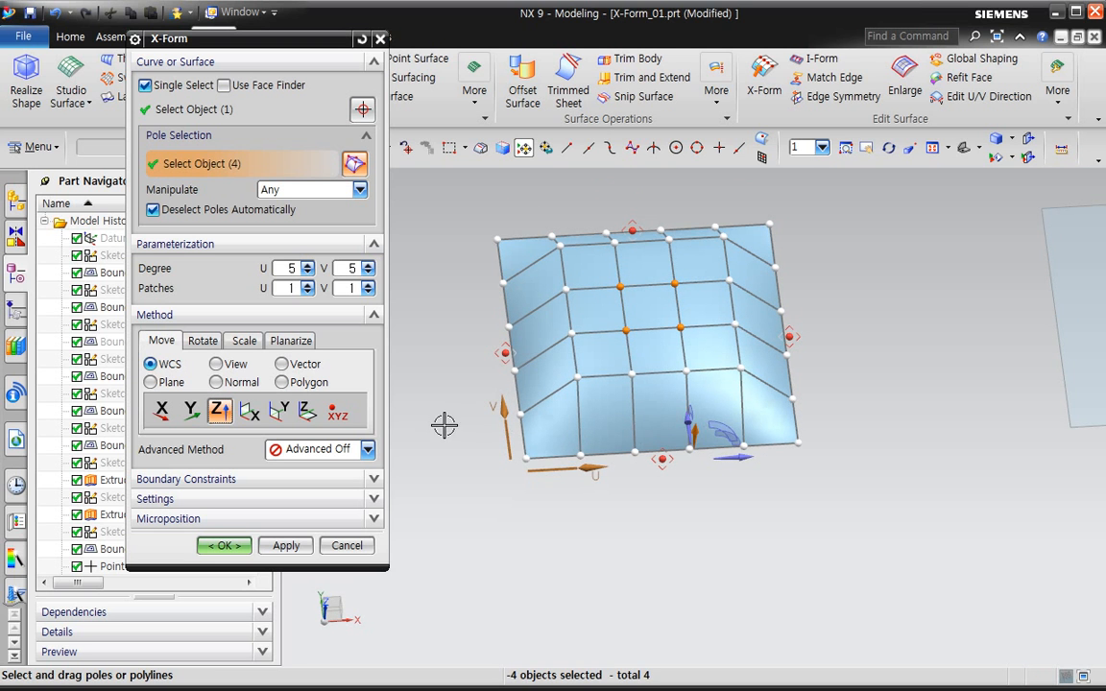
left_click_drag(628, 309, 697, 437)
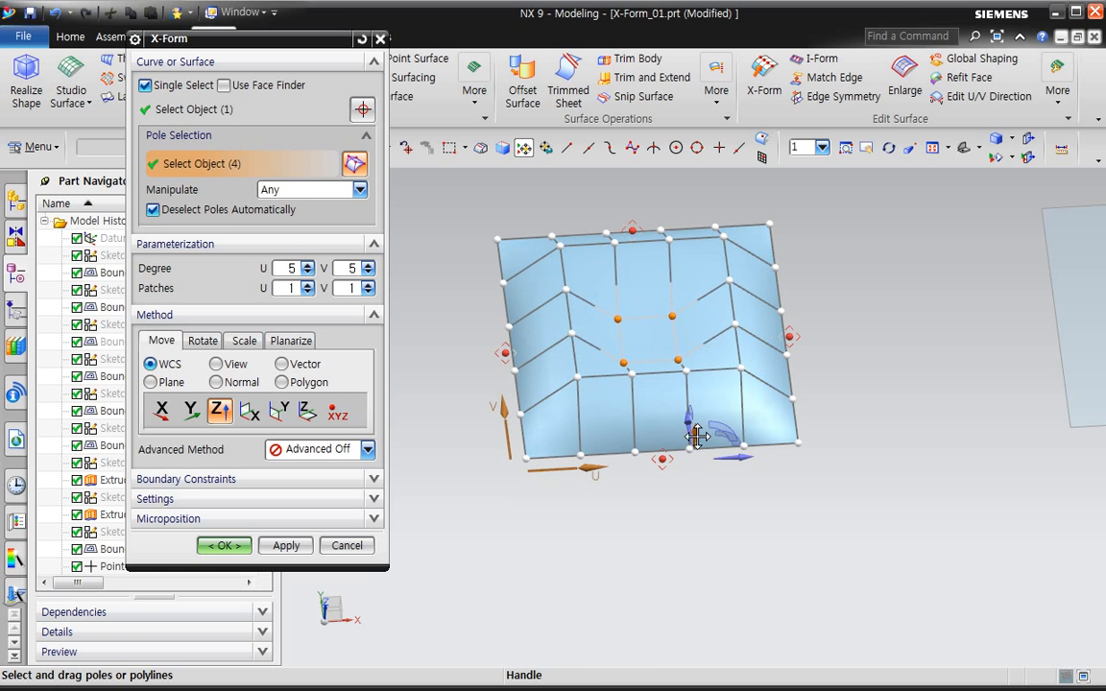
middle_click_drag(676, 501, 699, 440)
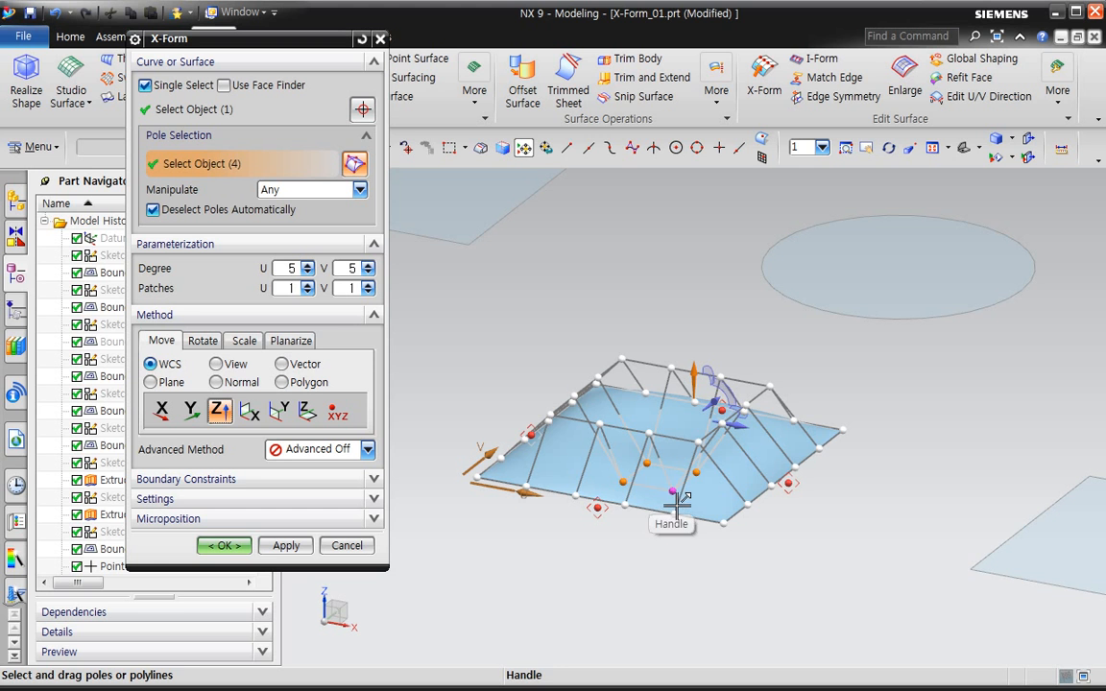
middle_click_drag(637, 533, 672, 484)
left_click_drag(735, 394, 740, 454)
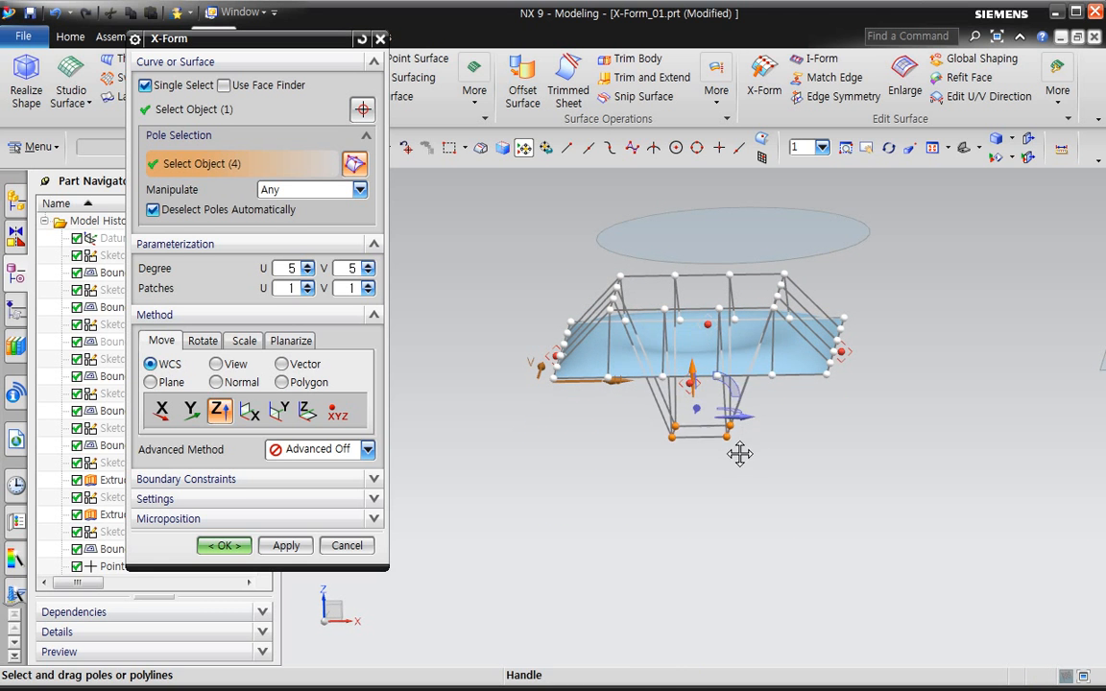
Step: Inspect the recessed dome from several angles and accept the X-Form edit
middle_click_drag(642, 472, 651, 603)
key("ctrl+F2")
left_click(659, 420)
middle_click_drag(636, 501, 706, 441)
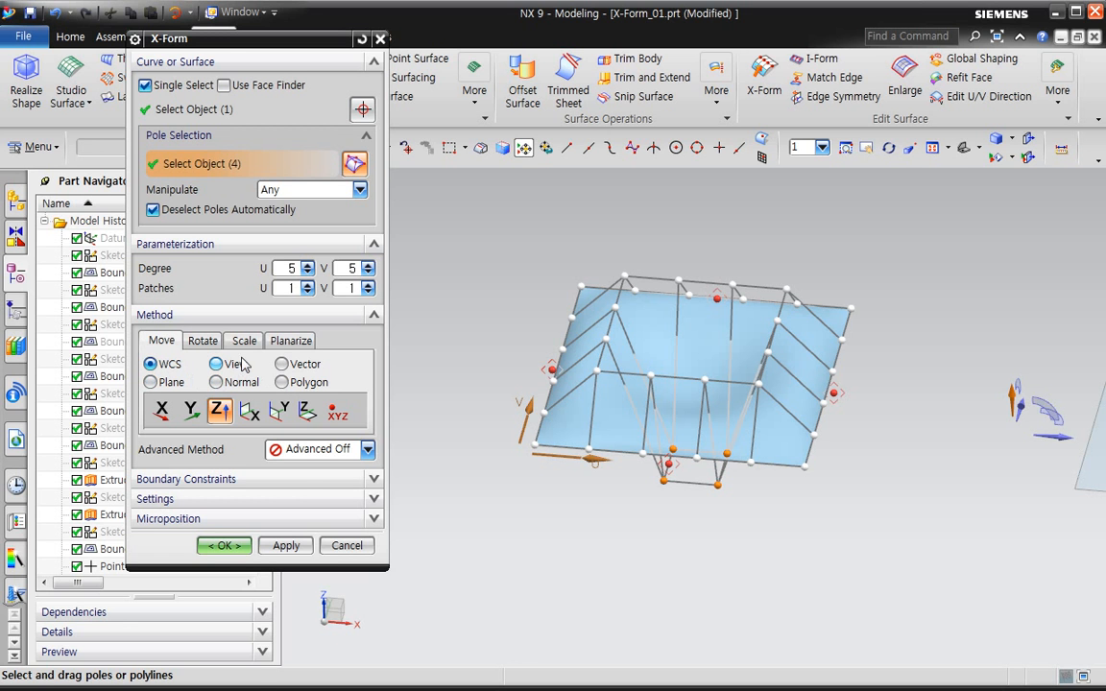
left_click(239, 549)
Step: Start X-Form on the next flat rectangular sheet toward +X and set its U and V degrees to 5
scroll(588, 526, "down", 3)
middle_click_drag(632, 557, 380, 556, "shift")
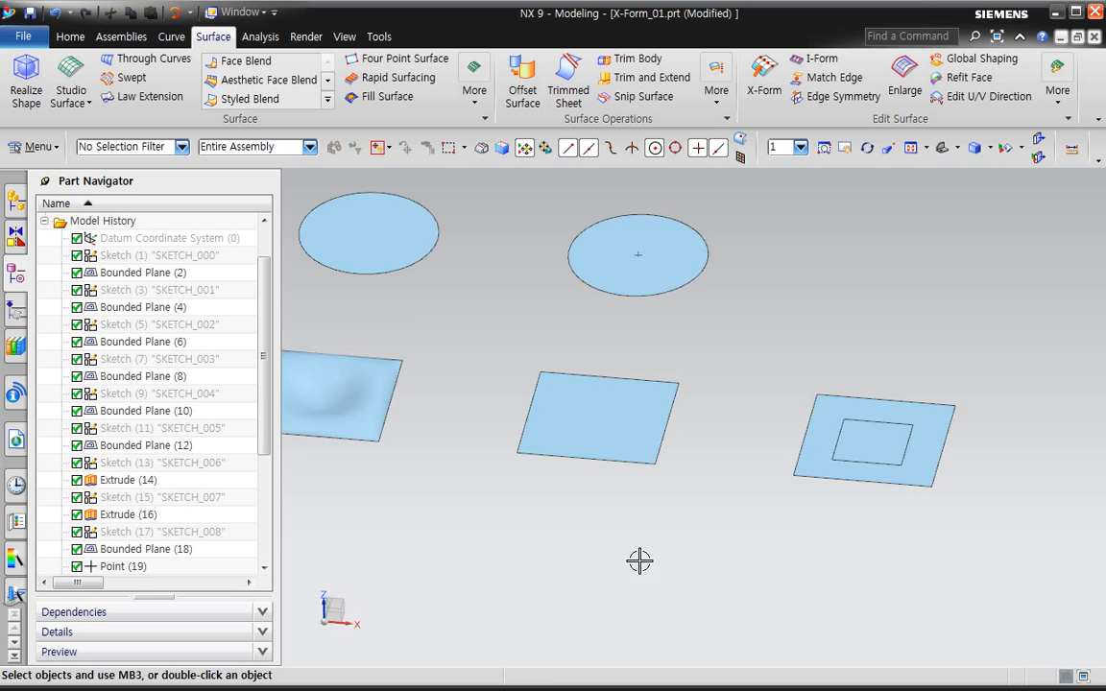
middle_click_drag(640, 561, 571, 537, "shift")
scroll(538, 455, "up", 1)
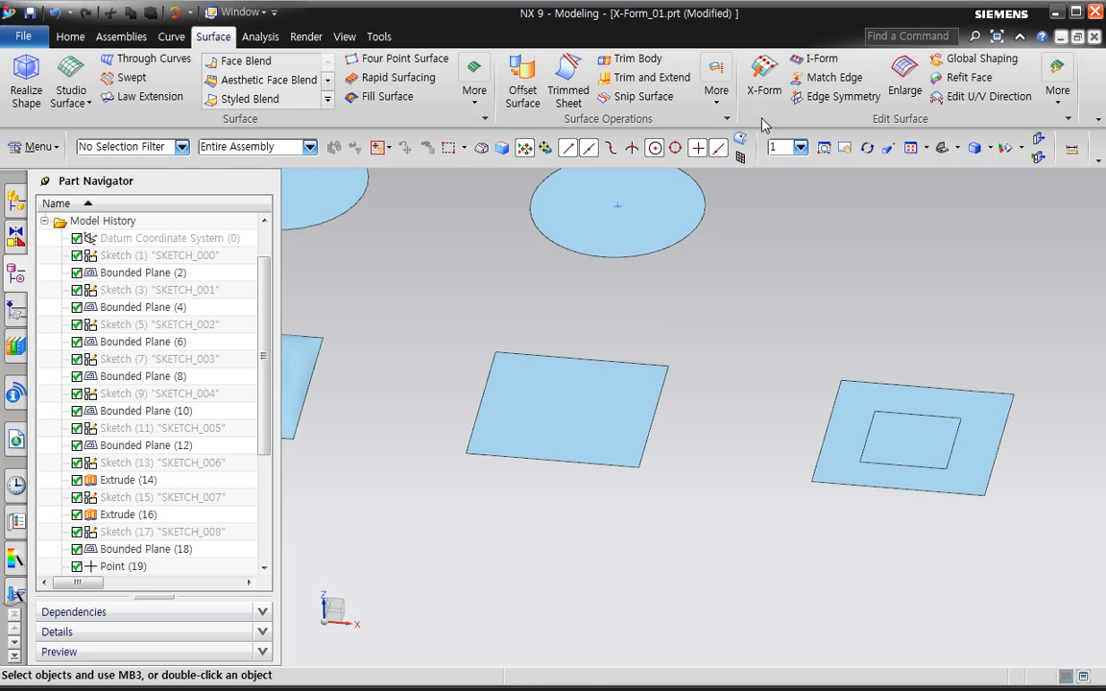
left_click(765, 85)
left_click(521, 423)
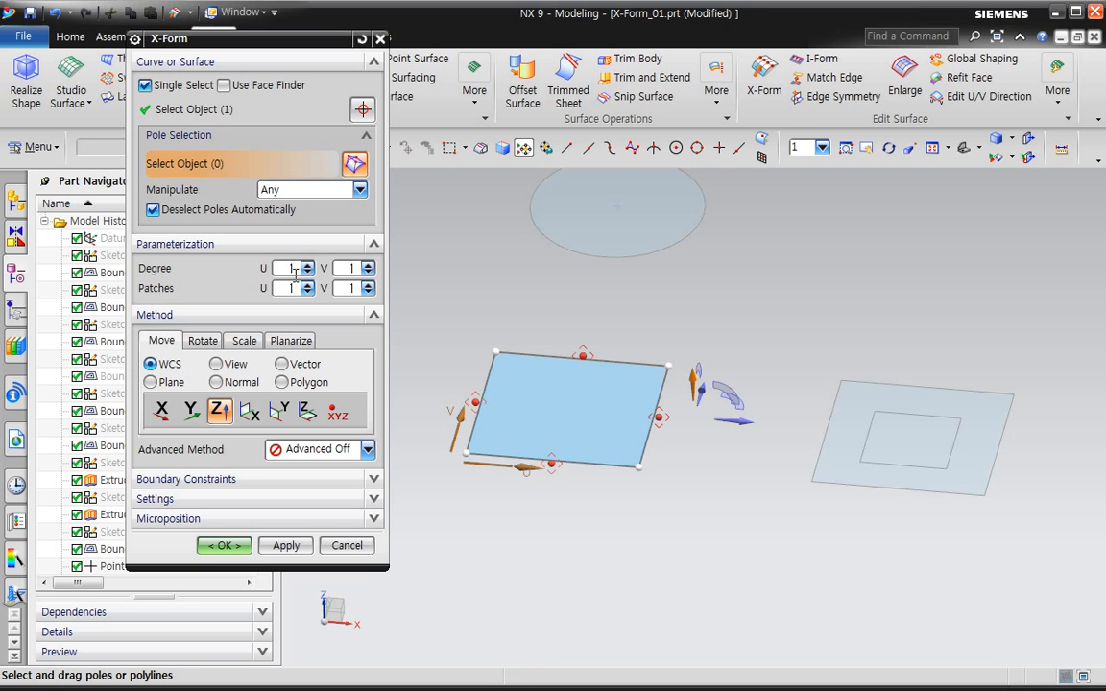
type("5")
key("Tab")
type("5")
key("Tab")
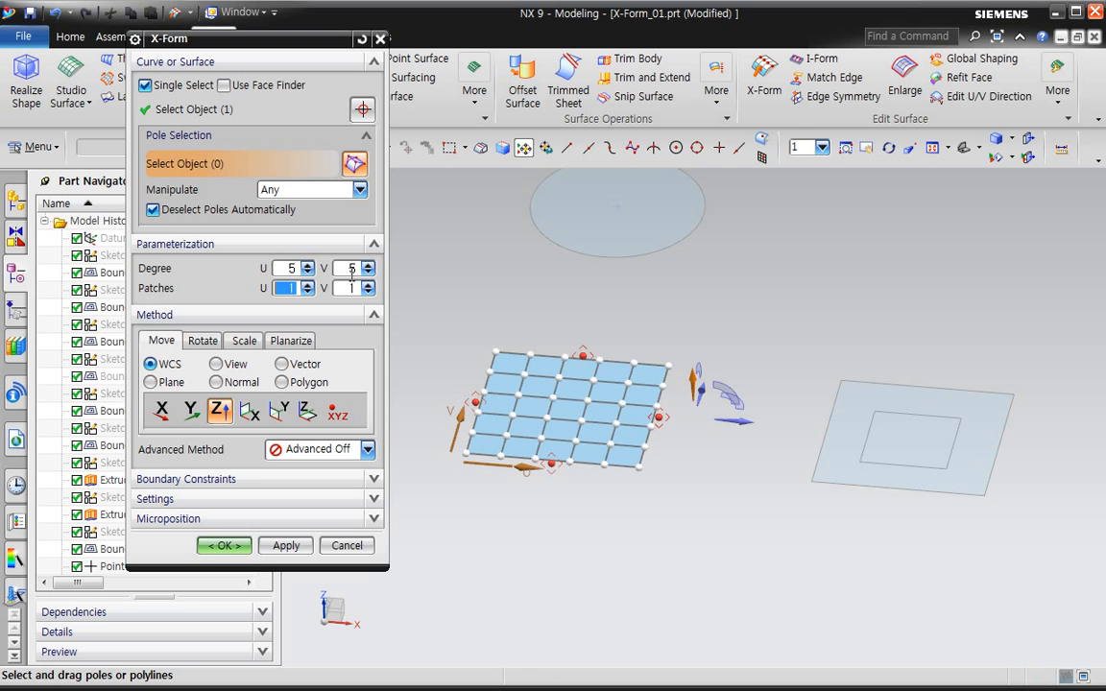
Step: Restrict pole movement to the WCS Y-Z plane and select the two middle poles in the third column from the -X edge
middle_click_drag(589, 501, 538, 524)
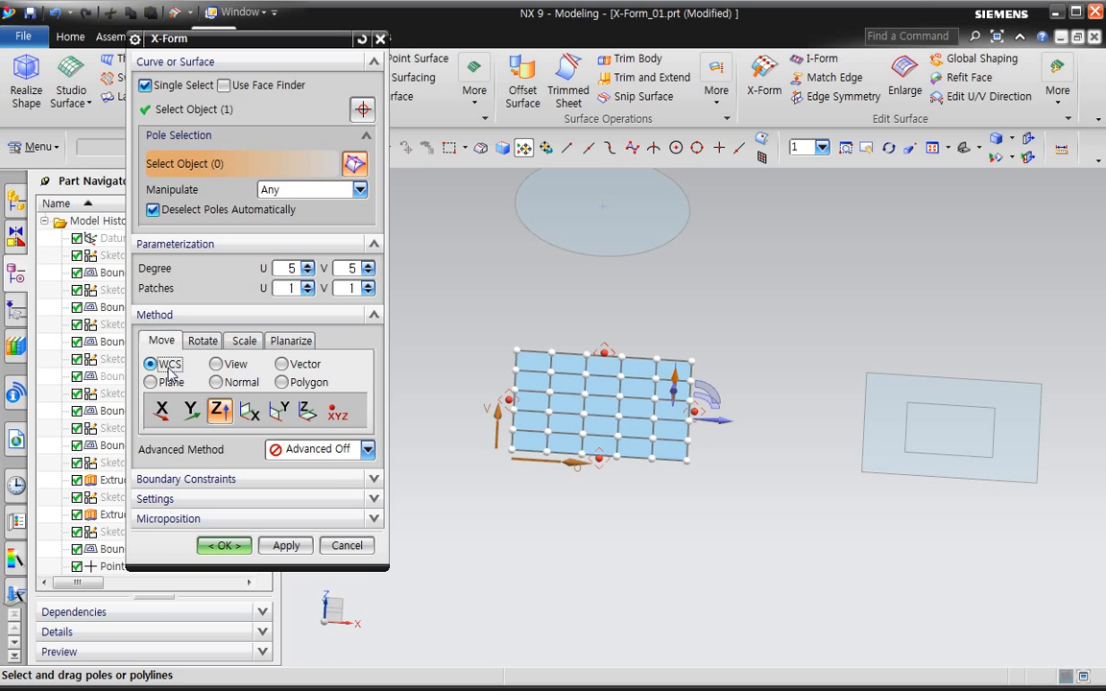
middle_click_drag(505, 506, 557, 527)
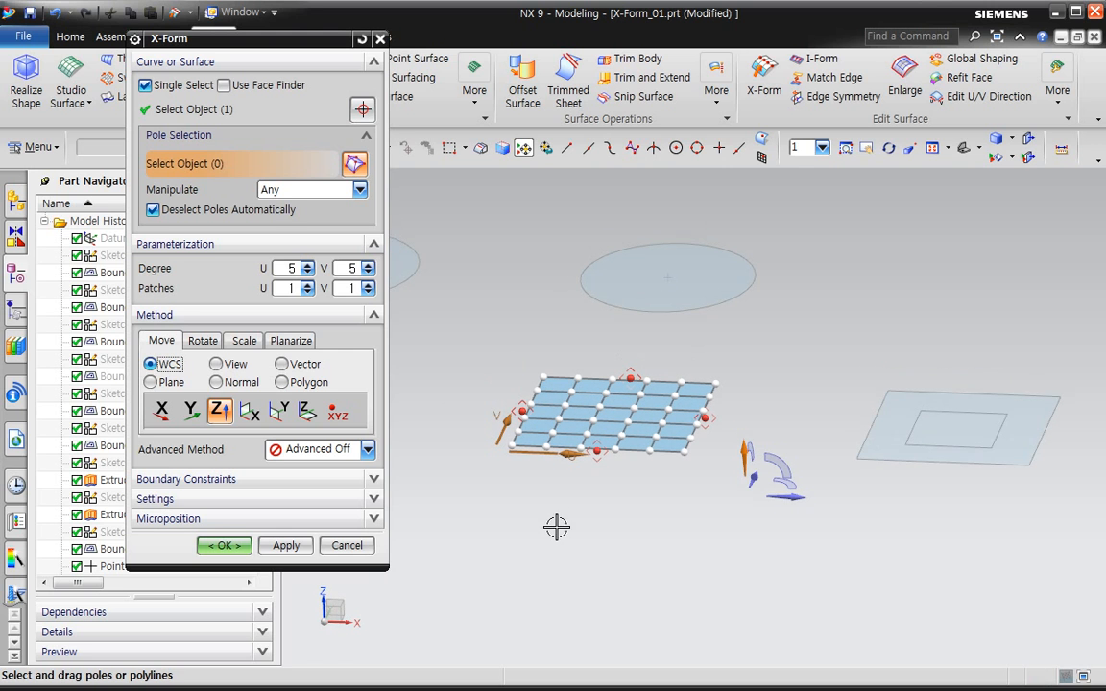
middle_click_drag(649, 489, 653, 497)
left_click(248, 411)
scroll(768, 461, "up", 2)
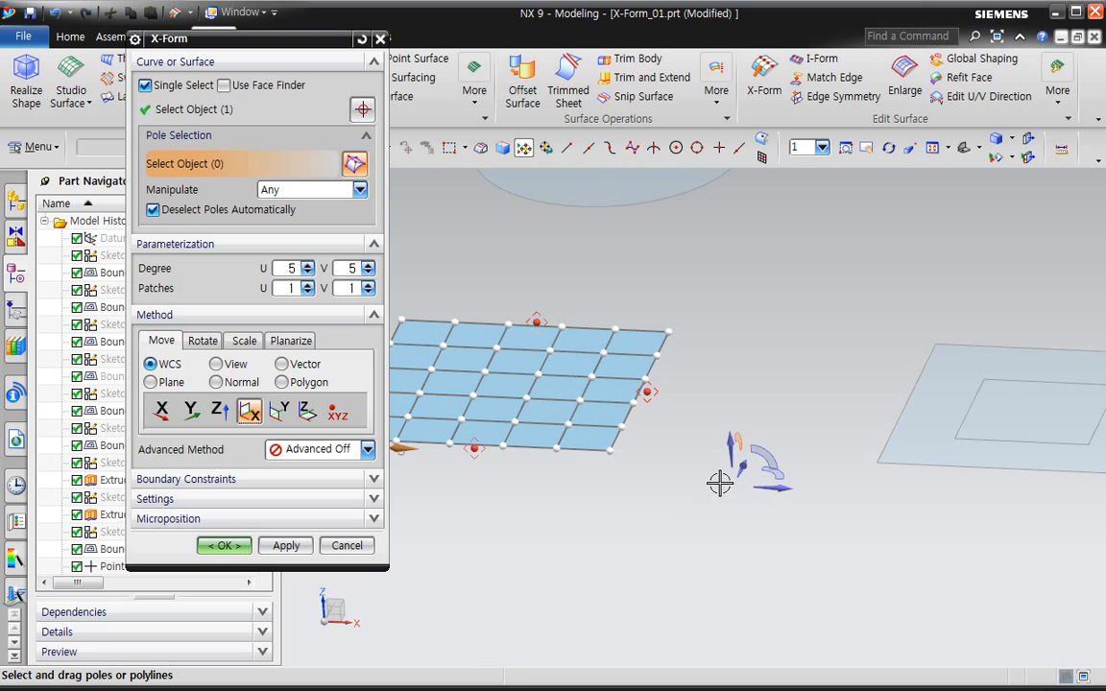
middle_click_drag(640, 519, 538, 580)
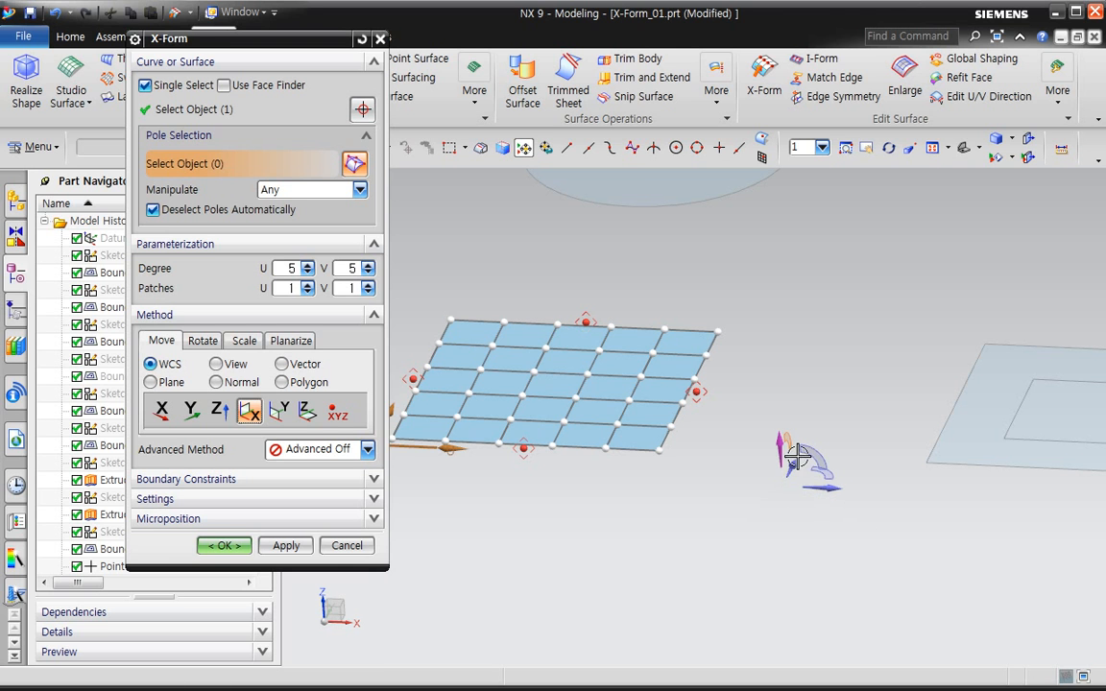
middle_click_drag(708, 494, 742, 526, "shift")
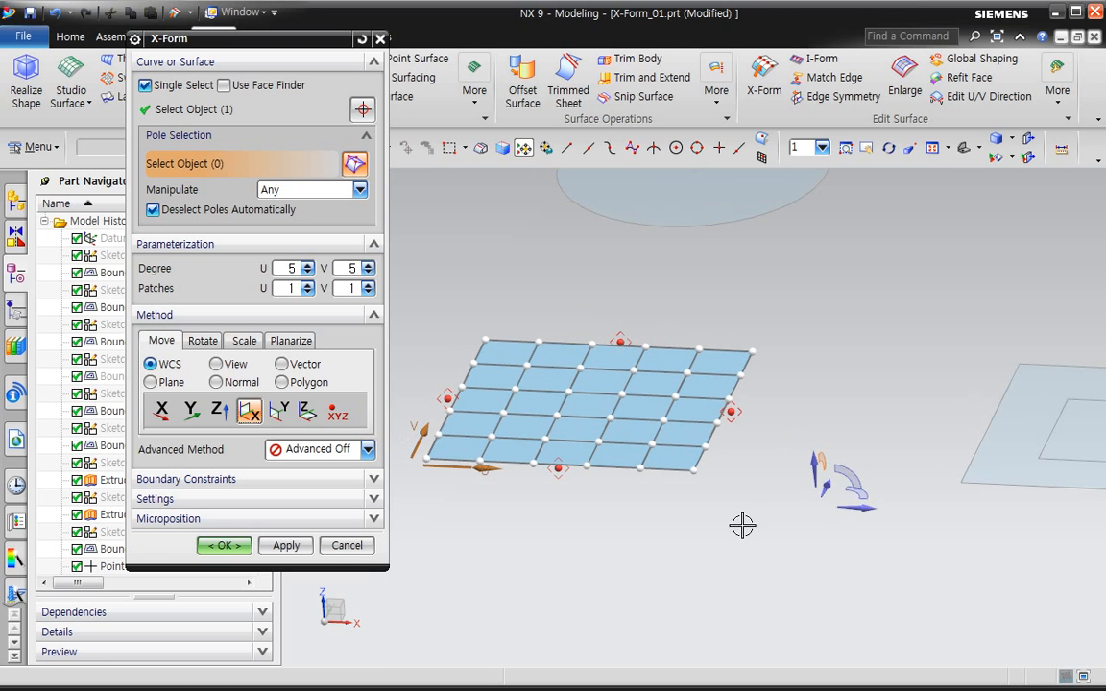
left_click_drag(547, 382, 592, 457)
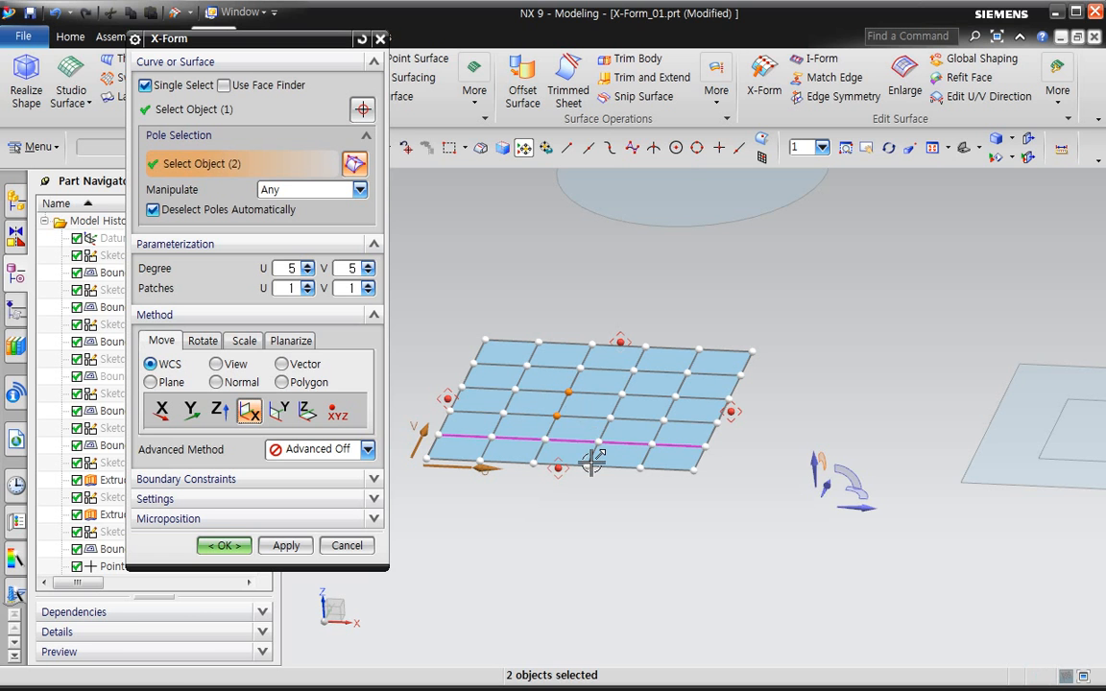
Step: Try moving the two selected poles within the Y-Z plane, and undo the move
middle_click_drag(607, 516, 613, 478)
left_click_drag(596, 405, 640, 405)
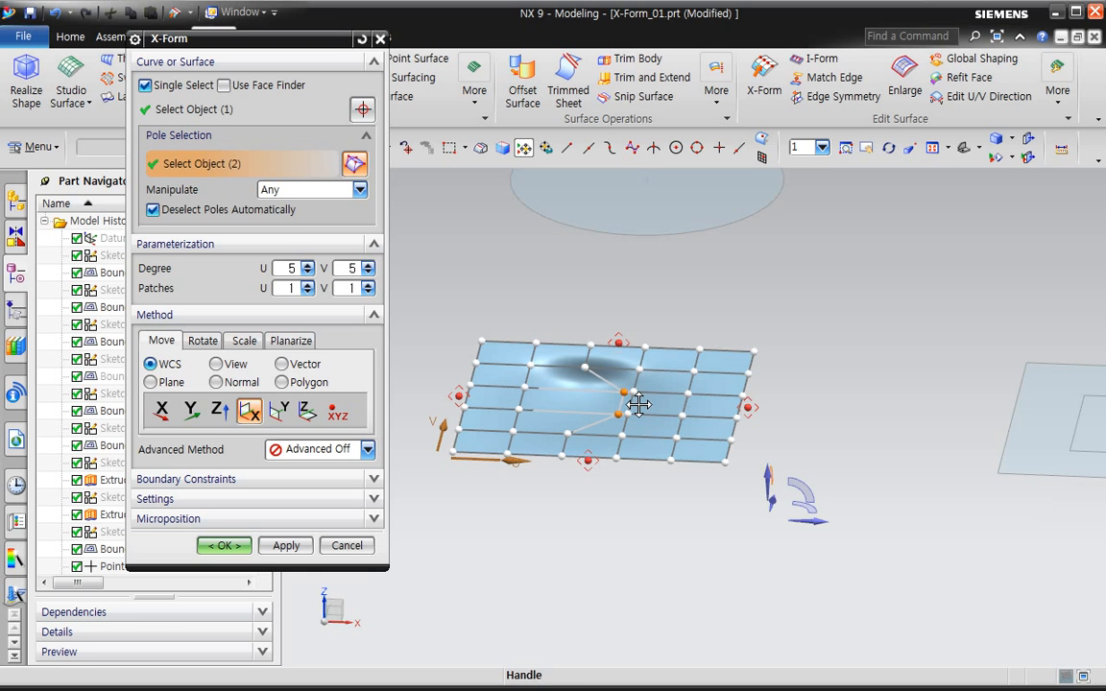
middle_click_drag(617, 481, 603, 503)
key("ctrl+z")
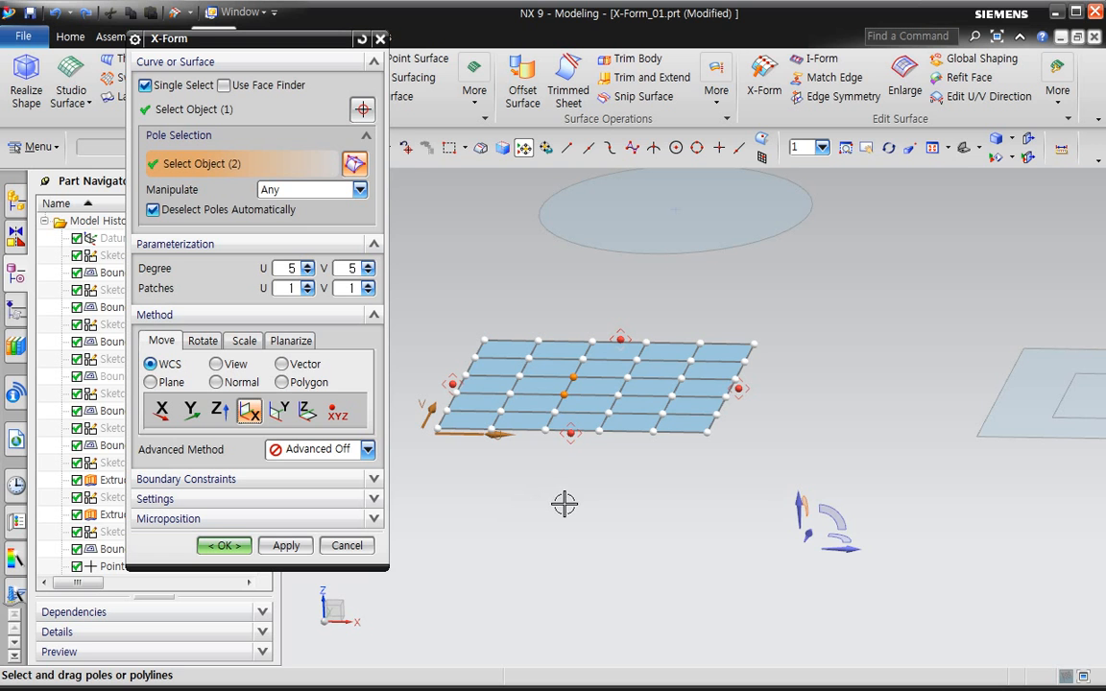
Step: Switch the movement to the WCS X-Z plane and move the two selected poles upward within it
middle_click_drag(617, 522, 620, 514)
left_click(870, 501)
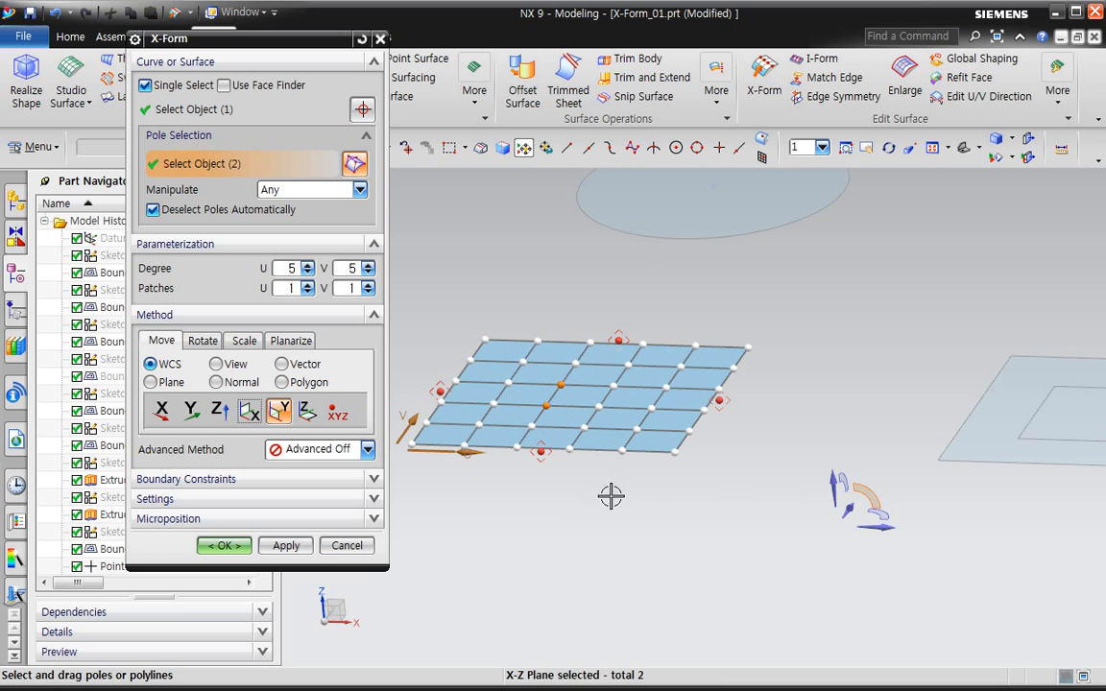
left_click_drag(561, 411, 500, 307)
mouse_move(619, 521)
middle_mouse_down()
mouse_move(538, 526)
mouse_move(577, 565)
mouse_move(583, 538)
mouse_move(632, 538)
mouse_move(602, 598)
mouse_move(597, 523)
mouse_move(605, 538)
middle_mouse_up()
Step: Switch the movement to the WCS X-Y plane and move the two raised poles far outside the sheet at constant height
left_click(795, 469)
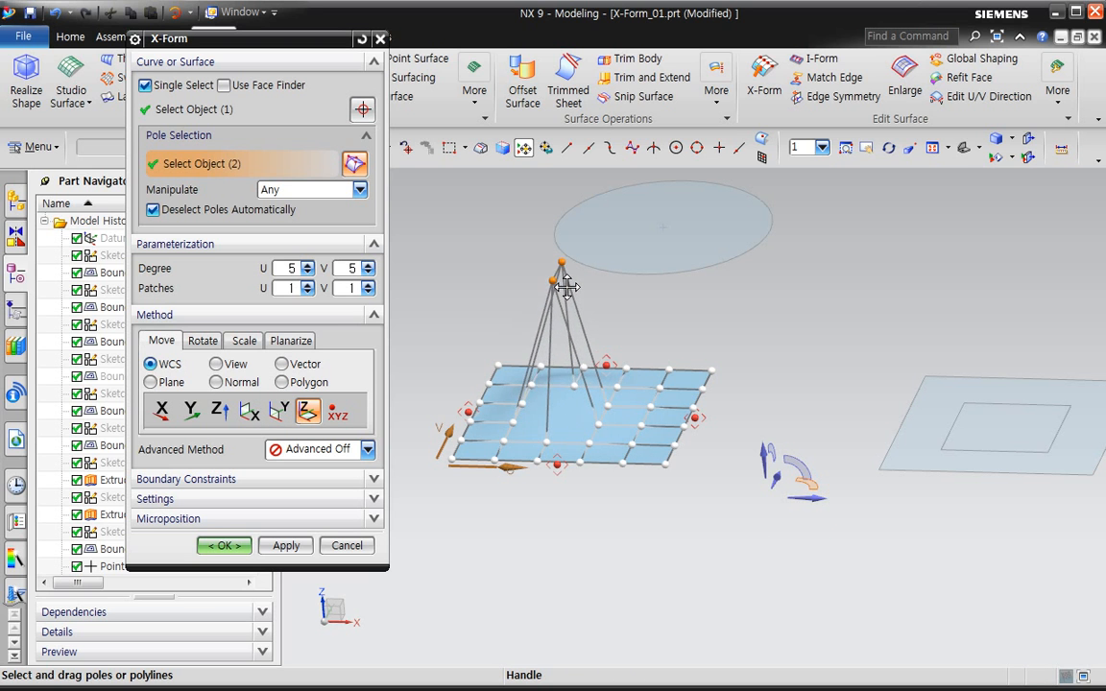
scroll(605, 346, "down", 2)
middle_click_drag(637, 401, 700, 515)
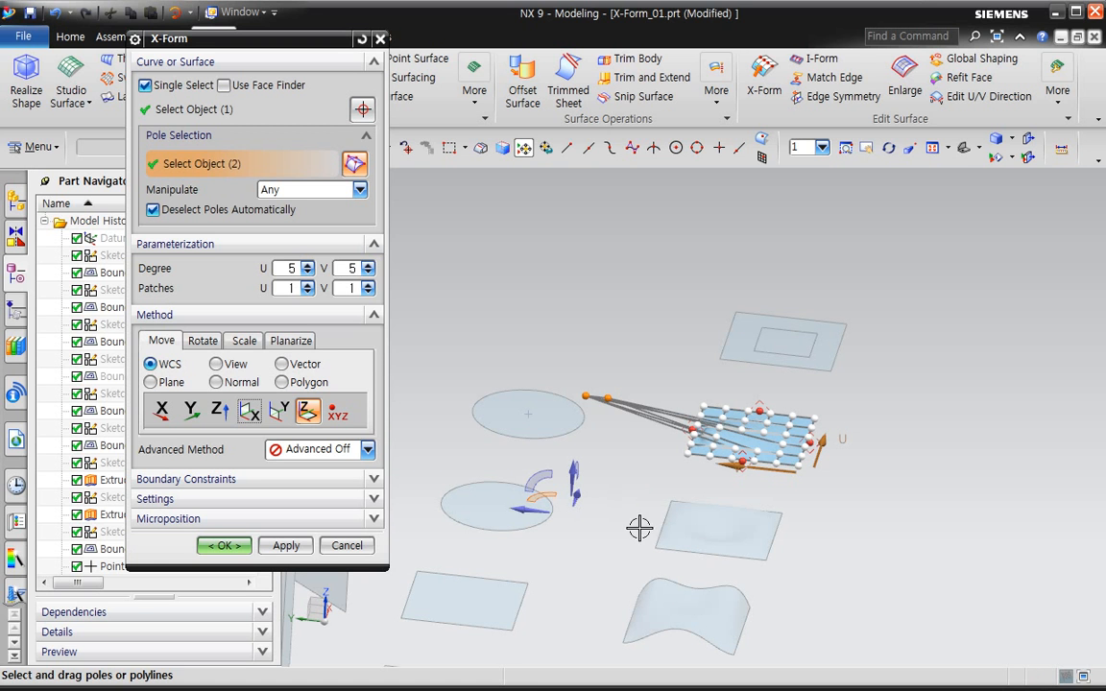
left_click_drag(606, 411, 566, 307)
middle_click_drag(576, 326, 876, 440)
scroll(876, 440, "up", 3)
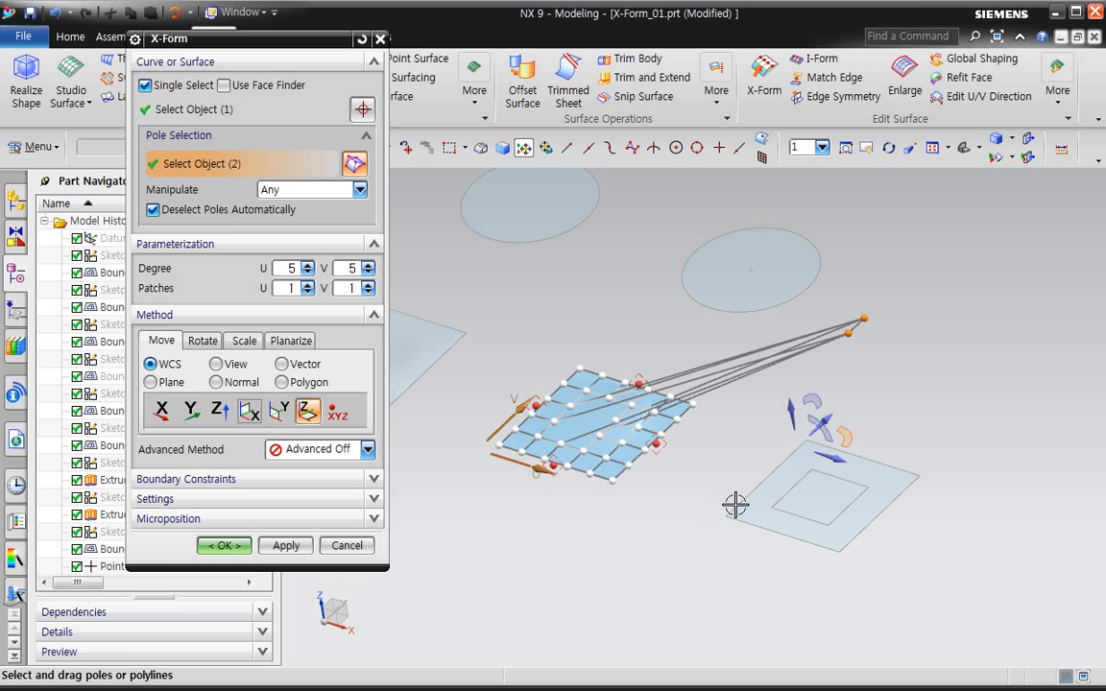
middle_click_drag(735, 505, 719, 501, "shift")
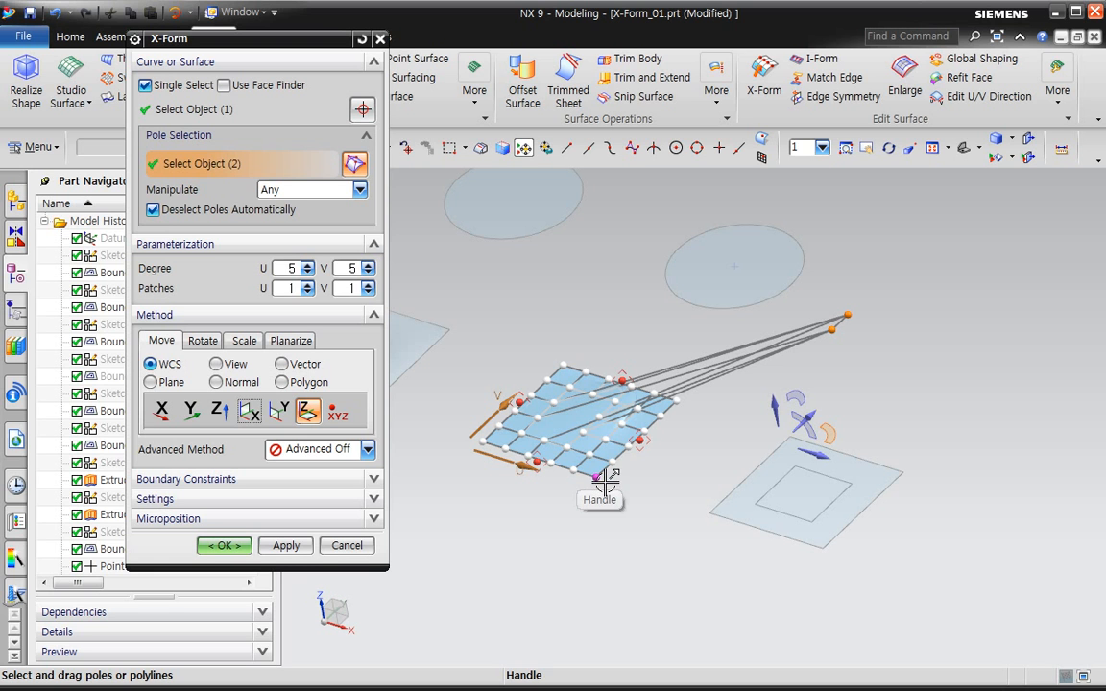
Step: Switch to XYZ coordinate entry and set the Z coordinate of the pole at X 660, Y 20 to 200
left_click(337, 418)
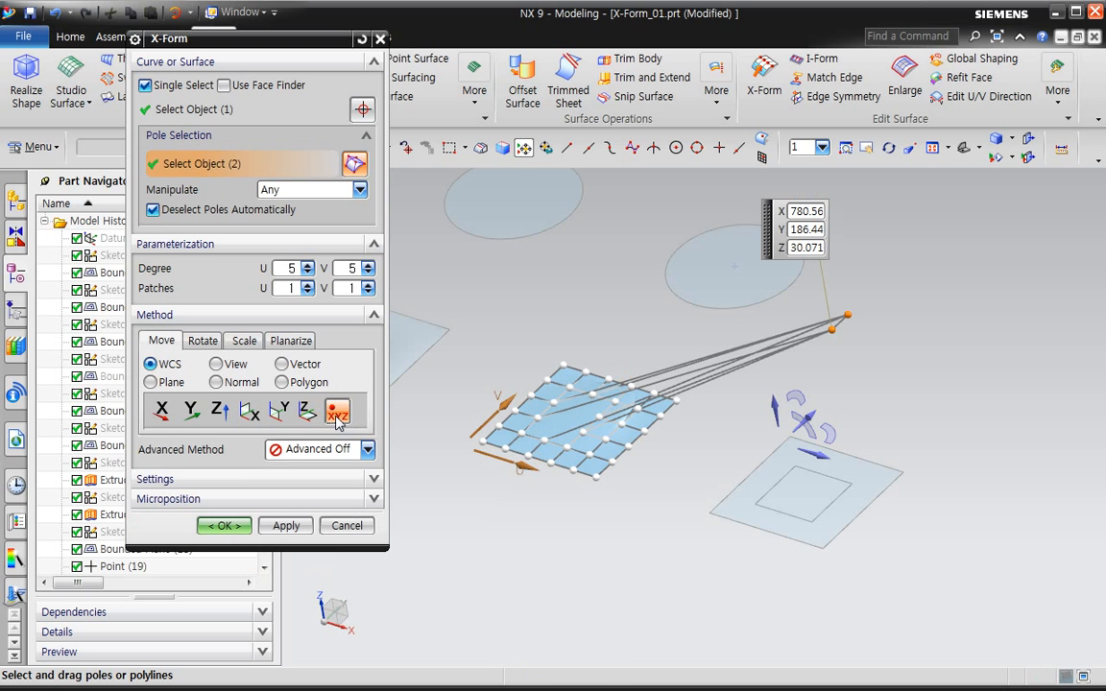
left_click(576, 443)
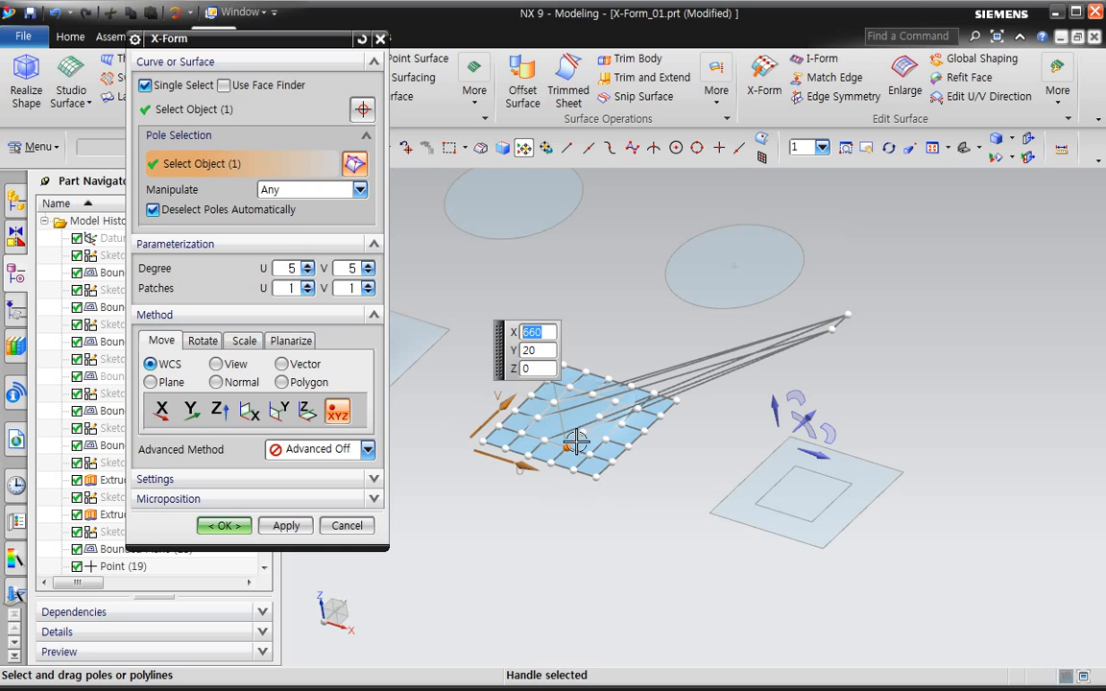
left_click(543, 370)
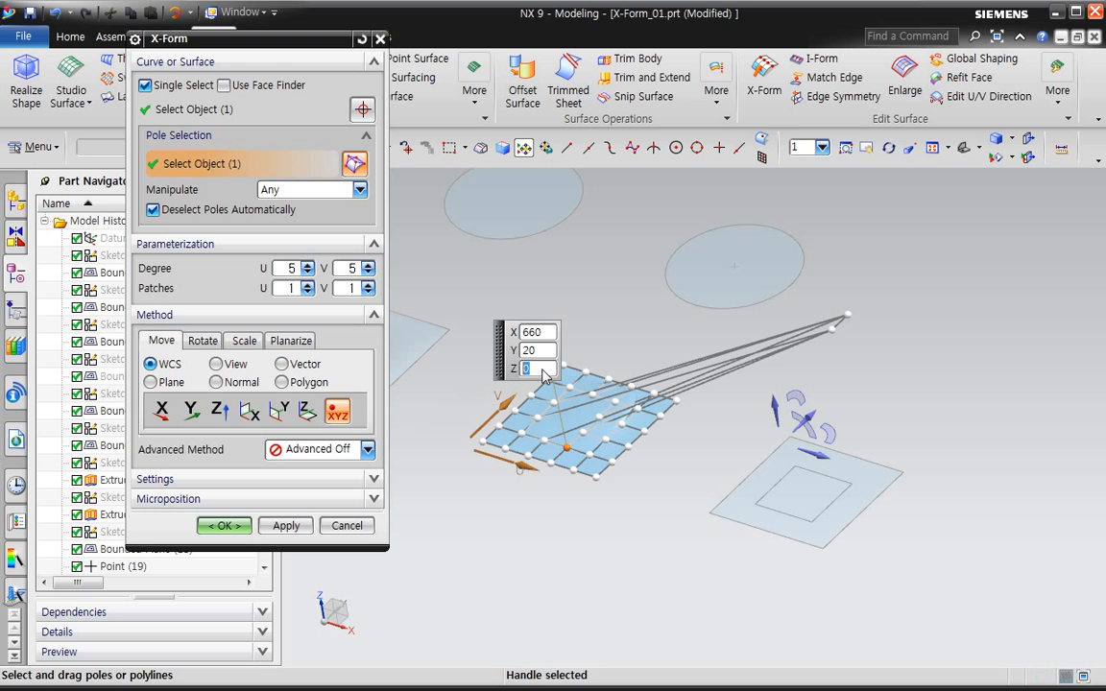
type("200")
key("Return")
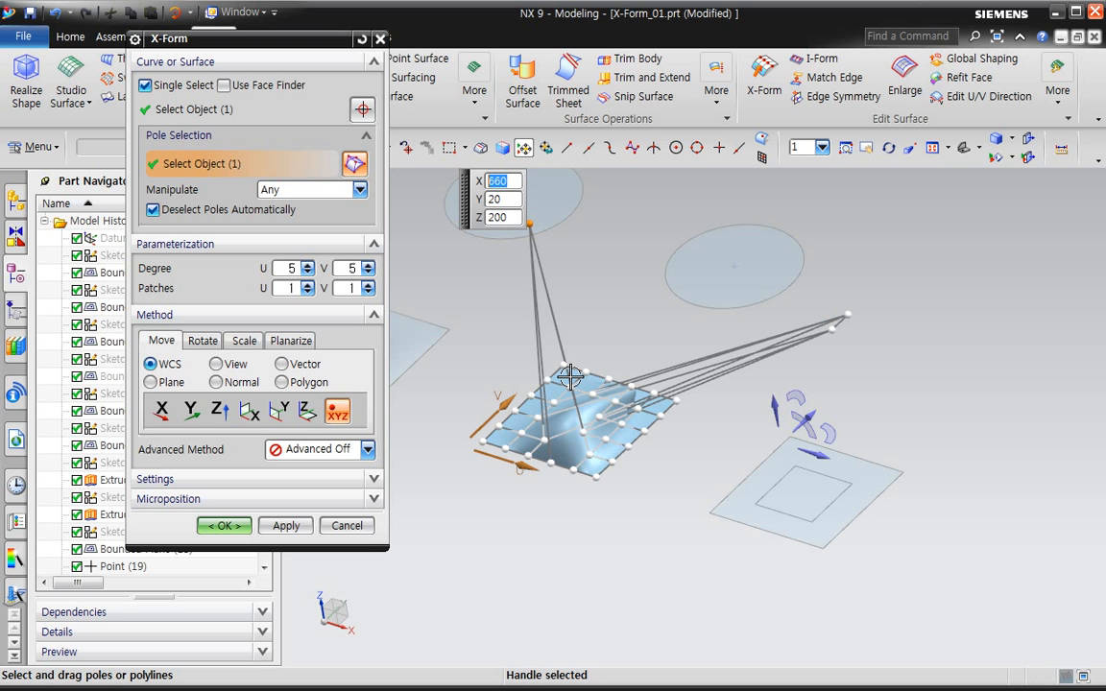
Step: Set the Z coordinate of the pole at X 680, Y 40 to 50
left_click(606, 439)
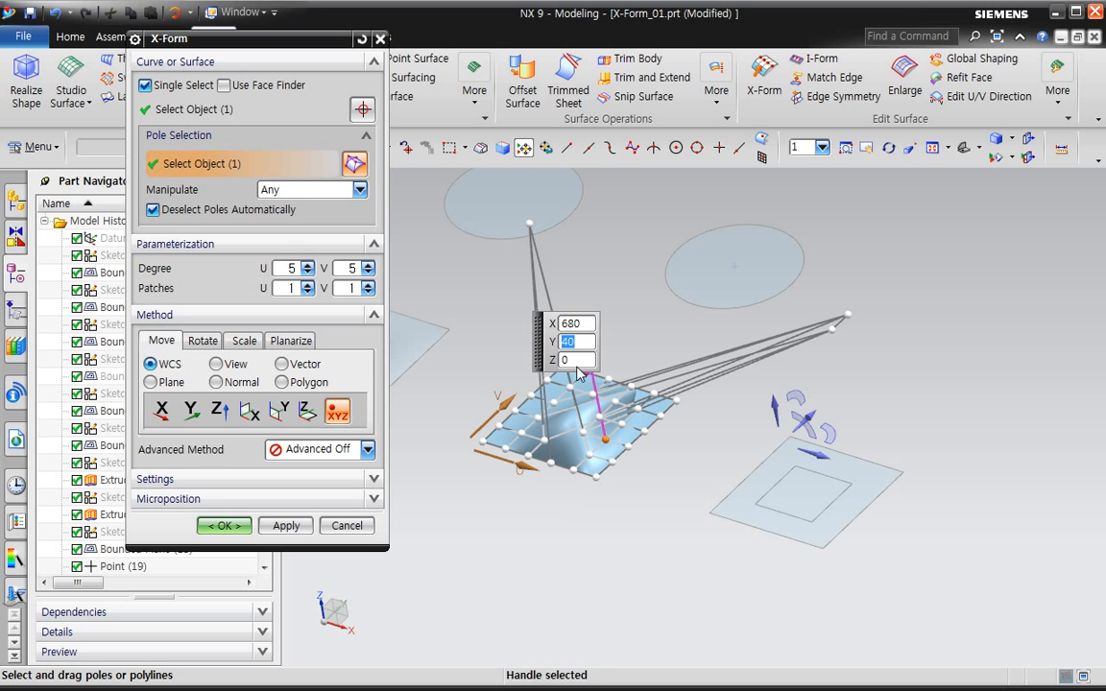
type("50")
key("Return")
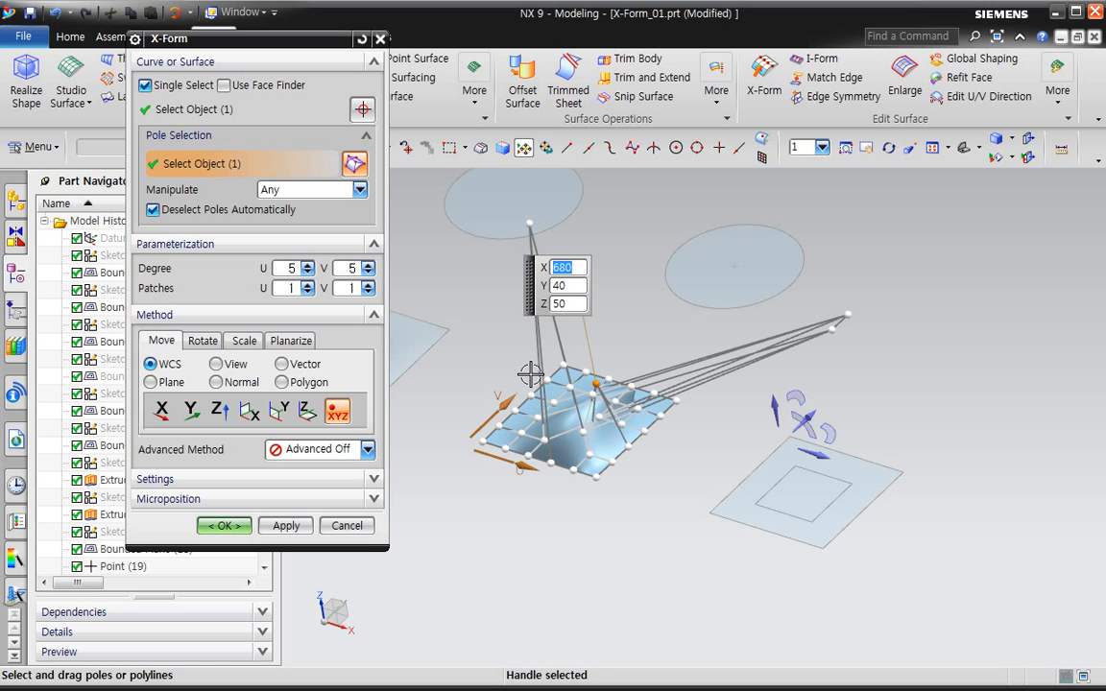
Step: Reset the X-Form settings to discard the pole moves, and select the same flat rectangular sheet again
middle_click_drag(654, 515, 675, 535, "shift")
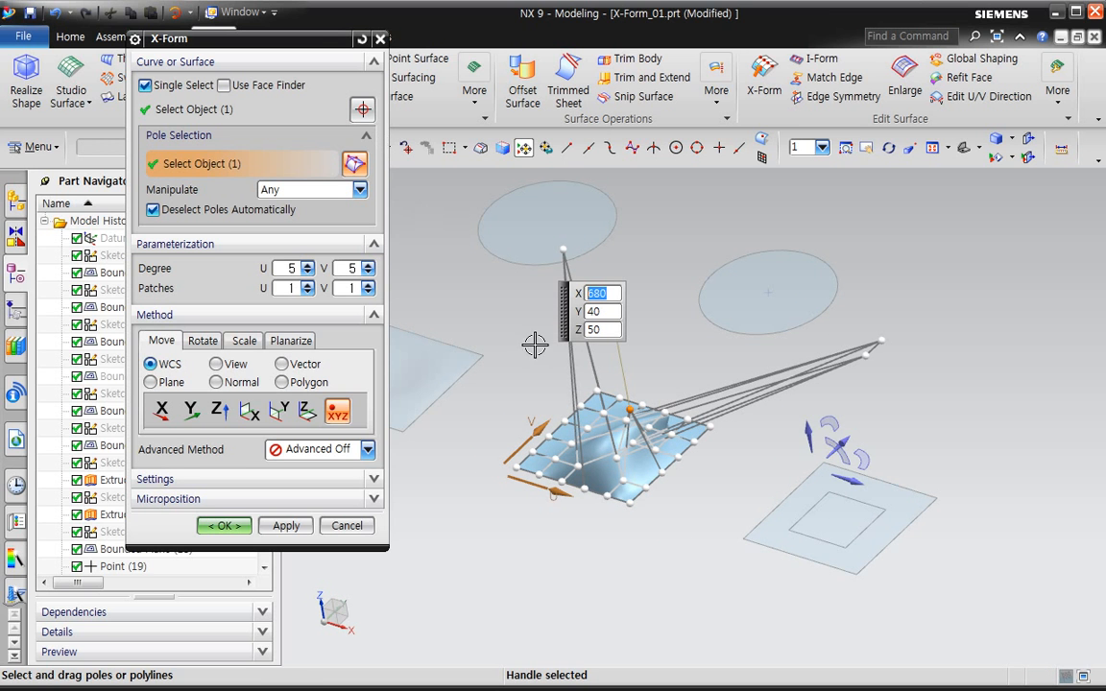
scroll(541, 401, "down", 2)
left_click(362, 40)
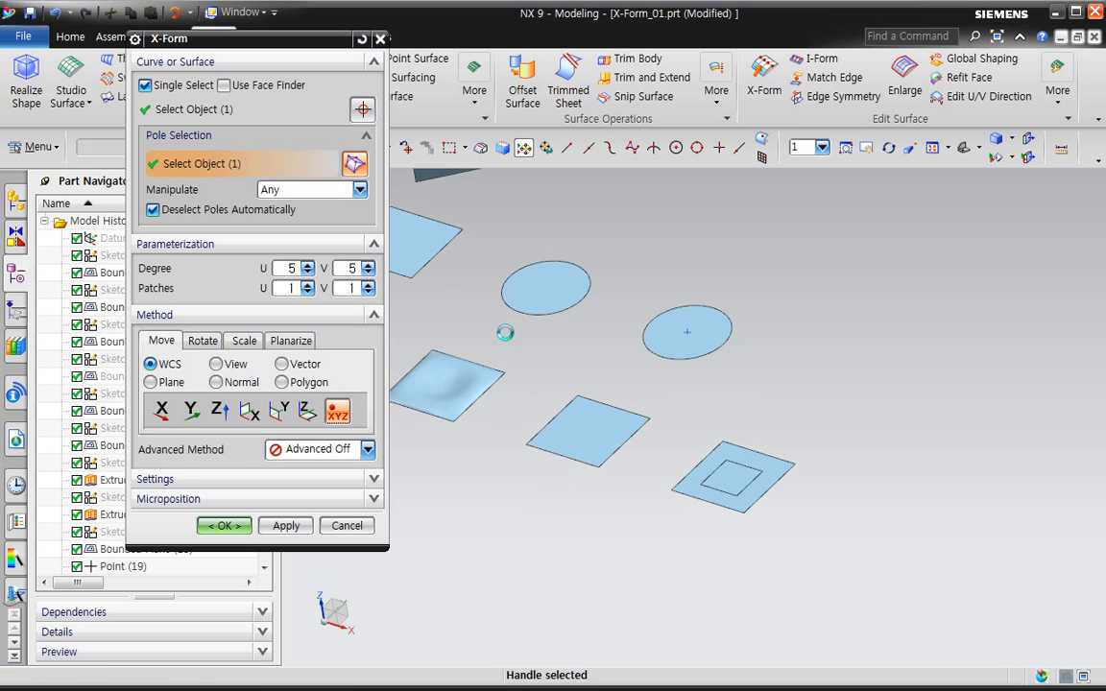
left_click(636, 444)
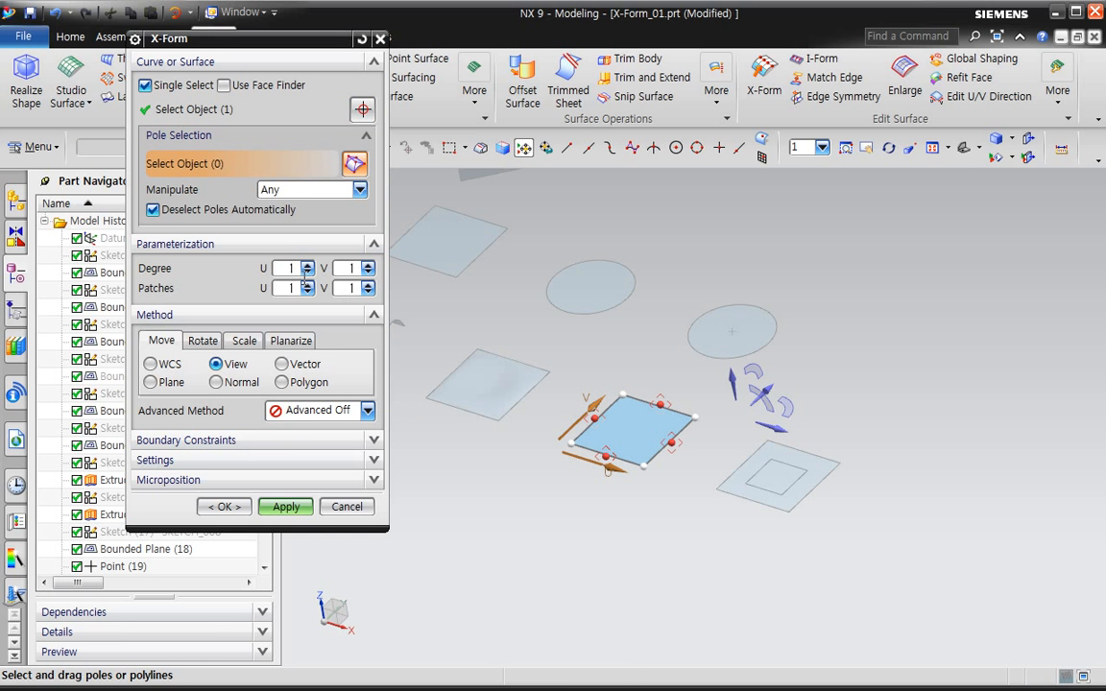
Step: Set the flat rectangular sheet's U and V degrees to 5
type("5")
key("Tab")
type("5")
key("Tab")
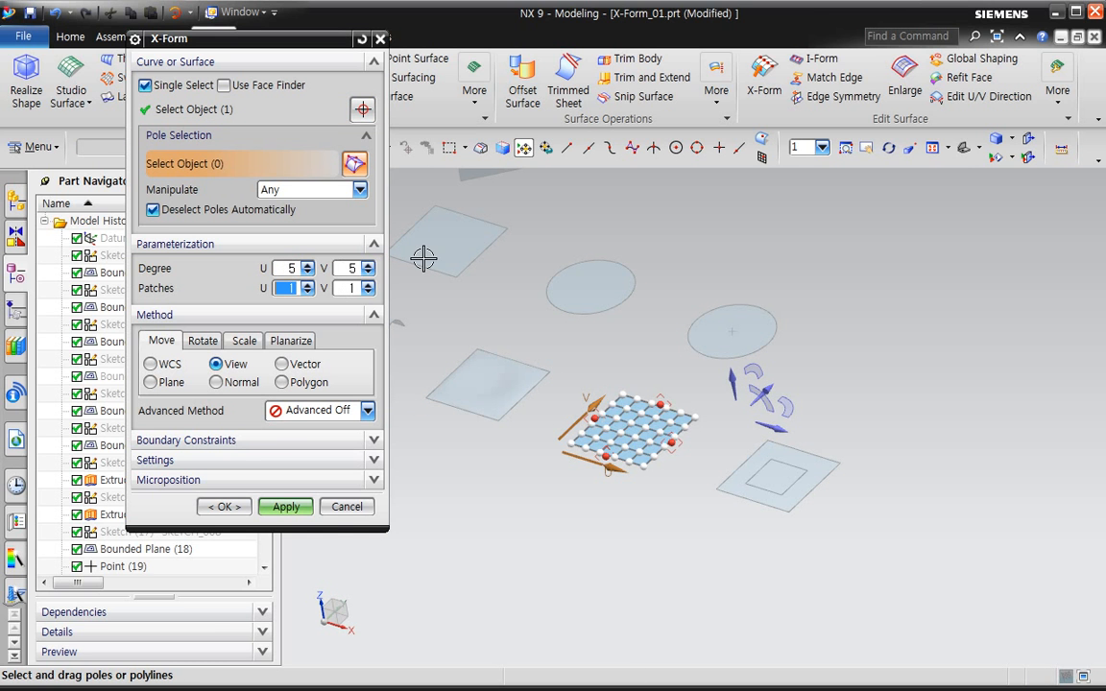
Step: Switch the pole movement method to Vector and select the four central poles of the sheet
scroll(491, 382, "up", 2)
left_click(282, 364)
scroll(614, 509, "down", 3)
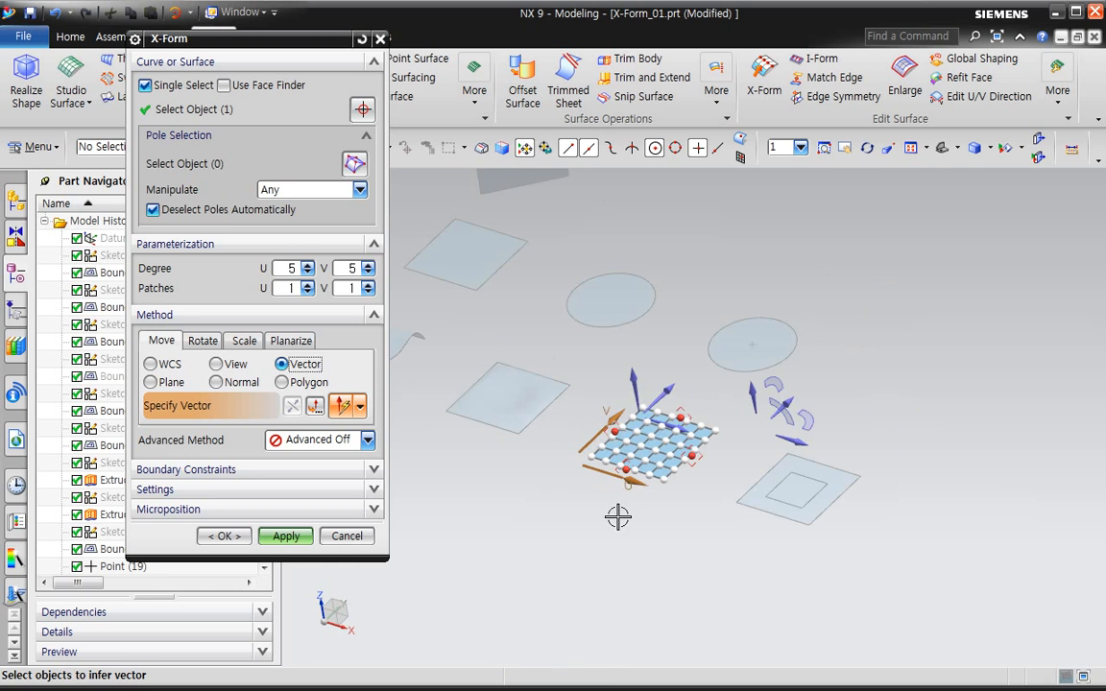
middle_click_drag(599, 520, 641, 522)
scroll(636, 517, "up", 5)
middle_click_drag(631, 363, 627, 543, "shift")
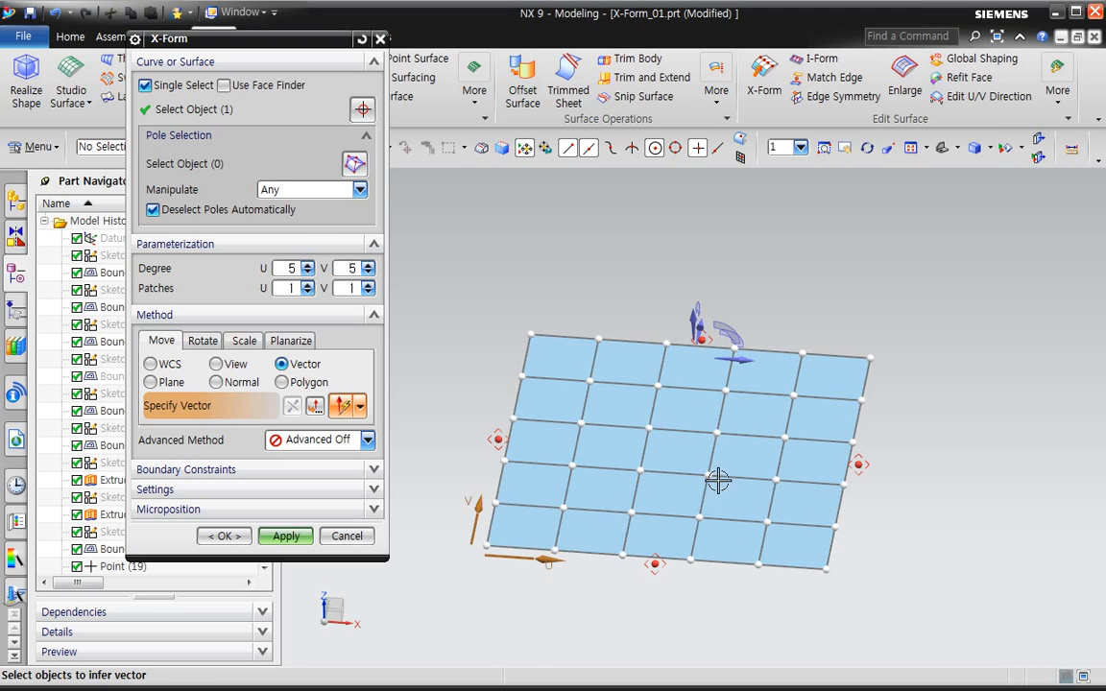
left_click(324, 221)
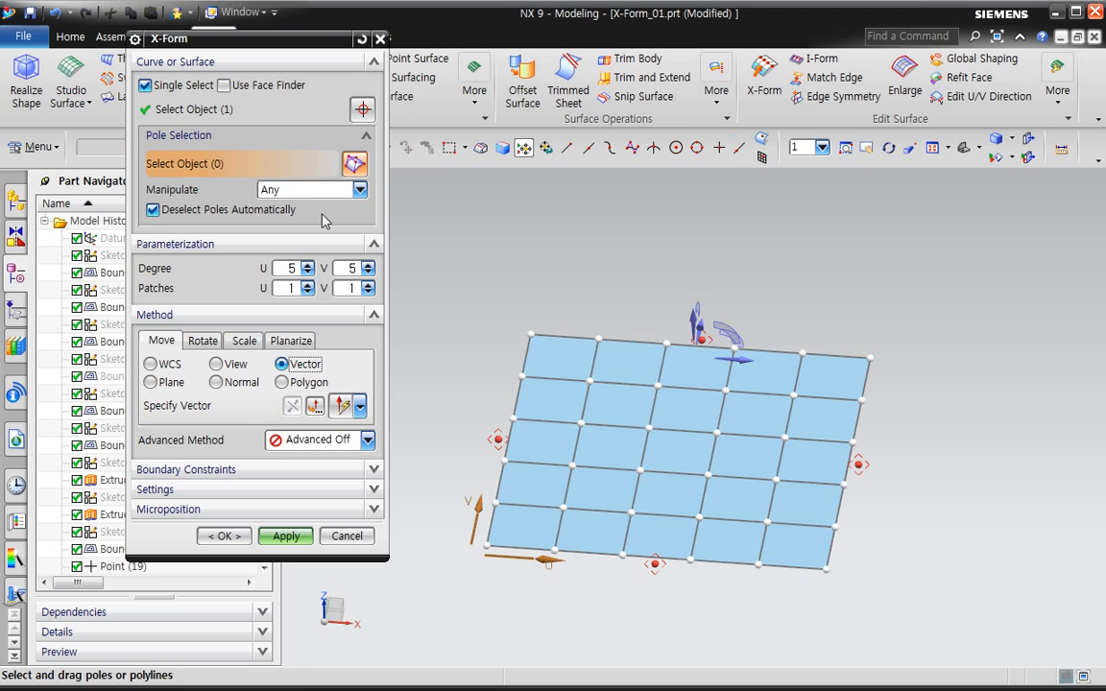
left_click_drag(628, 424, 753, 523)
scroll(687, 563, "down", 3)
middle_click_drag(686, 562, 714, 533)
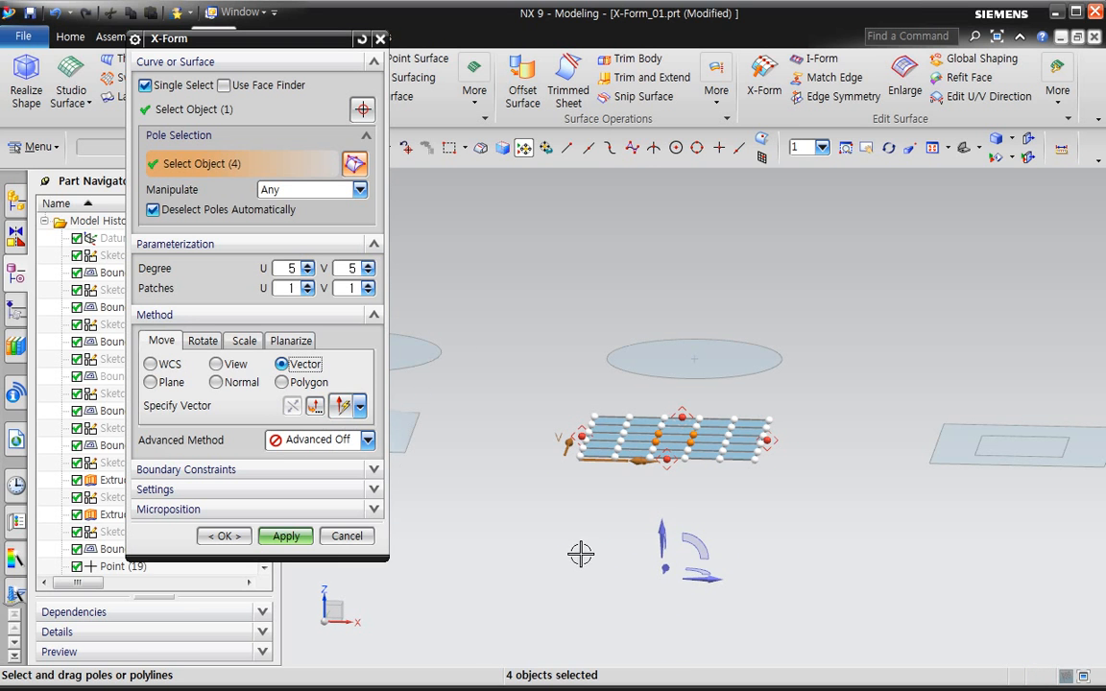
Step: Define a two-point vector rising diagonally from beside the sheet, and move the four selected poles back and forth along it
left_click(361, 411)
left_click(315, 424)
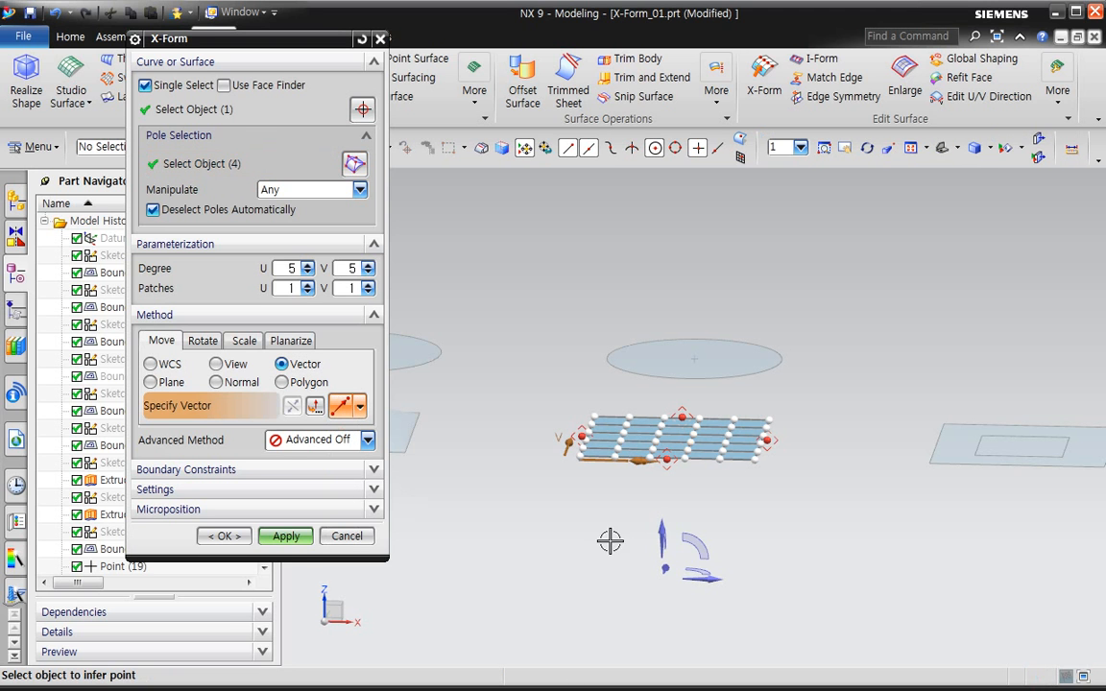
left_click(814, 390)
left_click(235, 177)
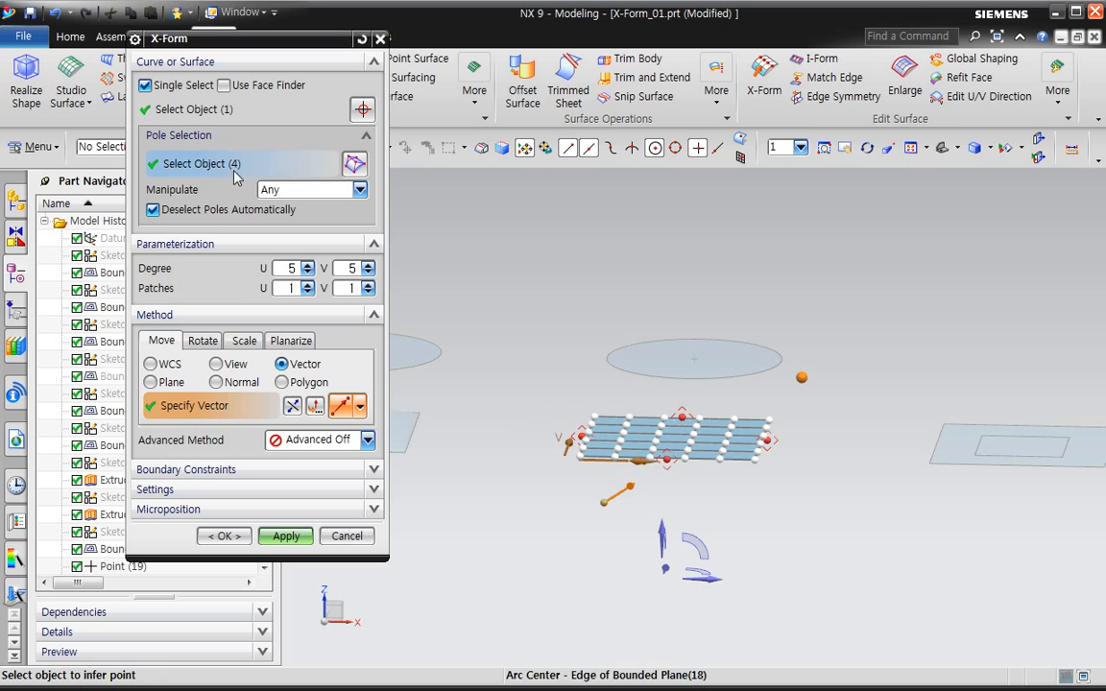
left_click(235, 165)
left_click_drag(722, 430, 1017, 229)
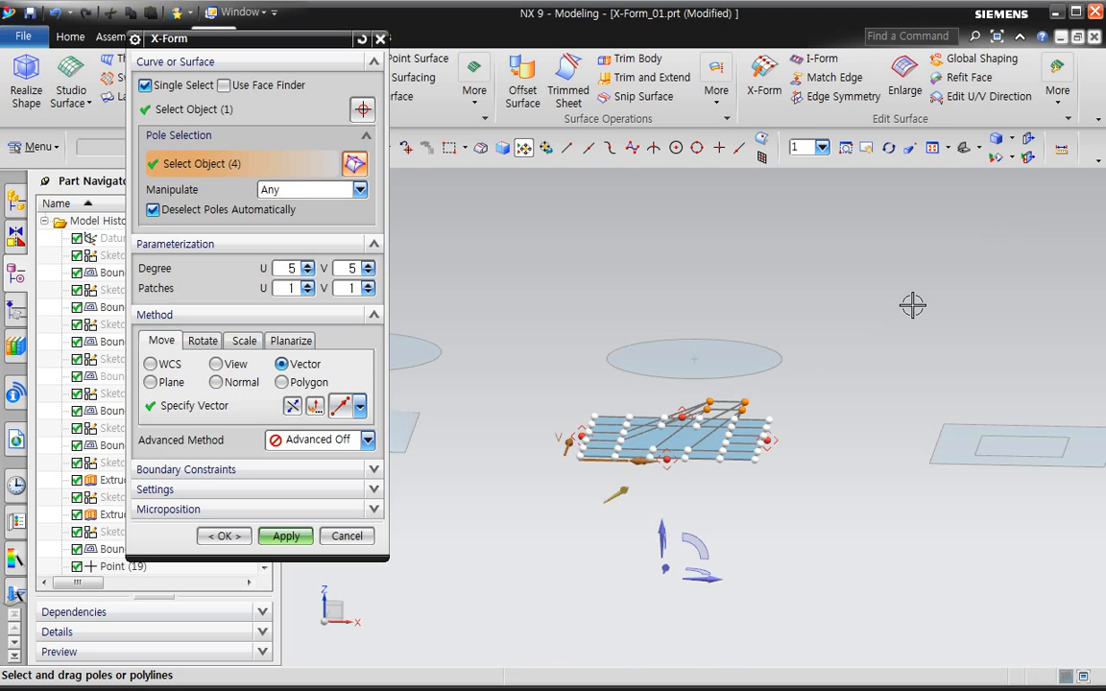
left_click_drag(758, 423, 649, 487)
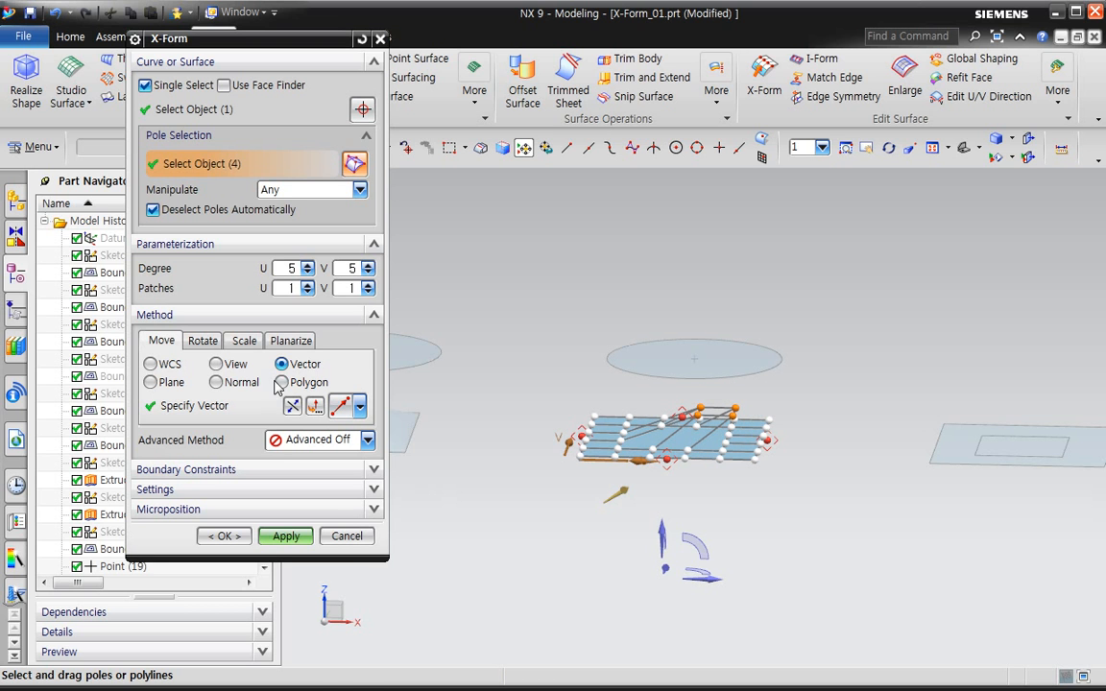
Step: Undo the moves of the four central poles along the two-point vector
left_click(359, 406)
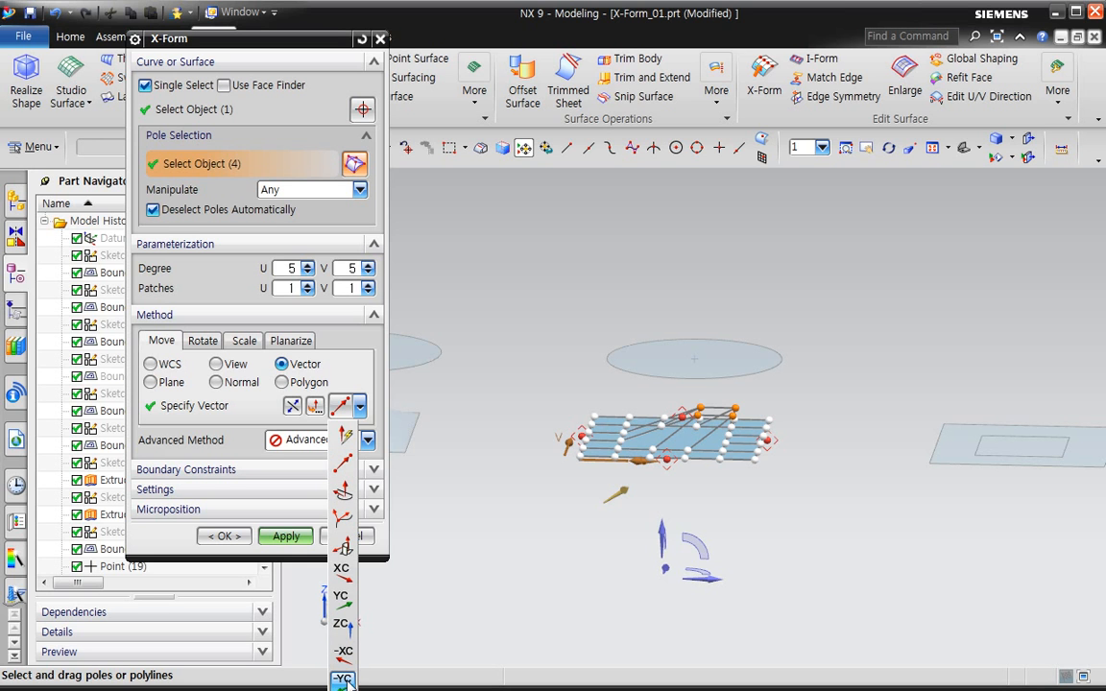
left_click(363, 373)
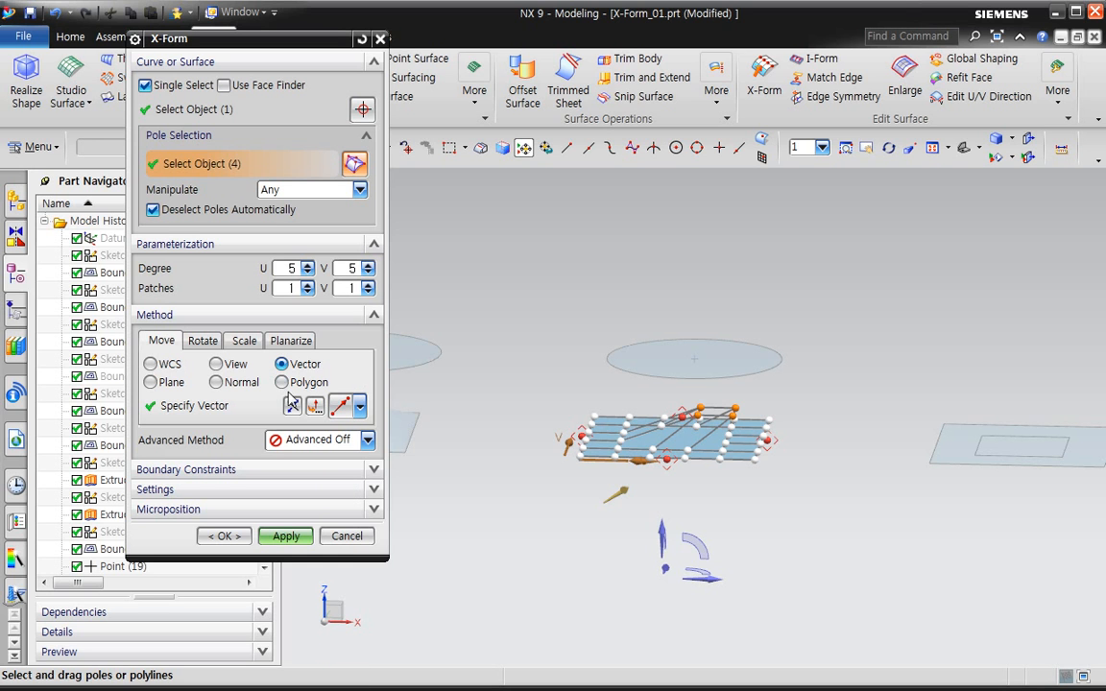
left_click(152, 365)
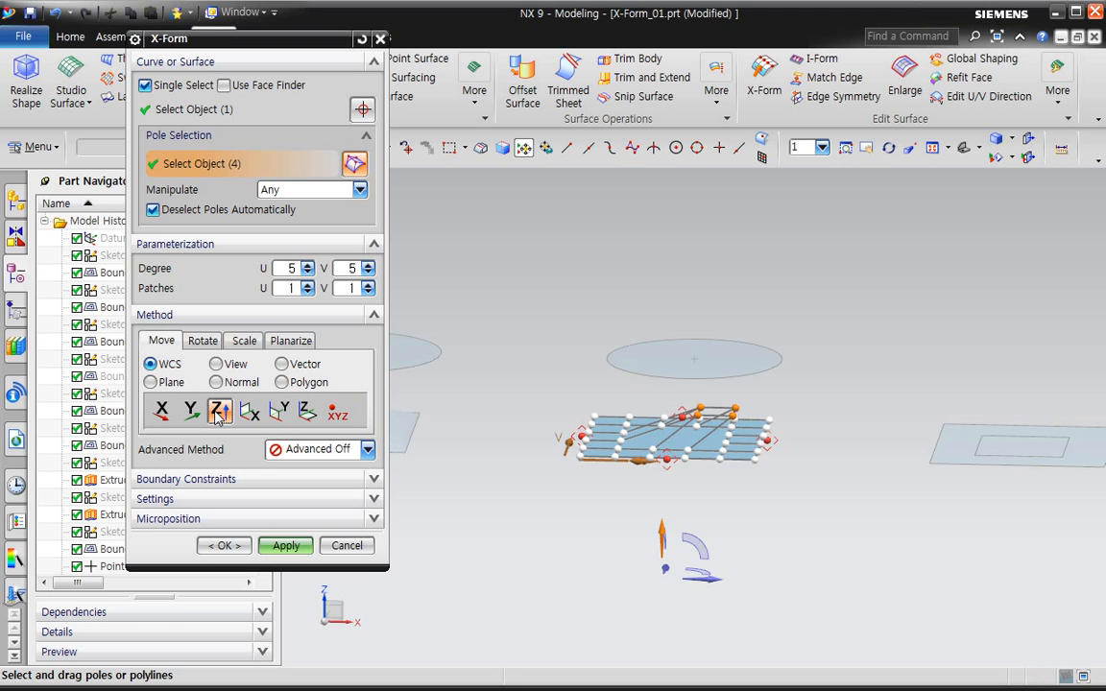
key("ctrl+z")
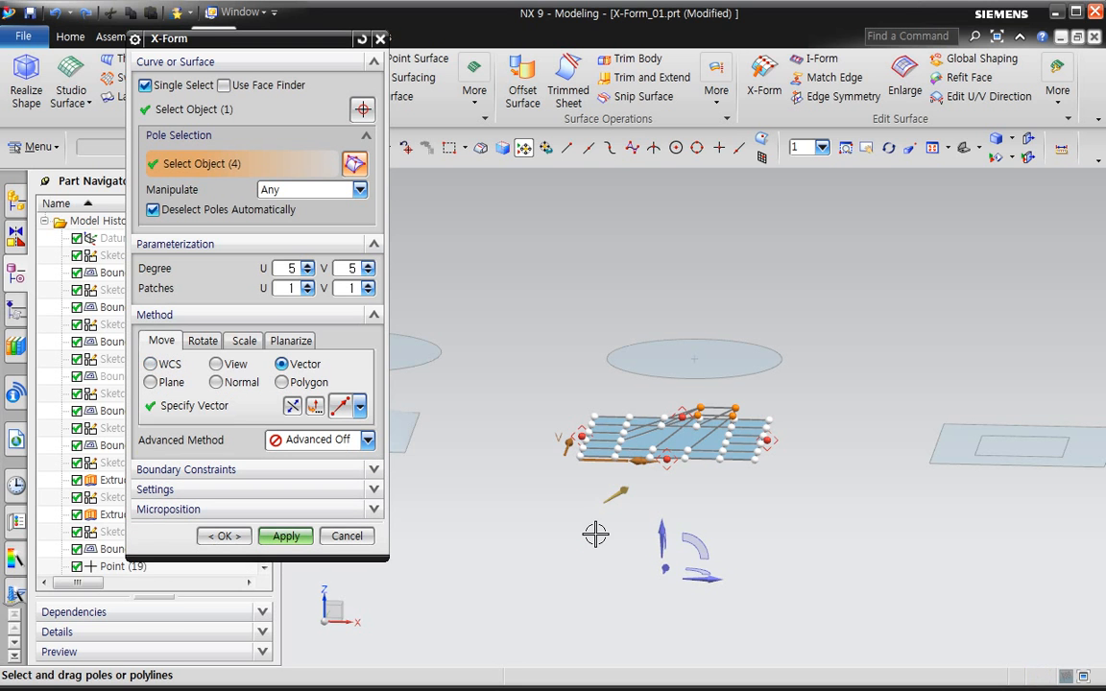
key("ctrl+z")
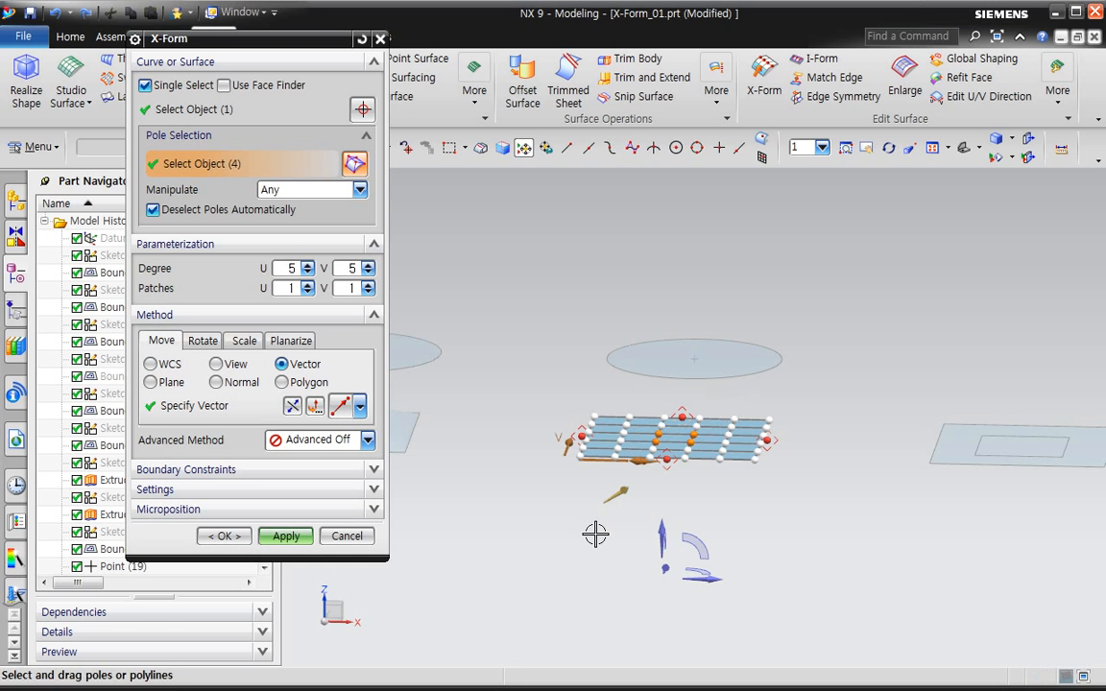
Step: Set the movement vector to ZC and raise the four central poles high above the sheet
left_click(359, 406)
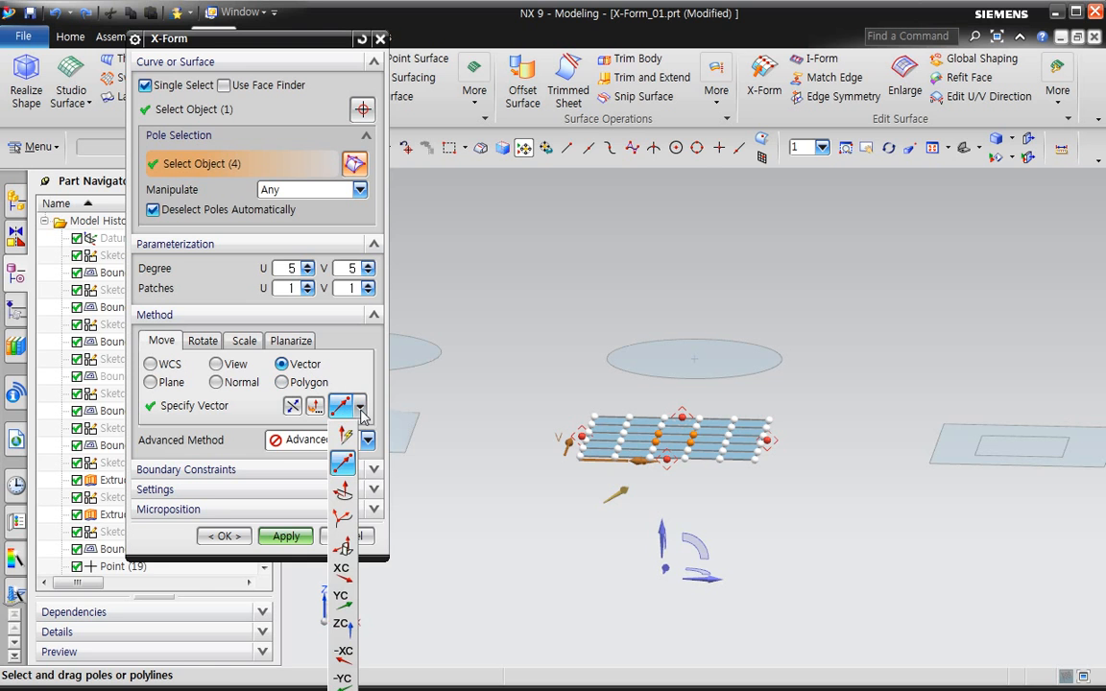
left_click(343, 626)
left_click_drag(703, 447, 699, 374)
middle_click_drag(695, 455, 553, 441)
scroll(714, 427, "up", 2)
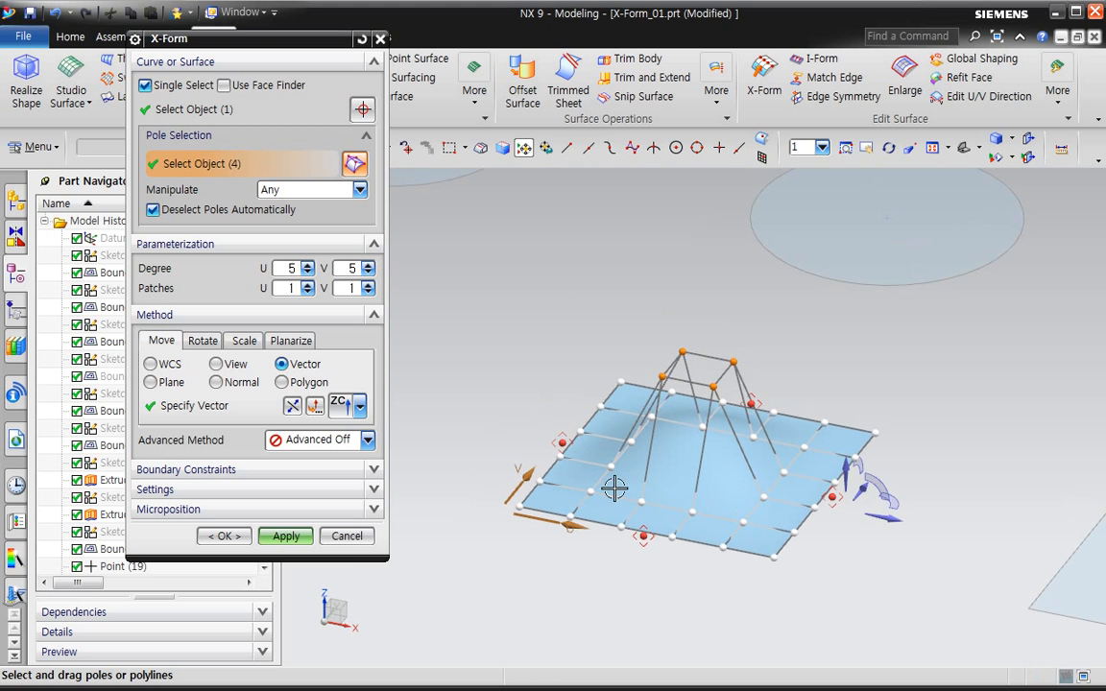
Step: Review the available vector types, and the plane types offered by the Plane movement method
left_click(359, 406)
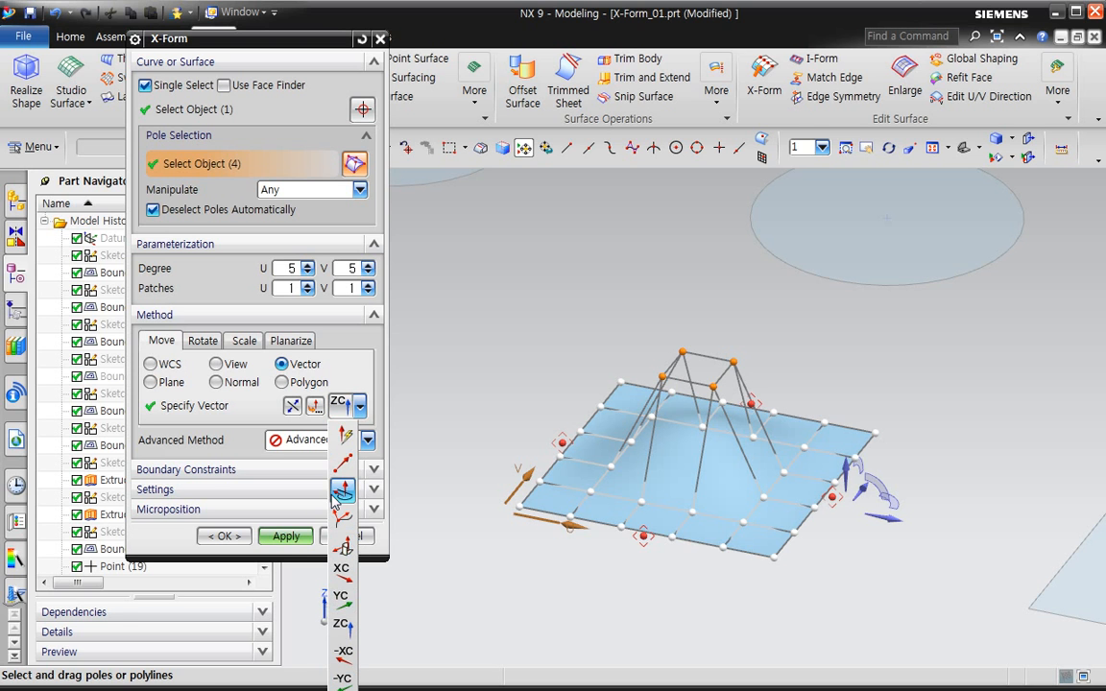
left_click(360, 370)
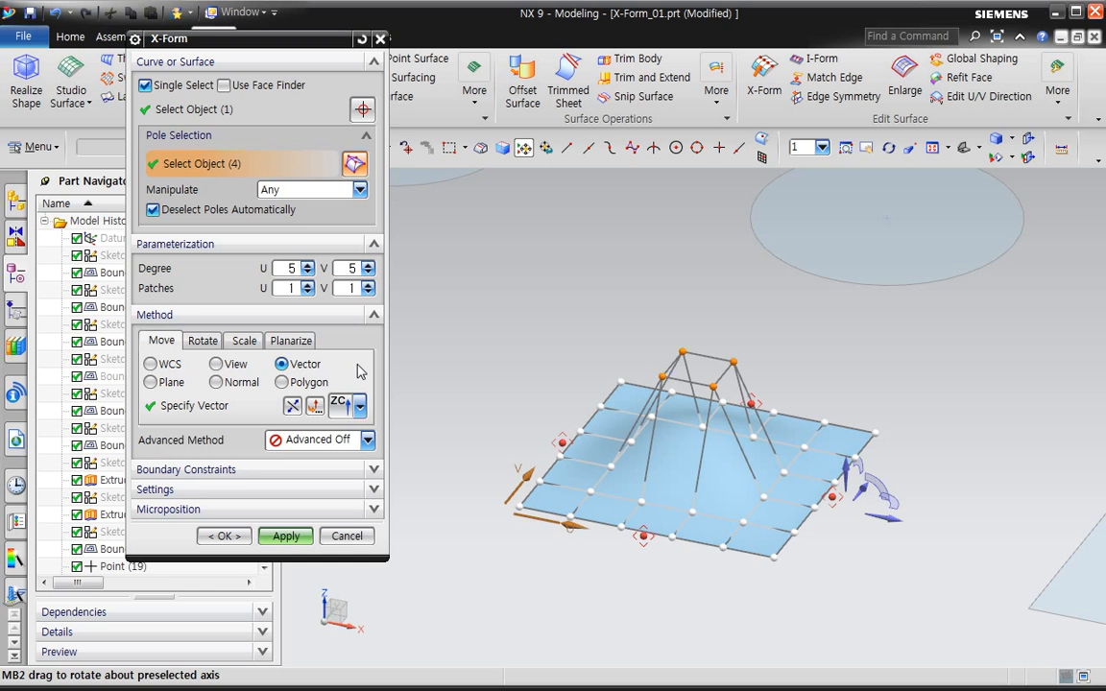
middle_click_drag(567, 449, 575, 555)
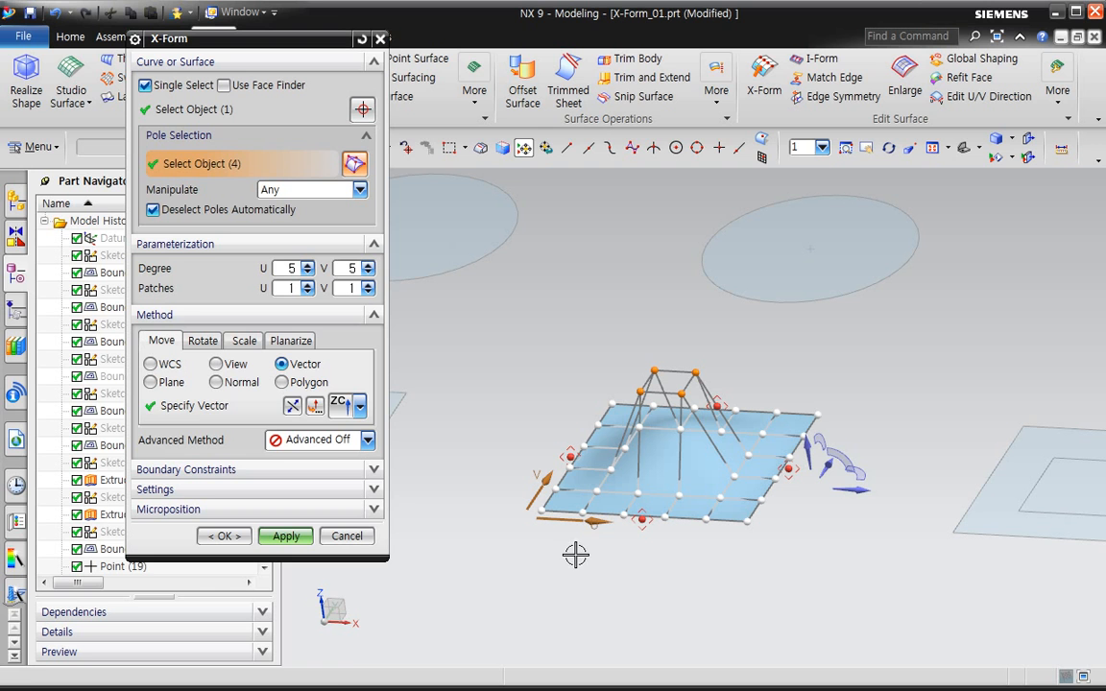
left_click(171, 383)
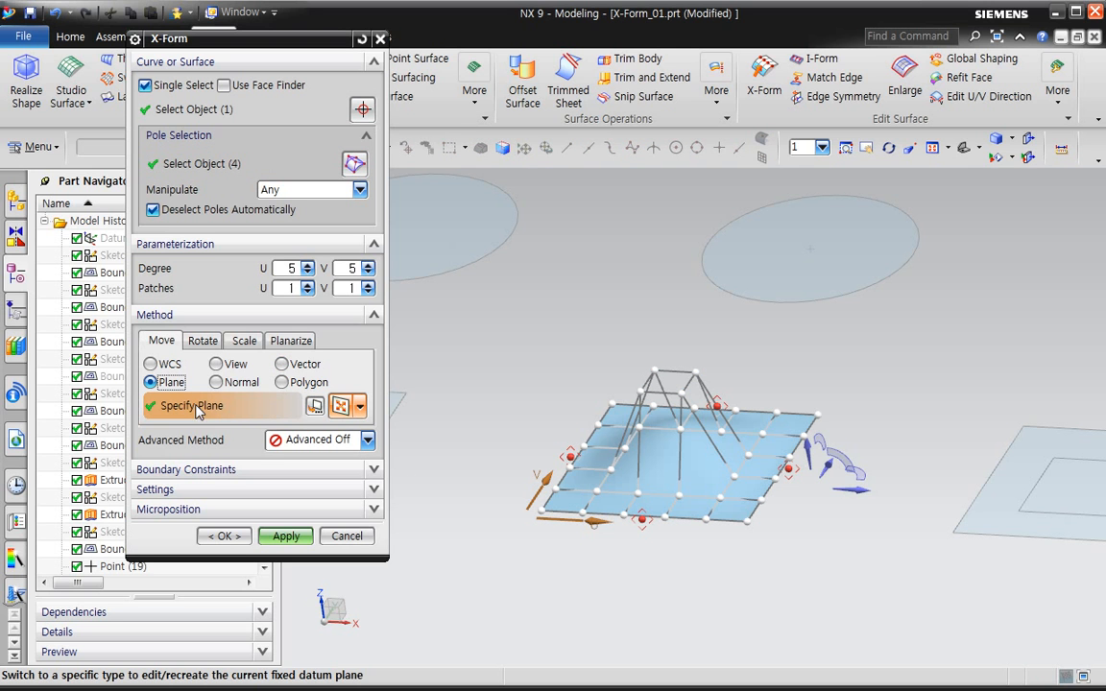
left_click(357, 409)
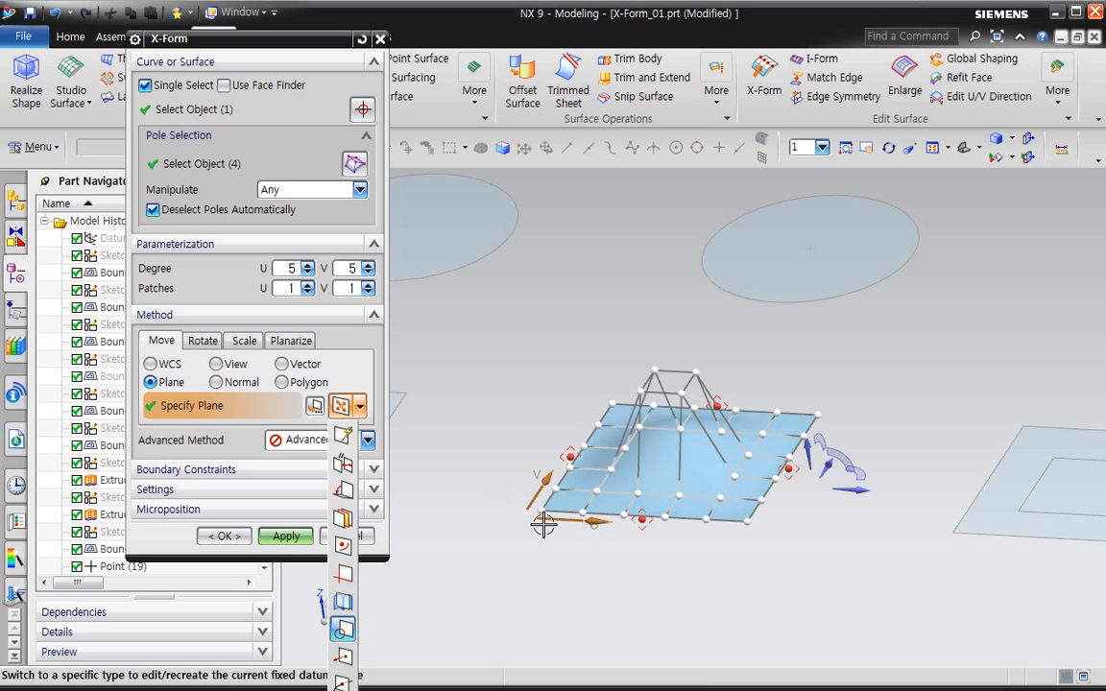
Step: Switch the movement method to Normal and move the raised poles along the surface normal in the front view
left_click(228, 383)
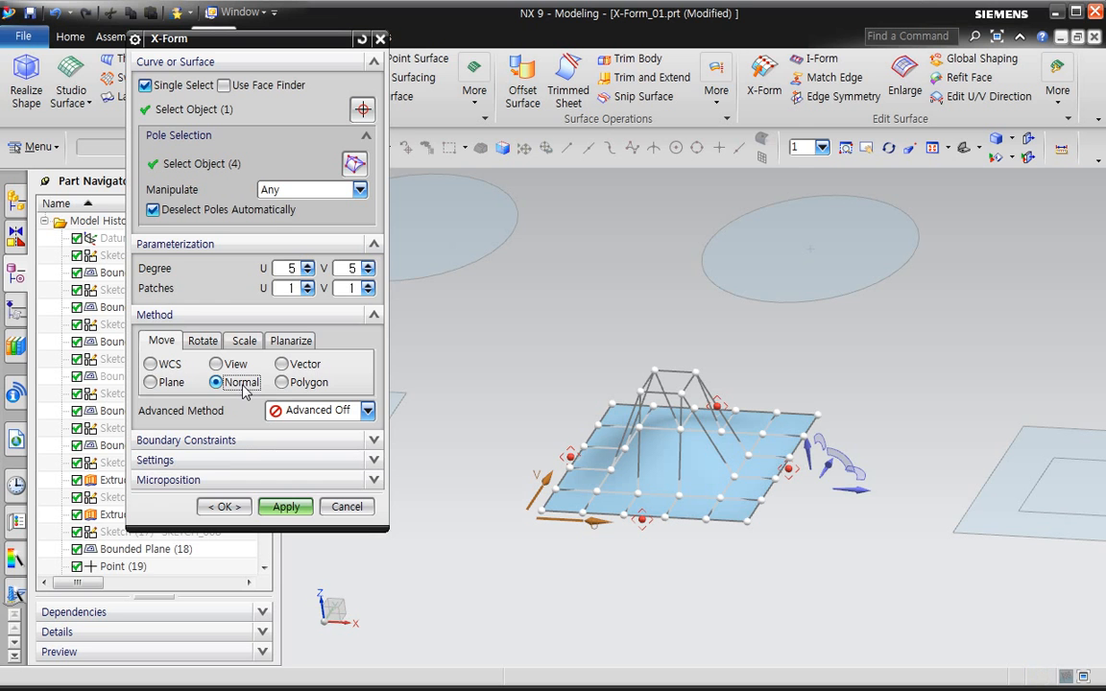
middle_click_drag(669, 477, 687, 461)
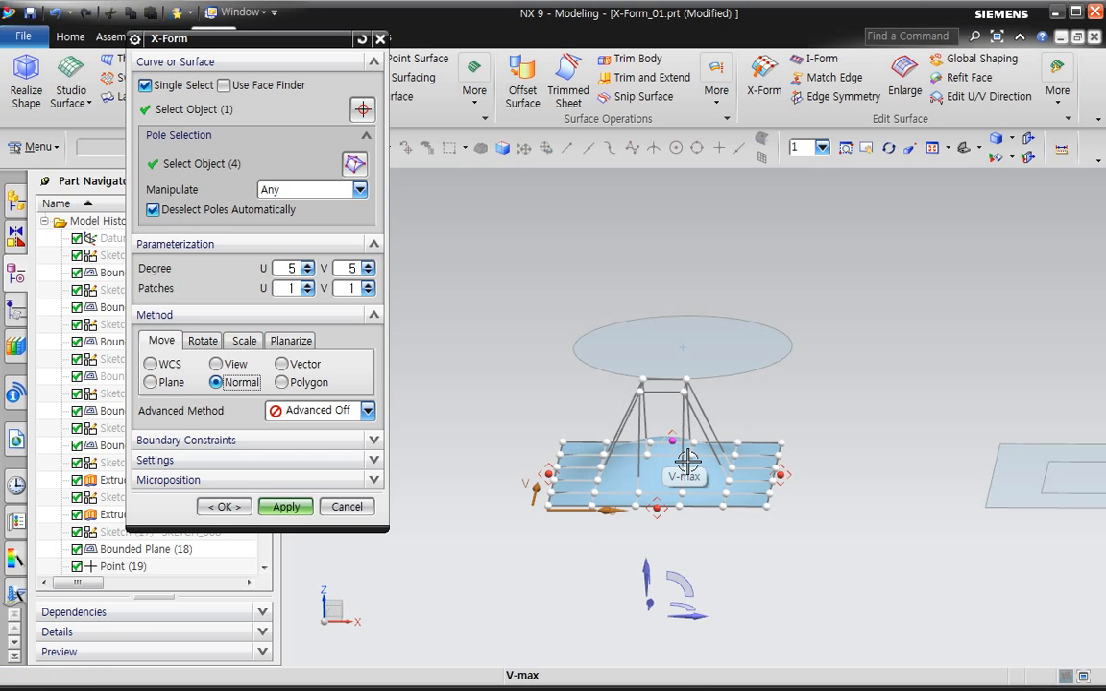
key("F8")
mouse_move(651, 355)
left_mouse_down()
mouse_move(654, 338)
mouse_move(666, 400)
mouse_move(655, 344)
left_mouse_up()
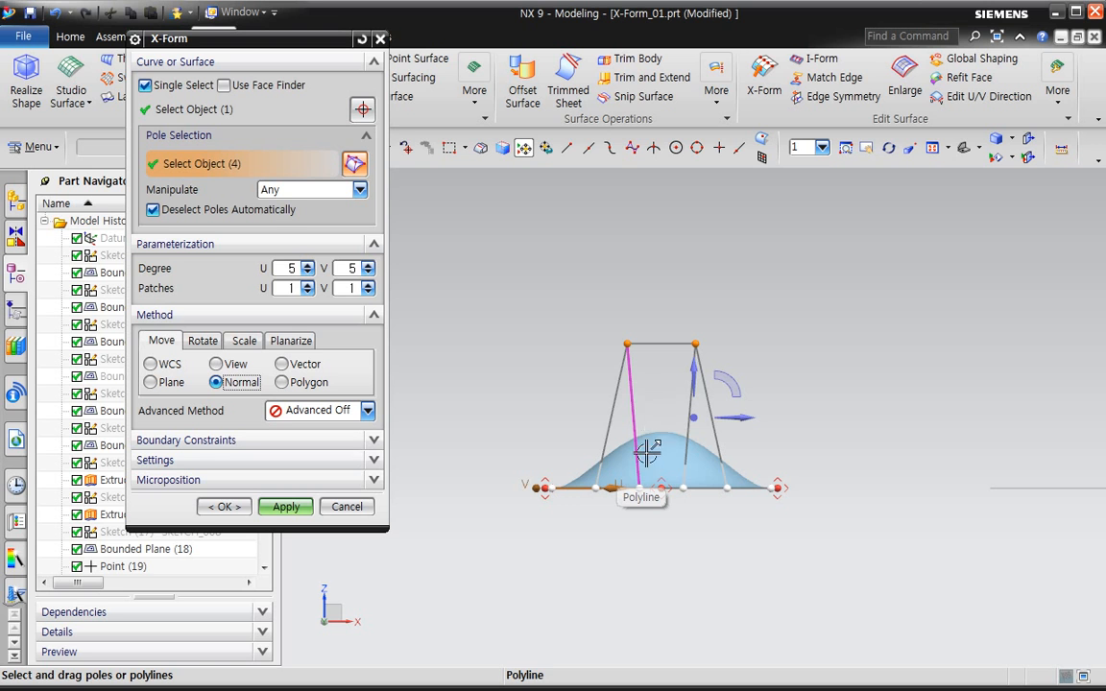
left_click_drag(637, 344, 718, 324)
Step: Move a single unraised pole near the sheet's edge up and outward along its surface normal
middle_click_drag(730, 451, 672, 485)
left_click(678, 498)
left_click_drag(678, 499, 575, 338)
scroll(634, 468, "down", 1)
middle_click_drag(654, 509, 682, 493)
middle_click_drag(603, 460, 588, 521)
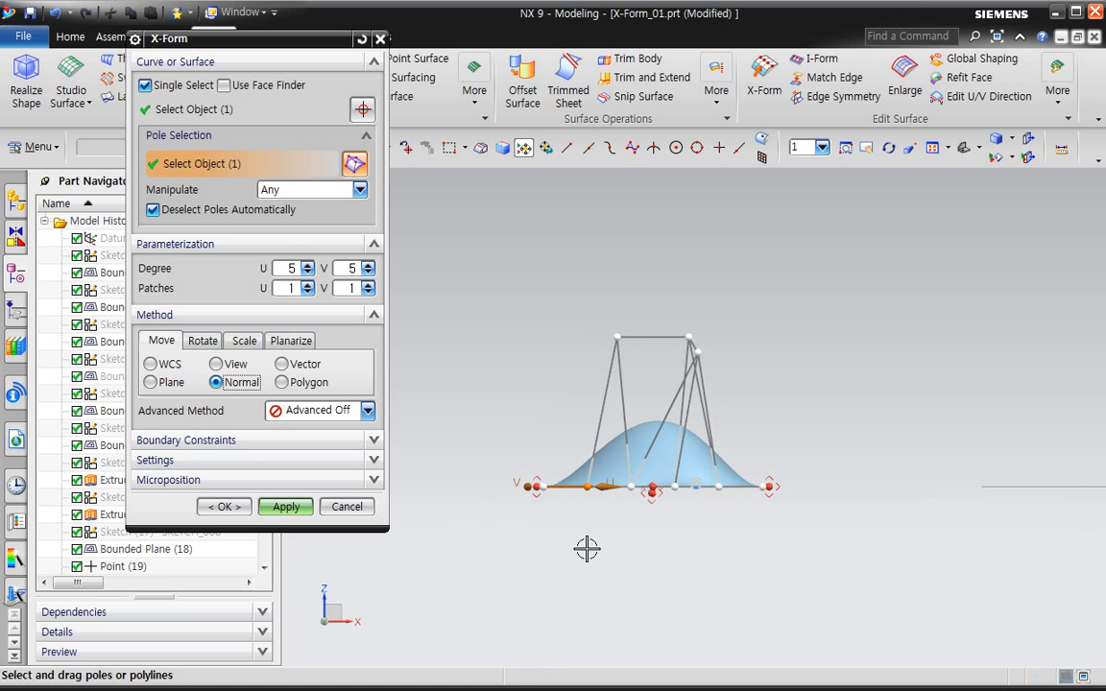
left_click_drag(601, 477, 564, 451)
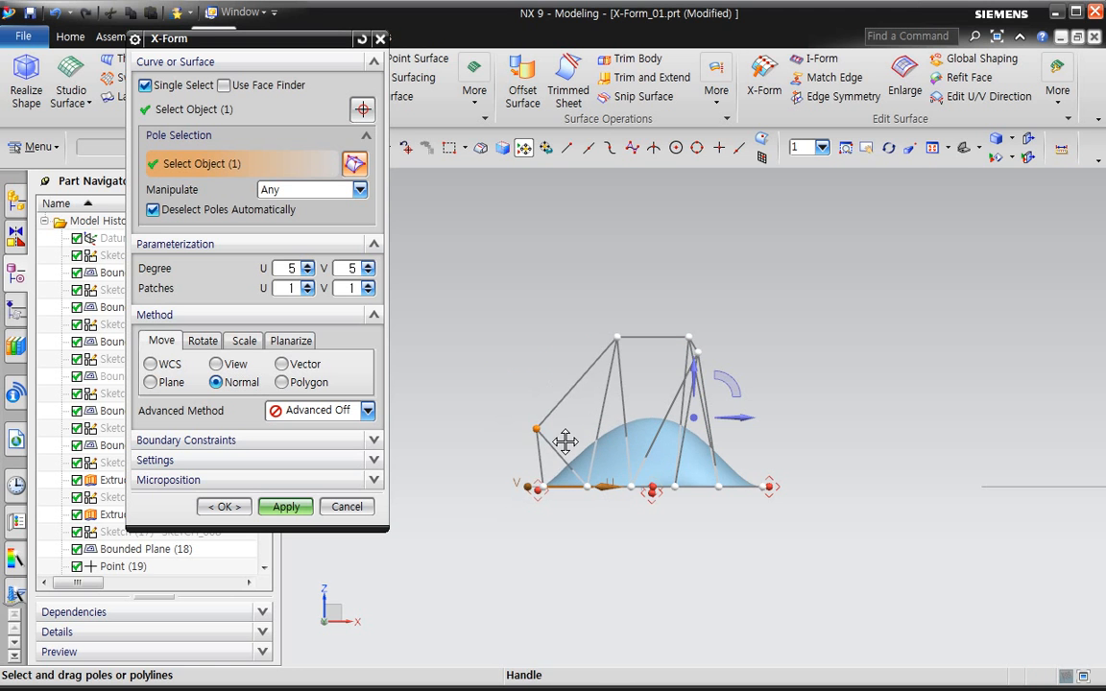
middle_click_drag(592, 458, 331, 394)
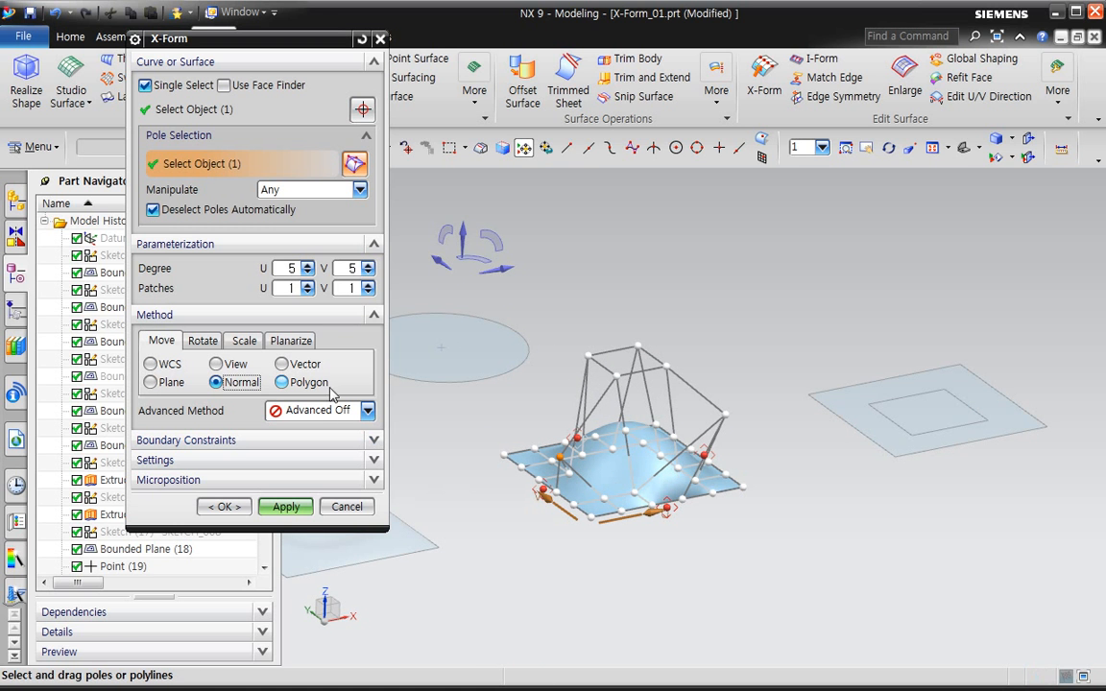
Step: Switch the movement method to Polygon and slide one raised pole along its control polygon lines
left_click(282, 383)
middle_click_drag(588, 474, 652, 469)
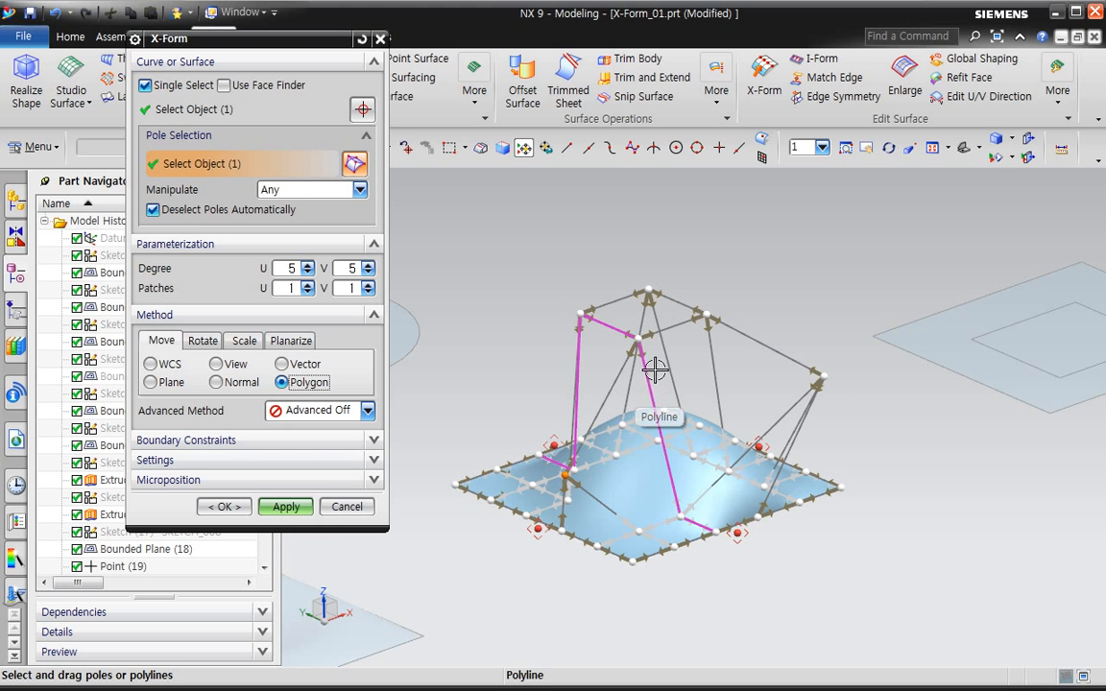
left_click(654, 370)
left_click_drag(657, 394, 641, 420)
middle_click_drag(597, 449, 406, 489)
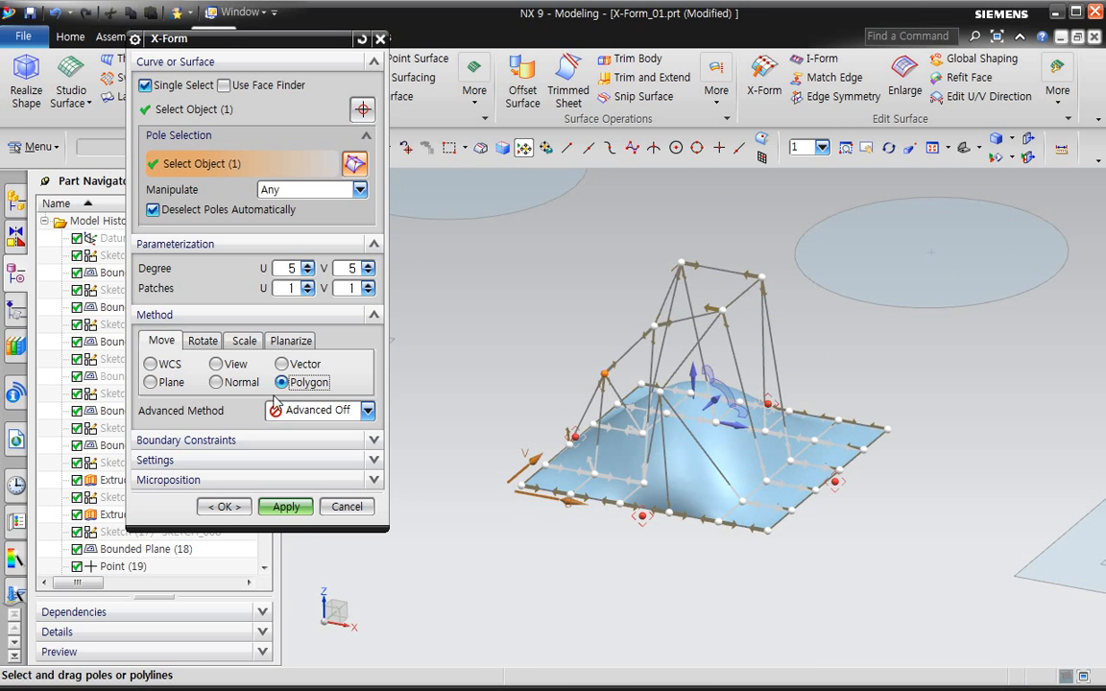
middle_click_drag(717, 555, 681, 578, "shift")
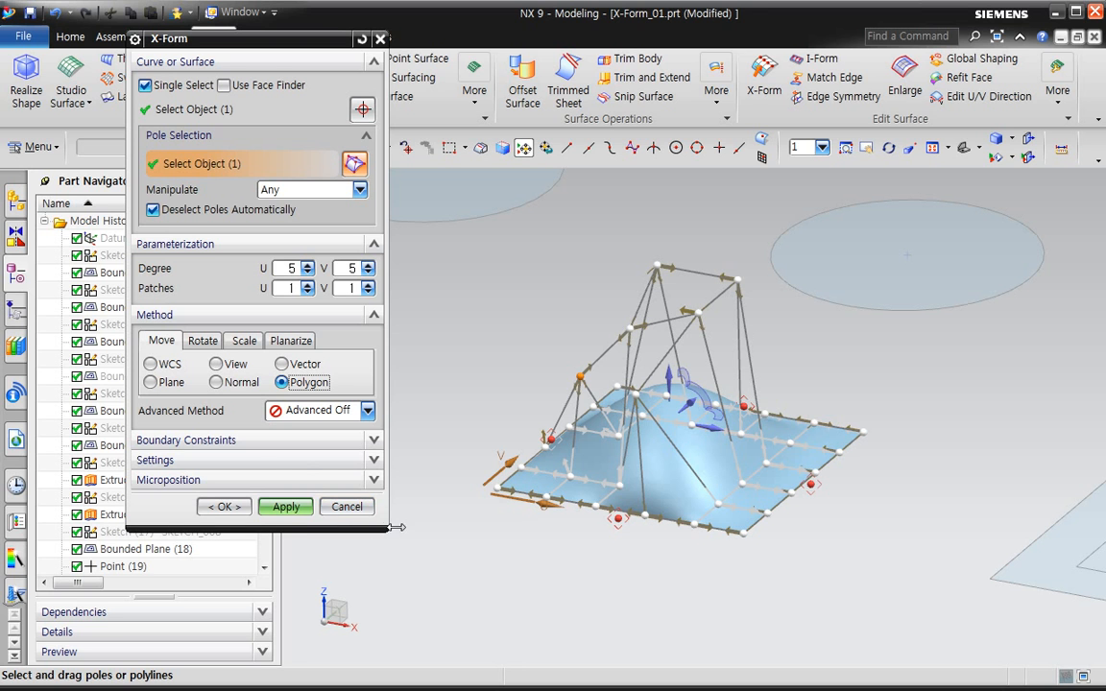
Step: Review the advanced method options and cancel the X-Form edit to discard all pole moves
left_click(330, 413)
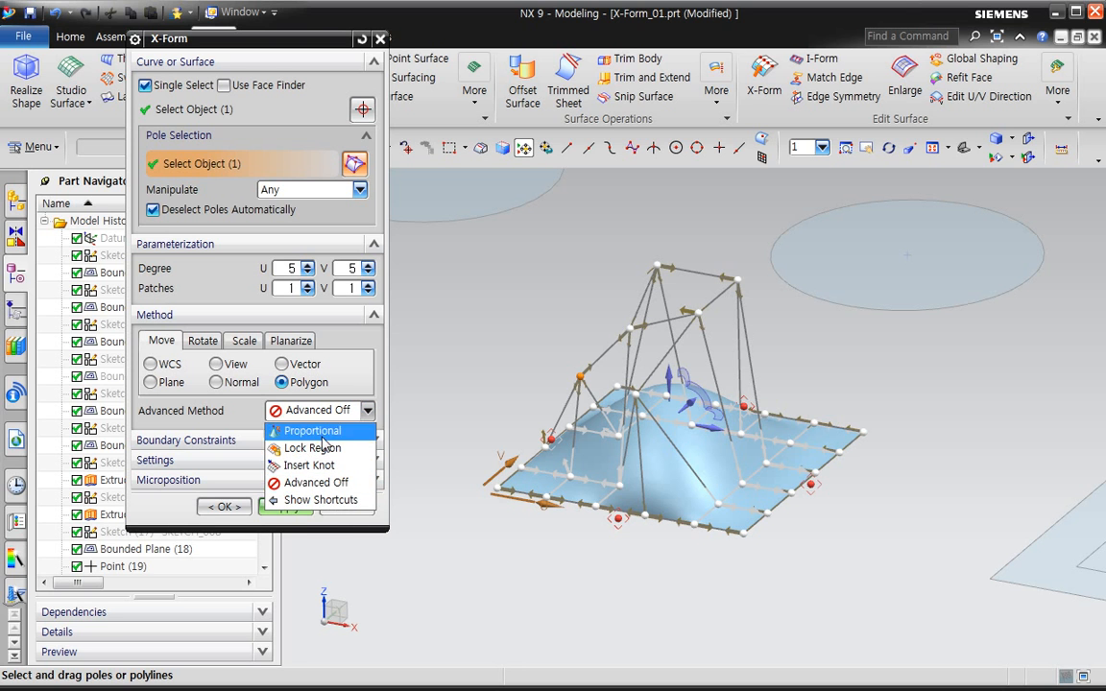
left_click(346, 506)
left_click(346, 506)
scroll(649, 585, "up", 3)
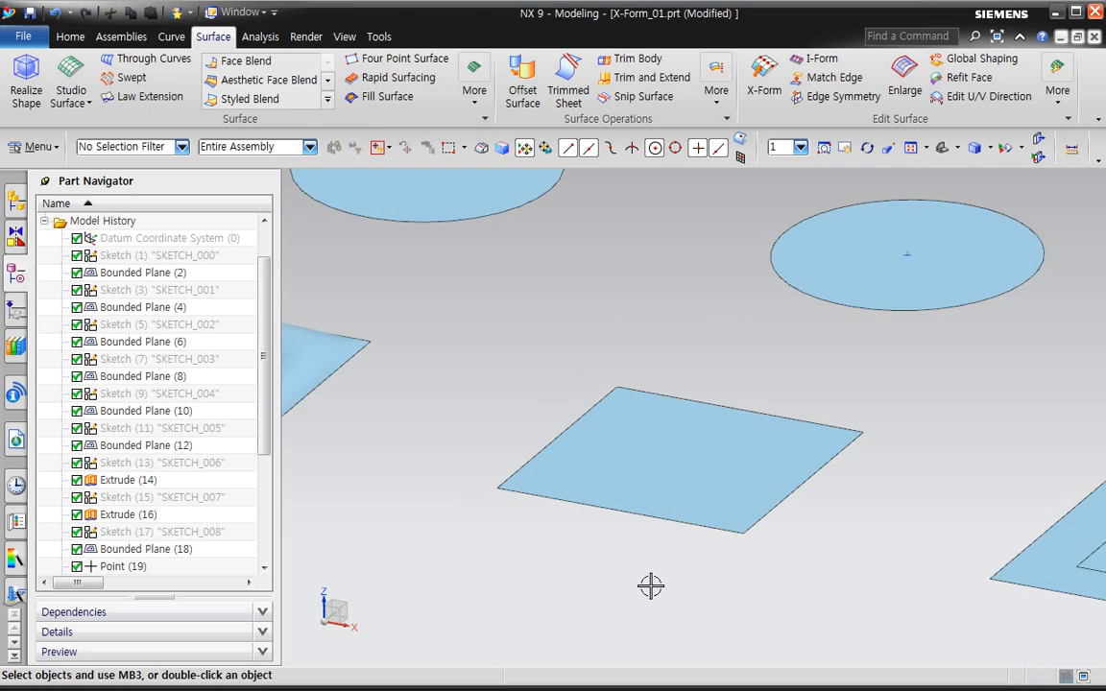
Step: Restart X-Form on the same flat rectangular sheet and set its U and V degrees to 5
left_click(766, 86)
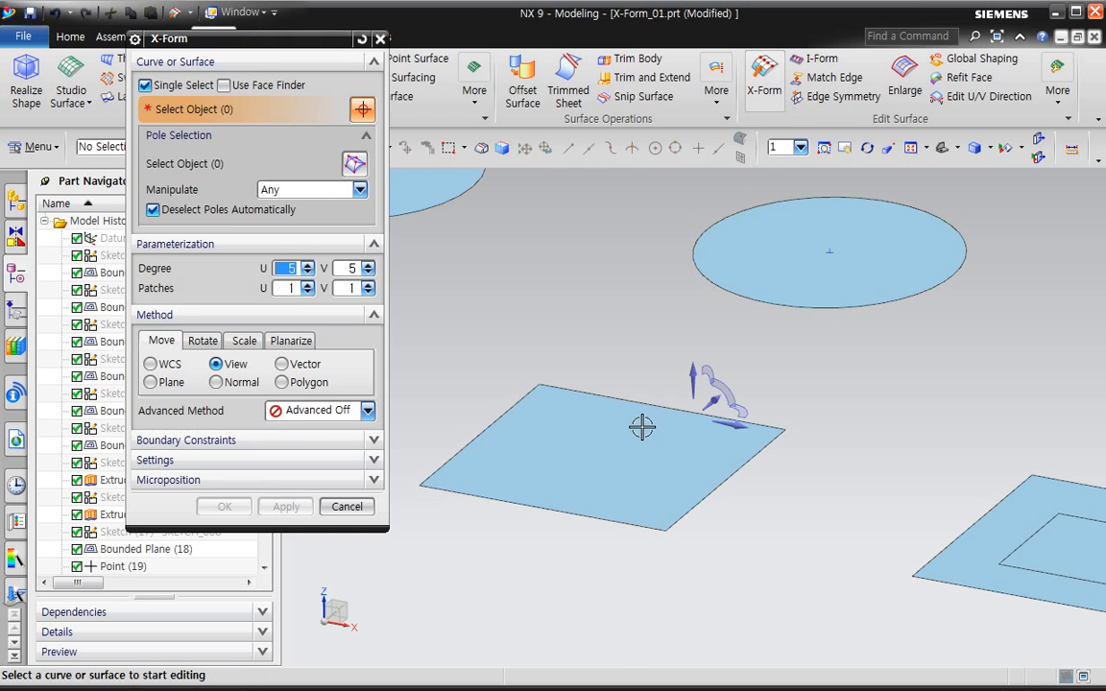
left_click(622, 457)
middle_click_drag(622, 457, 742, 445, "shift")
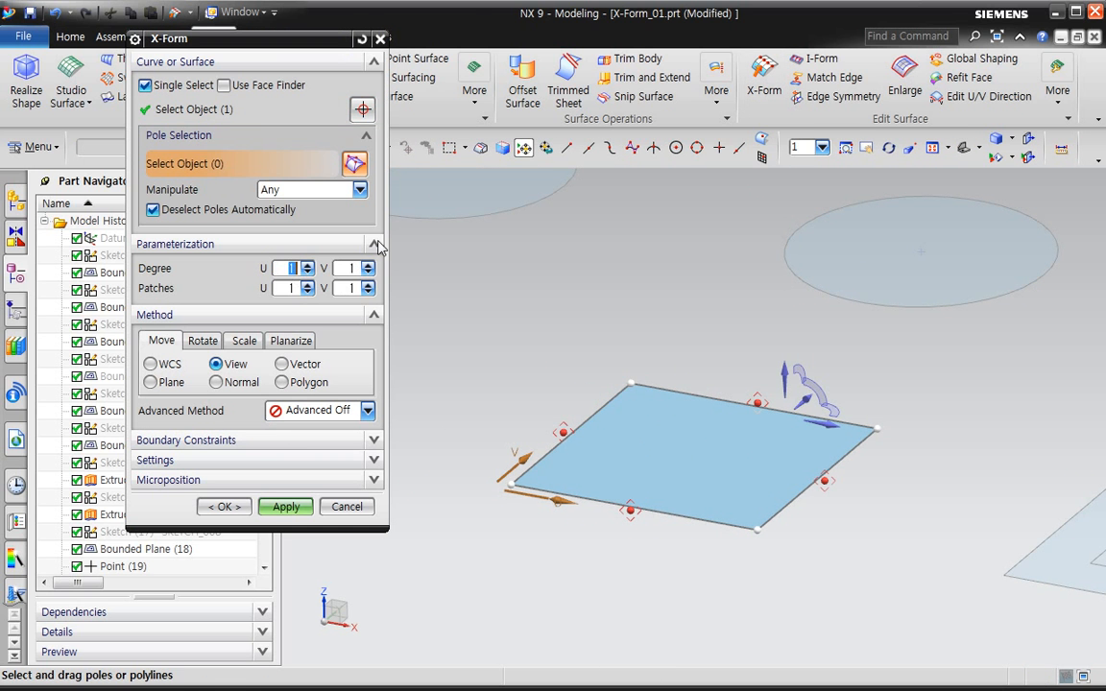
key("Tab")
type("5")
key("Tab")
middle_click_drag(599, 399, 619, 451, "shift")
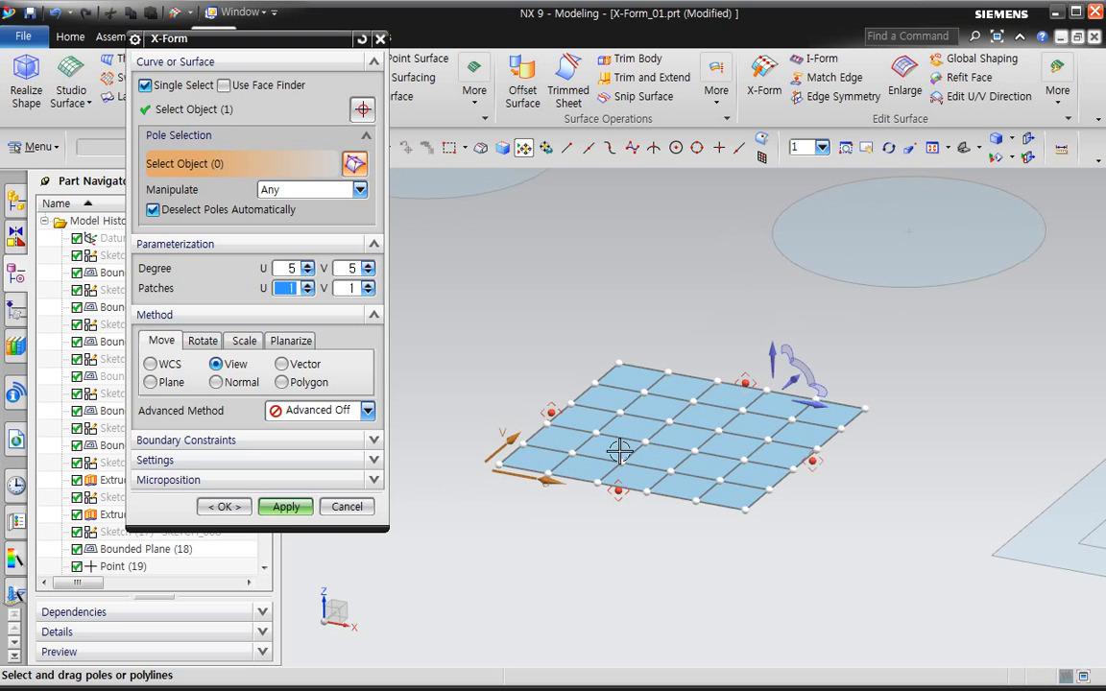
Step: Set the move method to WCS along Z and select the flat sheet's near corner pole
left_click(150, 364)
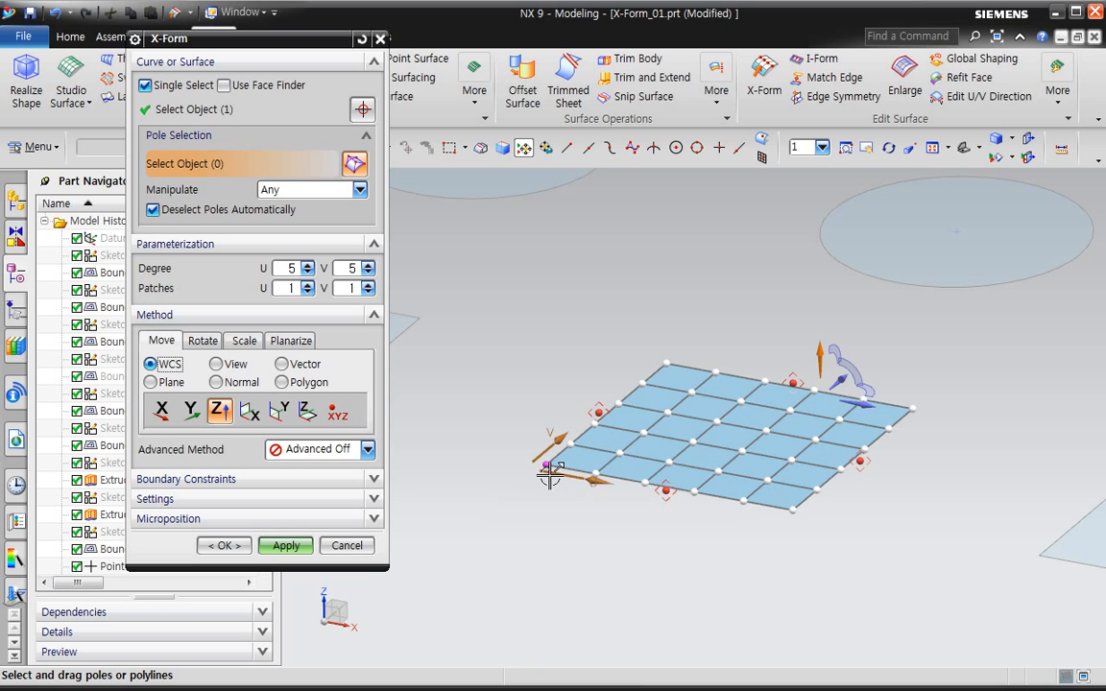
left_click_drag(522, 416, 595, 519)
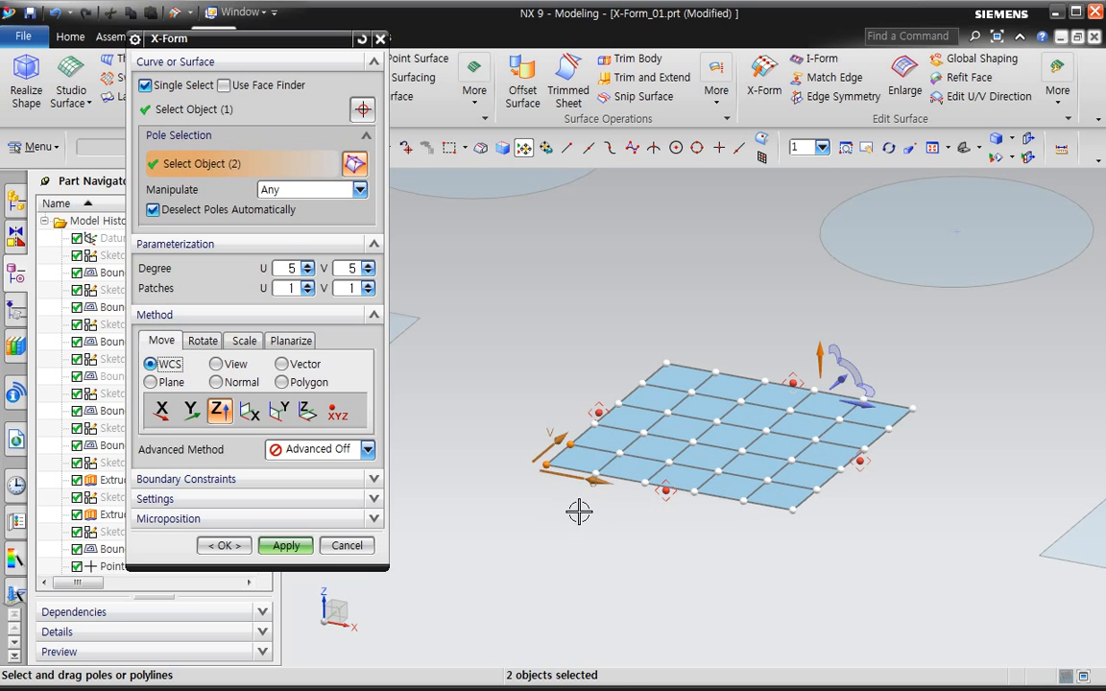
mouse_move(555, 476)
left_mouse_down()
mouse_move(571, 644)
mouse_move(549, 363)
mouse_move(566, 578)
mouse_move(561, 464)
mouse_move(566, 526)
mouse_move(571, 489)
left_mouse_up()
key("ctrl+z")
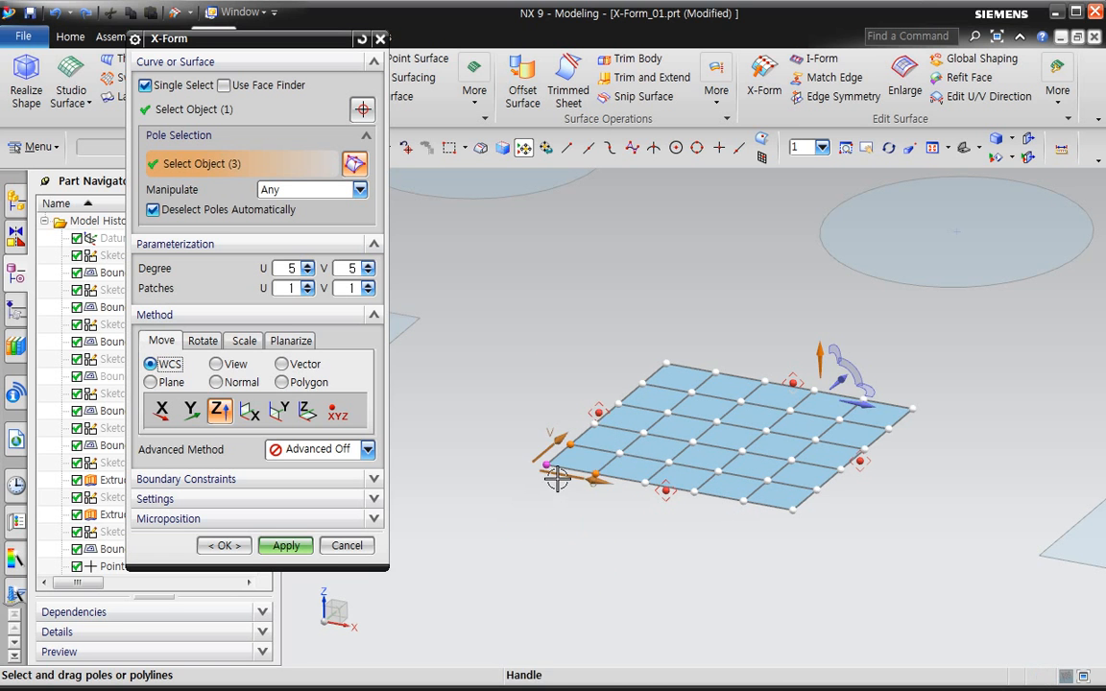
key("Escape")
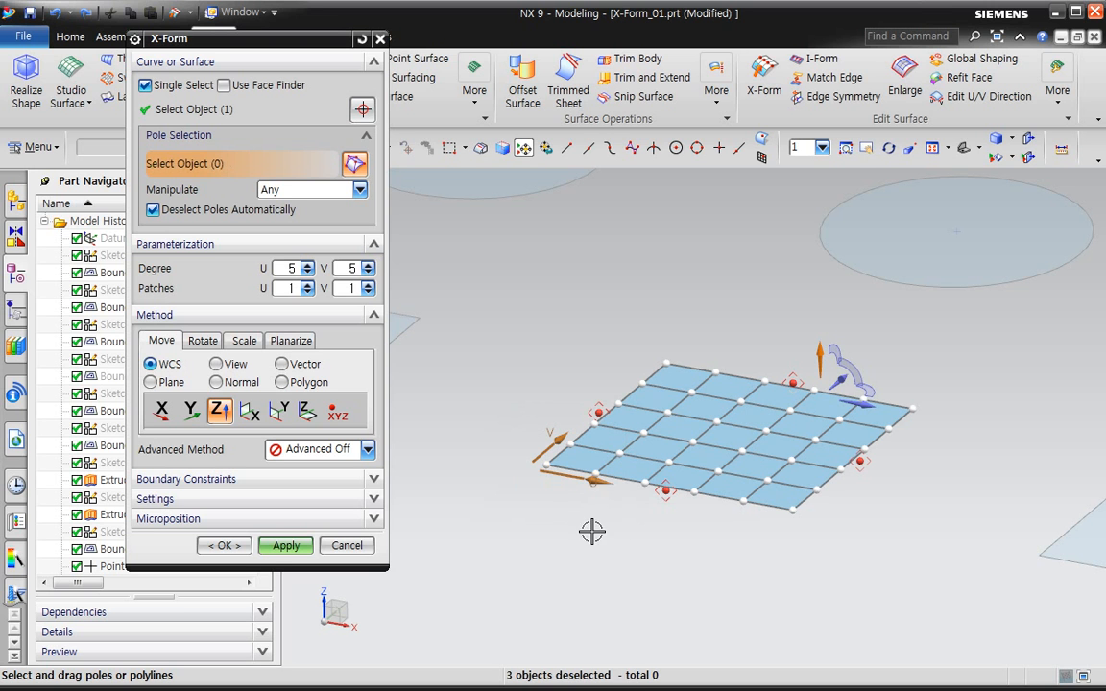
mouse_move(560, 474)
left_mouse_down()
mouse_move(555, 634)
mouse_move(545, 477)
mouse_move(549, 635)
mouse_move(540, 451)
mouse_move(558, 588)
mouse_move(564, 476)
left_mouse_up()
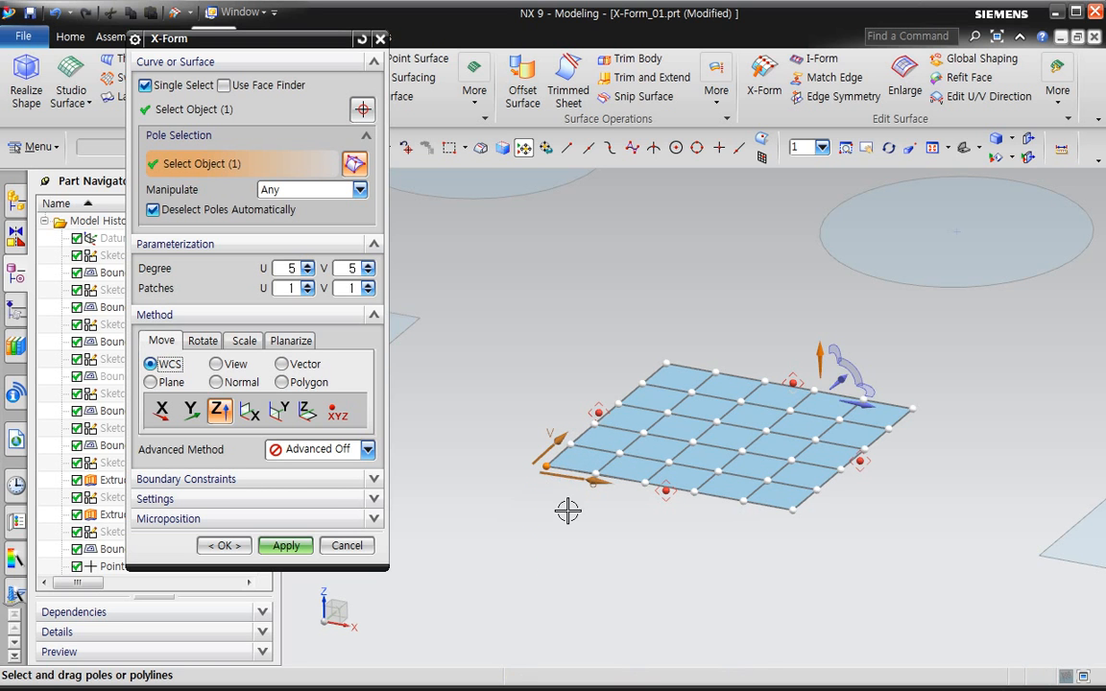
Step: Set the advanced method to Proportional and collapse the Parameterization and Curve or Surface groups
left_click(322, 457)
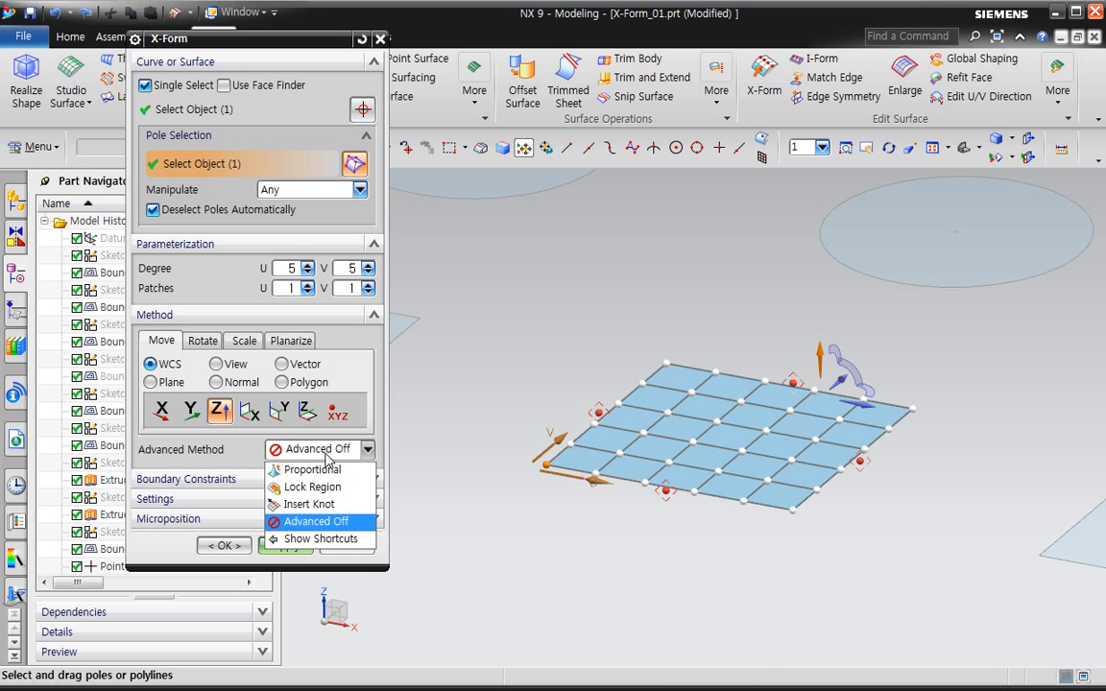
left_click(317, 467)
scroll(638, 523, "up", 2)
middle_click_drag(639, 523, 696, 519, "shift")
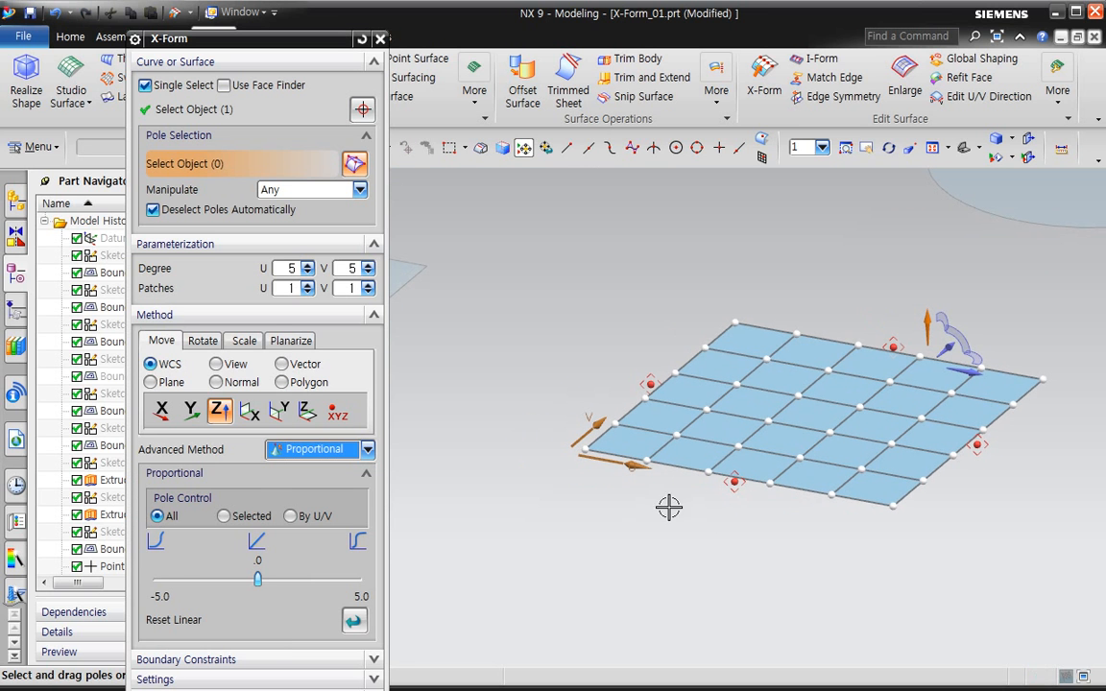
left_click(374, 244)
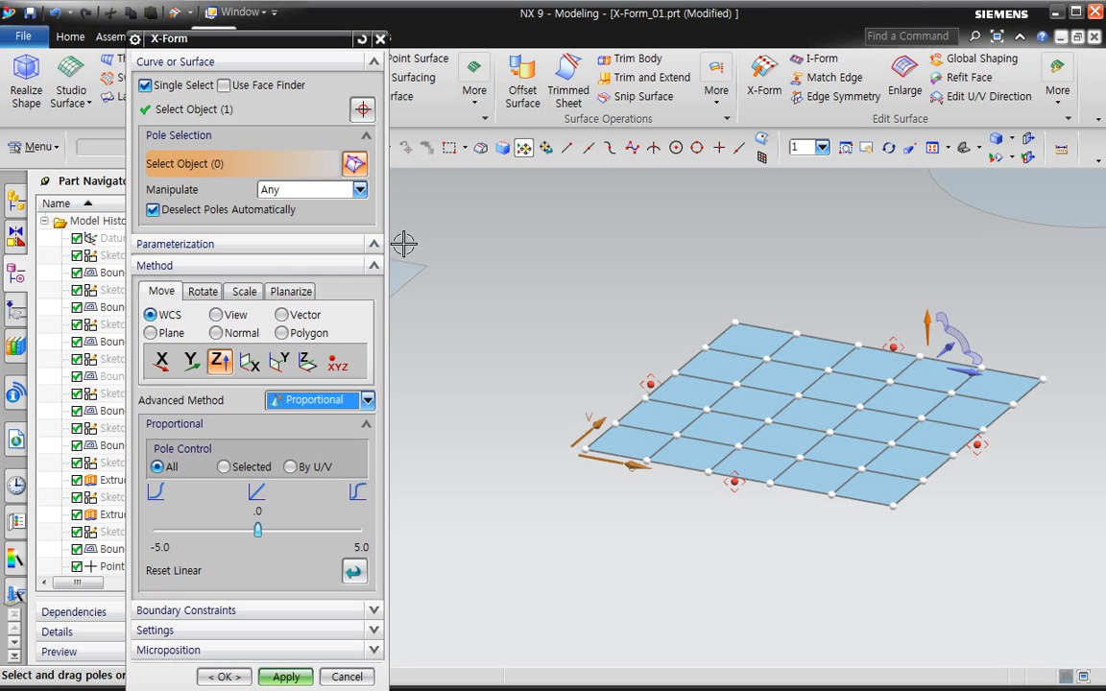
left_click(374, 62)
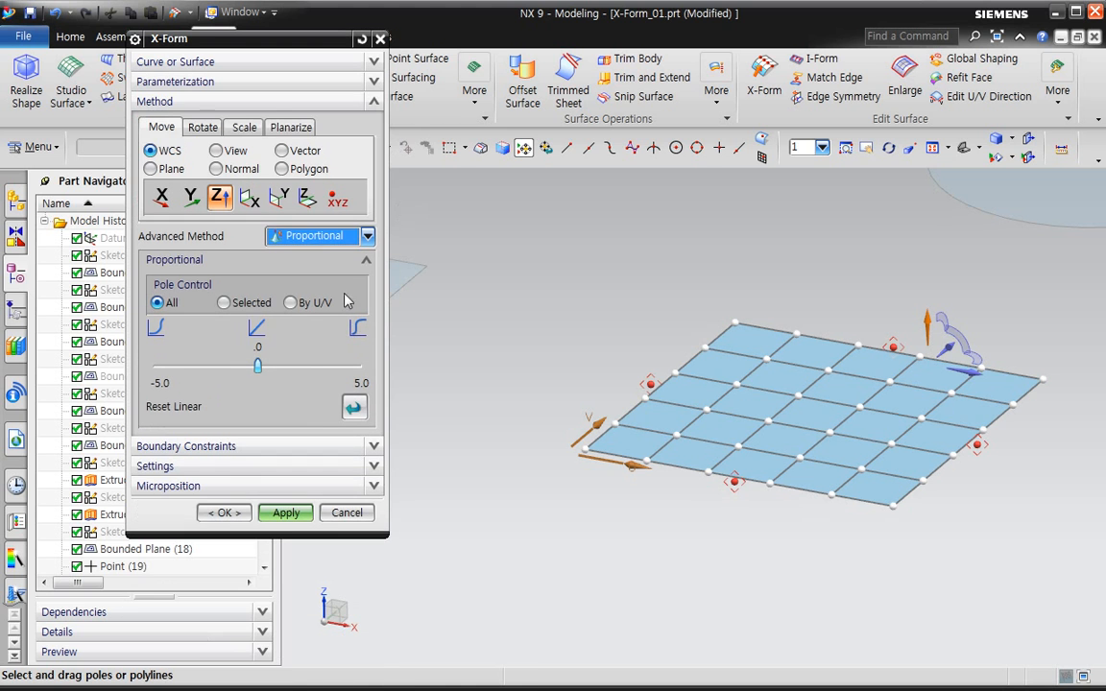
Step: Lower the sheet's near corner pole along Z, then set the proportional factor to -5.0 and raise the pole partway
left_click_drag(588, 451, 611, 470)
left_click_drag(595, 468, 846, 602)
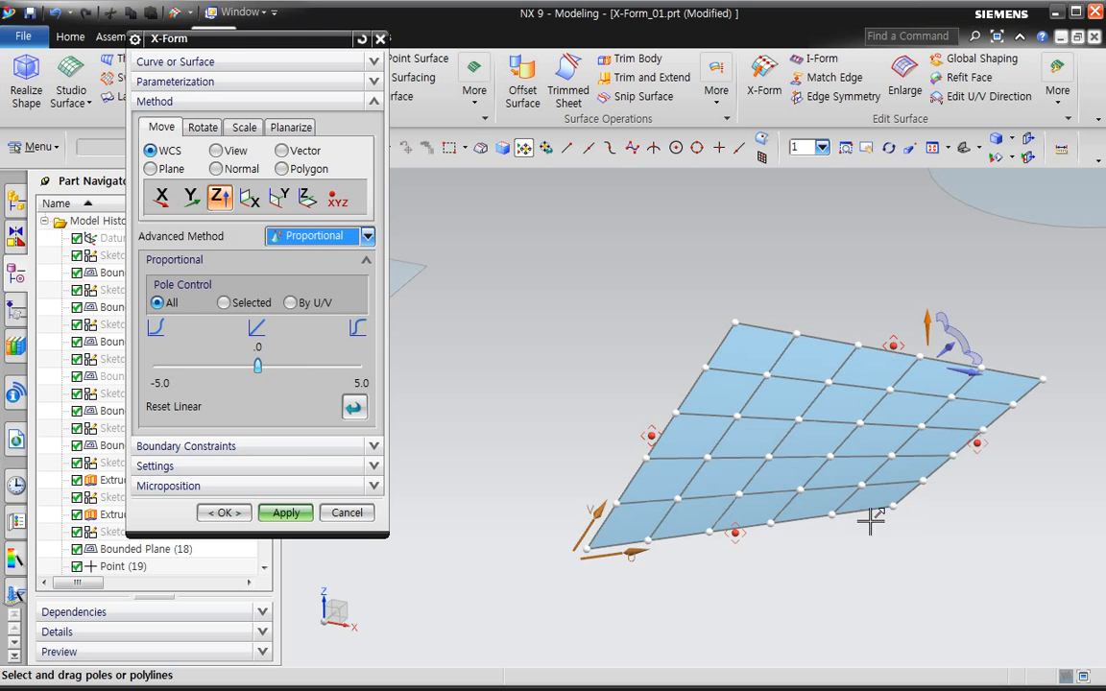
left_click_drag(258, 367, 149, 376)
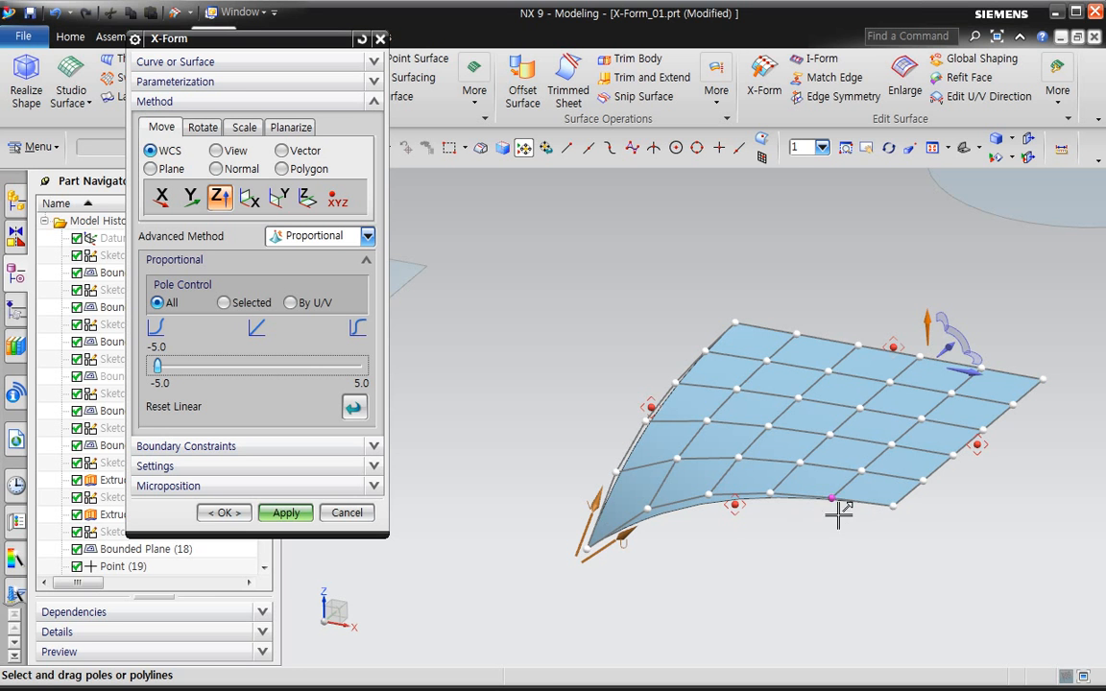
left_click_drag(589, 553, 602, 511)
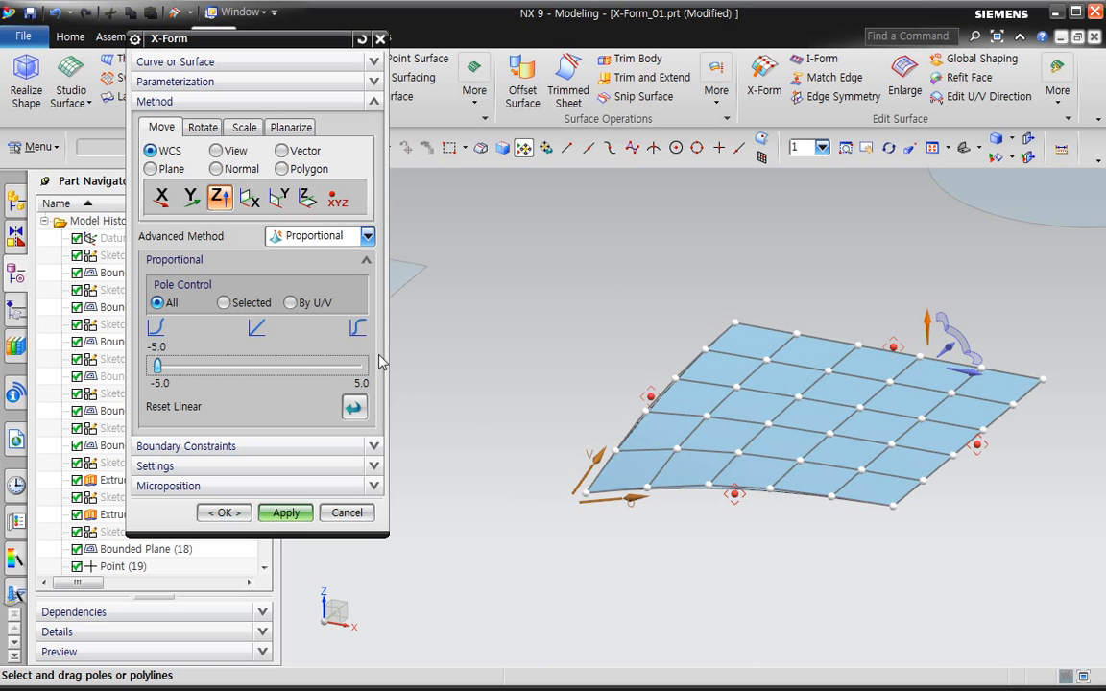
Step: Raise the corner pole along Z with the proportional factor at 5.0, then readjust and raise it further with the factor at -5.0
left_click_drag(159, 366, 394, 374)
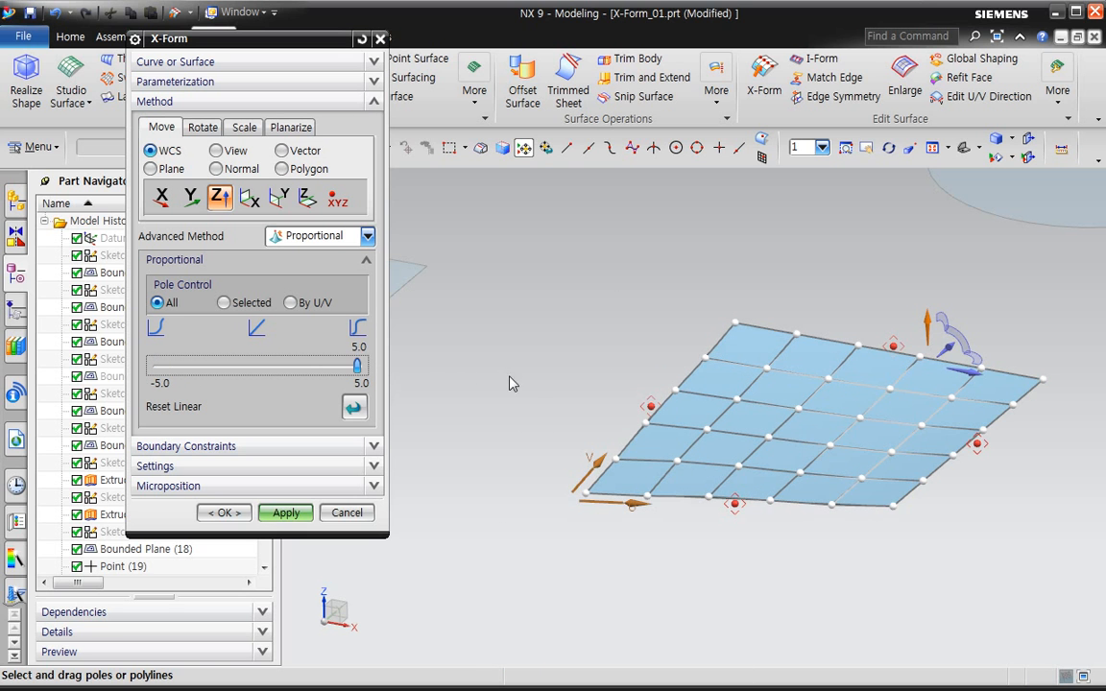
left_click_drag(585, 493, 585, 372)
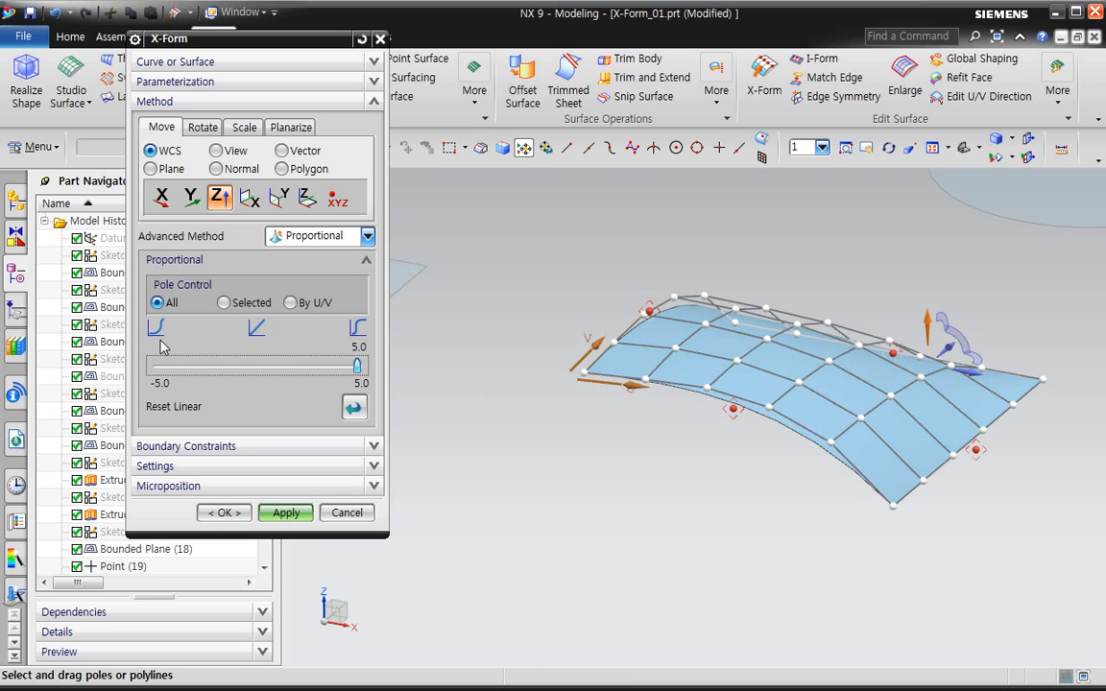
left_click_drag(358, 363, 158, 365)
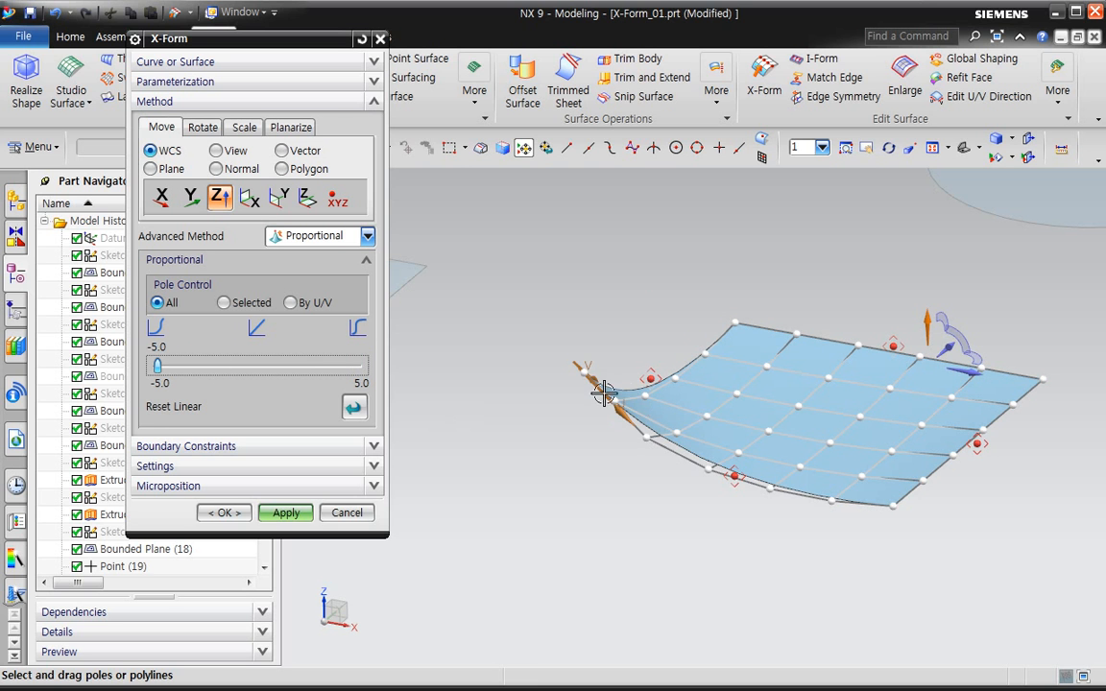
left_click_drag(598, 383, 707, 462)
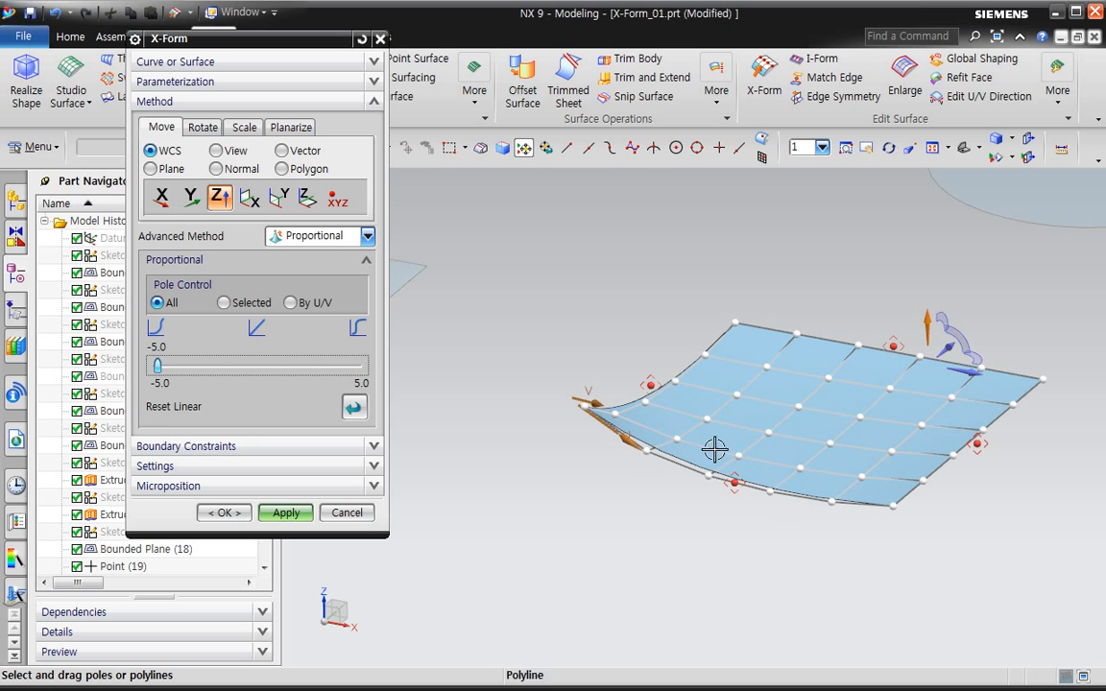
left_click_drag(588, 404, 579, 280)
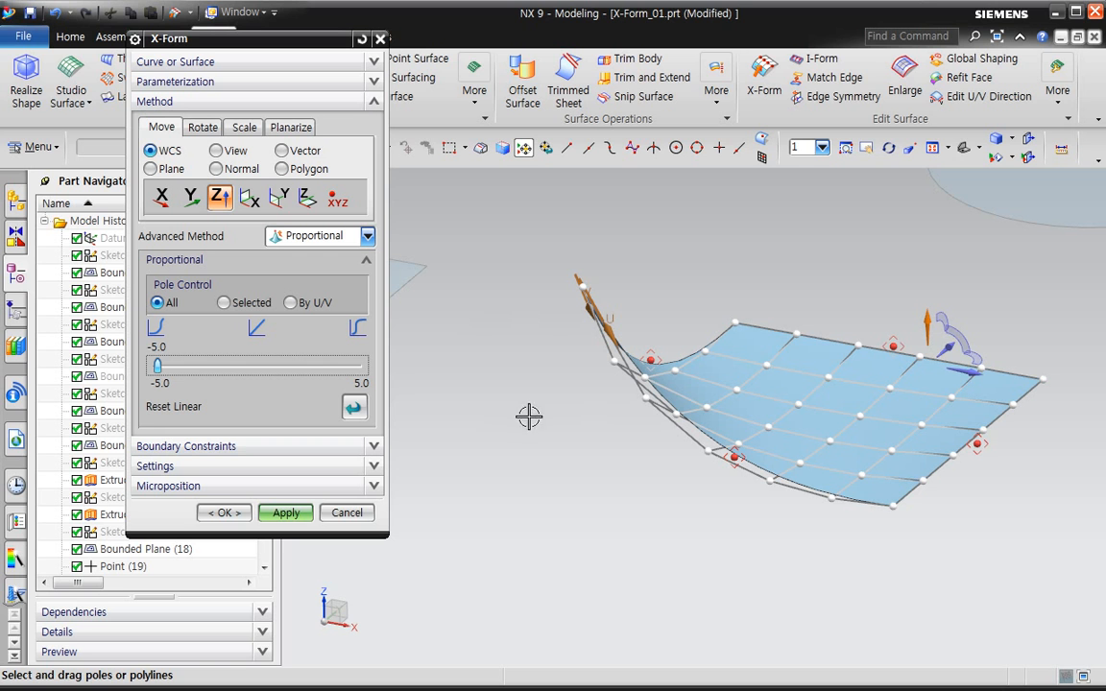
Step: Set the proportional factor to 5.0 and lower the raised corner pole along Z
left_click_drag(157, 366, 357, 365)
left_click_drag(590, 271, 624, 408)
middle_click_drag(624, 408, 572, 495)
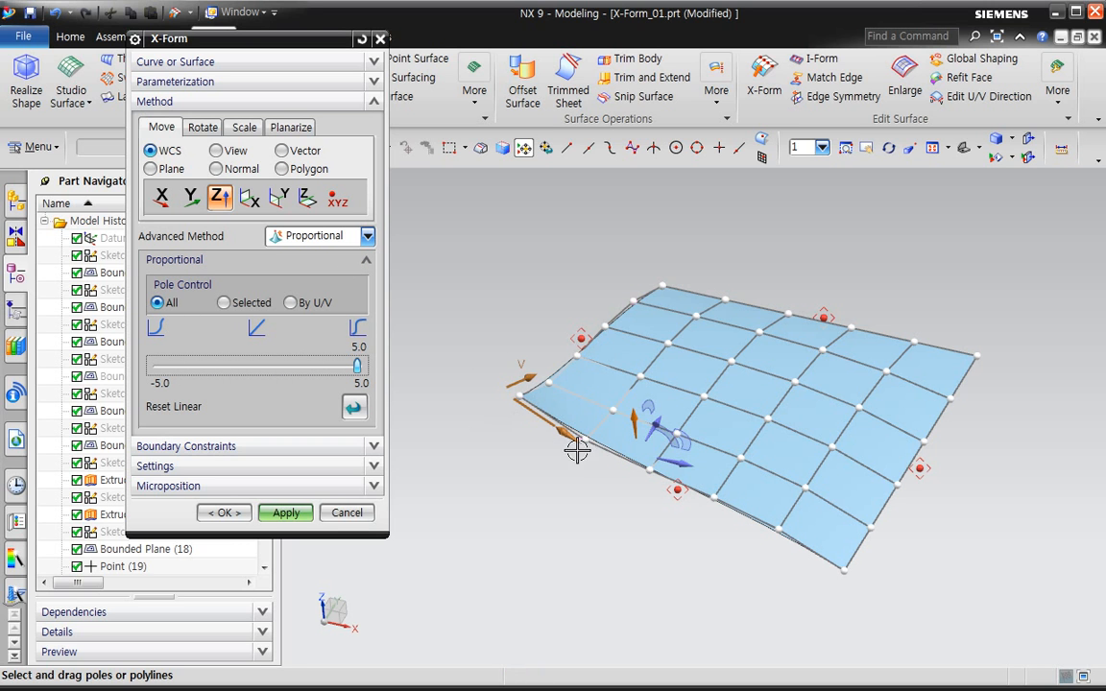
mouse_move(537, 415)
left_mouse_down()
mouse_move(521, 328)
mouse_move(545, 511)
mouse_move(546, 419)
mouse_move(522, 427)
left_mouse_up()
Step: Turn the advanced method off and undo the proportional corner pole moves
left_click(326, 244)
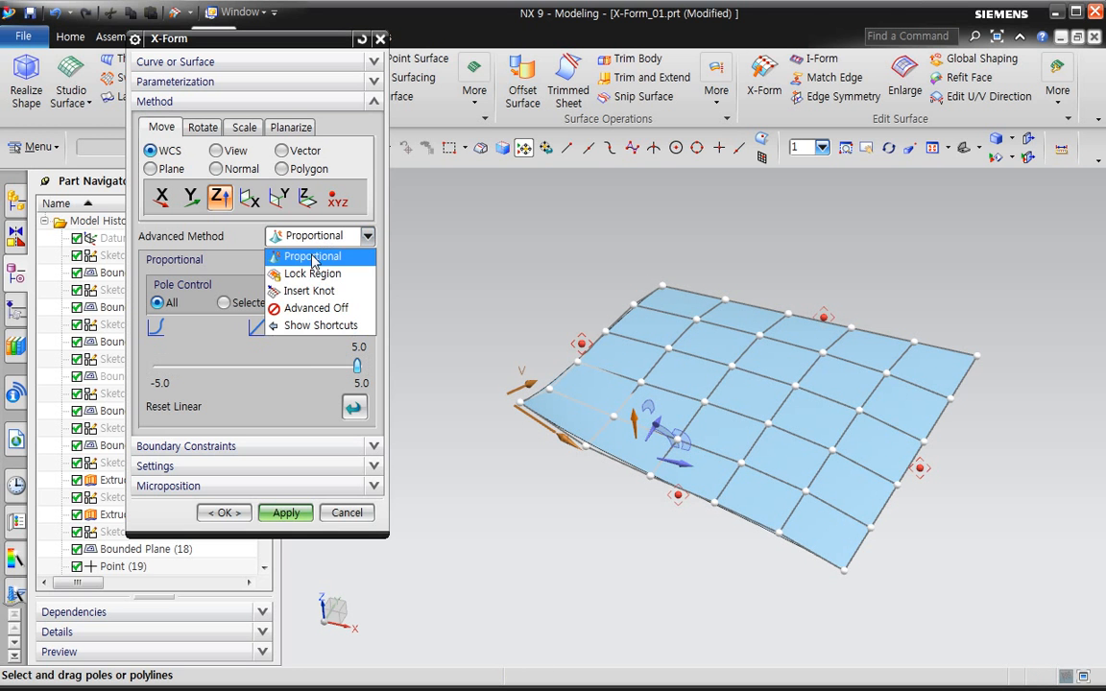
left_click(312, 300)
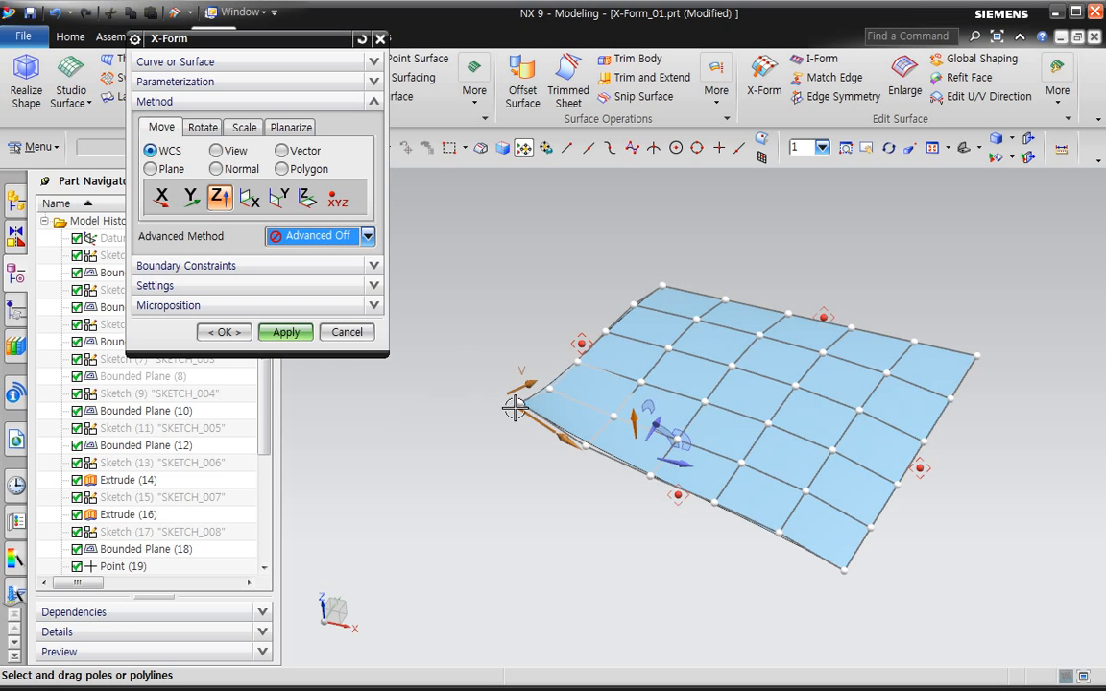
key("ctrl+z")
key("ctrl+z")
key("ctrl+z")
key("ctrl+z")
key("ctrl+z")
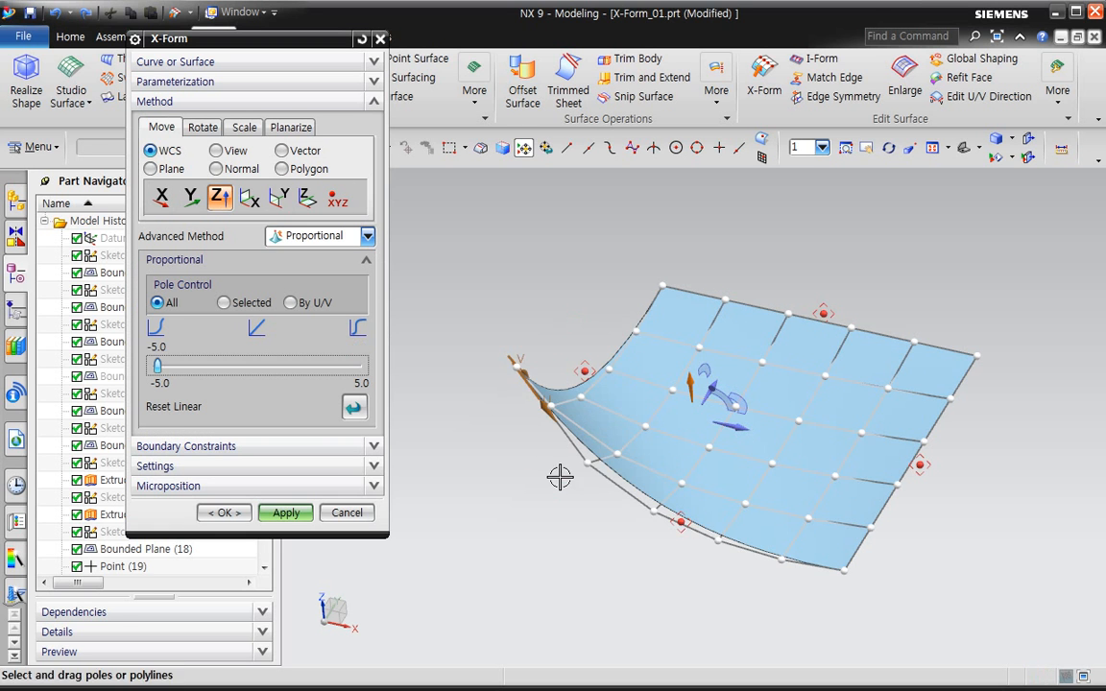
key("ctrl+z")
key("ctrl+z")
key("ctrl+z")
key("ctrl+z")
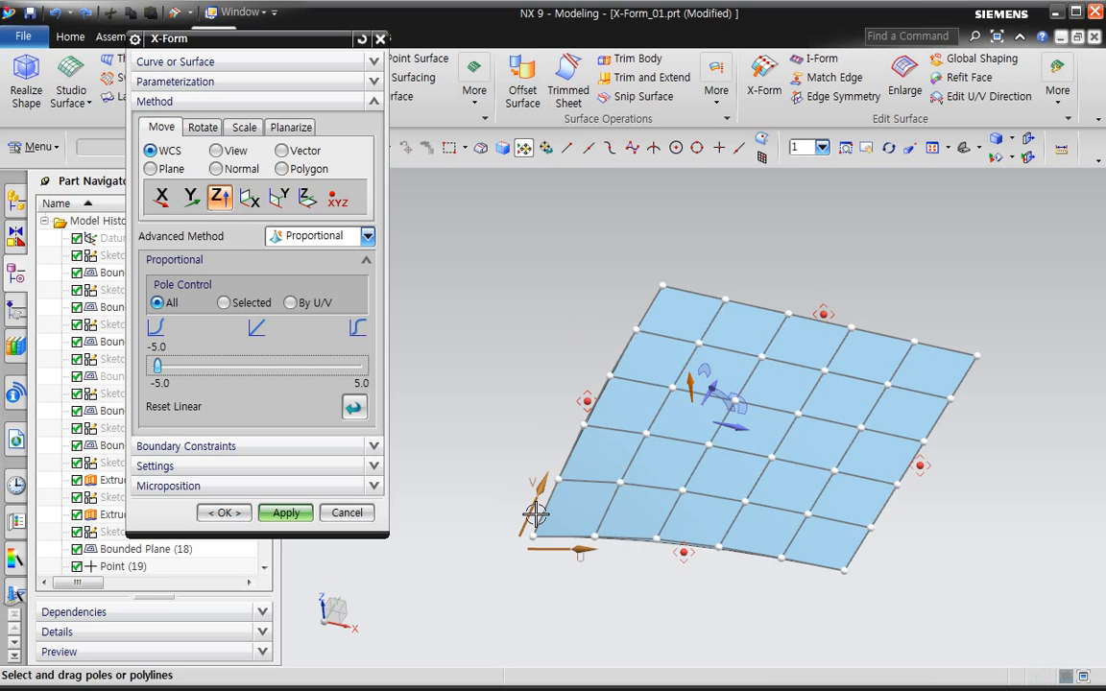
key("ctrl+z")
key("ctrl+z")
key("ctrl+z")
key("ctrl+z")
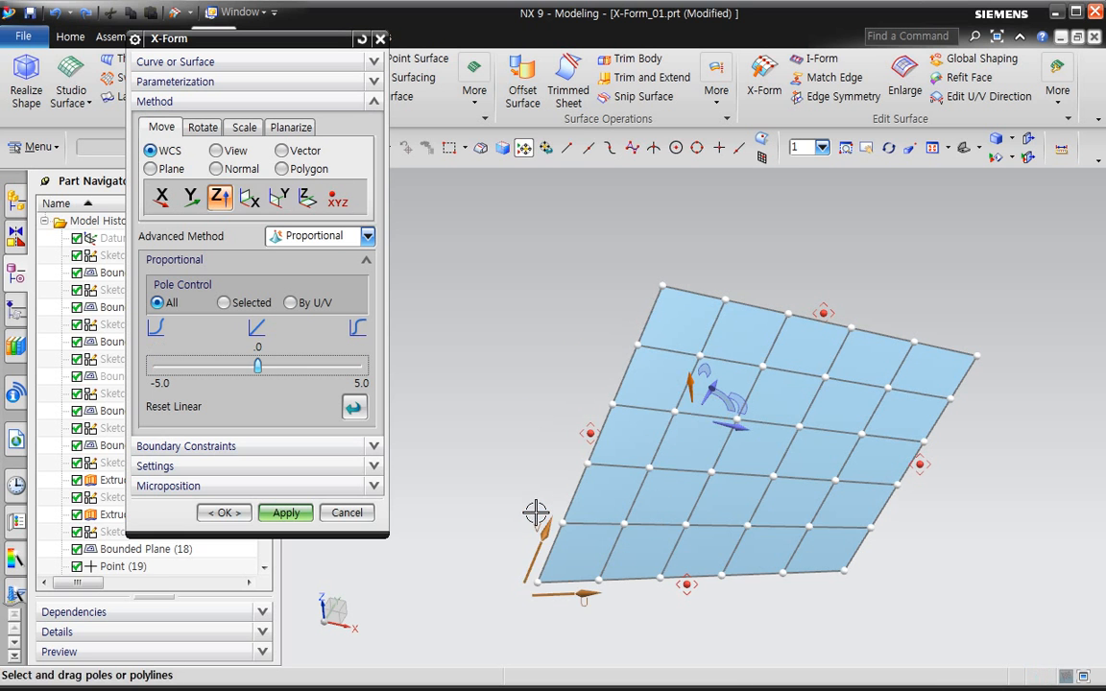
Step: Set the advanced method to Advanced Off and raise only the near corner pole along Z
left_click(367, 235)
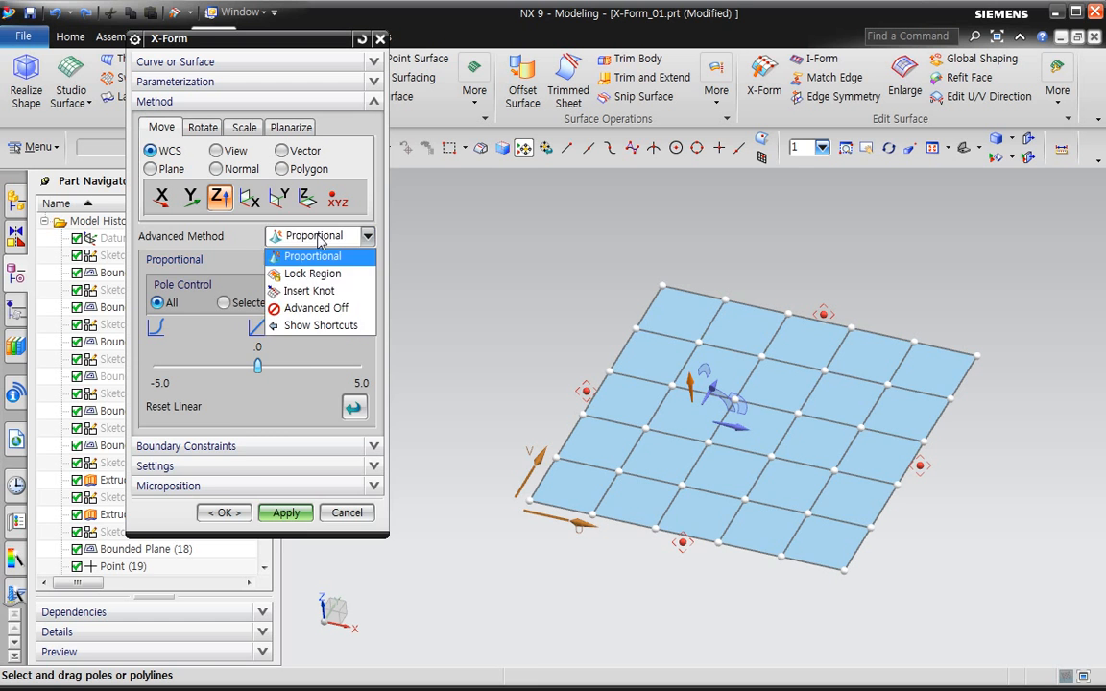
left_click(323, 309)
mouse_move(531, 500)
left_mouse_down()
mouse_move(531, 394)
mouse_move(538, 488)
left_mouse_up()
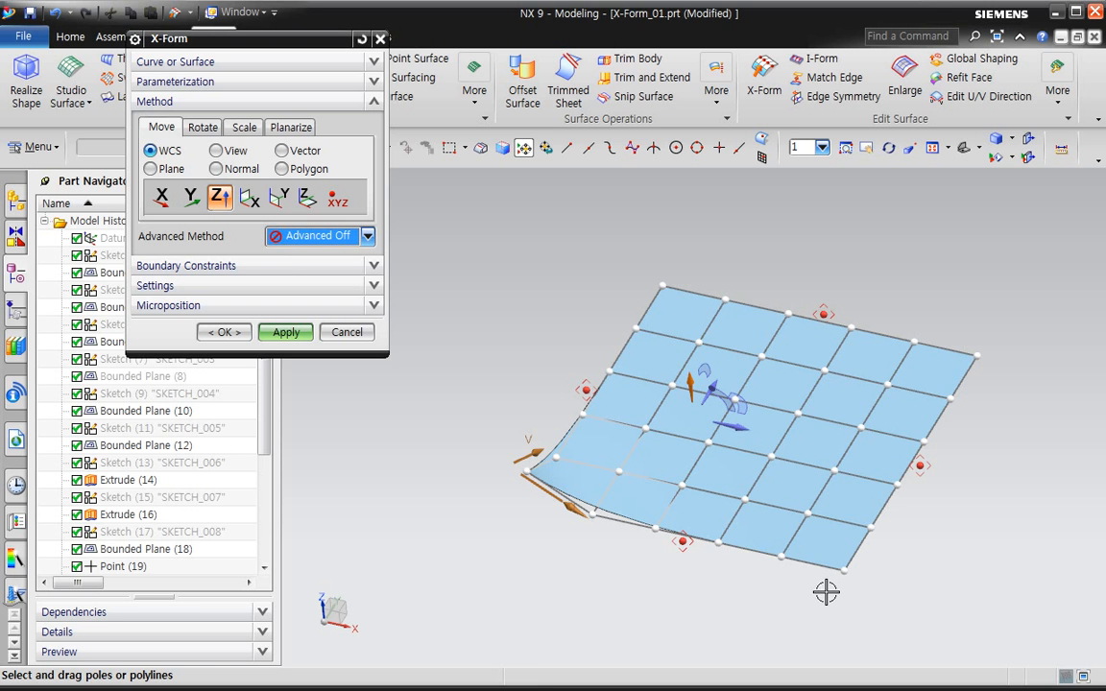
left_click_drag(570, 495, 534, 471)
left_click_drag(500, 496, 443, 422)
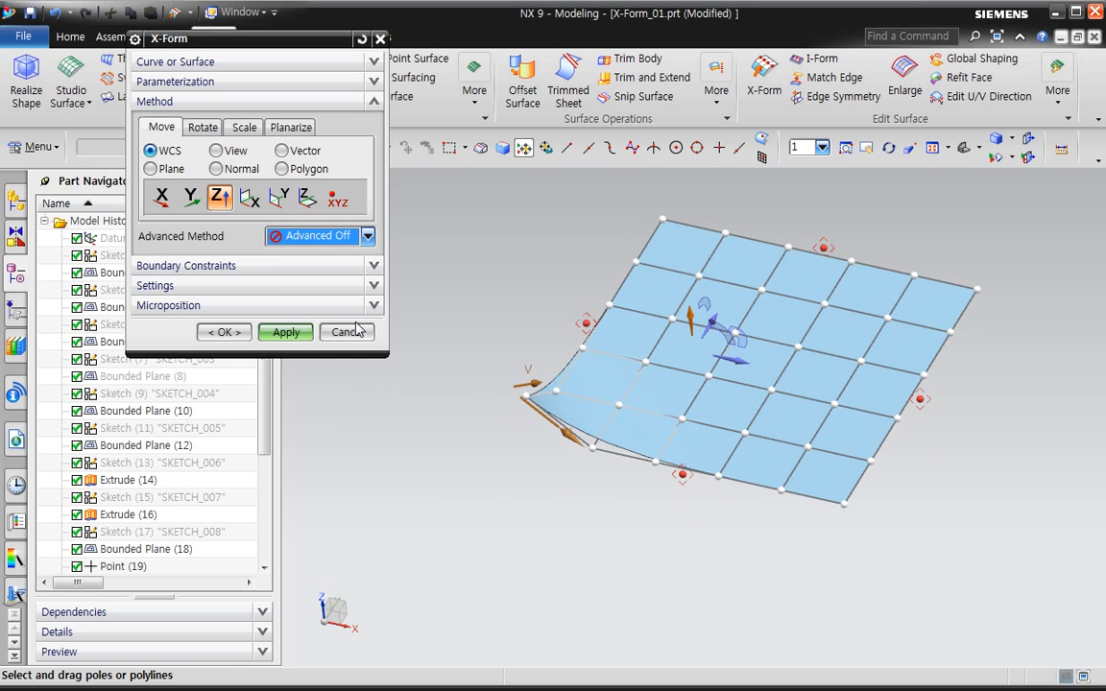
Step: Reset the X-Form settings to discard the pole move, and set the sheet's U and V degrees to 5
left_click(332, 237)
left_click(331, 239)
left_click_drag(327, 40, 324, 97)
left_click(357, 97)
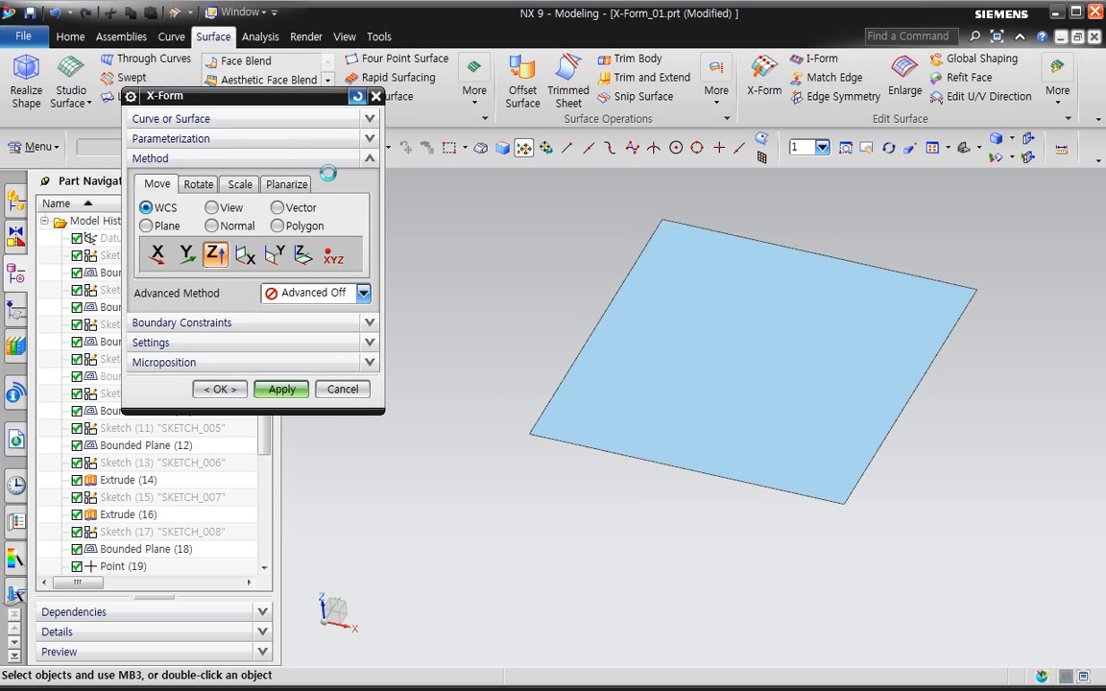
type("5")
key("Tab")
type("5")
key("Tab")
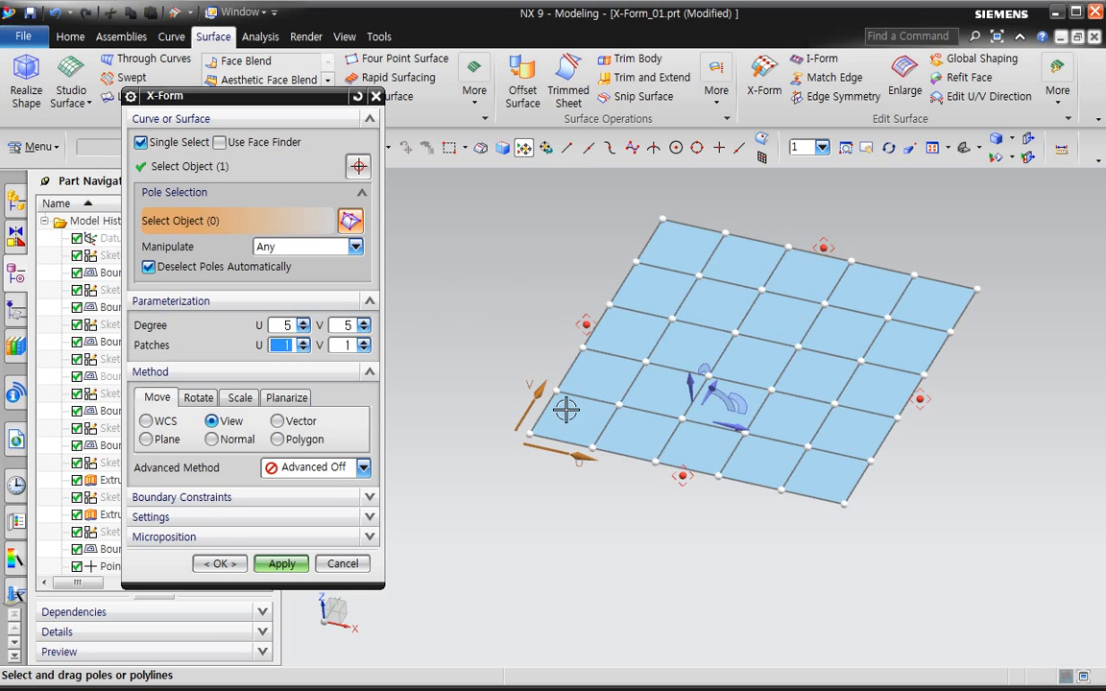
Step: Set the move method to WCS and the advanced method to Lock Region
left_click(145, 421)
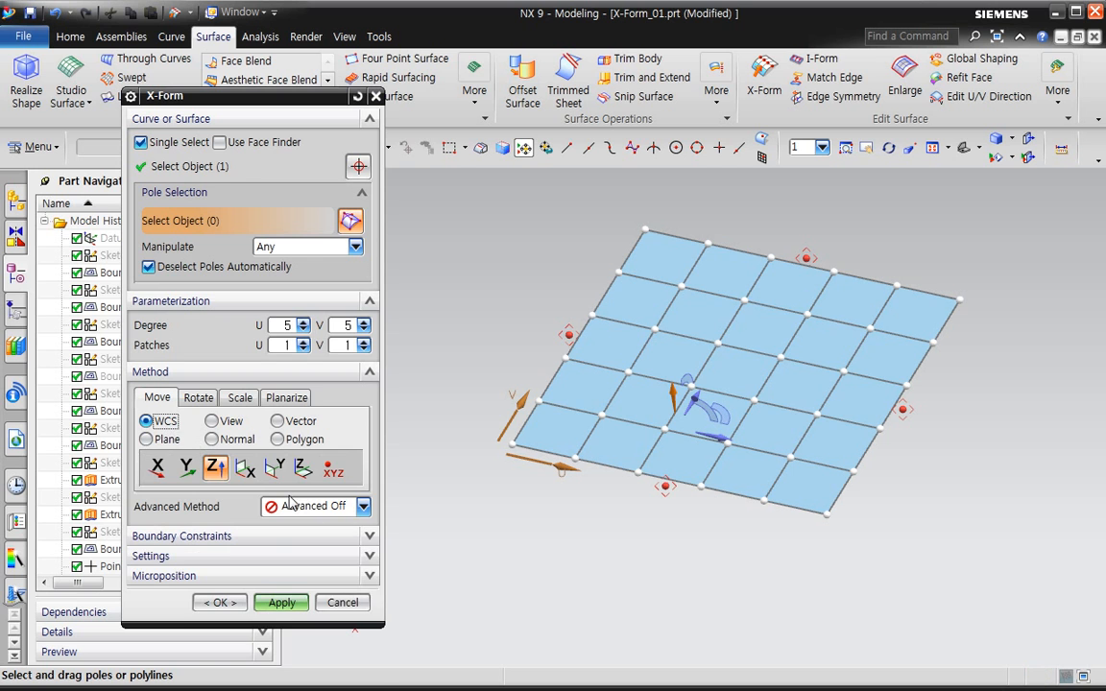
left_click(285, 509)
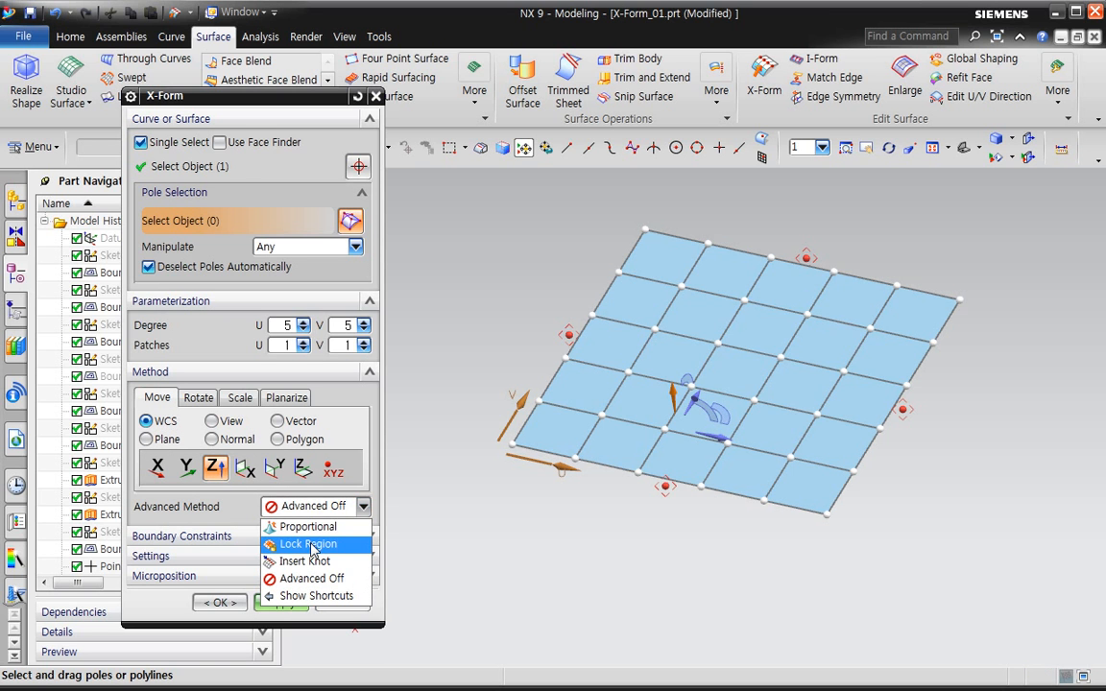
left_click(308, 545)
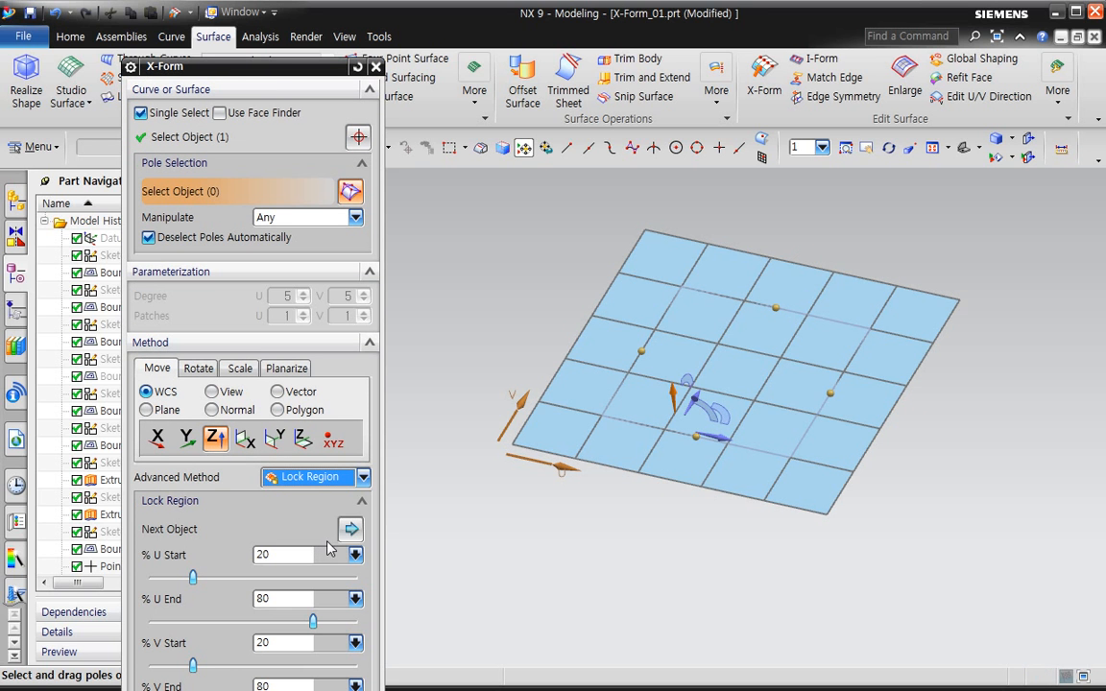
Step: Set the Lock Region Start values to 10 for both U and V, accepting the knot insertion each time
left_click(370, 272)
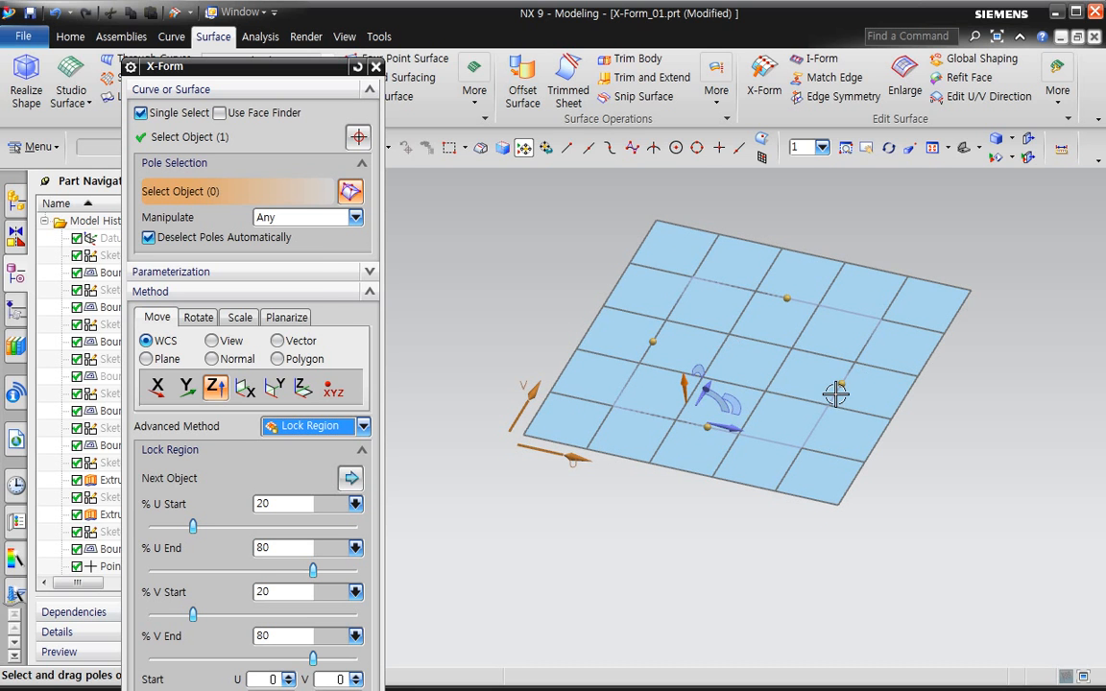
left_click(370, 271)
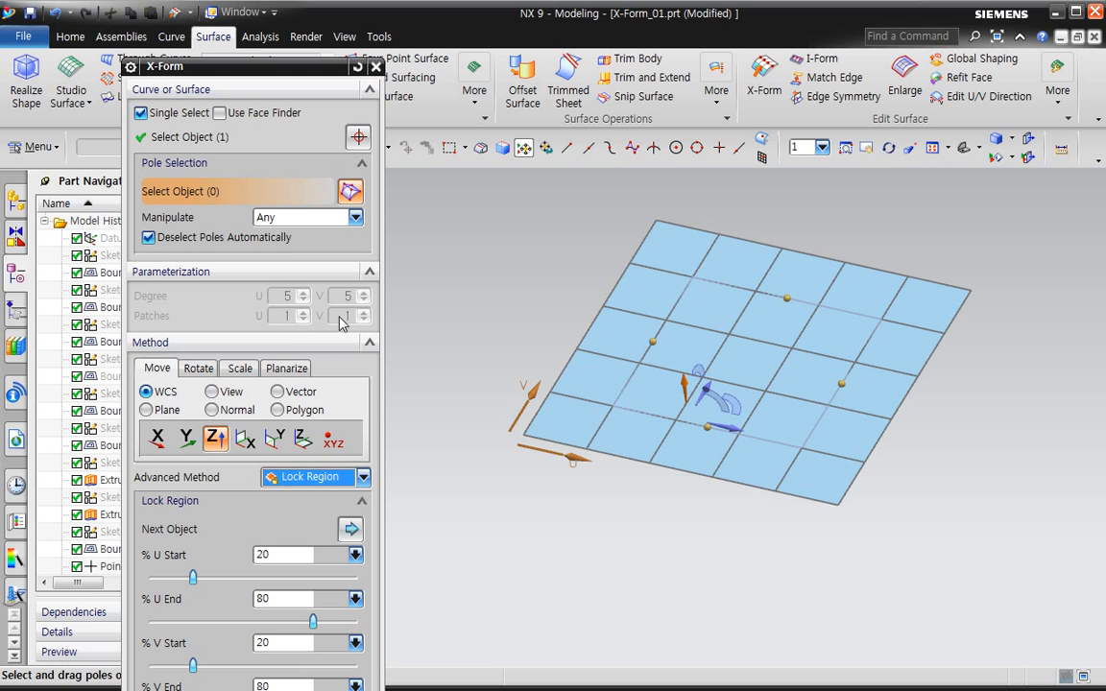
left_click(370, 166)
left_click(344, 190)
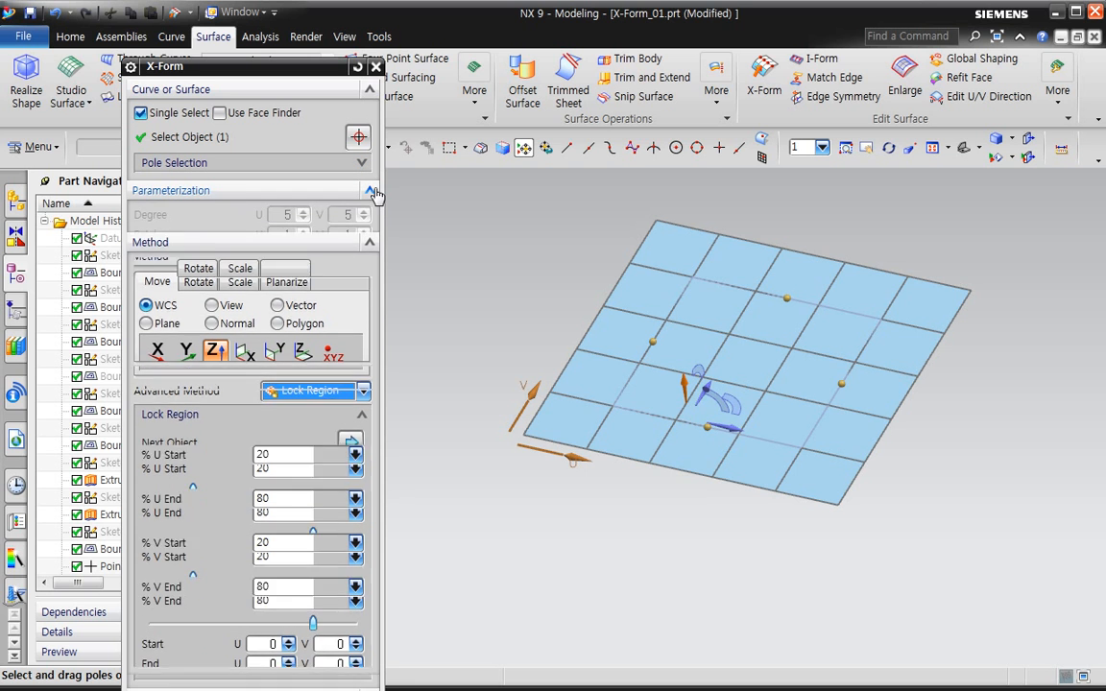
left_click(272, 599)
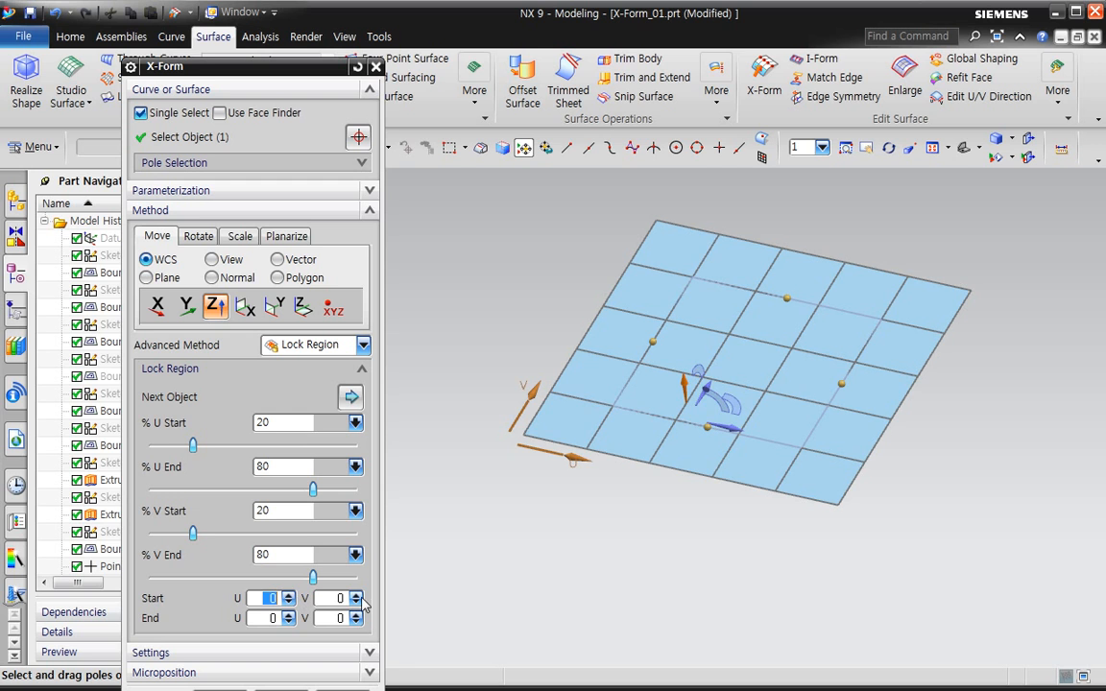
type("10")
key("Return")
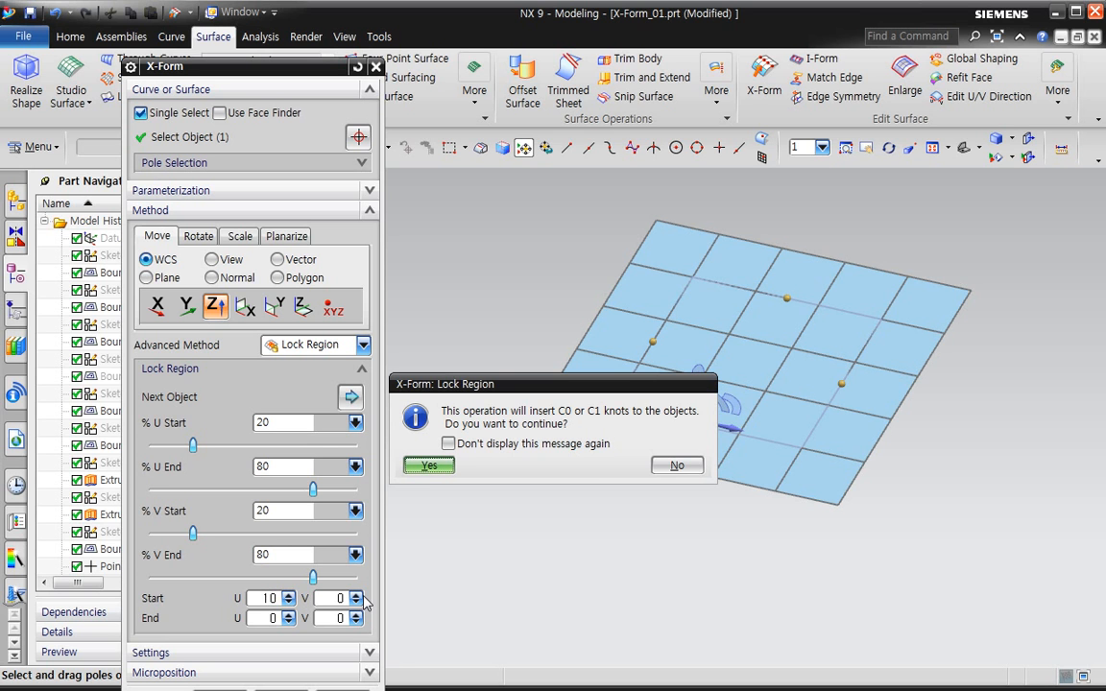
left_click(429, 466)
left_click(336, 599)
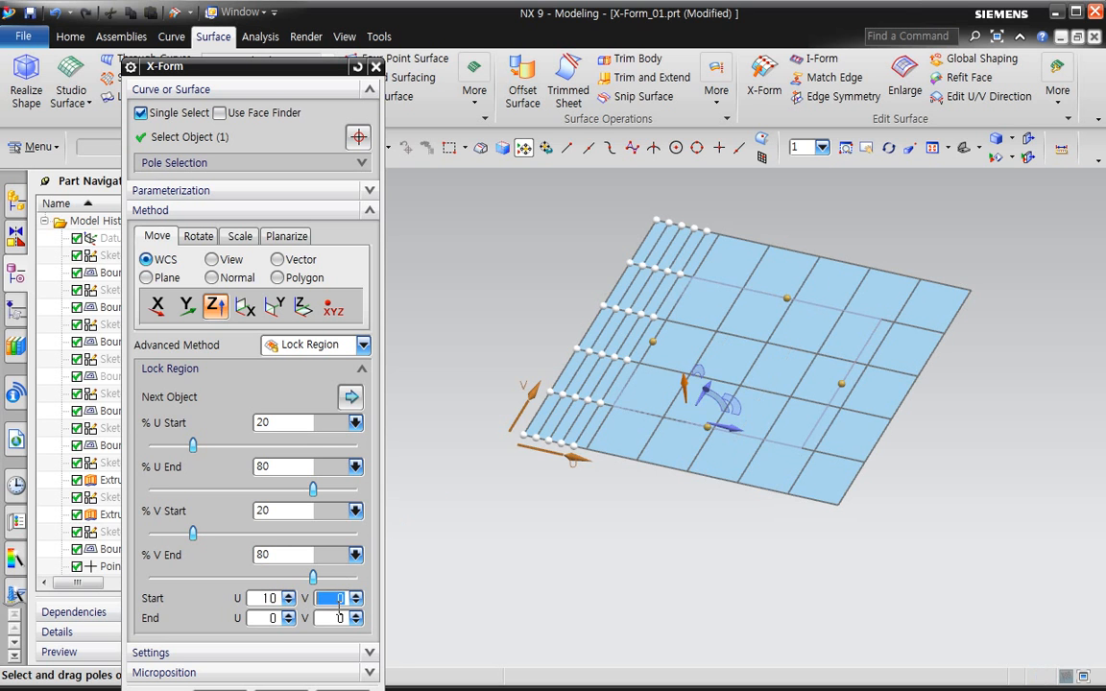
type("10")
key("Return")
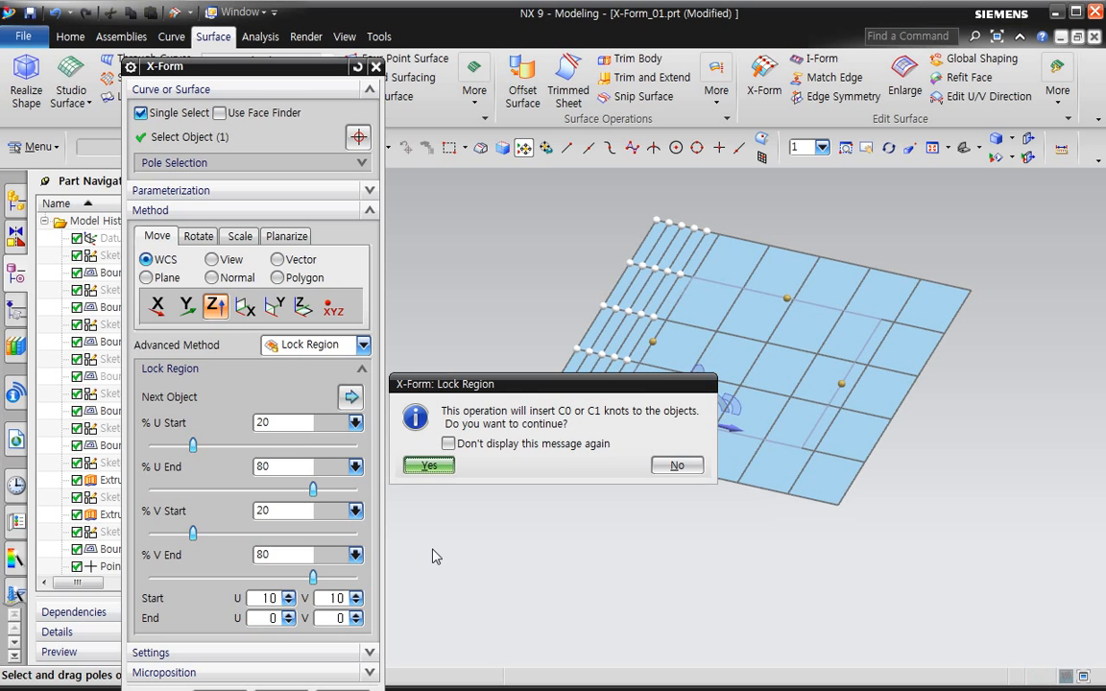
left_click(434, 464)
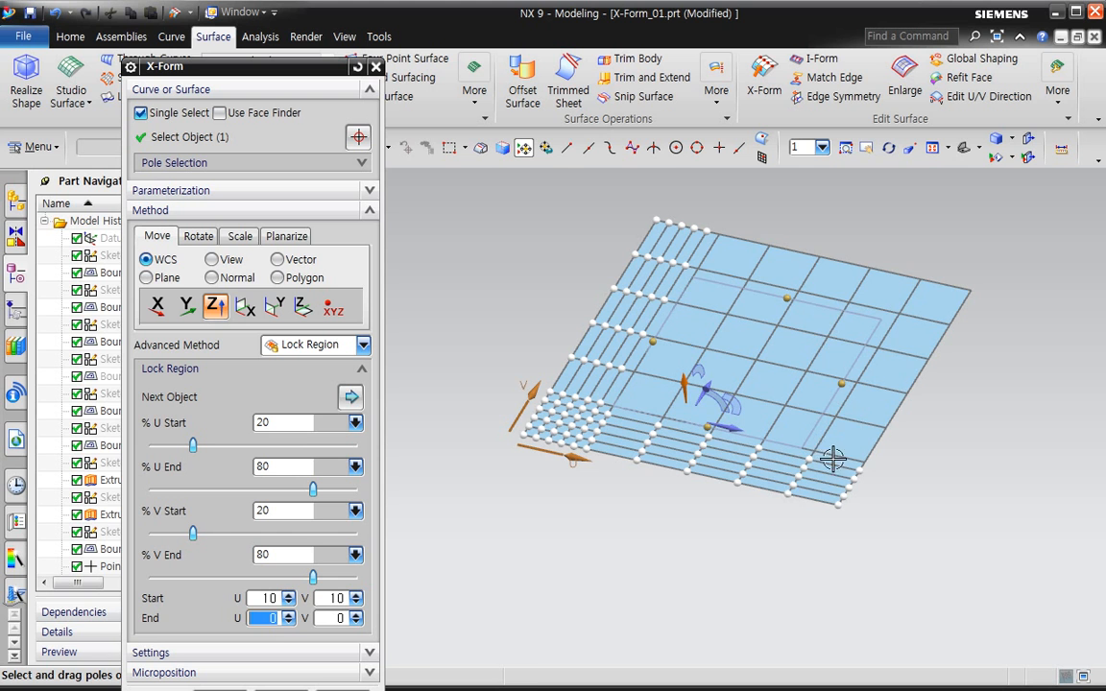
Step: Resize the locked region to U Start 26.41%, V Start 31%, U End 100% and V End 100%
mouse_move(642, 536)
middle_mouse_down()
mouse_move(600, 480)
mouse_move(653, 522)
mouse_move(634, 526)
middle_mouse_up()
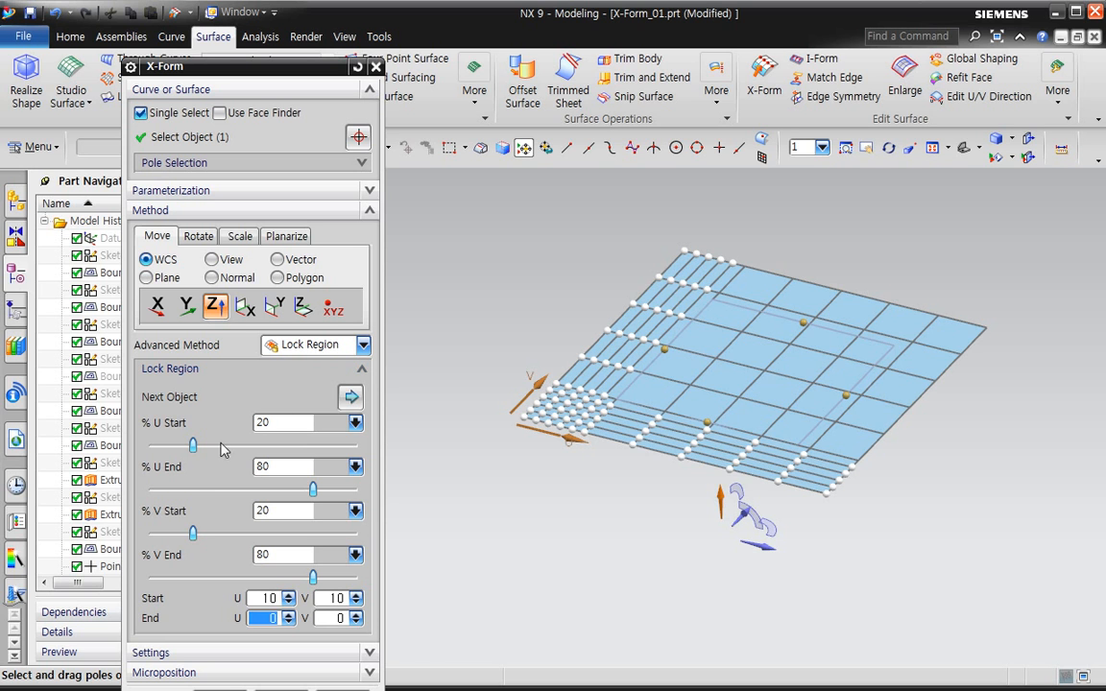
left_click_drag(195, 447, 209, 446)
left_click_drag(728, 433, 740, 415)
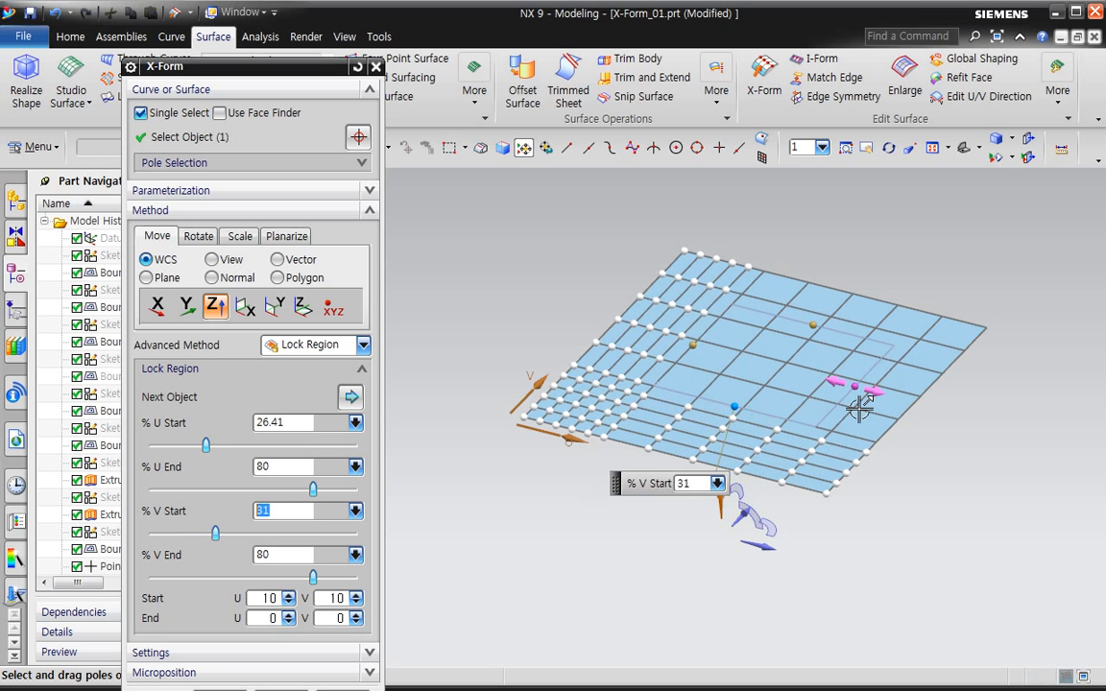
left_click_drag(847, 401, 924, 422)
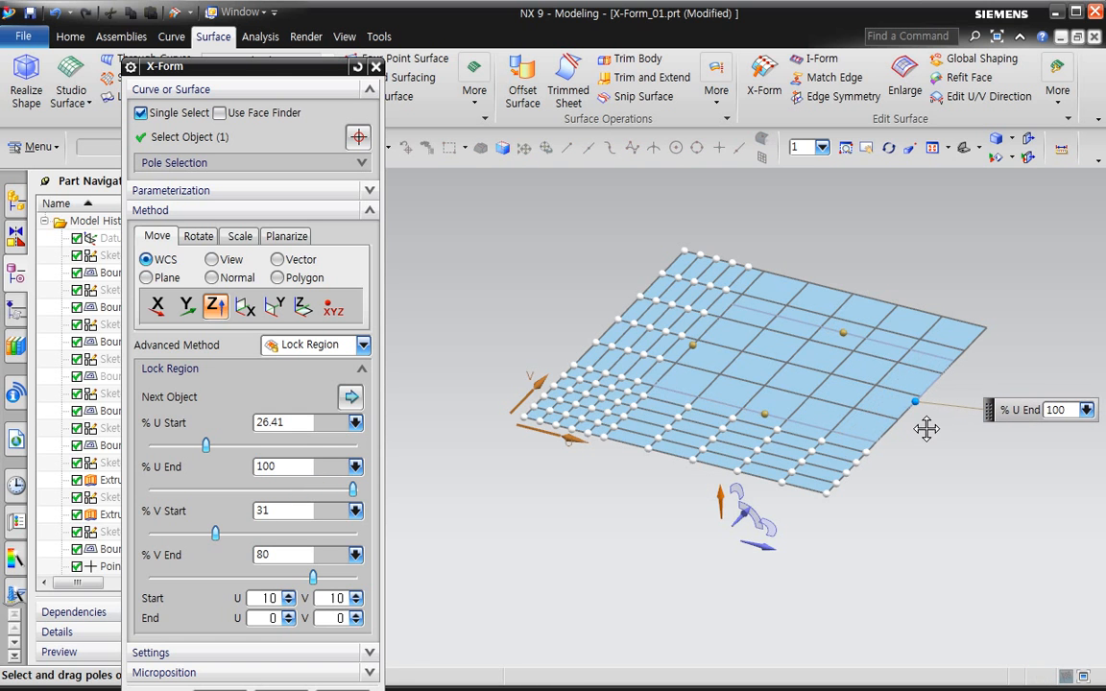
left_click_drag(864, 343, 874, 301)
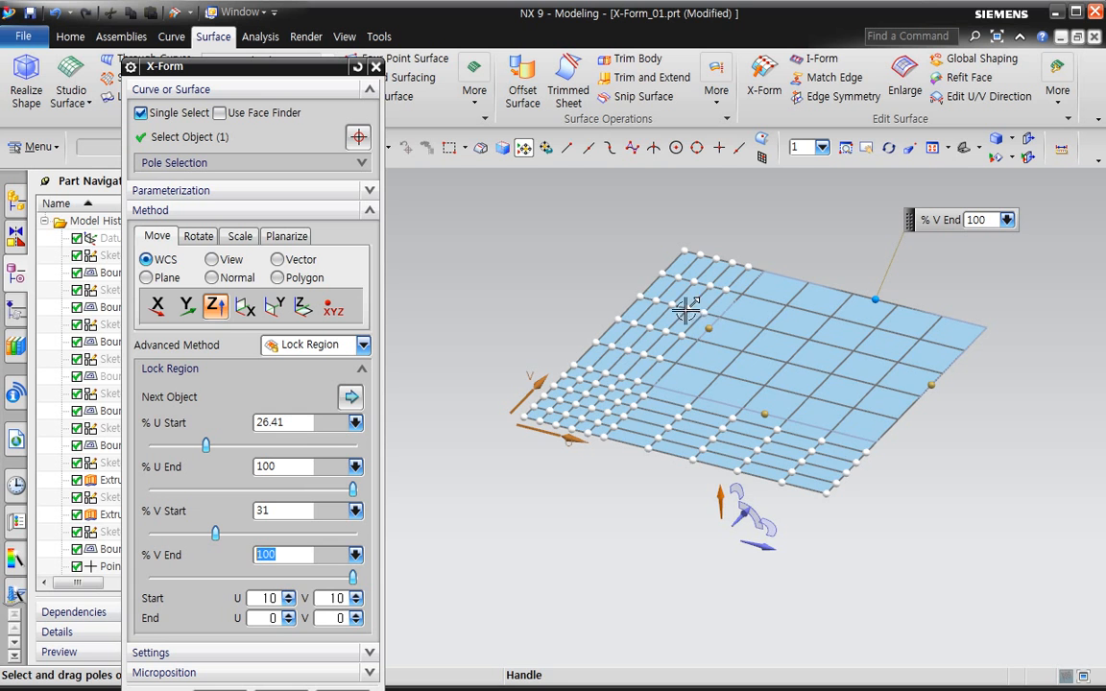
Step: Try a locked region with U End 84% and an End U value of 4, and restore them to 100% and 0
middle_click_drag(584, 542, 458, 609)
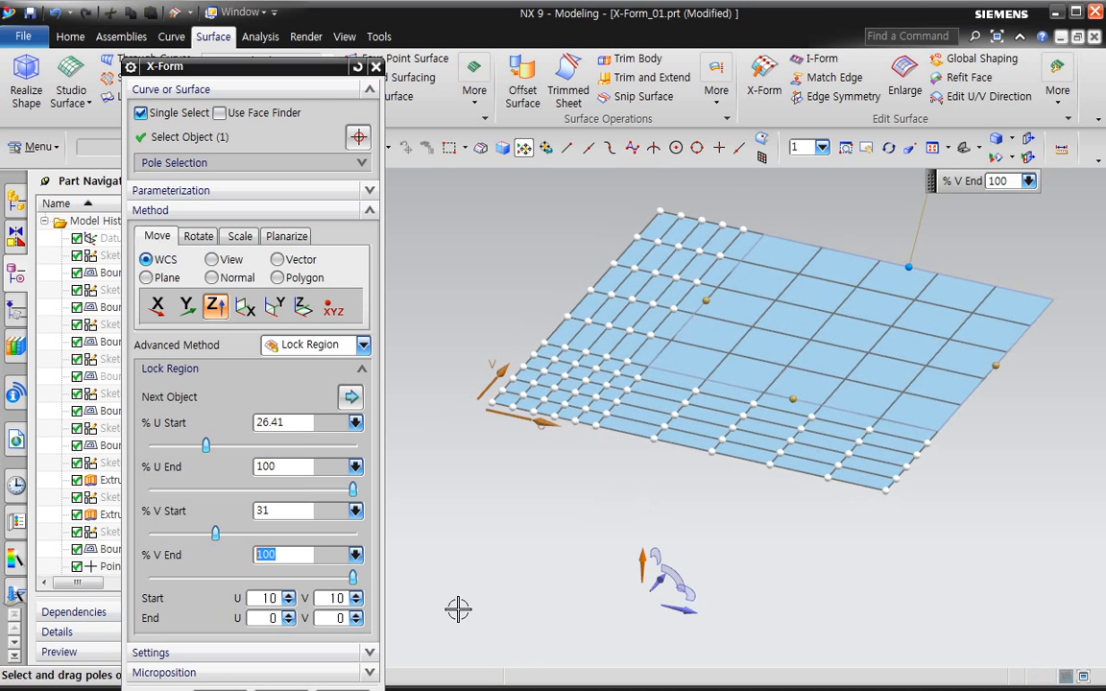
left_click(289, 614)
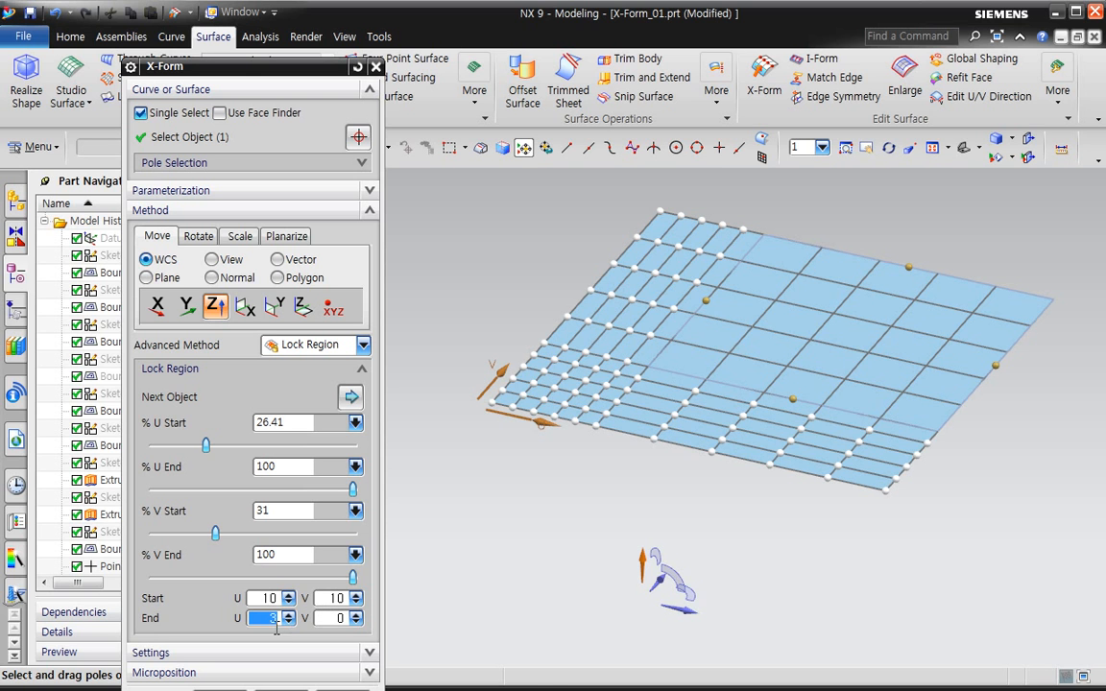
left_click_drag(1006, 370, 933, 353)
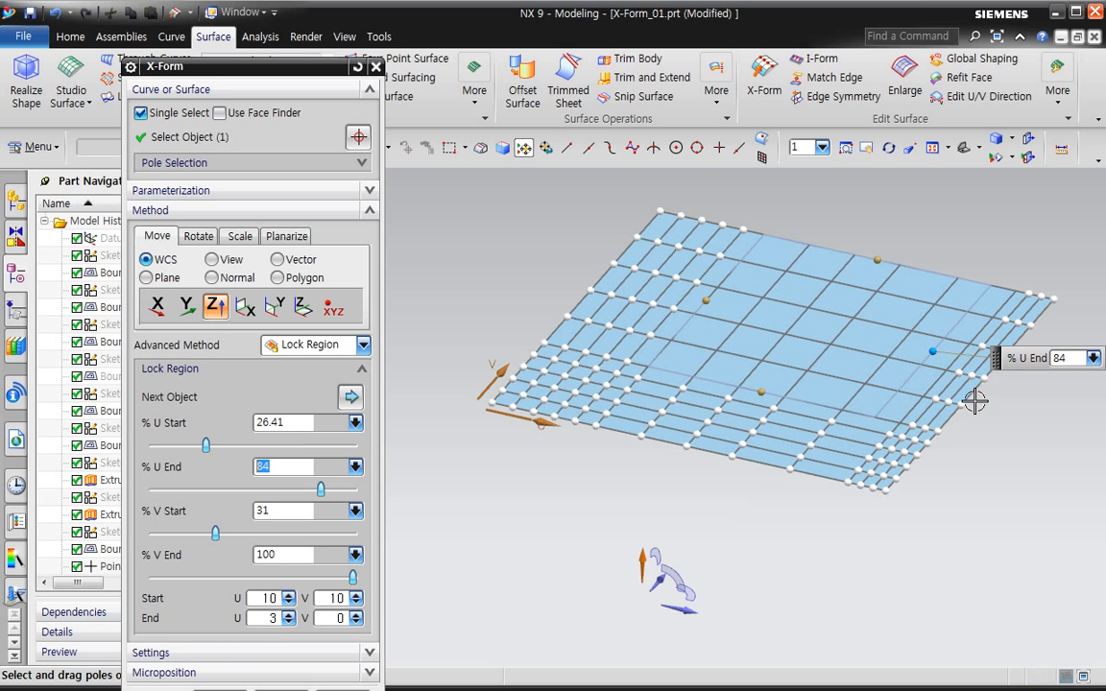
left_click(289, 615)
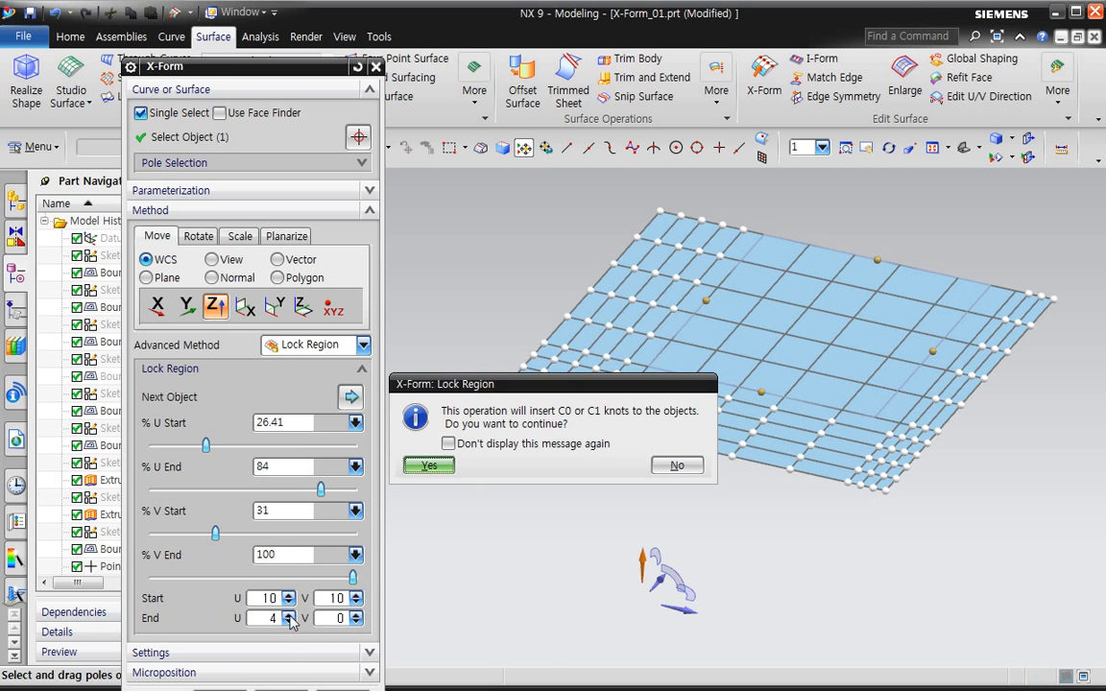
left_click(430, 465)
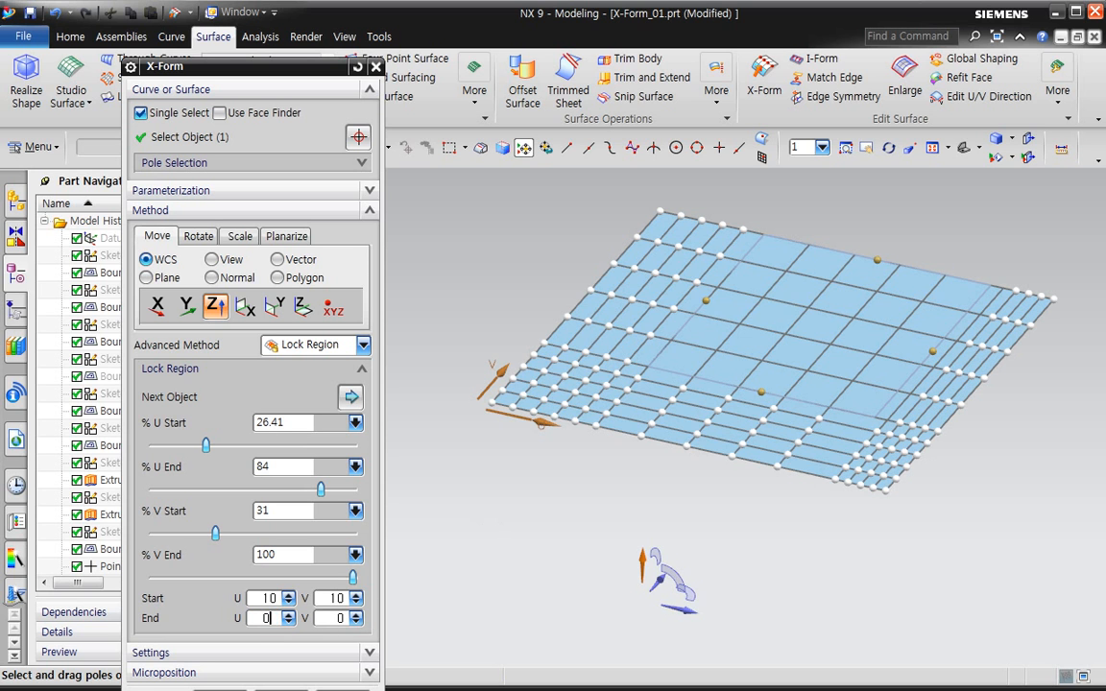
key("Tab")
left_click_drag(933, 353, 988, 461)
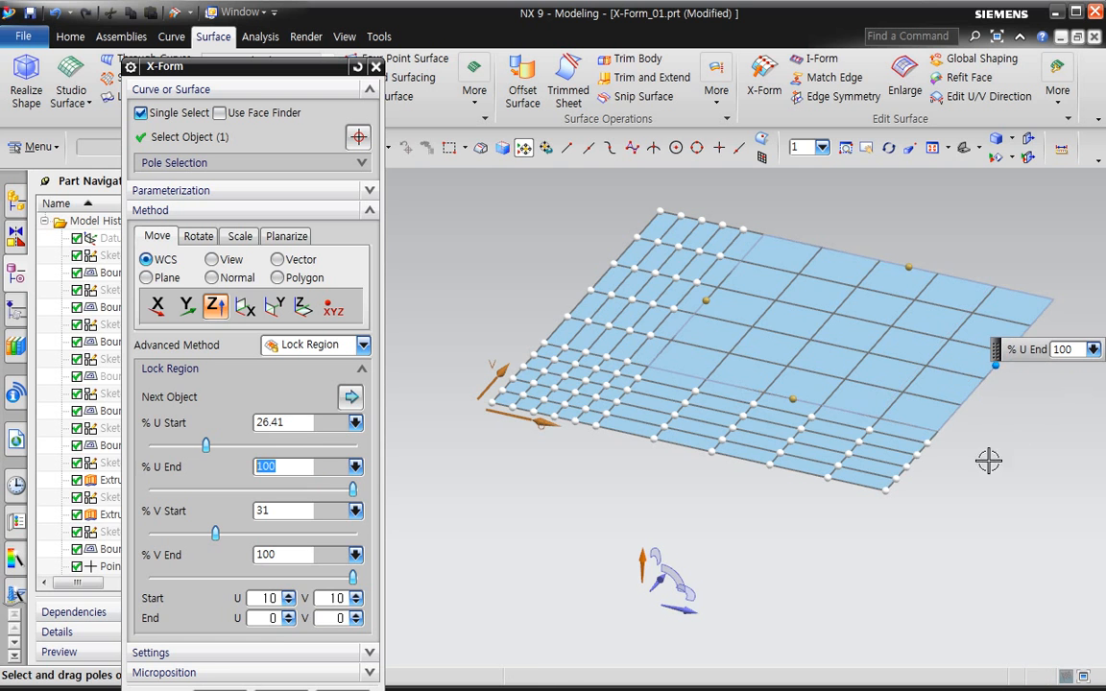
Step: Select the block of poles between the locked region's V Start boundary and the sheet's low-V edge, and pull it down along Z
middle_click_drag(773, 531, 747, 549)
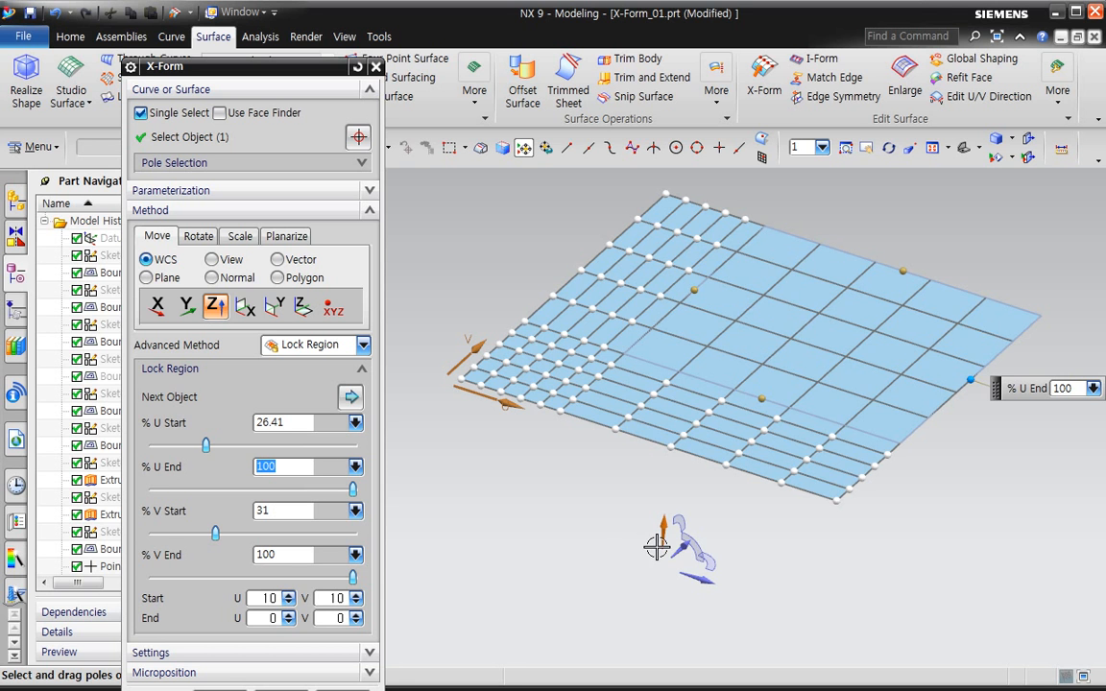
middle_click_drag(652, 544, 705, 558)
key("F8")
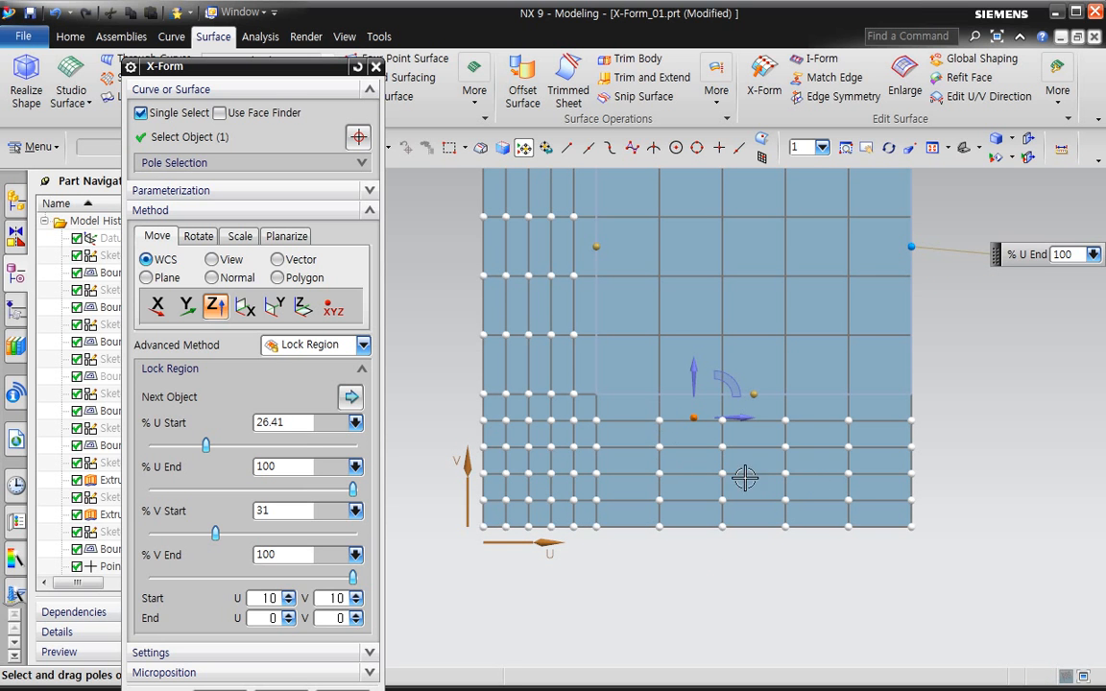
key("Tab")
middle_click_drag(842, 580, 750, 507)
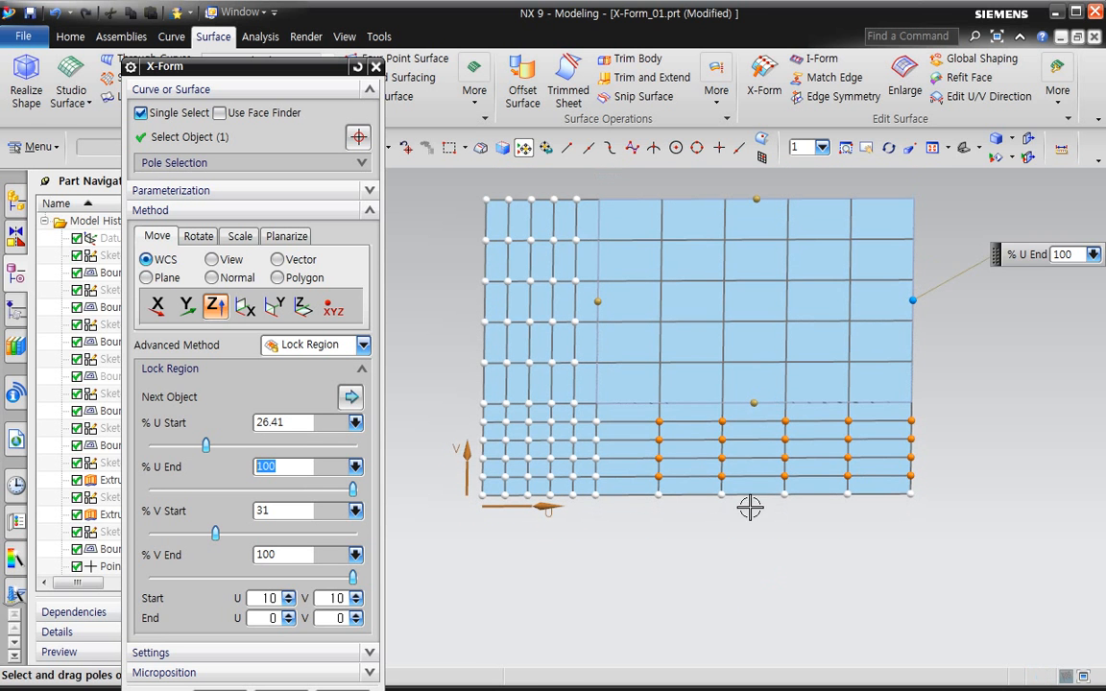
left_click_drag(721, 477, 722, 530)
middle_click_drag(795, 586, 739, 516)
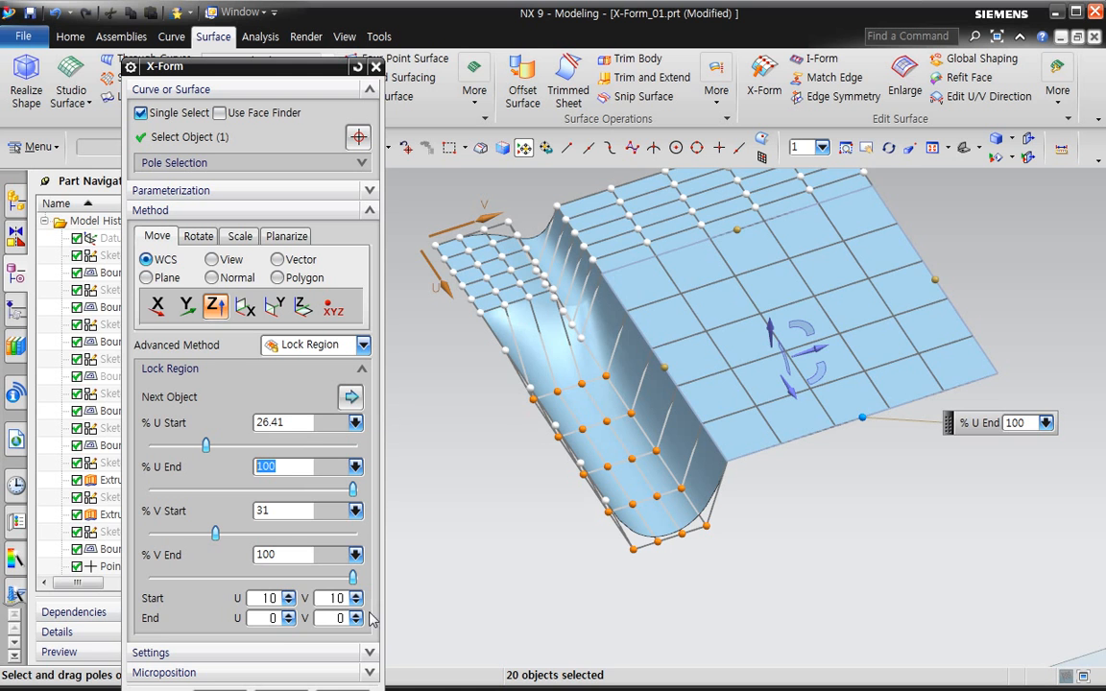
middle_click_drag(662, 422, 710, 401)
left_click(370, 654)
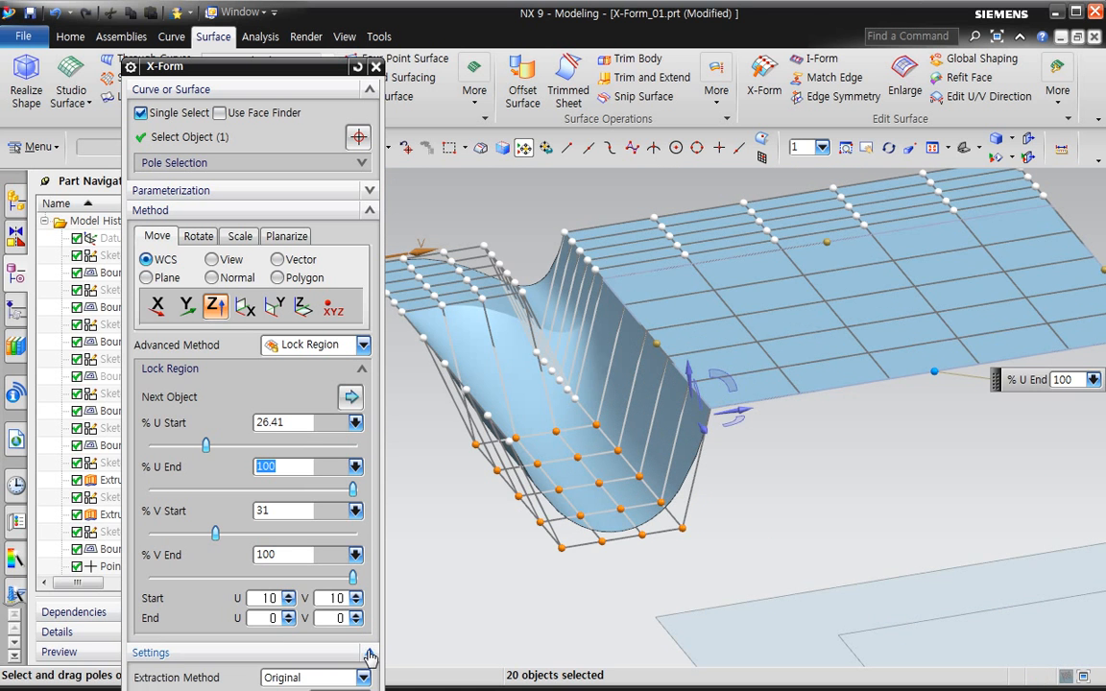
left_click(370, 654)
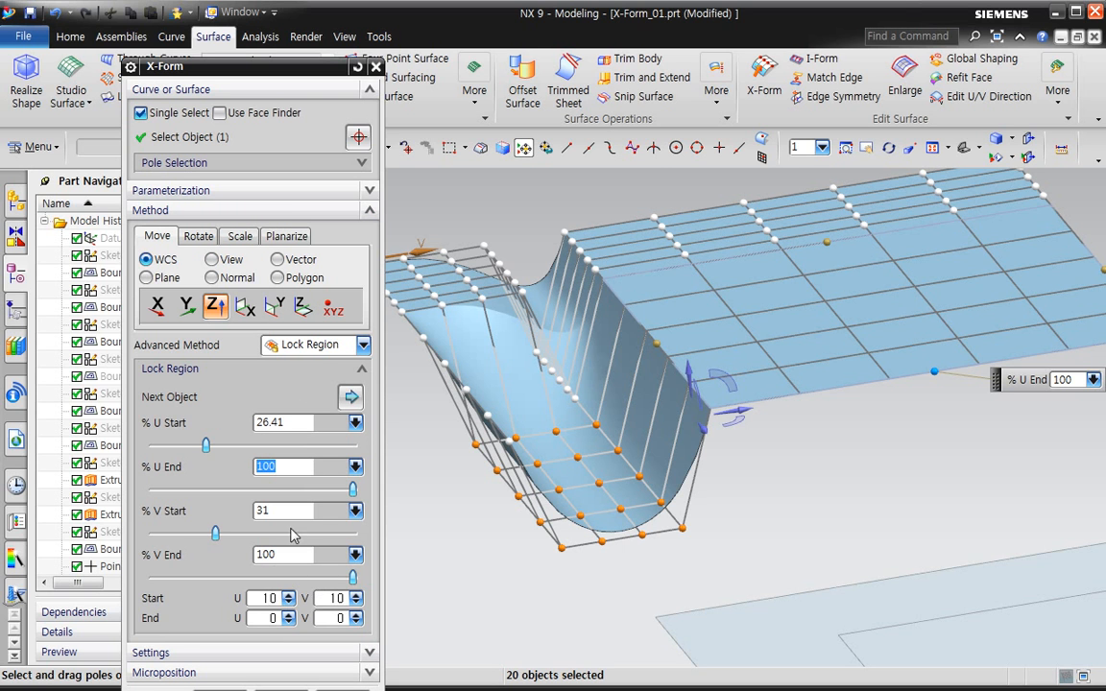
left_click(313, 345)
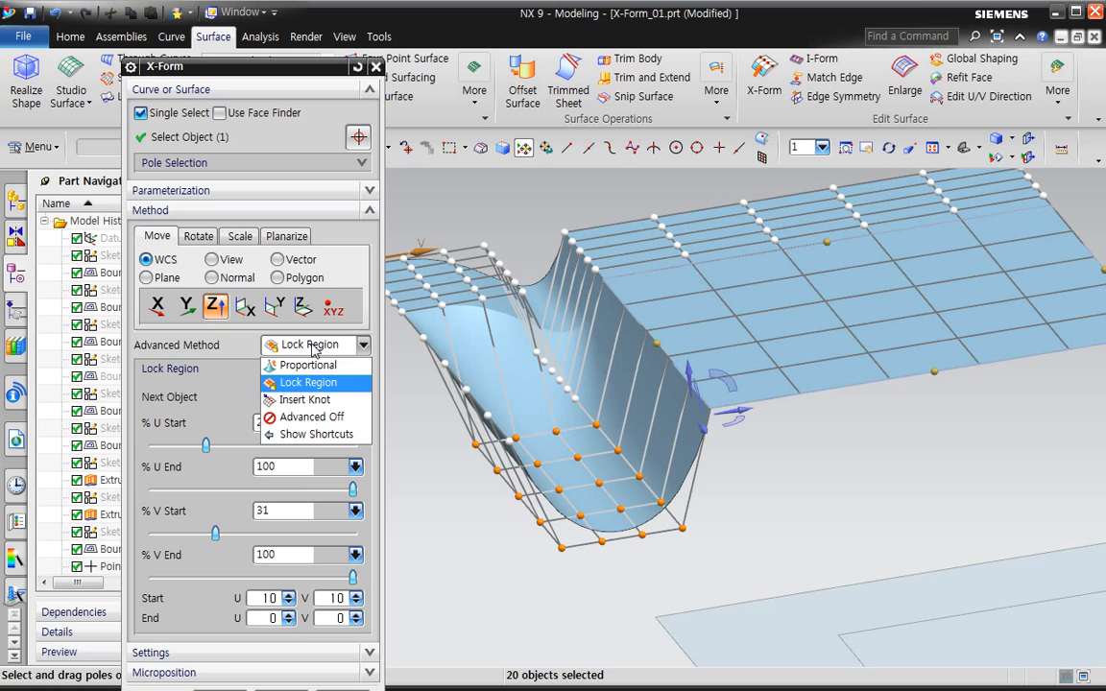
left_click(313, 347)
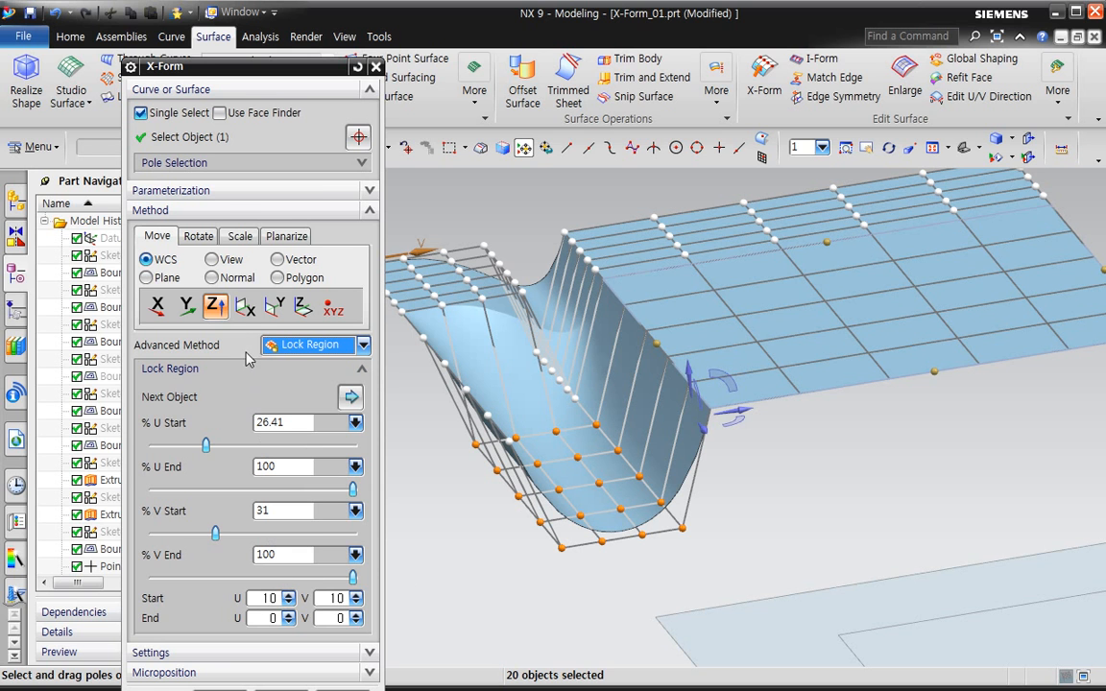
left_click(232, 192)
left_click(232, 192)
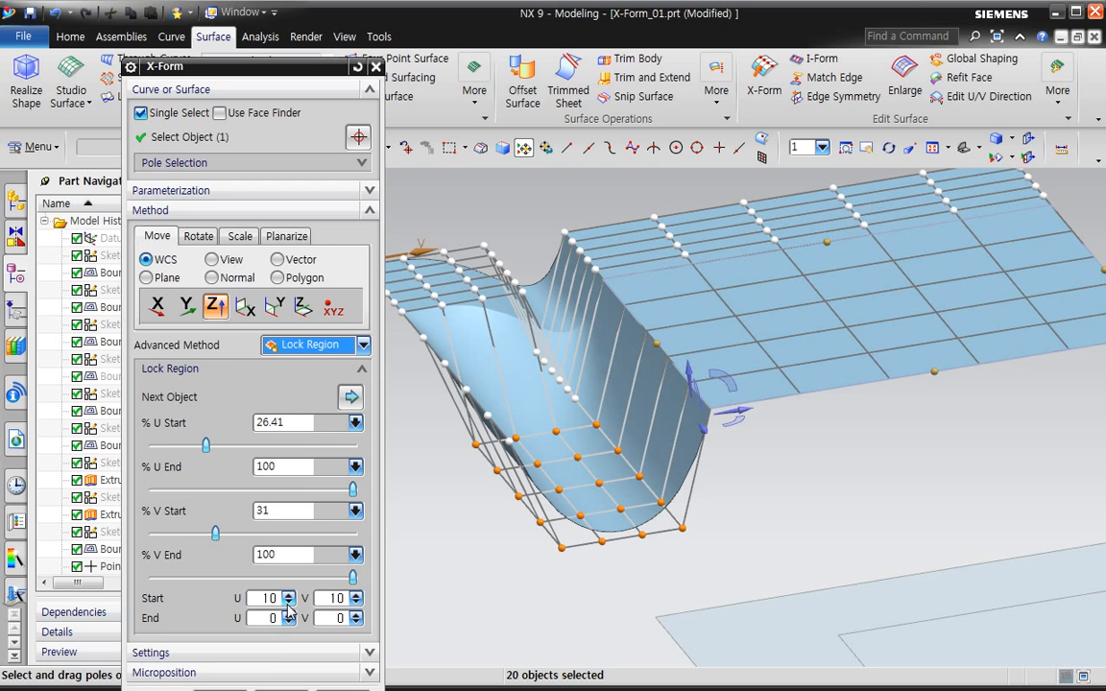
left_click(270, 657)
left_click(289, 684)
left_click(289, 687)
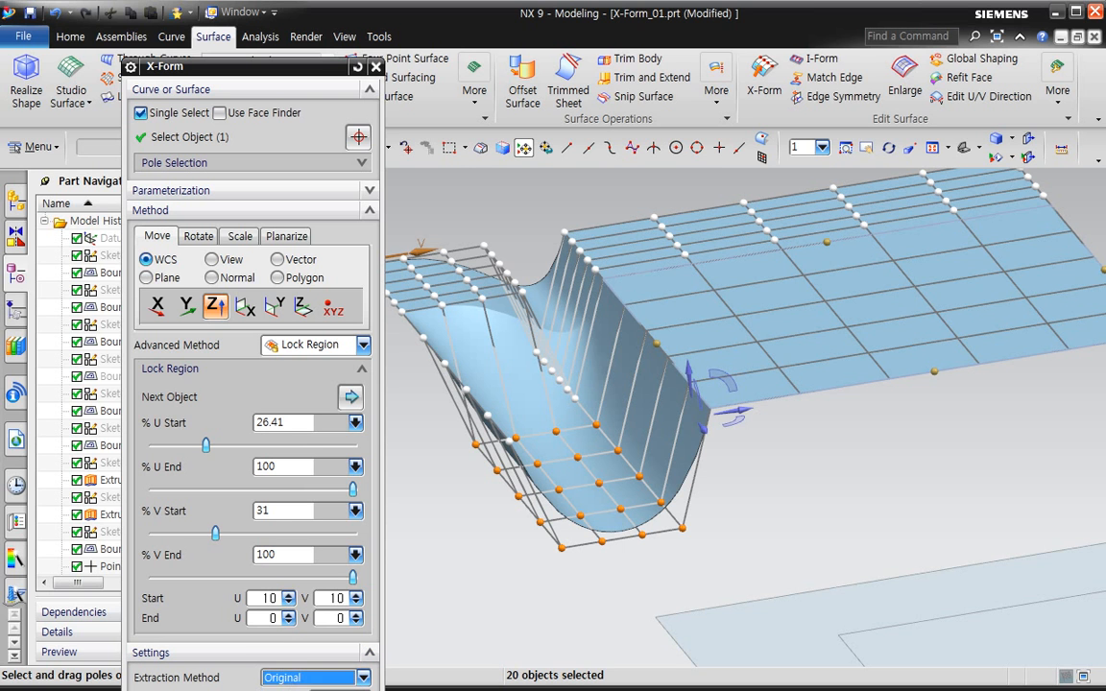
Step: Switch the advanced method to Advanced Off to show all poles, and return it to Lock Region
left_click(312, 344)
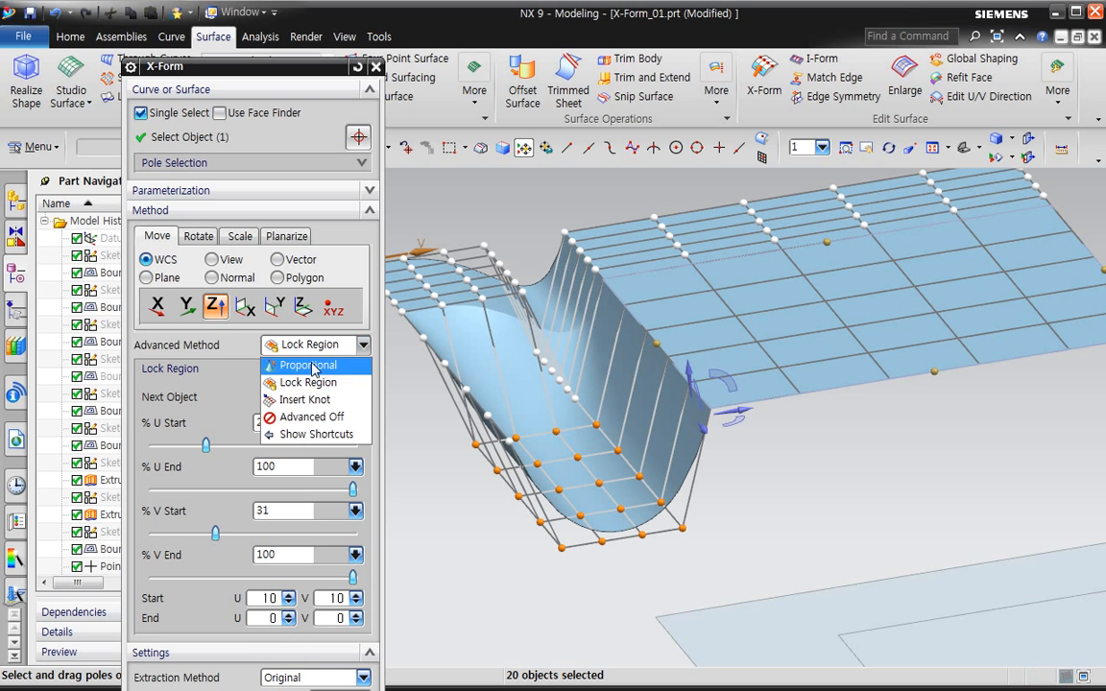
left_click(329, 423)
left_click(245, 375)
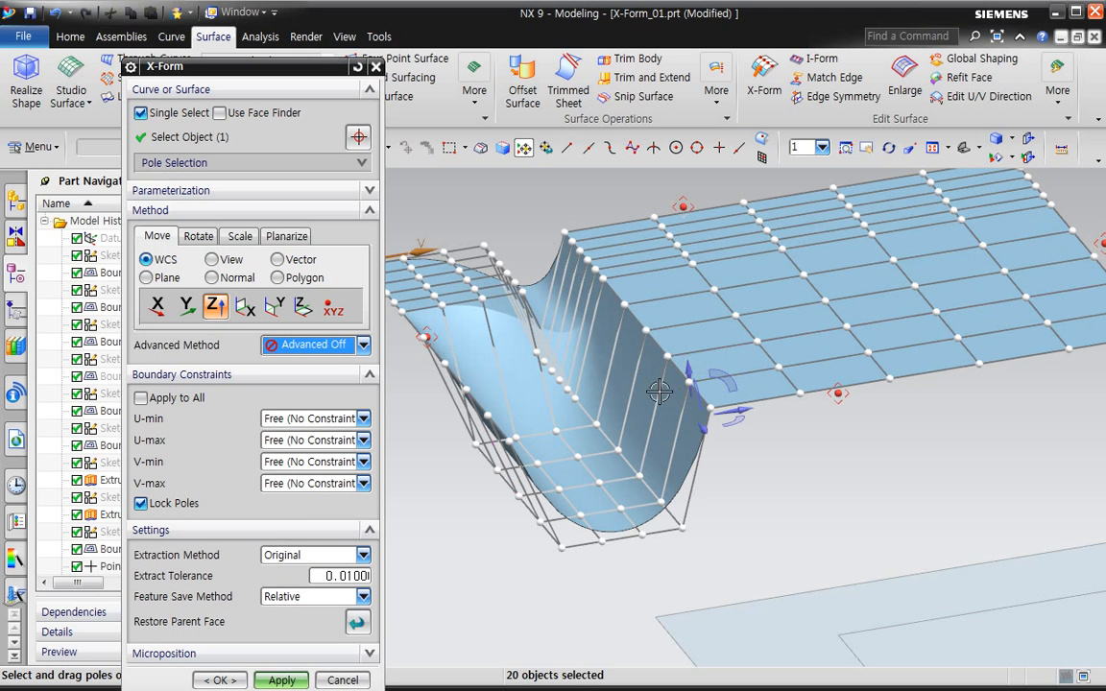
left_click(317, 348)
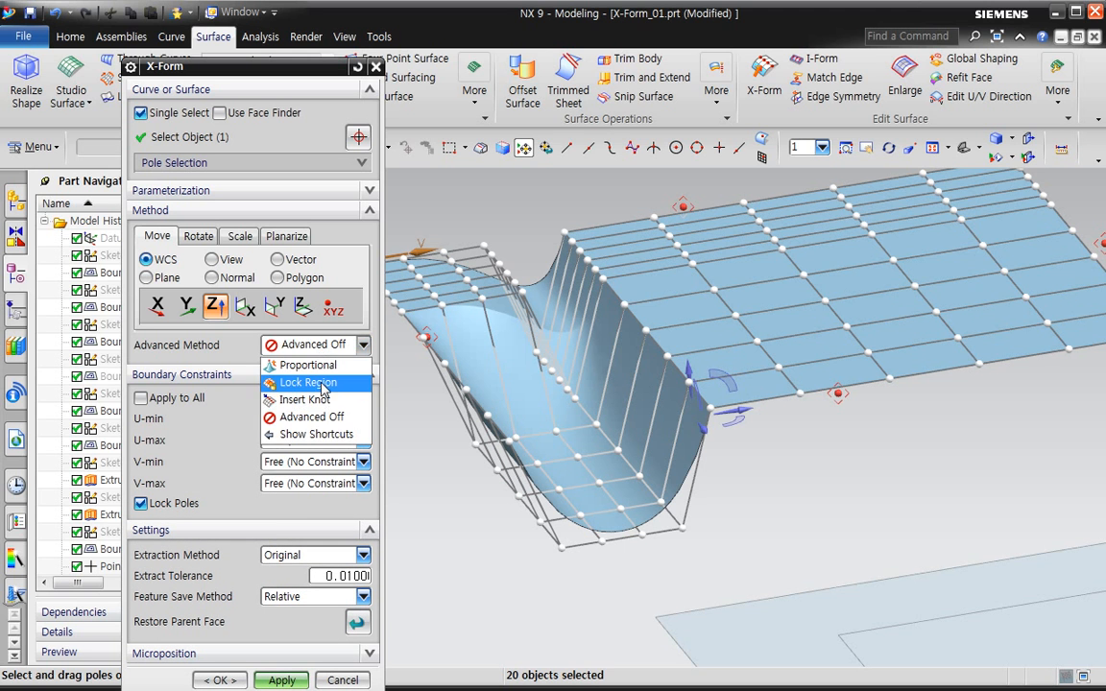
left_click(310, 382)
Step: Select the block of poles between the sheet's low-U edge and the locked region's U Start boundary
middle_click_drag(651, 454, 742, 581)
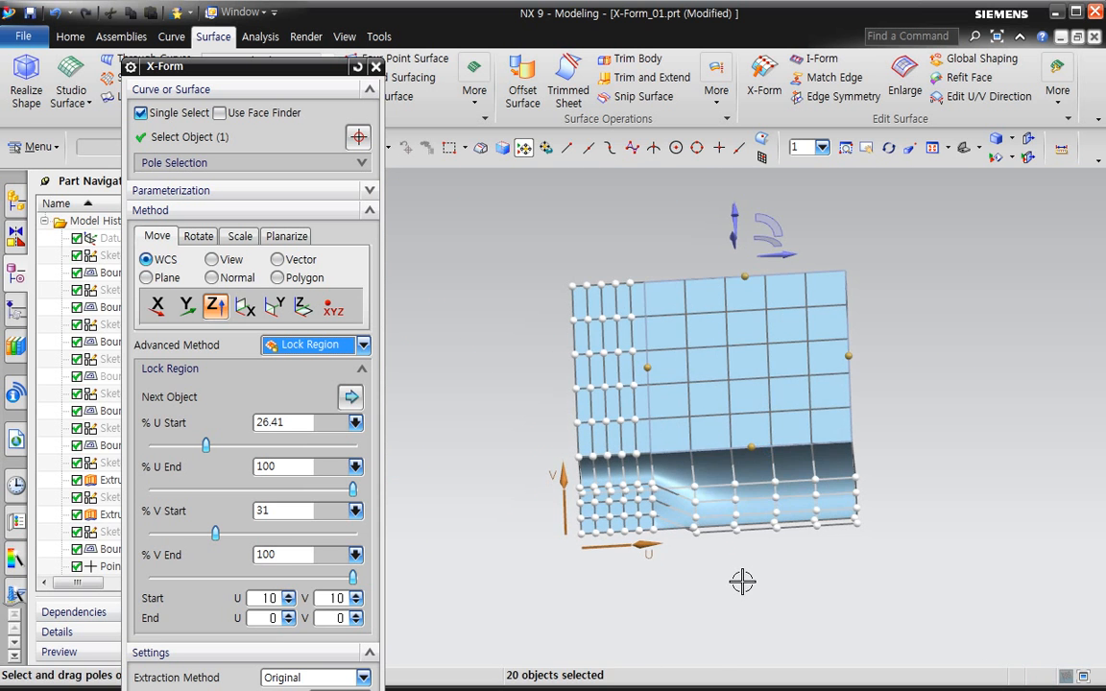
middle_click_drag(666, 523, 596, 440)
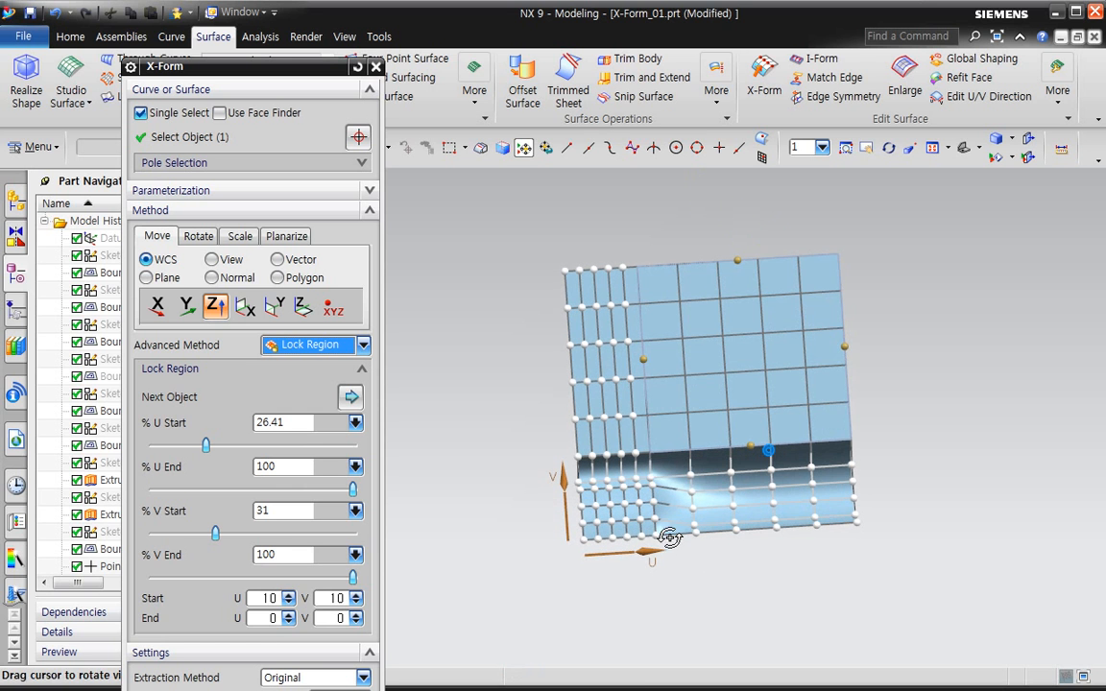
scroll(593, 365, "up", 3)
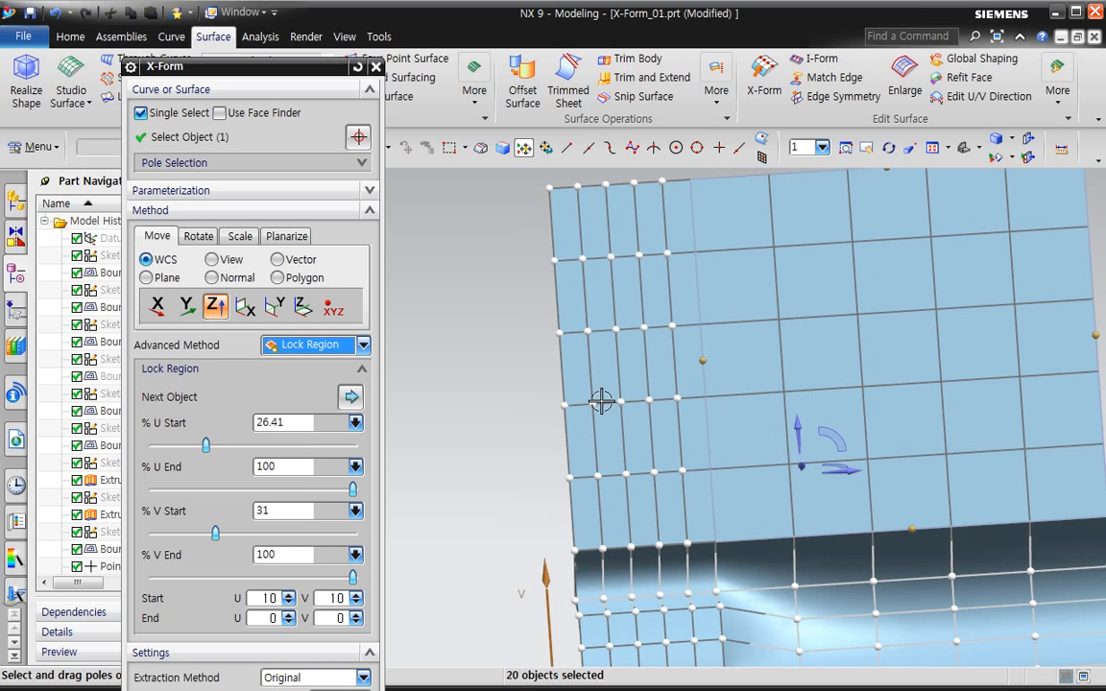
left_click_drag(583, 324, 711, 589)
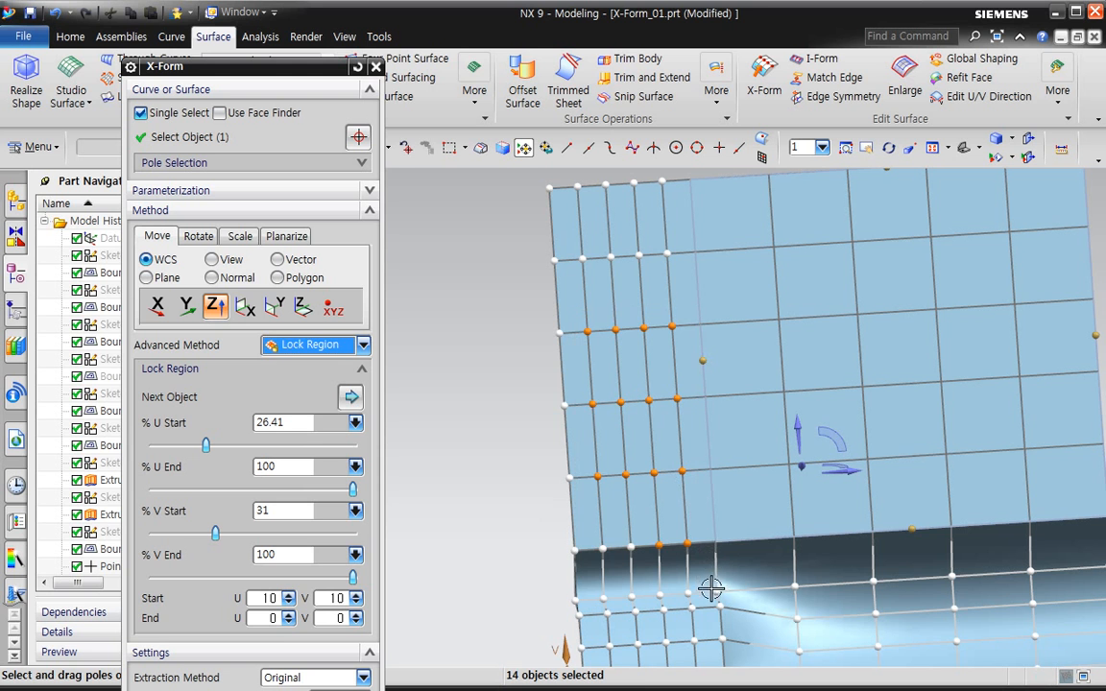
left_click_drag(540, 319, 717, 580)
middle_click_drag(716, 581, 699, 428)
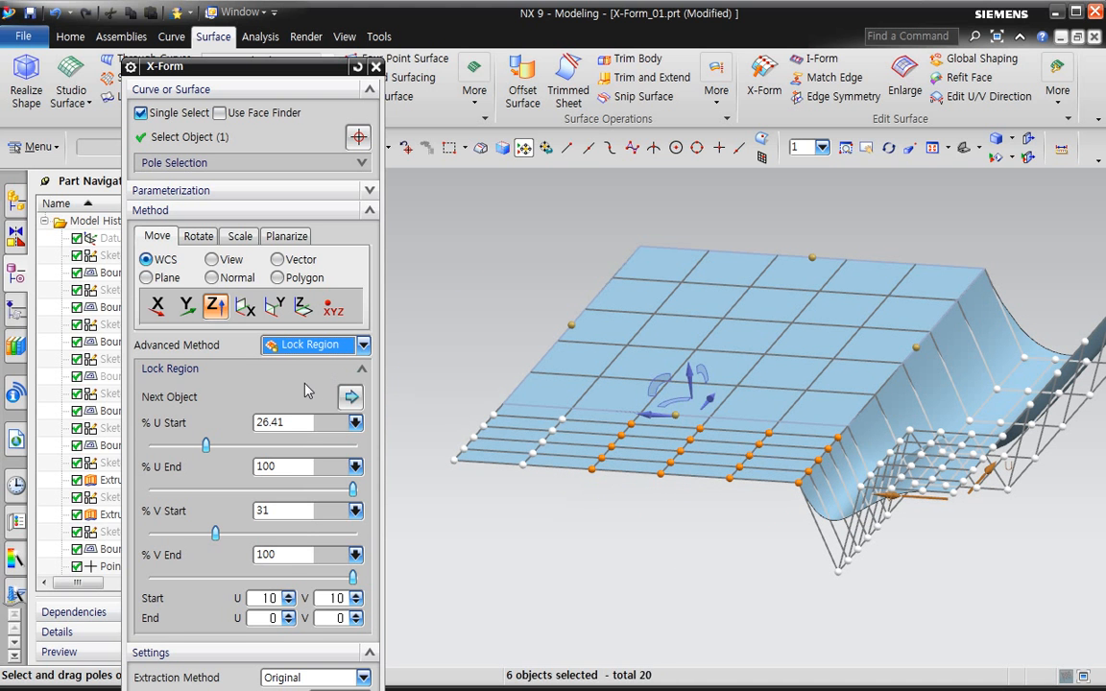
left_click(703, 392)
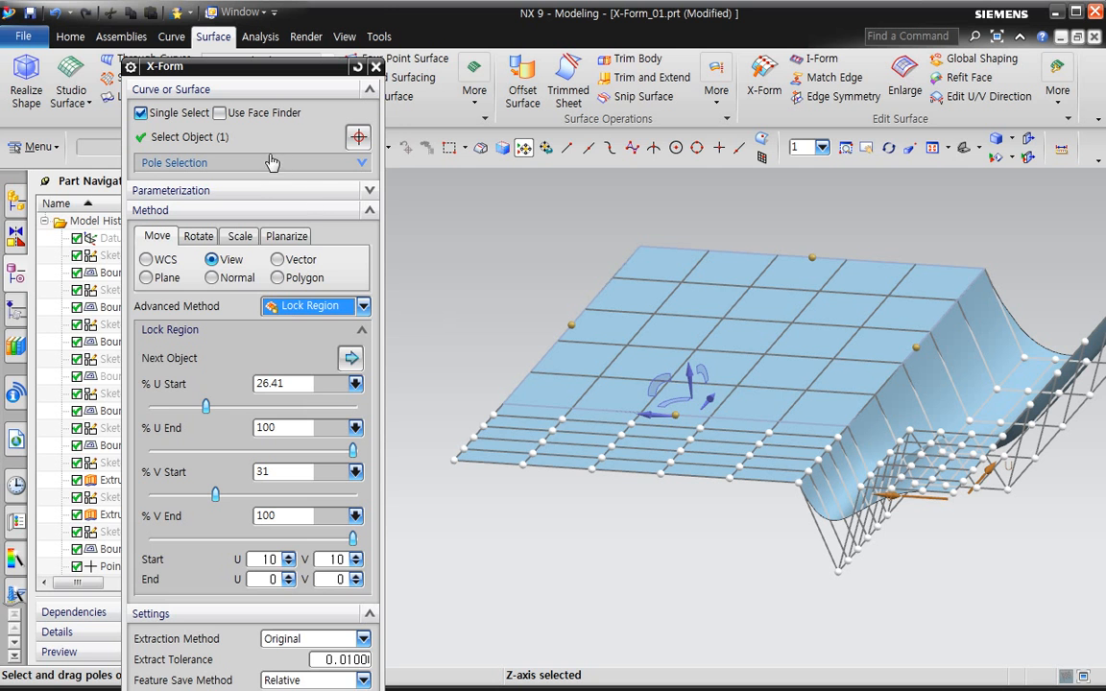
Step: With WCS movement along Z, select the strip of poles between the low-U edge and the locked region and pull it down
left_click(250, 191)
left_click(362, 162)
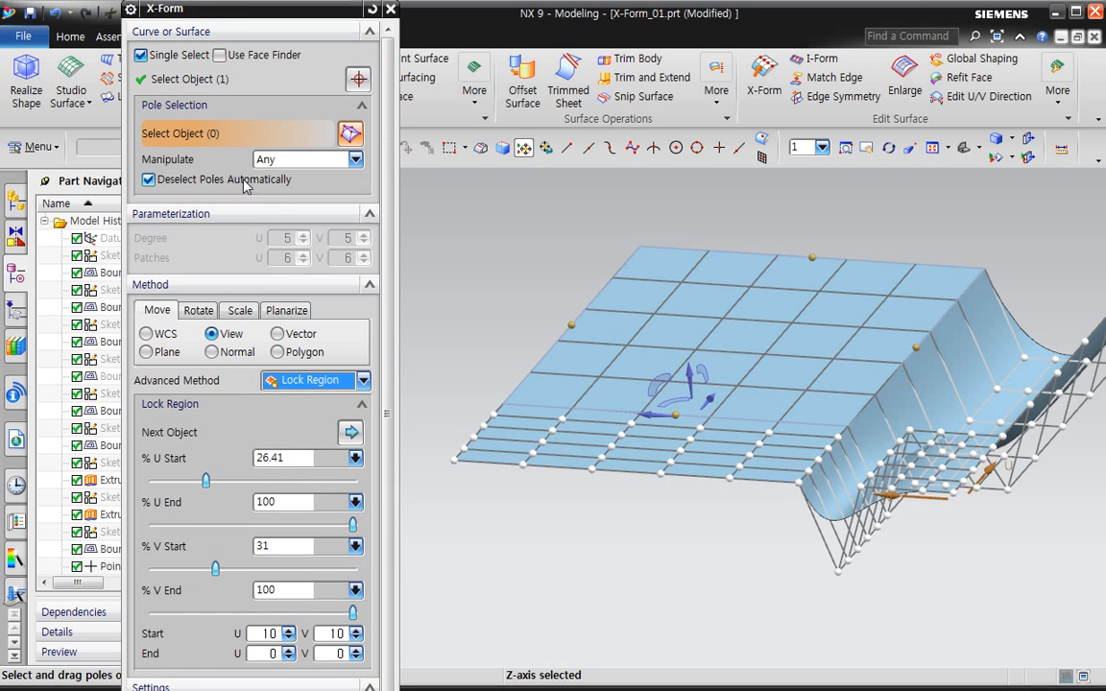
middle_click_drag(662, 458, 464, 450)
left_click(146, 333)
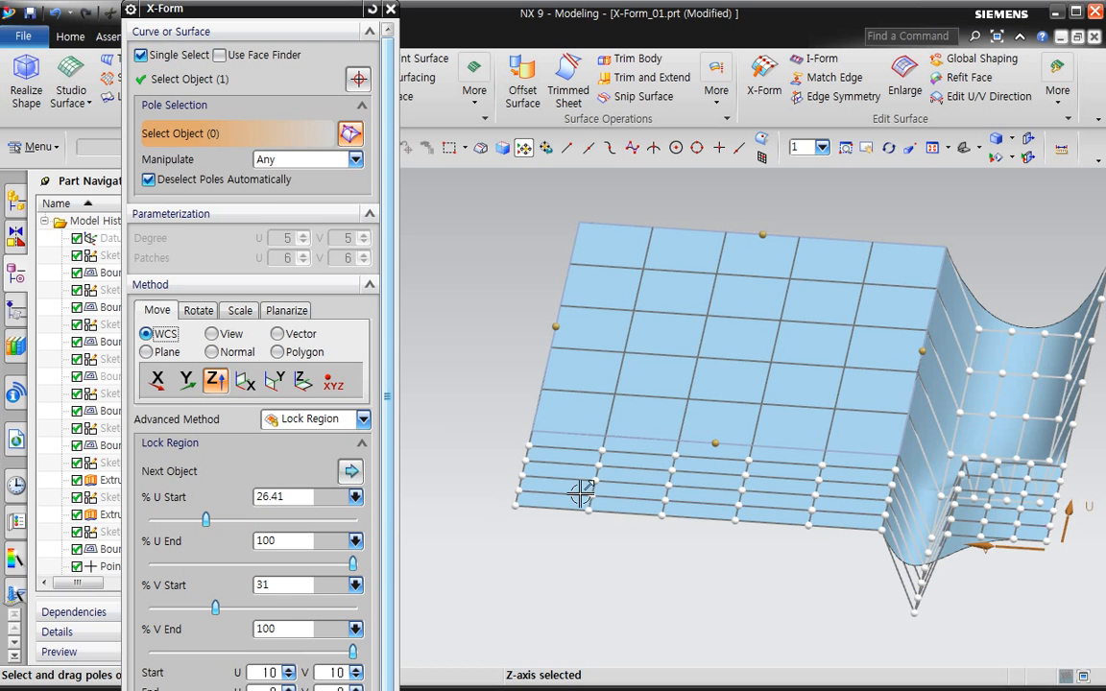
left_click_drag(454, 424, 839, 533)
middle_click_drag(797, 600, 783, 505)
left_click_drag(757, 410, 770, 458)
middle_click_drag(883, 516, 778, 535)
left_click_drag(774, 536, 763, 573)
middle_click_drag(763, 572, 585, 581)
scroll(675, 548, "down", 3)
middle_click_drag(674, 549, 708, 527, "shift")
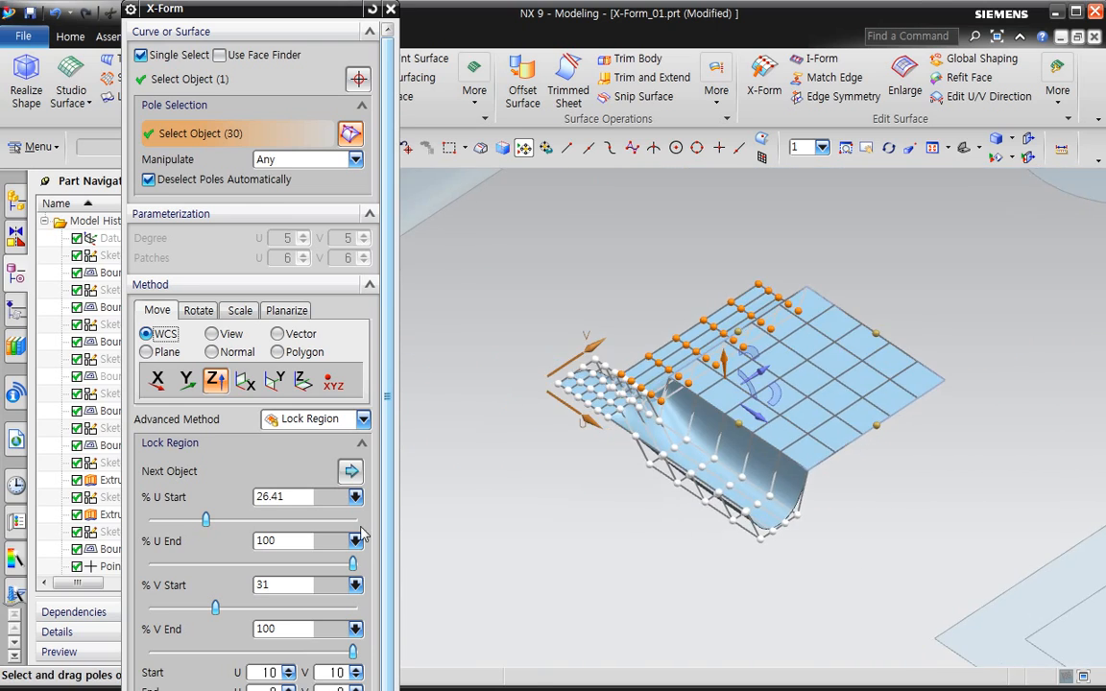
Step: Reset the X-Form settings and select the same square sheet again for editing
left_click(320, 420)
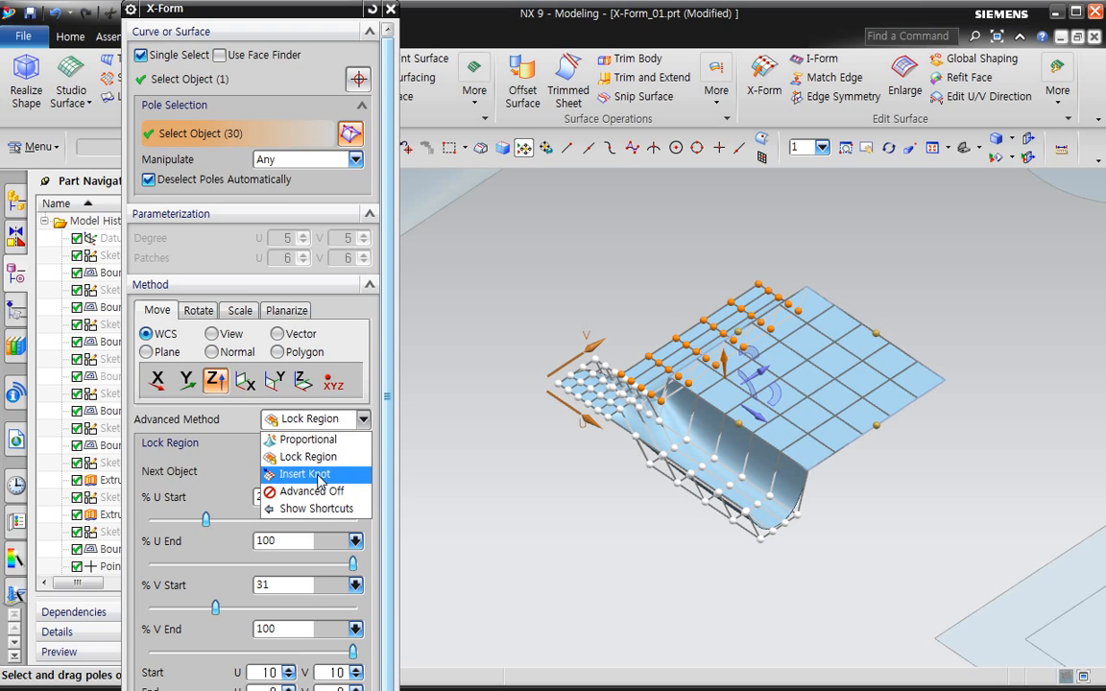
left_click(272, 85)
left_click(371, 9)
scroll(736, 395, "down", 1)
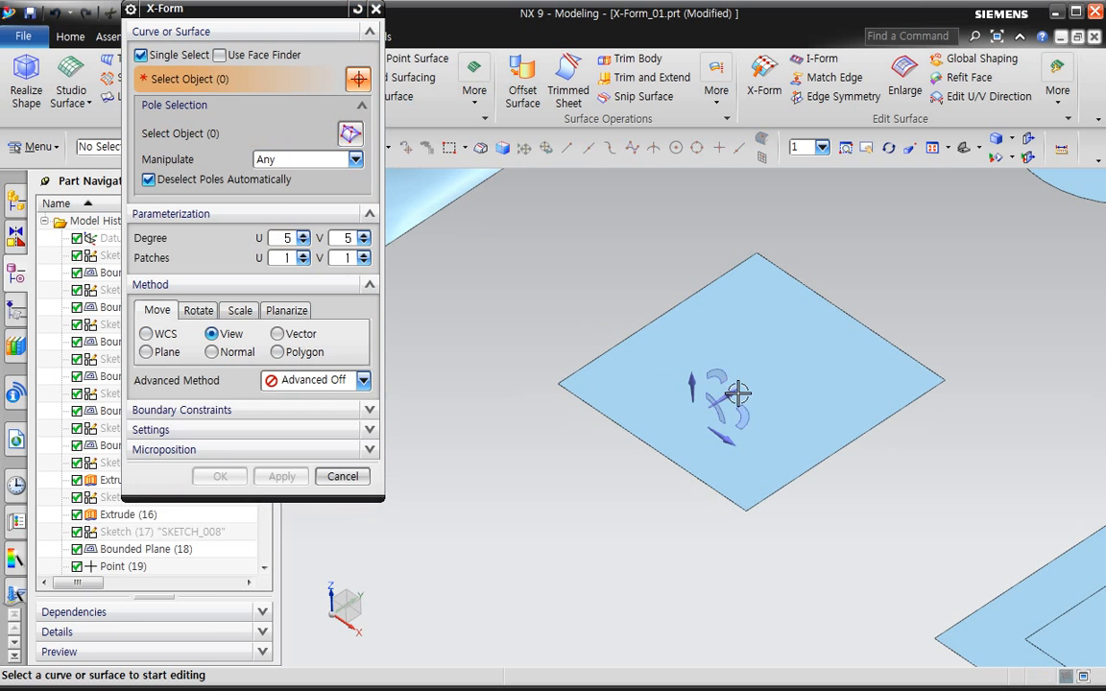
left_click(726, 385)
left_click(636, 400)
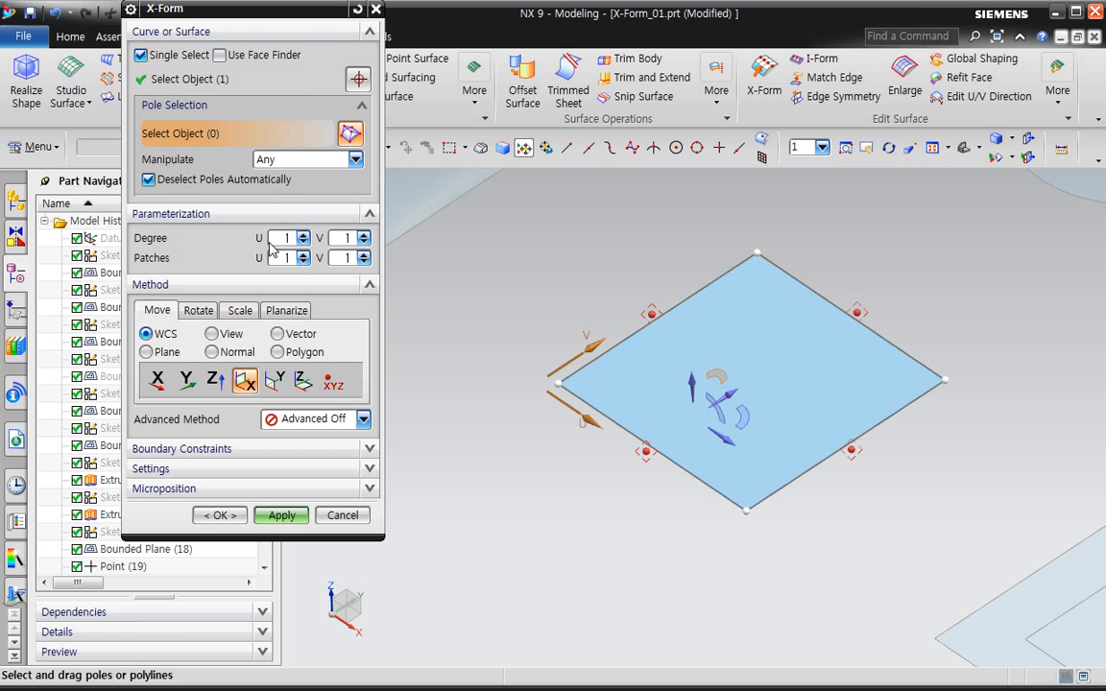
Step: Insert three knots in the U direction, starting at 20, and two in the V direction, ending at 96, and return to Advanced Off
left_click(336, 421)
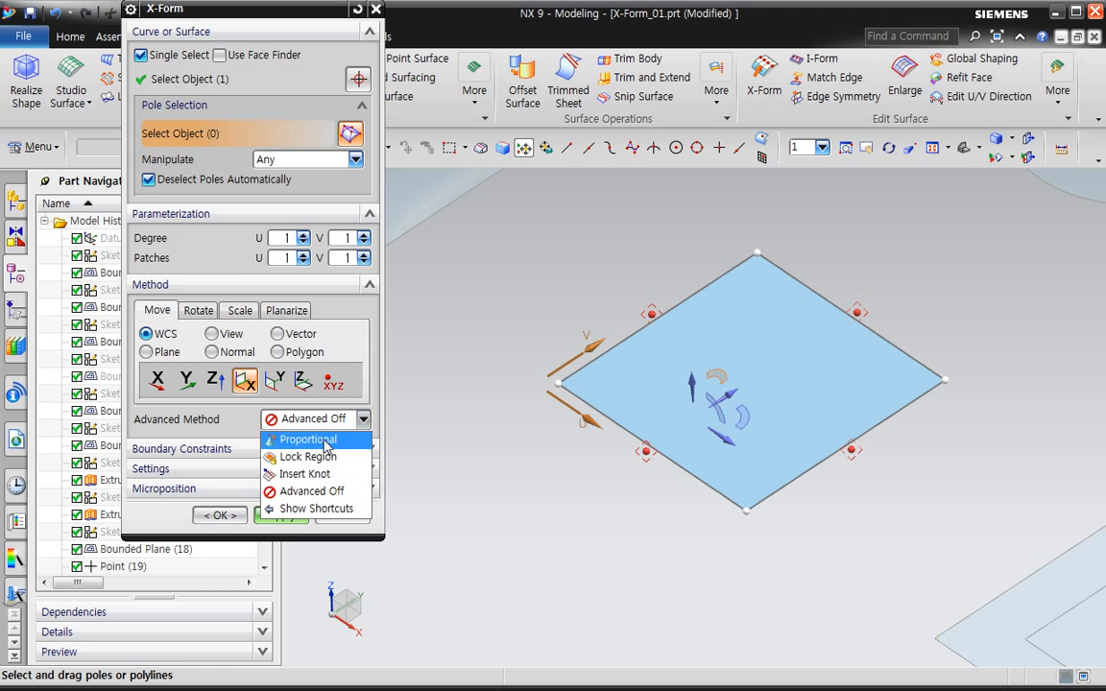
left_click(326, 474)
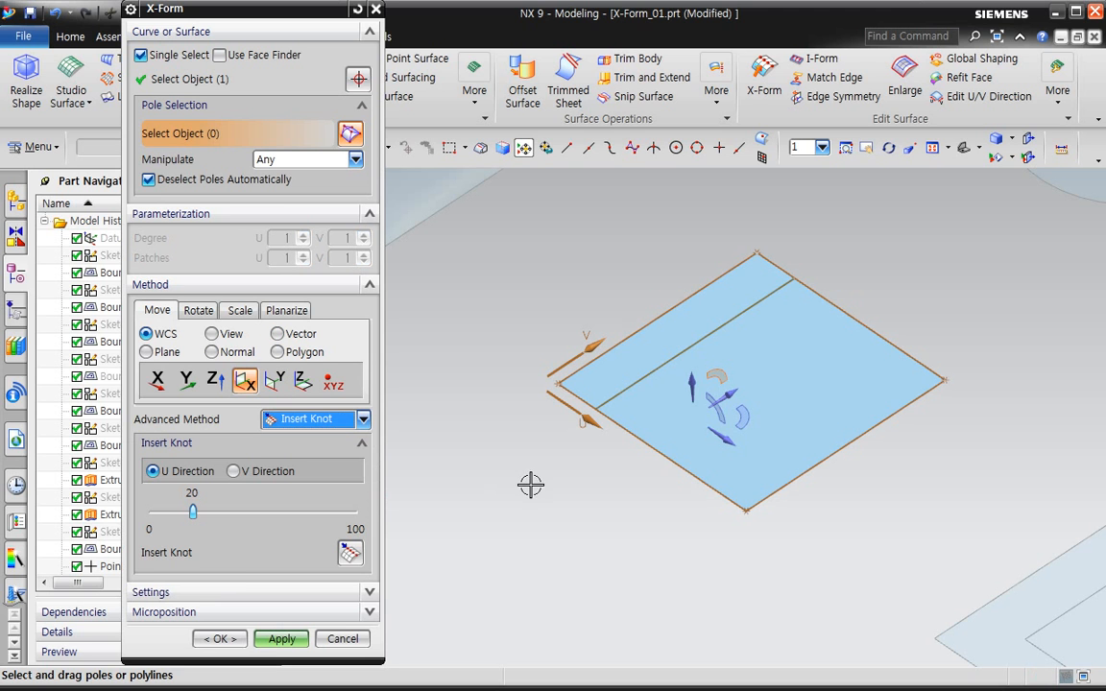
left_click_drag(198, 521, 345, 514)
left_click(233, 472)
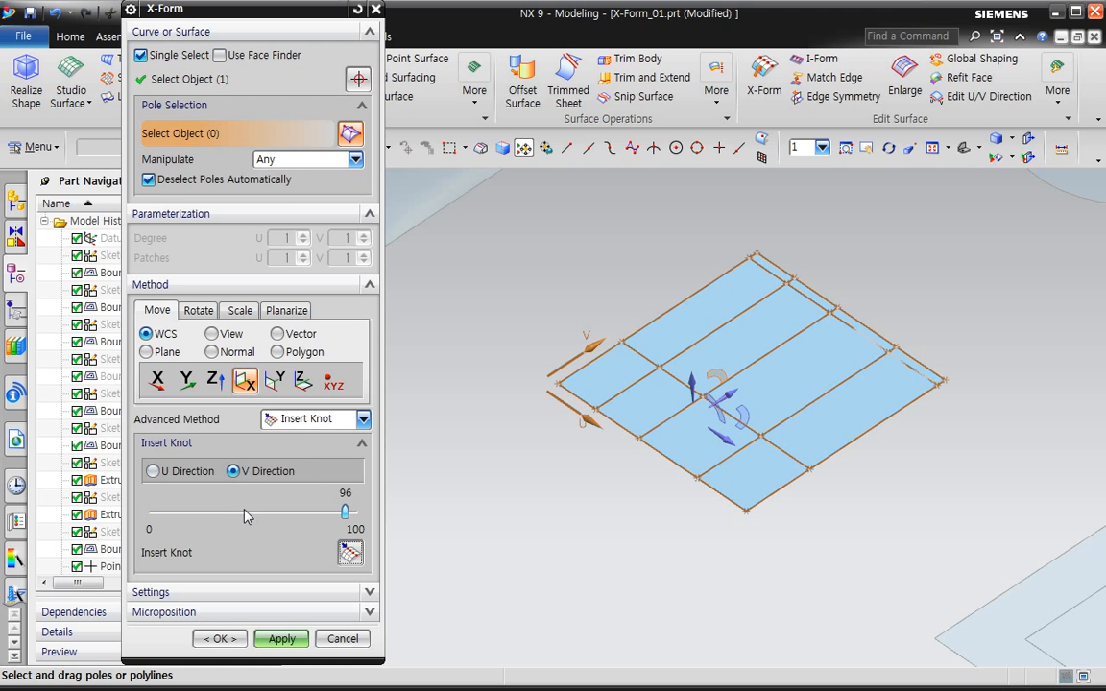
left_click(309, 420)
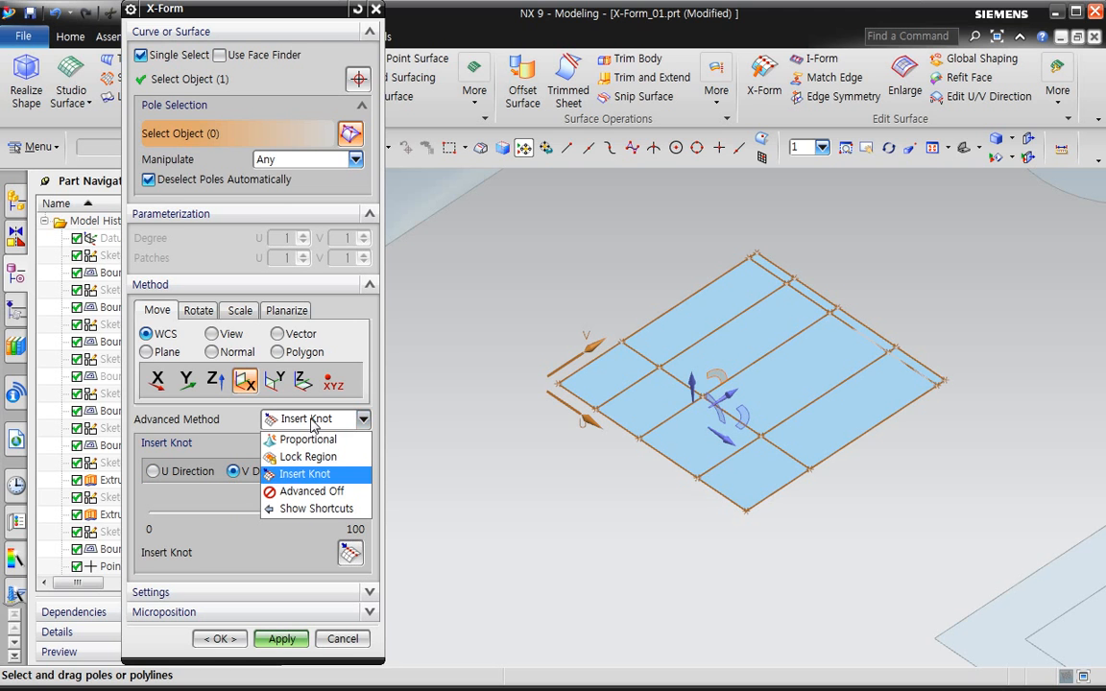
left_click(323, 492)
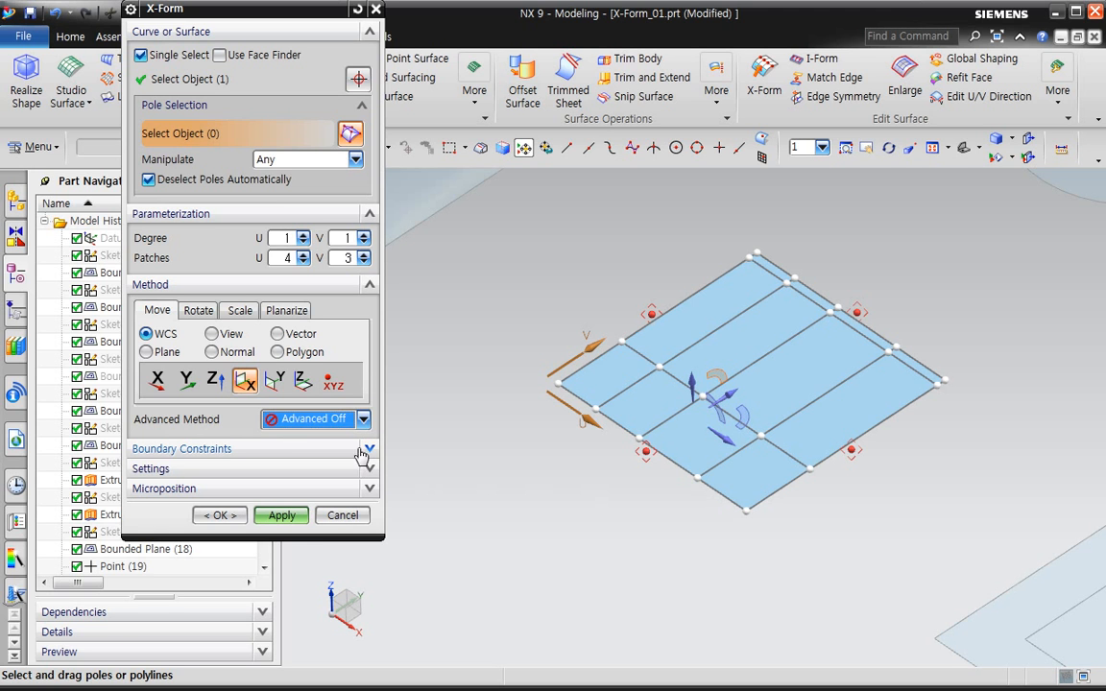
Step: Recheck the knots with Insert Knot, and with Advanced Off move two inner poles on the first V knot line before cancelling X-Form
left_click(332, 421)
left_click(321, 476)
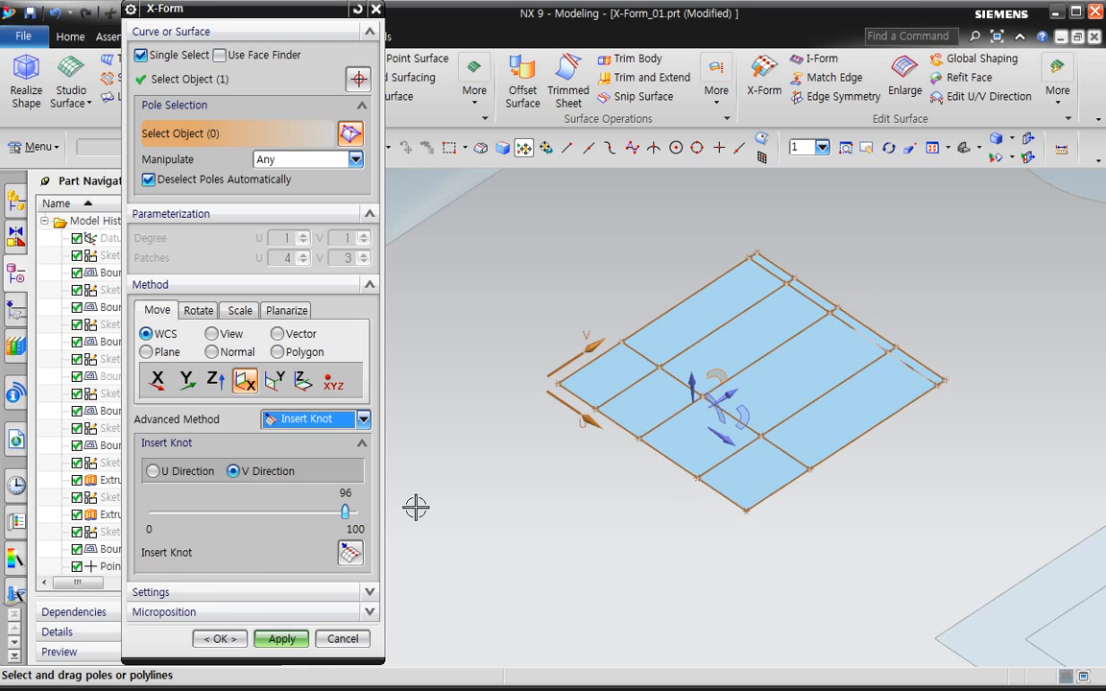
middle_click_drag(511, 524, 716, 501)
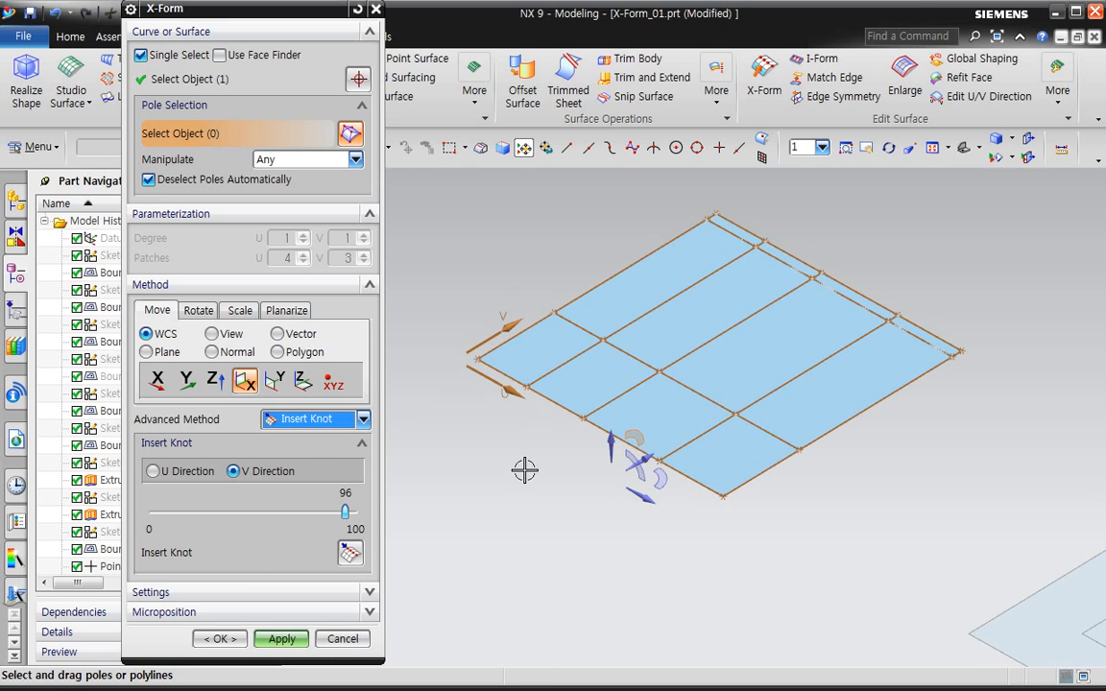
left_click(317, 420)
left_click(296, 492)
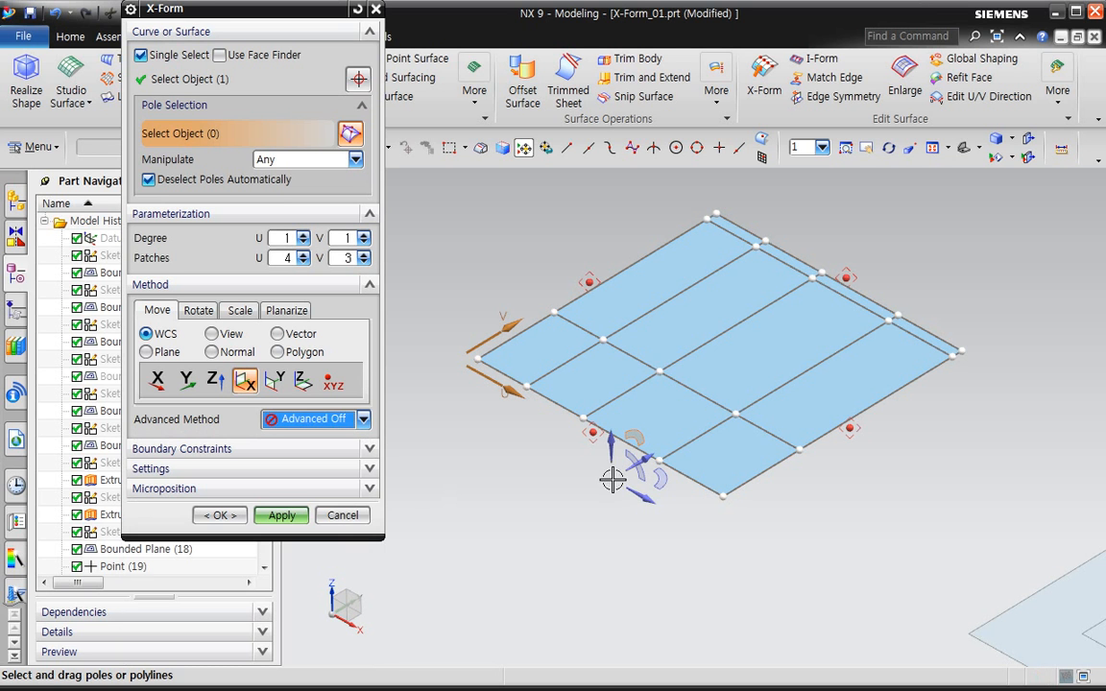
left_click_drag(648, 354, 697, 512)
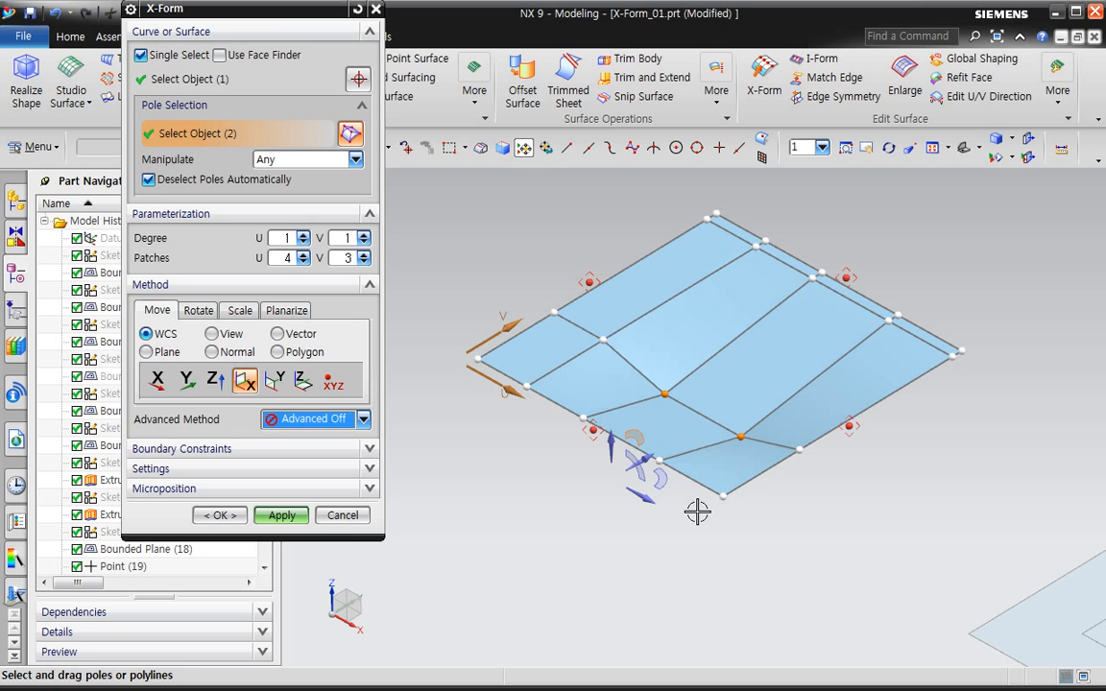
left_click(343, 516)
Step: Set the selection filter to Face and test-select the inner and outer square sheets of the nested pair
middle_click_drag(588, 519, 475, 391, "shift")
scroll(740, 420, "up", 3)
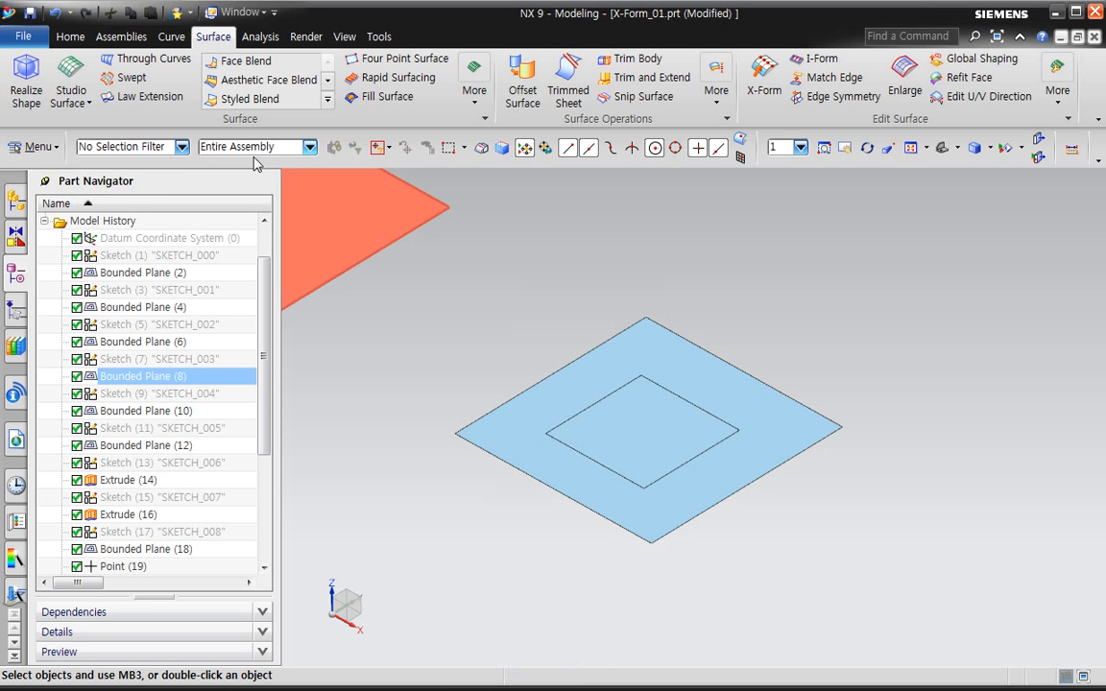
left_click(144, 146)
left_click(116, 233)
left_click(543, 429)
key("Escape")
left_click(667, 445)
key("Escape")
middle_click_drag(463, 465, 495, 490, "shift")
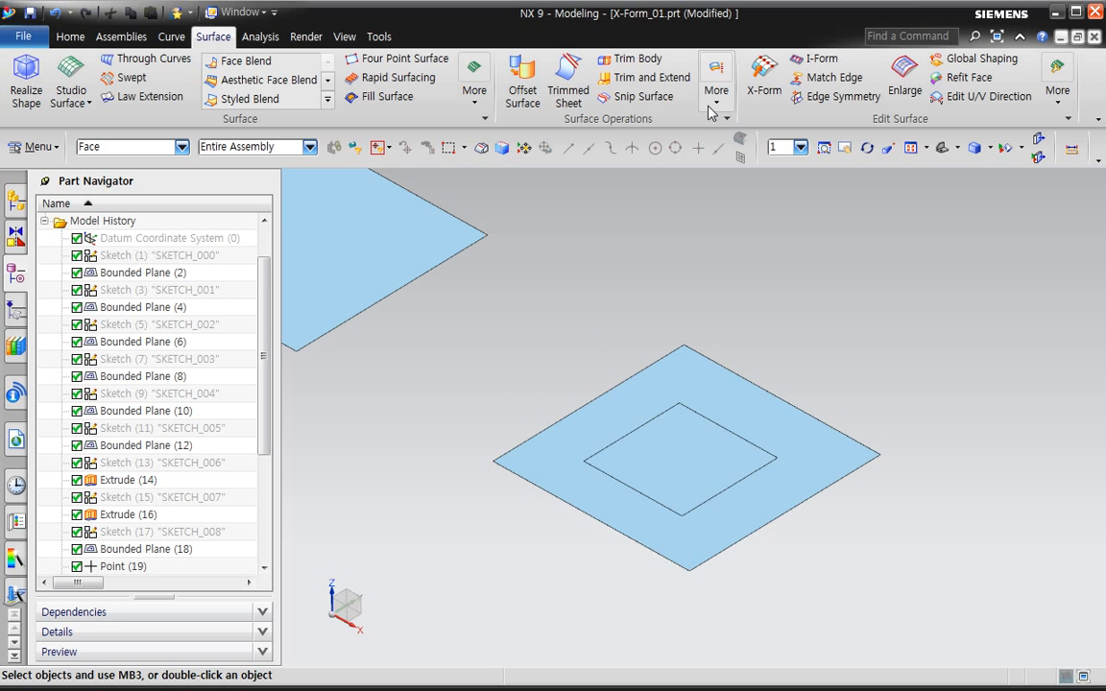
Step: Start X-Form on the inner square sheet and set its degree to 5 in both U and V
left_click(477, 104)
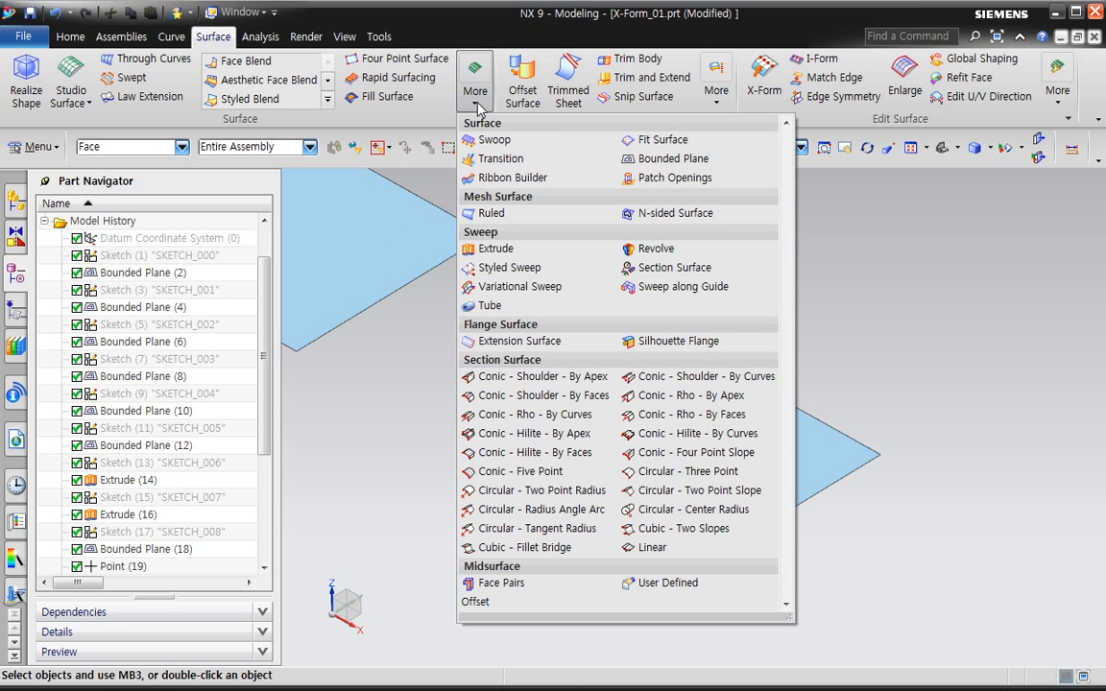
left_click(766, 92)
left_click(702, 459)
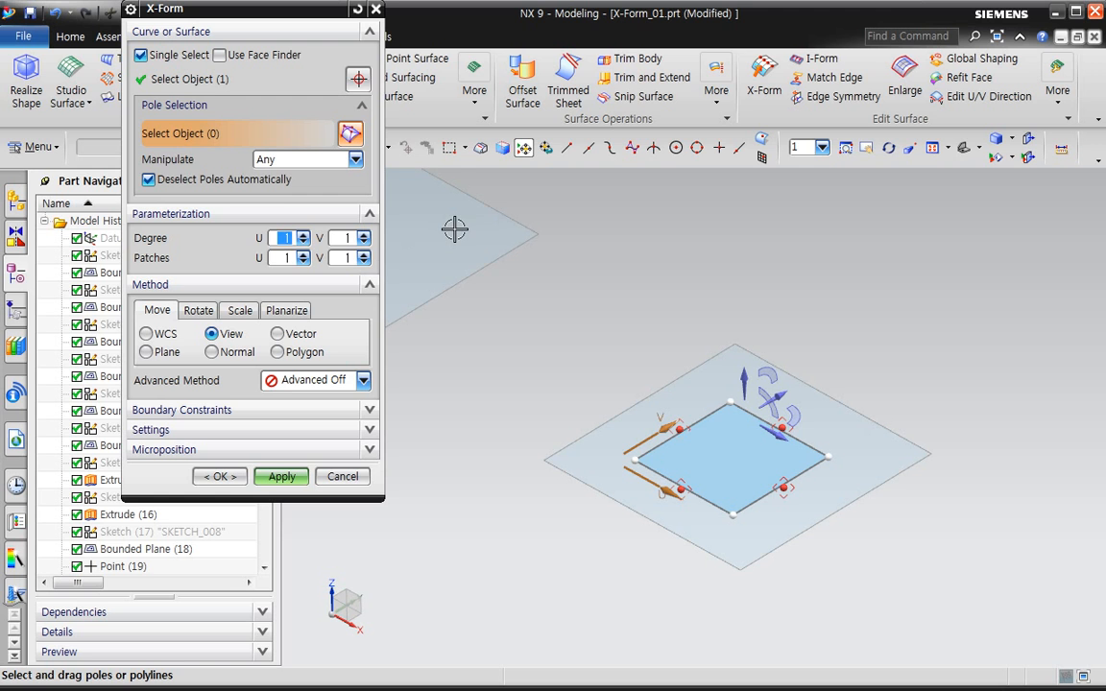
type("5")
key("Tab")
type("5")
key("Tab")
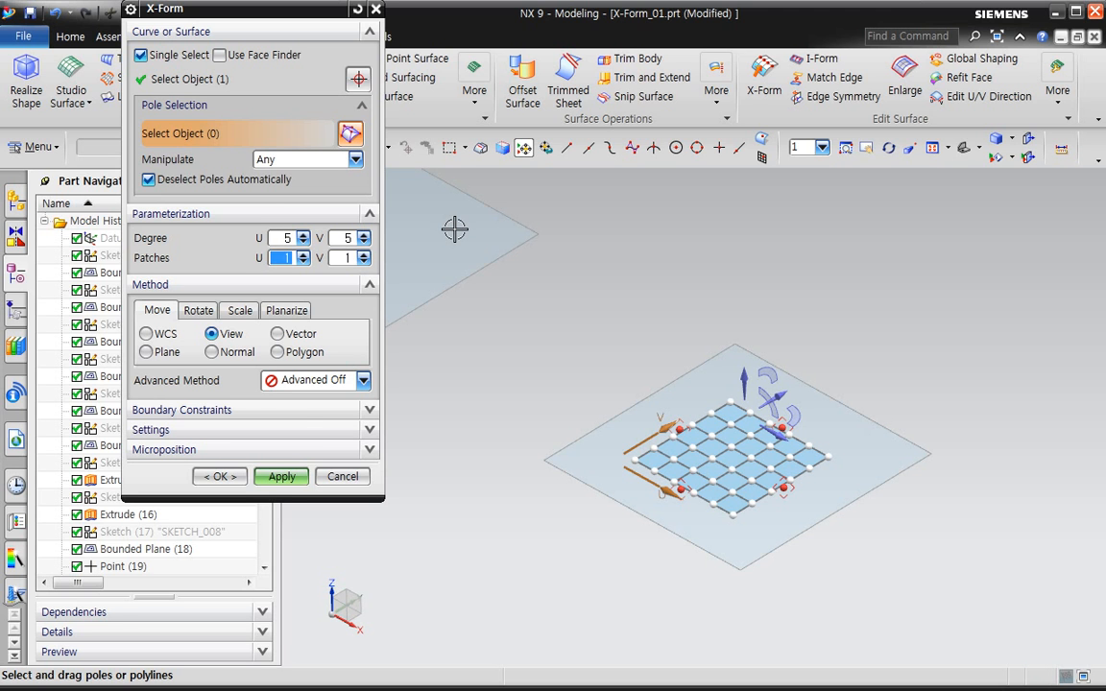
Step: Set the pole movement to WCS along Z and enable Apply to All for the boundary constraints
left_click(230, 410)
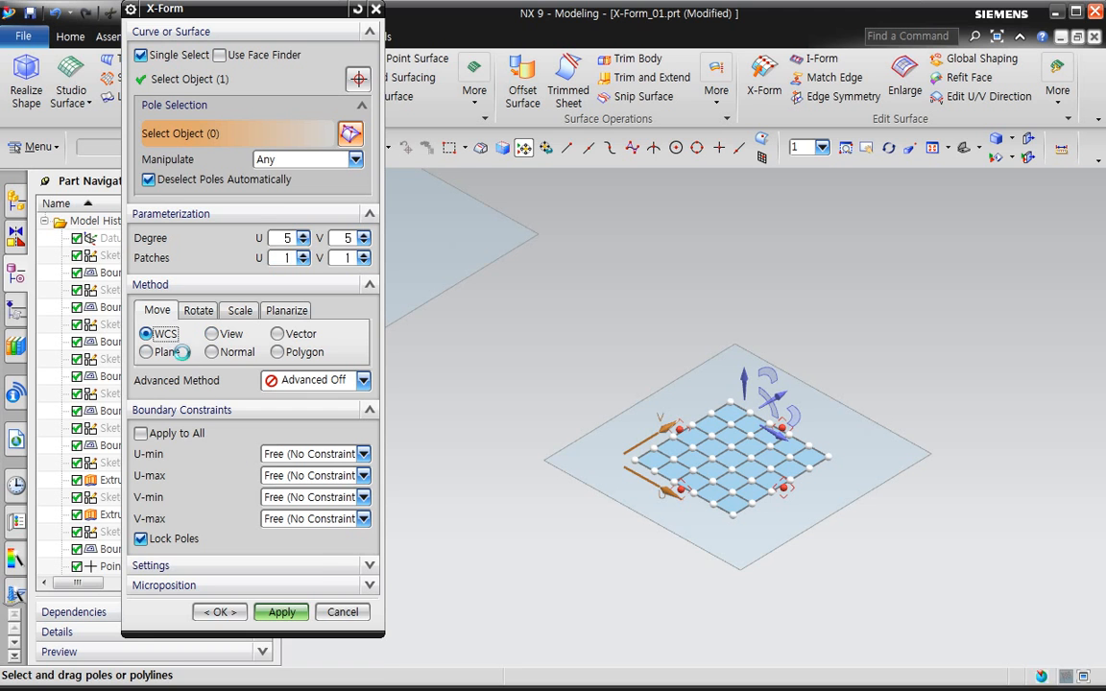
left_click(146, 334)
middle_click_drag(611, 521, 611, 502, "shift")
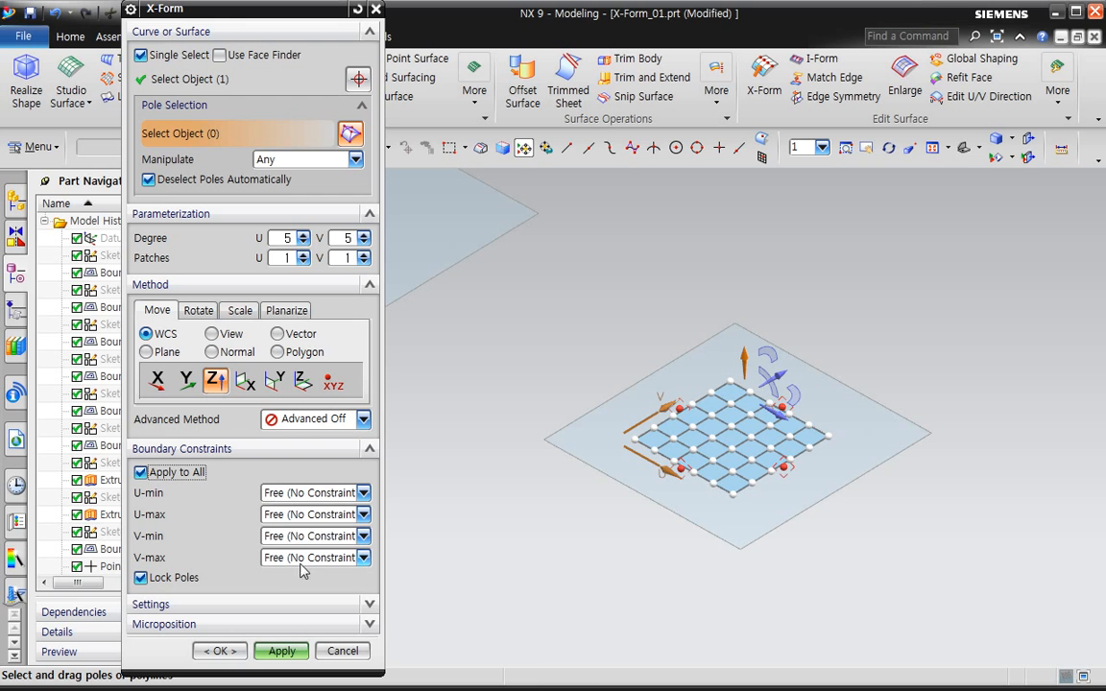
left_click_drag(542, 303, 786, 366)
key("ctrl+z")
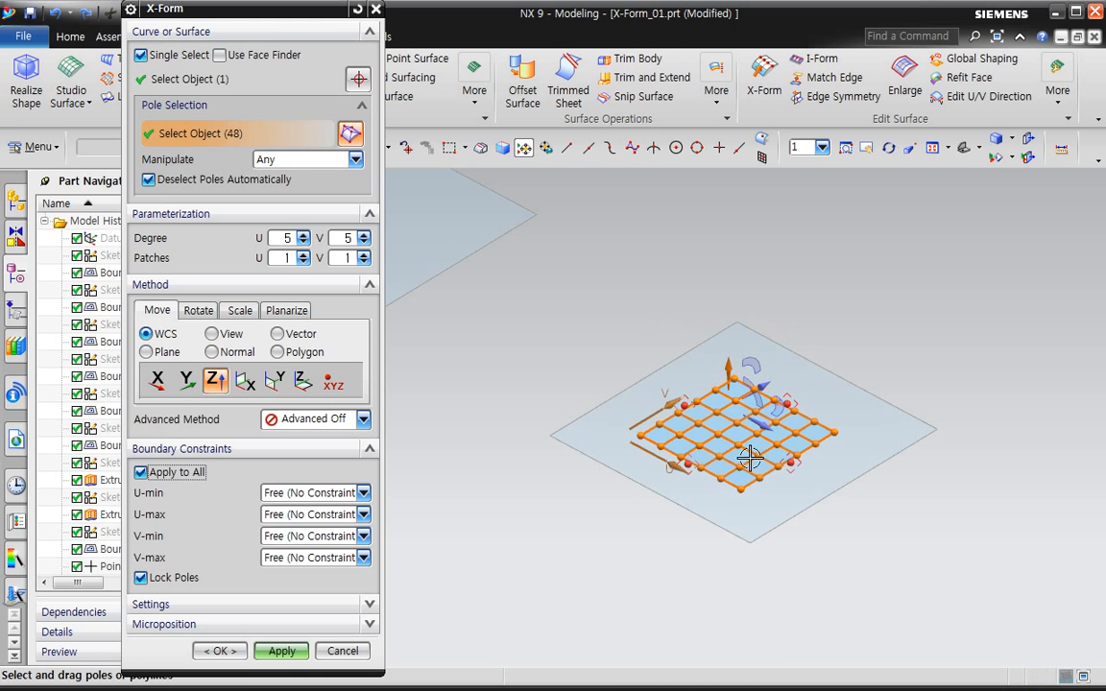
scroll(745, 461, "up", 3)
middle_click_drag(760, 479, 774, 460, "shift")
left_click_drag(543, 278, 988, 578, "shift")
Step: Select the 4-by-4 block of inner poles on the inner sheet from the top view and inspect it in a tilted view
mouse_move(772, 537)
middle_mouse_down()
mouse_move(771, 556)
mouse_move(758, 548)
middle_mouse_up()
key("F8")
scroll(867, 515, "down", 4)
middle_click_drag(904, 393, 787, 516, "shift")
scroll(811, 432, "up", 3)
middle_click_drag(698, 370, 710, 387, "shift")
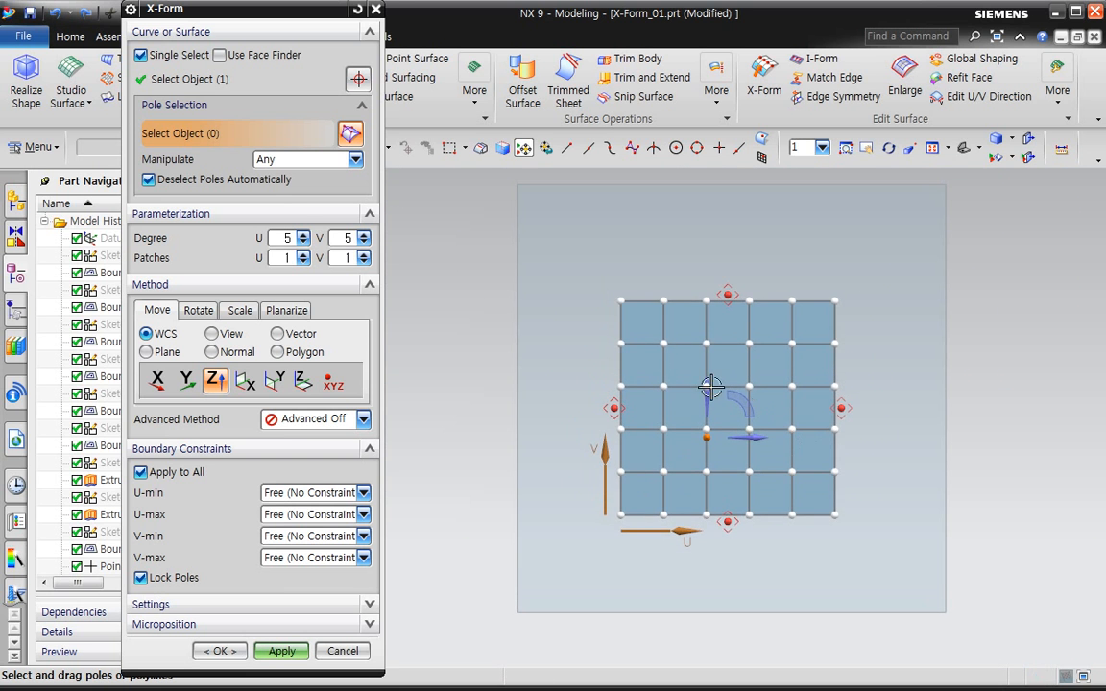
left_click_drag(658, 334, 814, 487)
mouse_move(721, 526)
middle_mouse_down()
mouse_move(730, 568)
mouse_move(727, 520)
middle_mouse_up()
mouse_move(775, 501)
left_mouse_down()
mouse_move(778, 397)
mouse_move(786, 487)
mouse_move(779, 423)
mouse_move(775, 493)
left_mouse_up()
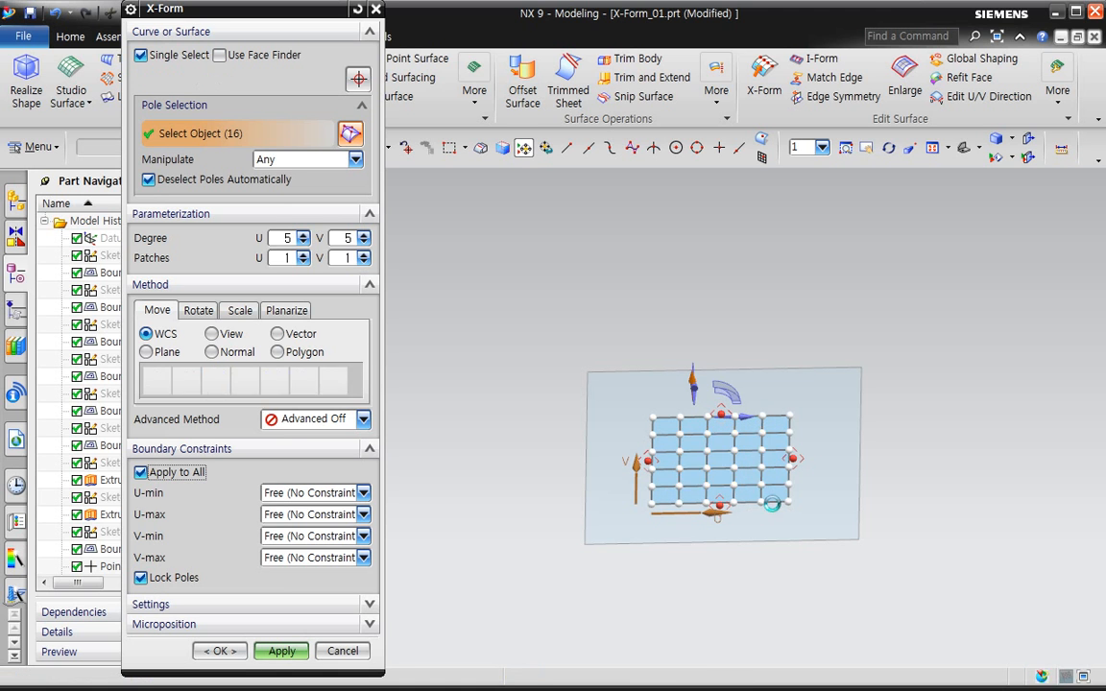
scroll(783, 523, "up", 2)
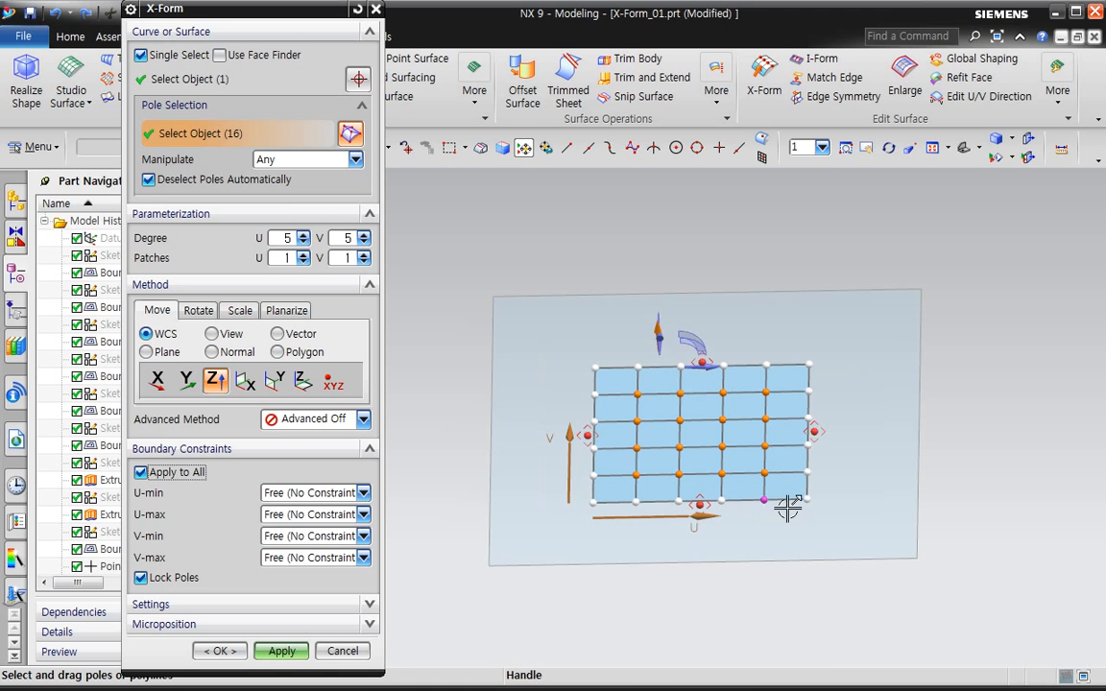
Step: Turn off Lock Poles, and clear the pole selection after extending it across the four inner rows to both side edges
left_click(172, 581)
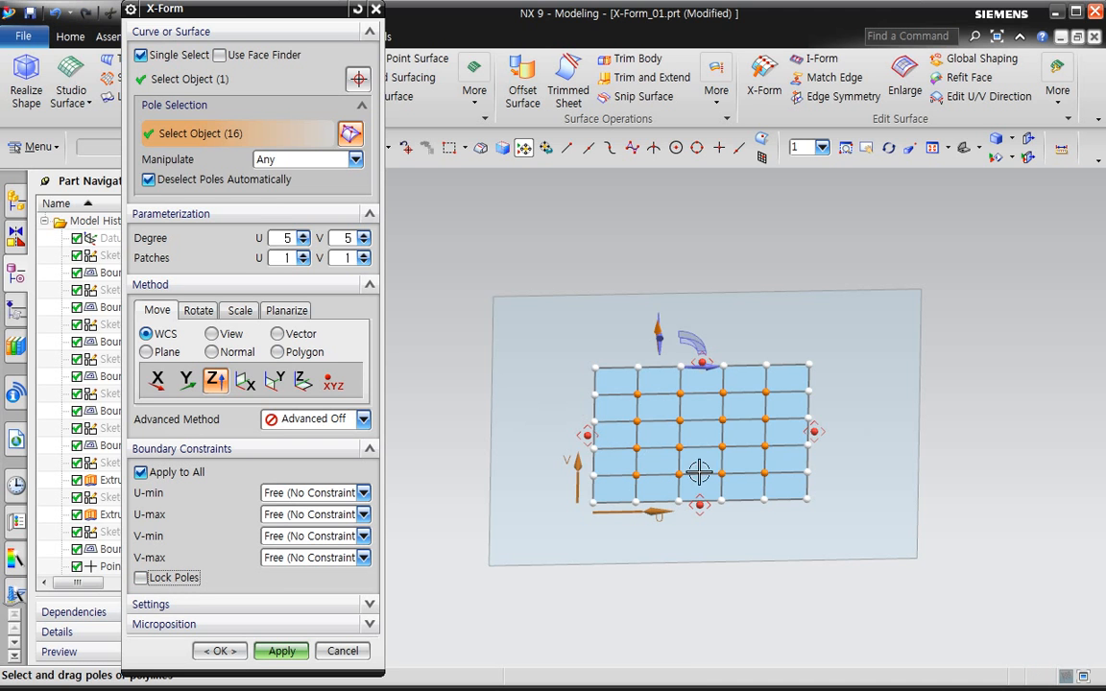
mouse_move(697, 432)
left_mouse_down()
mouse_move(701, 379)
mouse_move(701, 432)
left_mouse_up()
left_click_drag(571, 383, 834, 501)
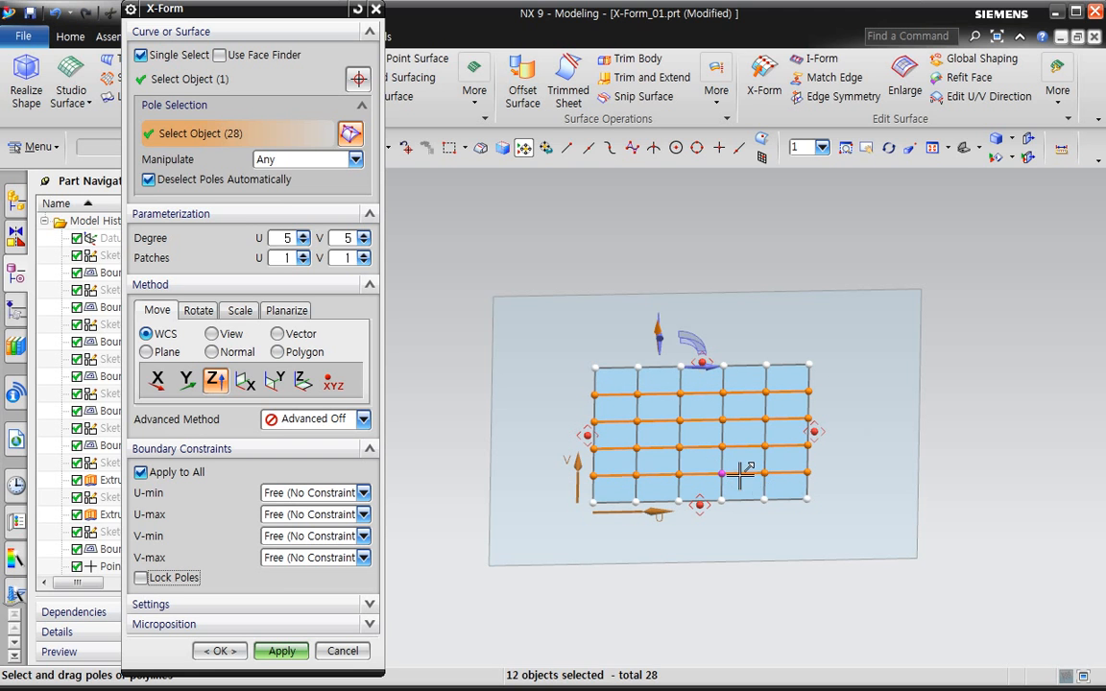
key("Escape")
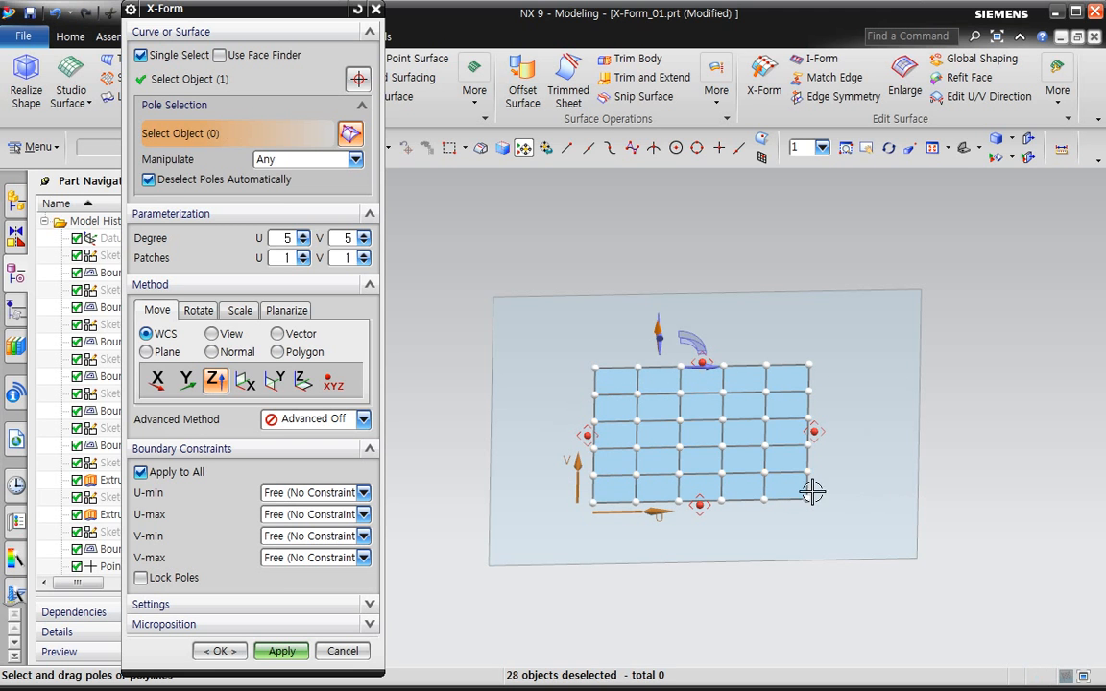
Step: Select the four inner pole rows of the inner sheet, raise them along Z, and undo the move
left_click(803, 475)
left_click(804, 448)
left_click(804, 422)
left_click(801, 393)
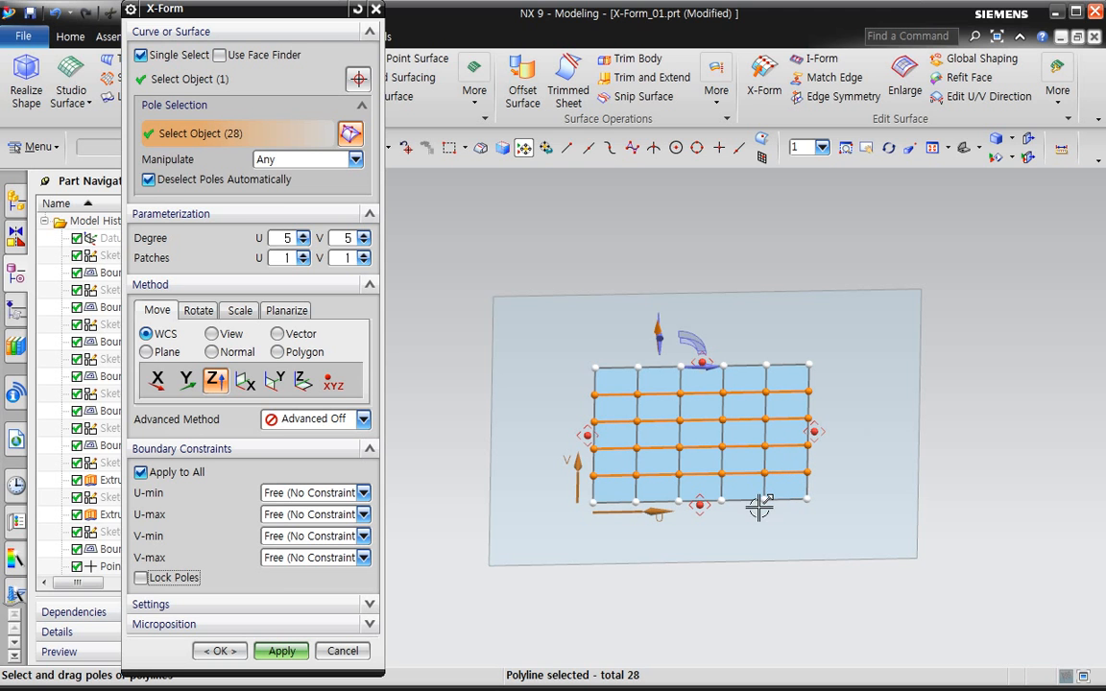
left_click_drag(787, 466, 792, 402)
middle_click_drag(763, 493, 787, 481)
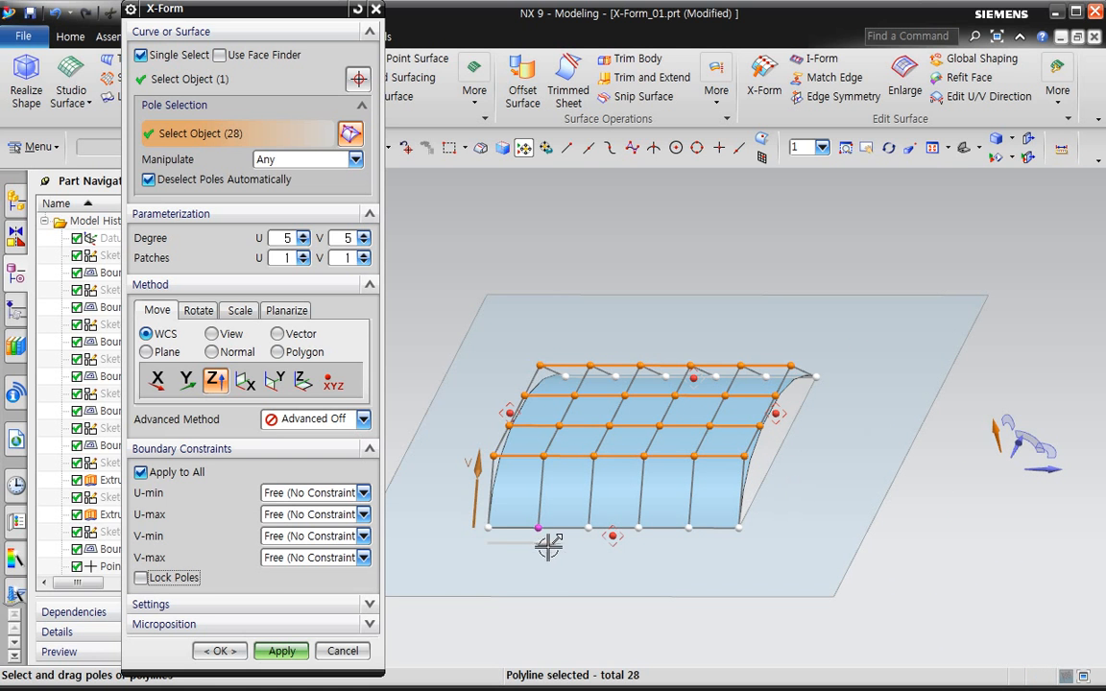
key("ctrl+z")
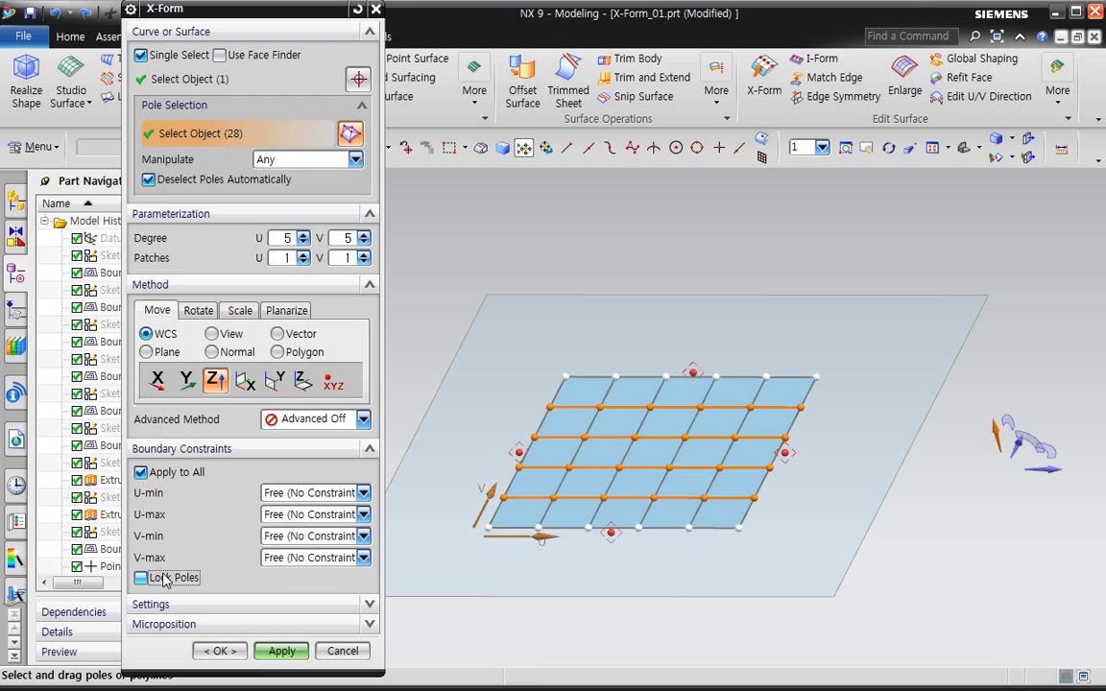
Step: Raise the four inner pole rows along Z, try moving them again with Lock Poles on, and undo the changes
left_click_drag(722, 505, 727, 468)
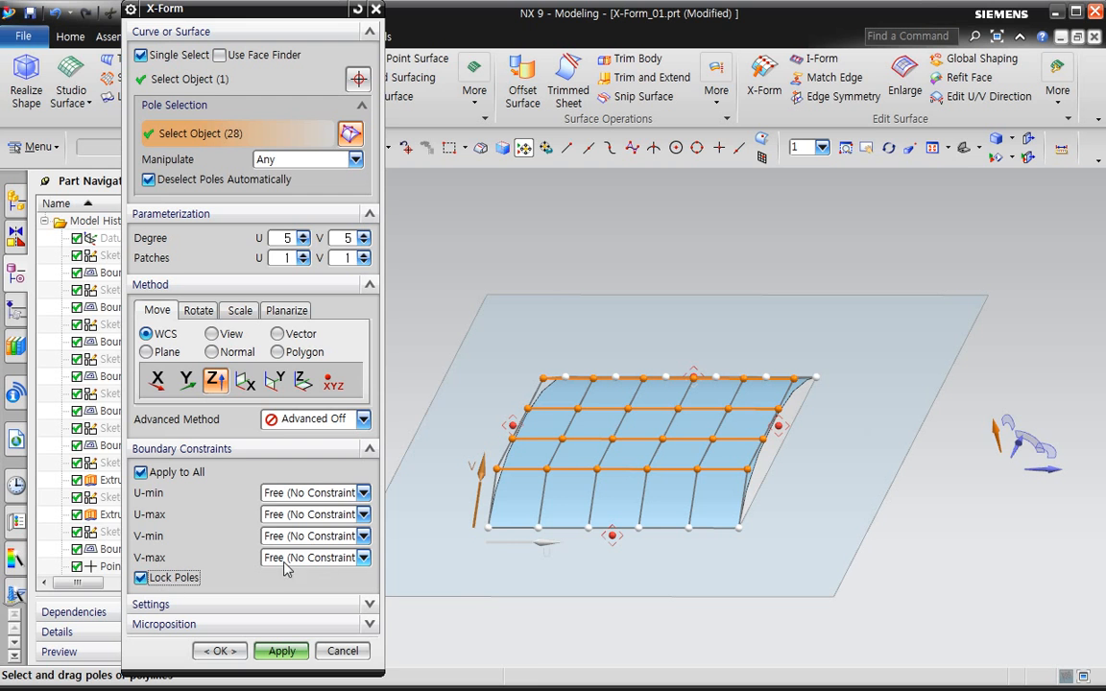
left_click_drag(731, 463, 739, 468)
key("ctrl+z")
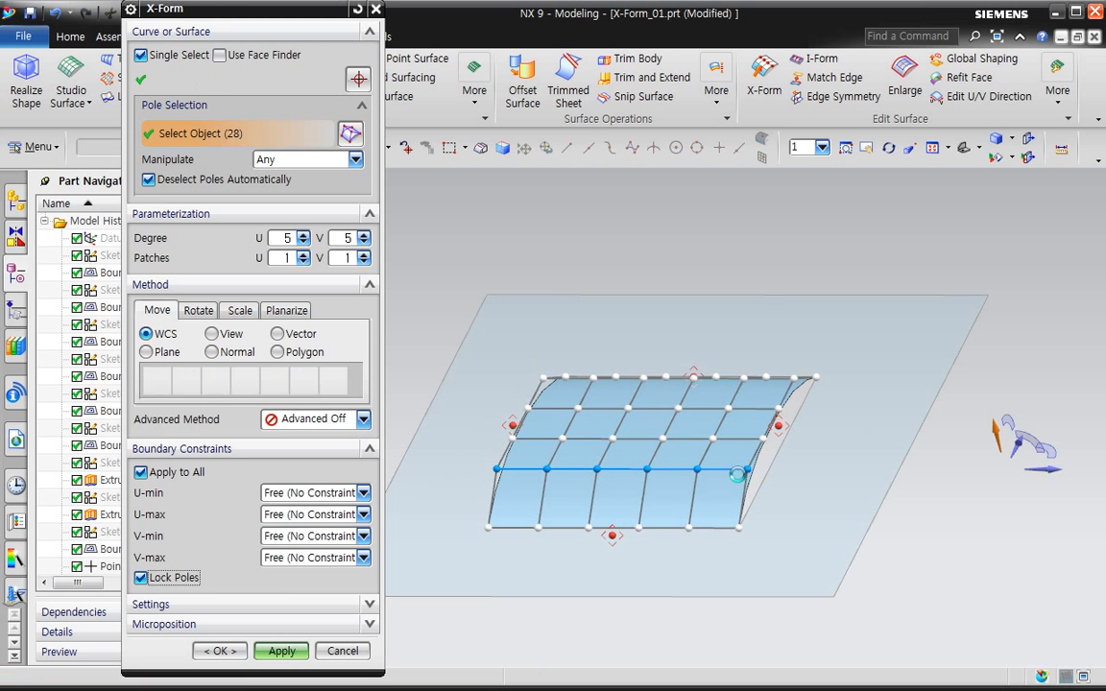
middle_click_drag(740, 473, 704, 488)
key("ctrl+z")
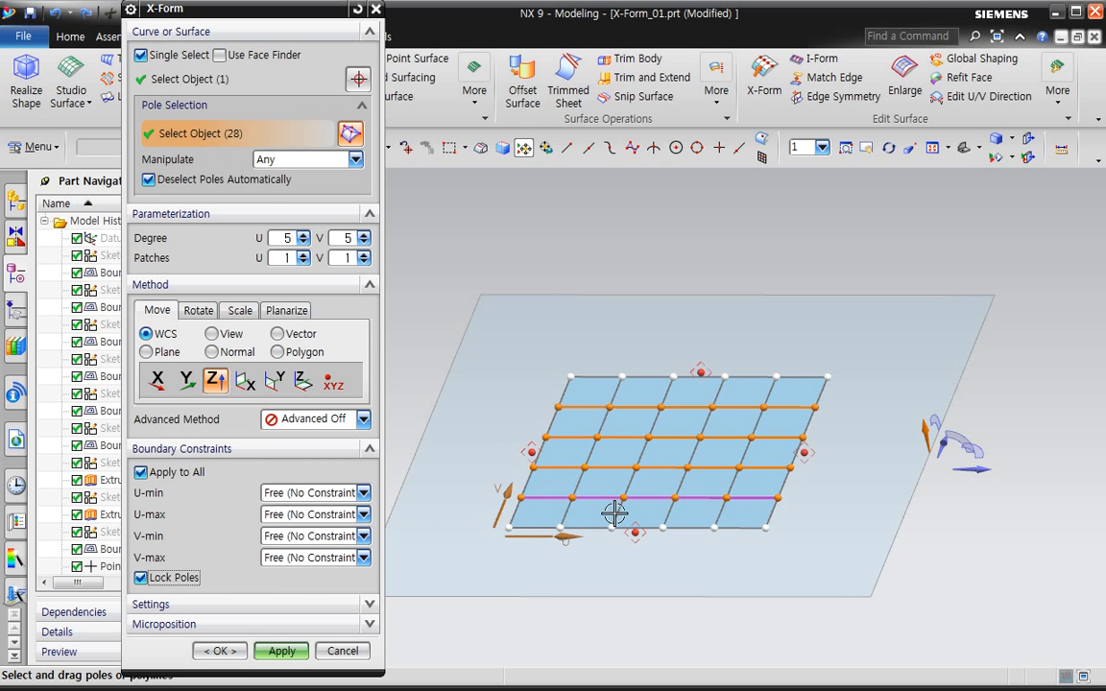
Step: Replace the pole selection with the 4-by-4 inner block and set all four boundary constraints to G0 (Position)
left_click_drag(464, 331, 873, 579, "shift")
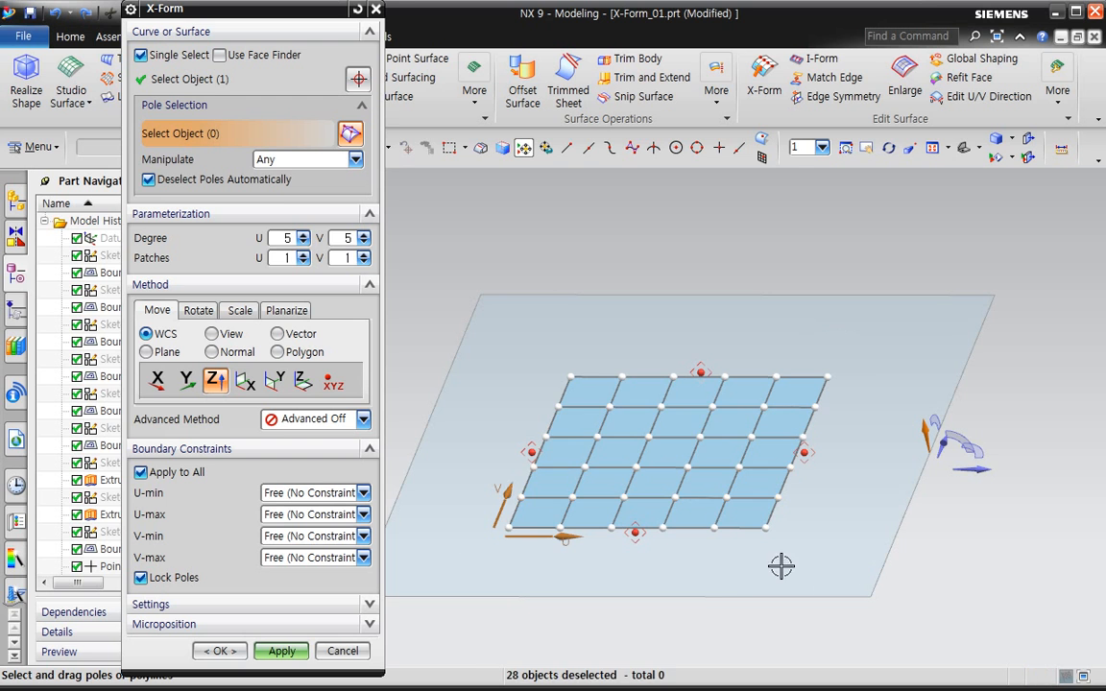
middle_click_drag(750, 561, 719, 610)
key("F8")
left_click_drag(587, 302, 794, 516)
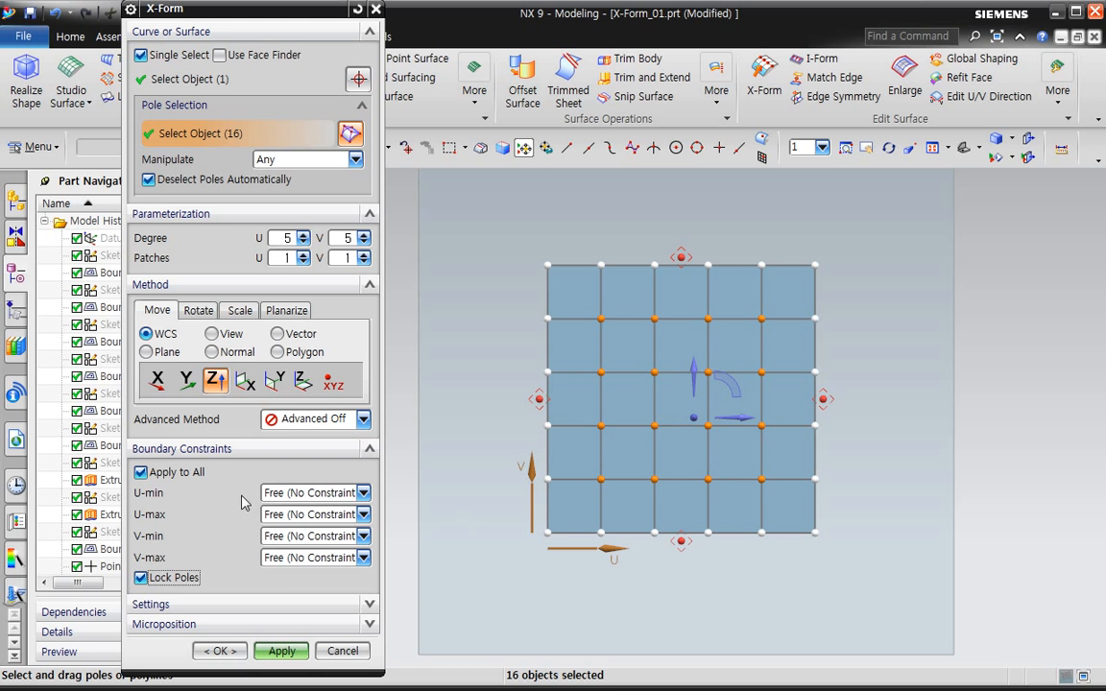
left_click(304, 494)
left_click(288, 450)
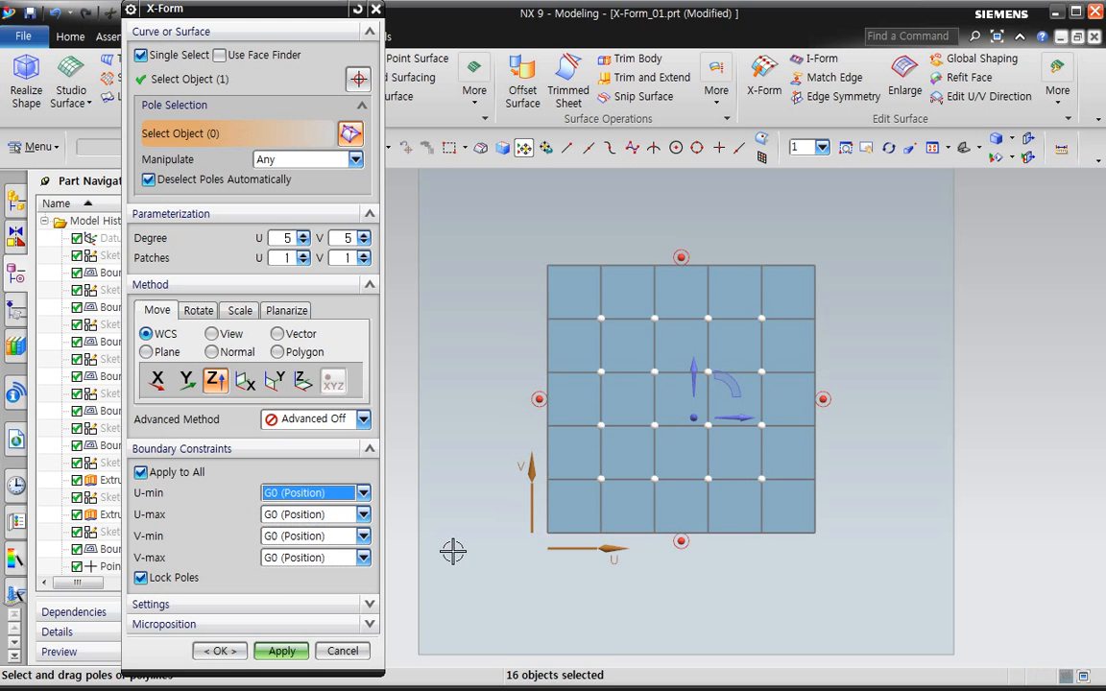
Step: Select the 4-by-4 block of inner poles, raise it along Z under G0 constraints, and undo the move
left_click_drag(600, 310, 797, 530)
middle_click_drag(727, 495, 657, 451)
left_click_drag(695, 444, 684, 389)
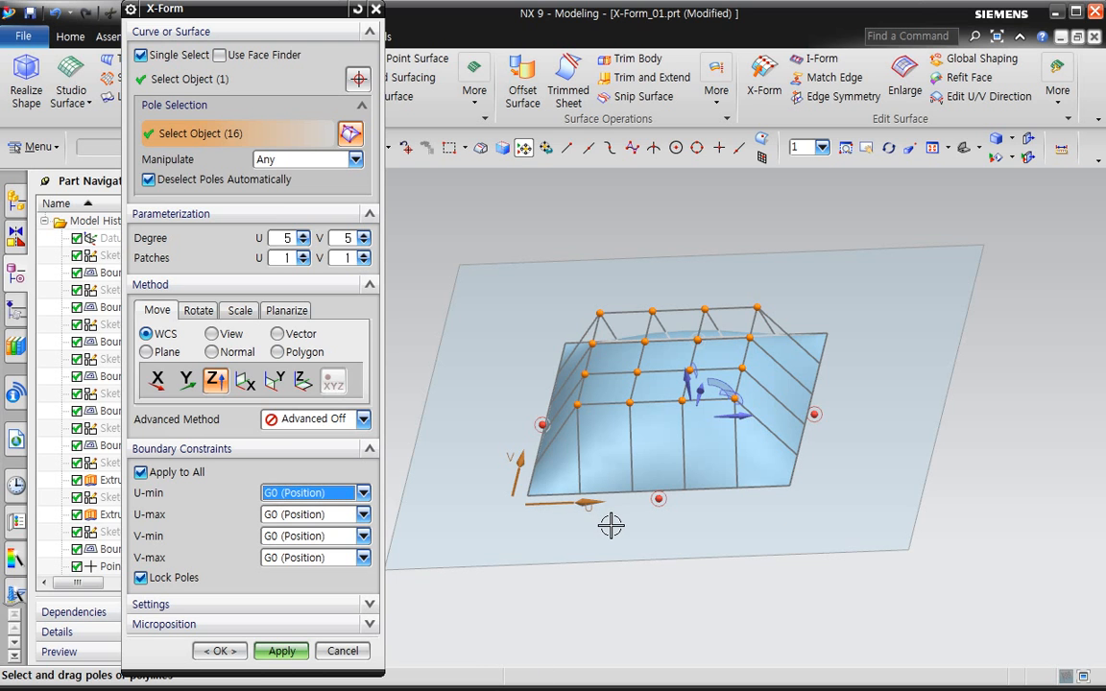
key("ctrl+z")
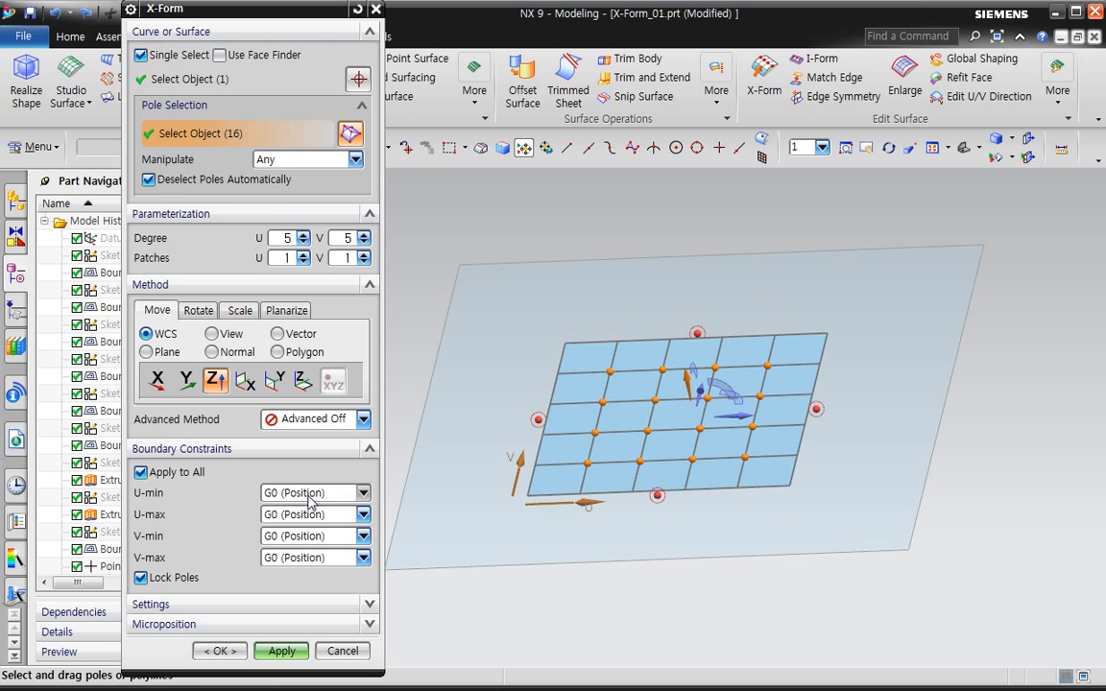
Step: Set all boundary constraints to G1 (Tangent) and raise the surface degree to 10 in both U and V
left_click(317, 493)
left_click(306, 524)
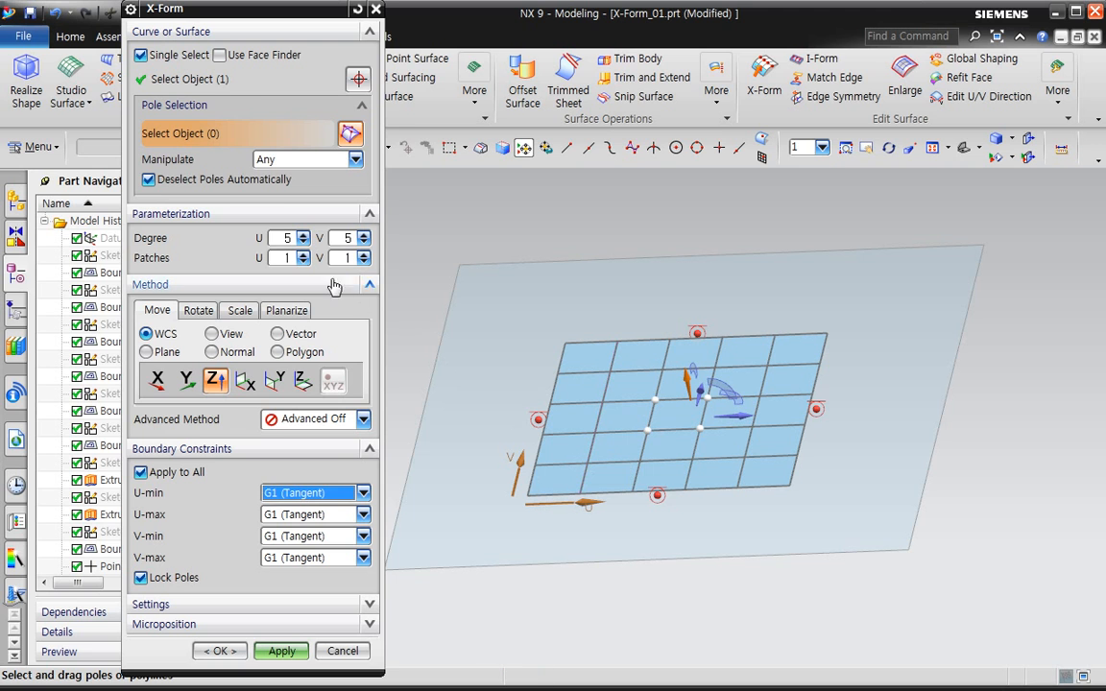
left_click(288, 239)
type("0")
left_click(347, 241)
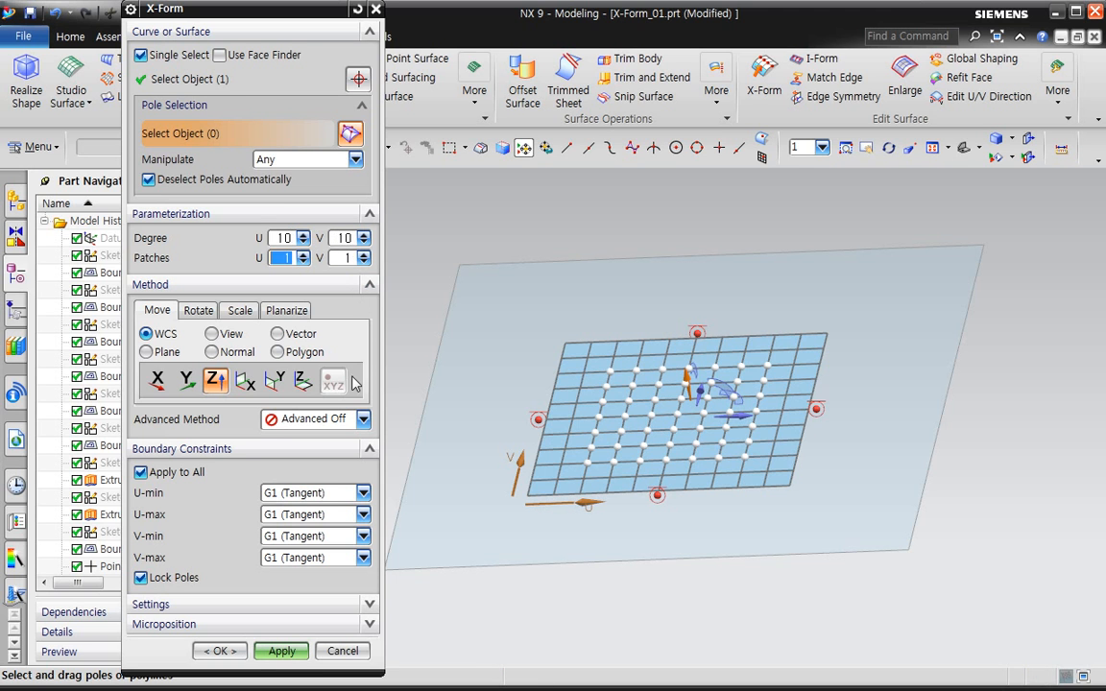
Step: Set all boundary constraints to G2 (Curvature), followed by G3 (Flow)
left_click(324, 496)
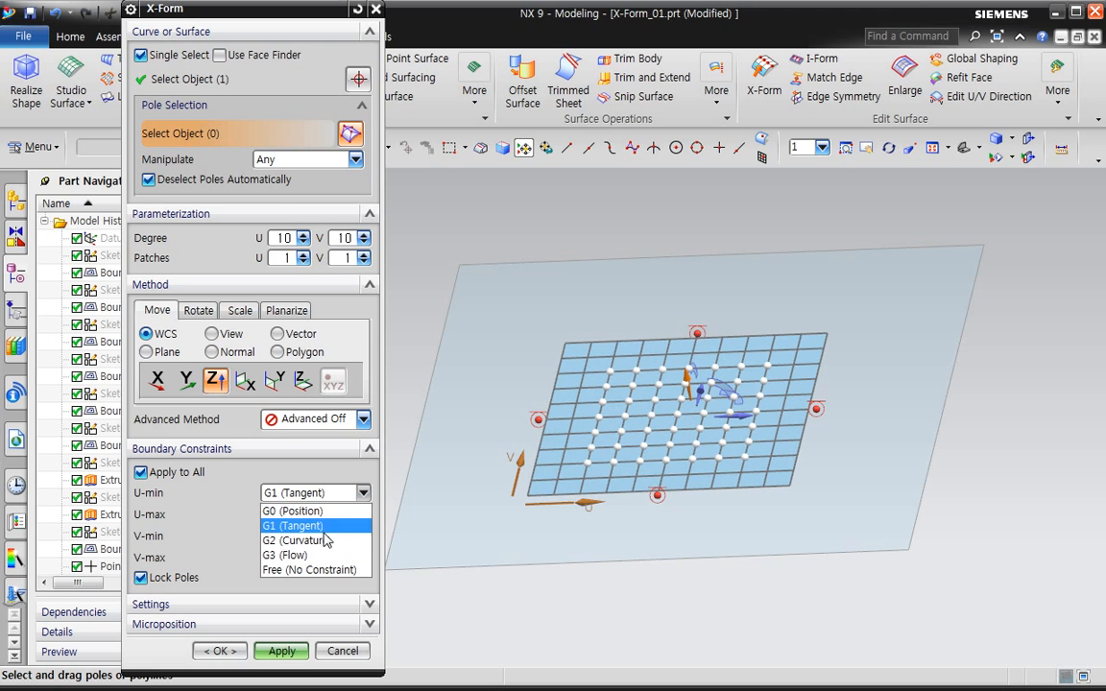
left_click(324, 540)
left_click(320, 495)
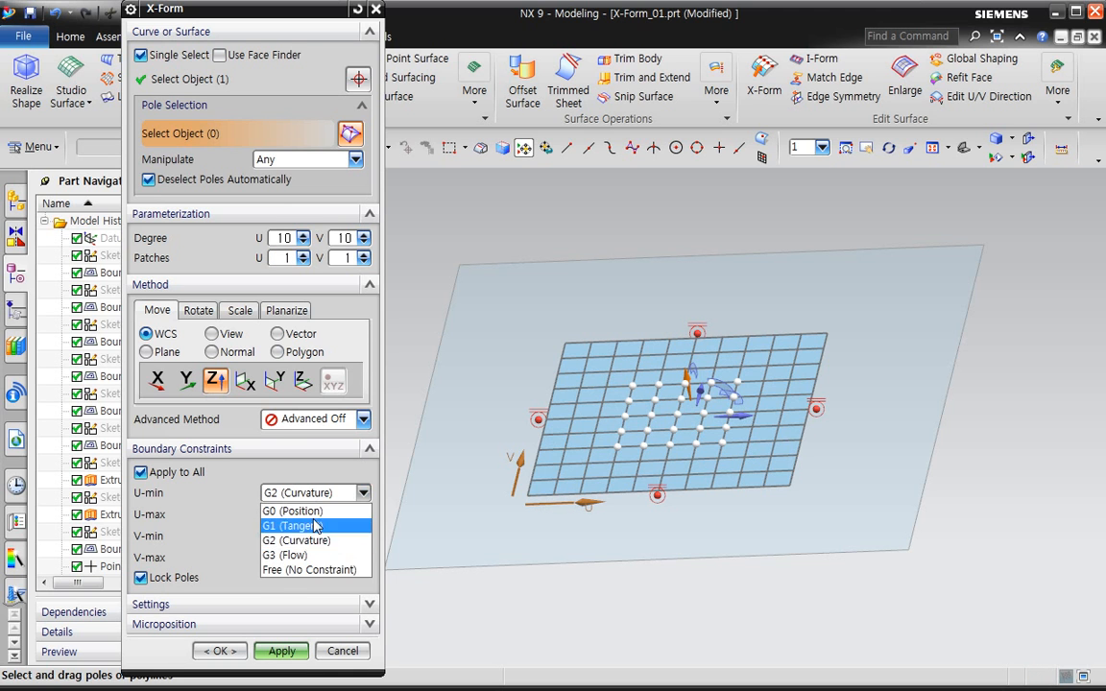
left_click(305, 557)
Step: Select the nine free centre poles, pull them high along Z under G3 constraints, and undo the move
middle_click_drag(616, 582, 526, 434)
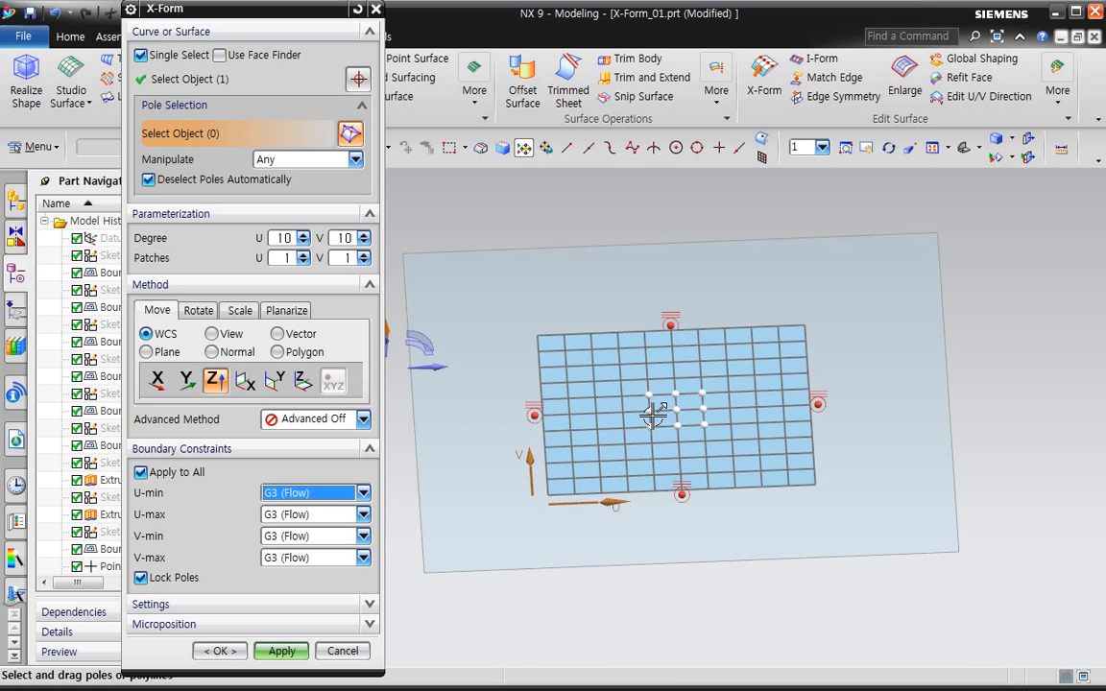
scroll(649, 394, "up", 3)
left_click_drag(749, 463, 789, 482)
scroll(711, 502, "down", 2)
middle_click_drag(718, 506, 707, 509)
left_click_drag(709, 516, 755, 231)
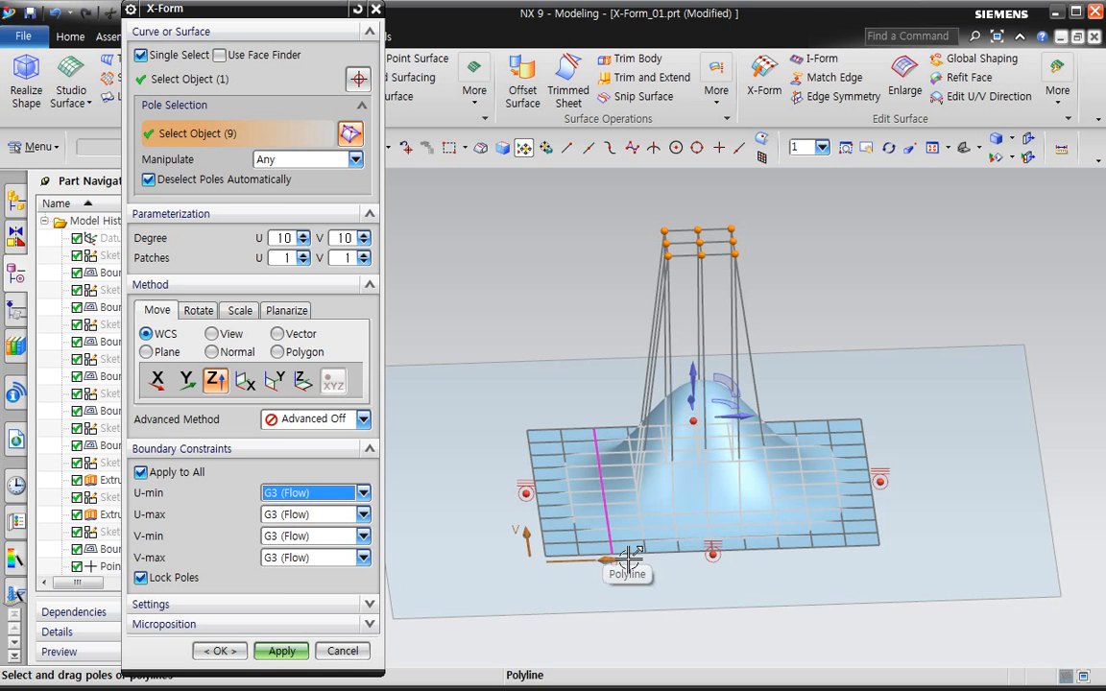
left_click(786, 344)
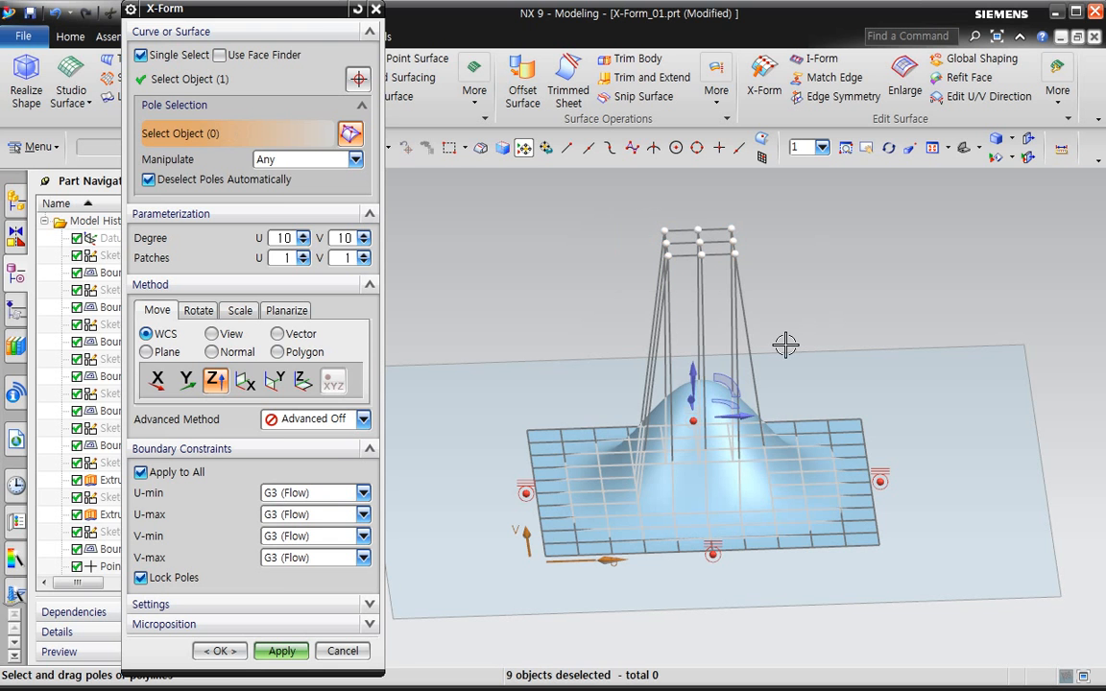
key("ctrl+z")
Step: Select the two V-direction polylines flanking the nine centre poles and view the sheet from the top
scroll(686, 502, "up", 2)
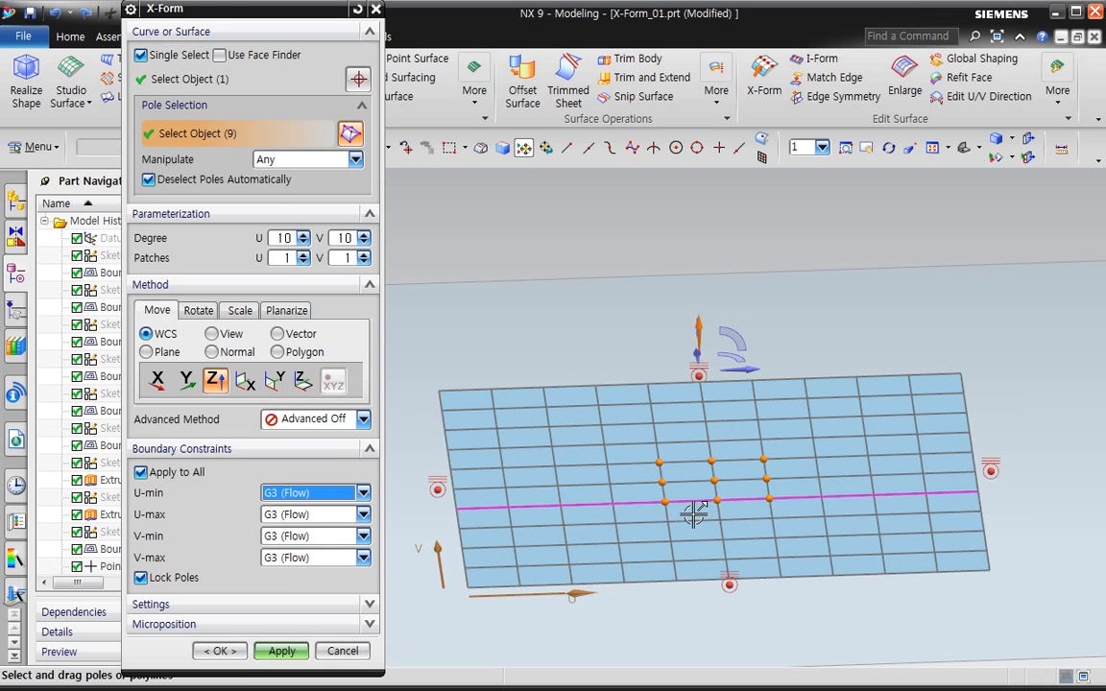
left_click(605, 461)
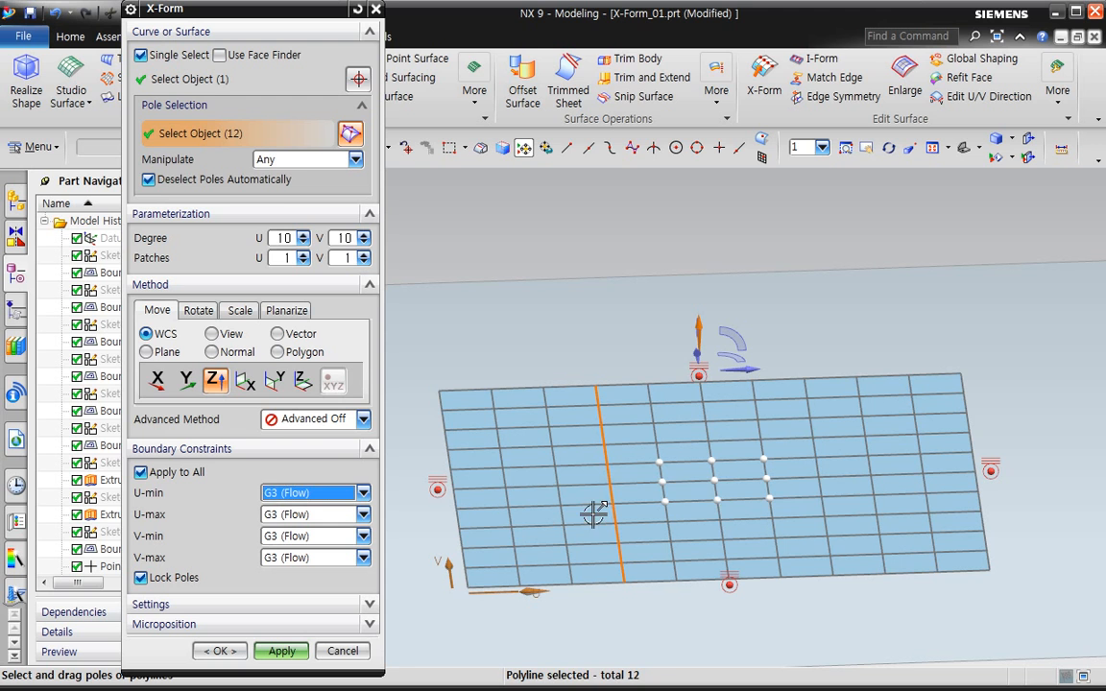
left_click(829, 480)
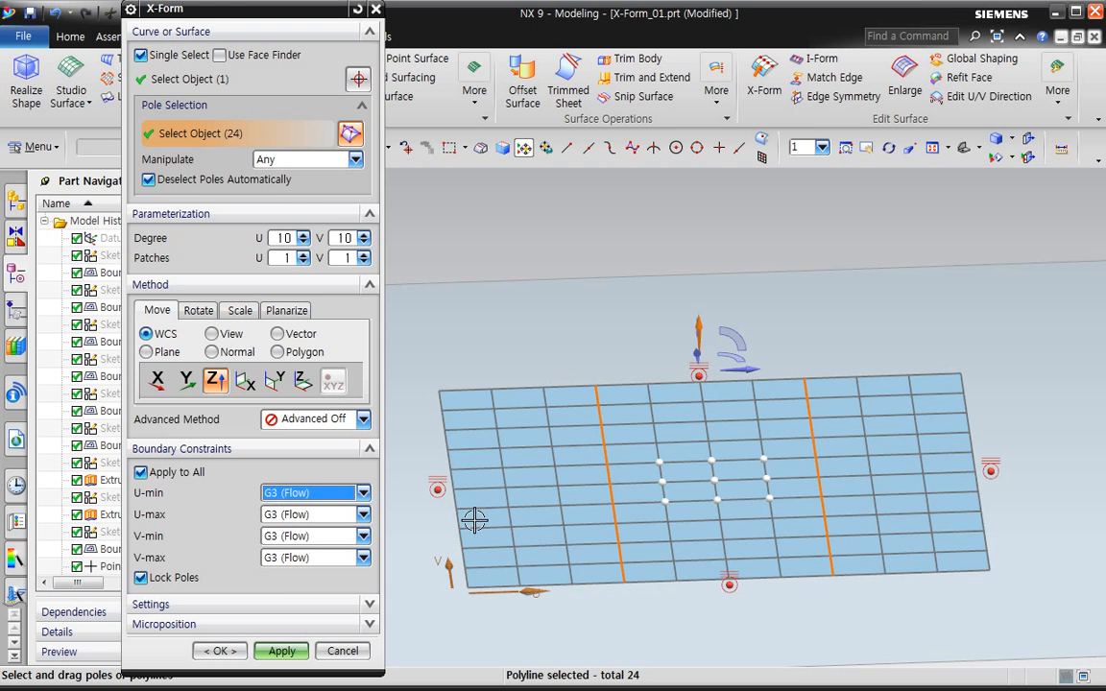
scroll(726, 519, "down", 2)
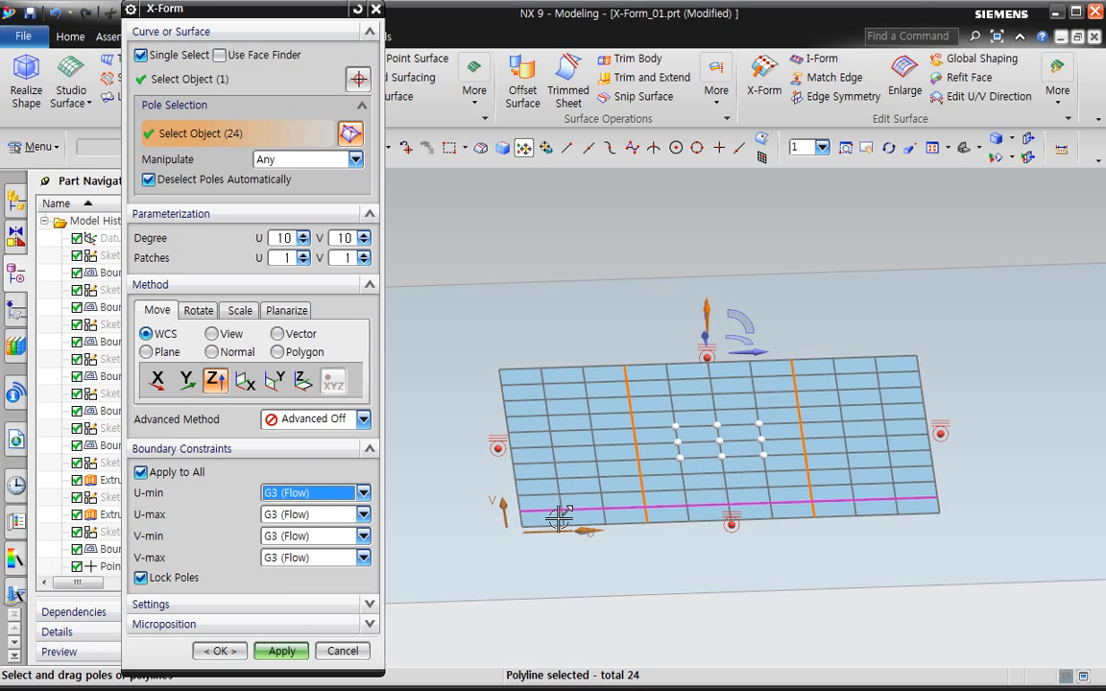
middle_click_drag(666, 578, 698, 639)
key("F8")
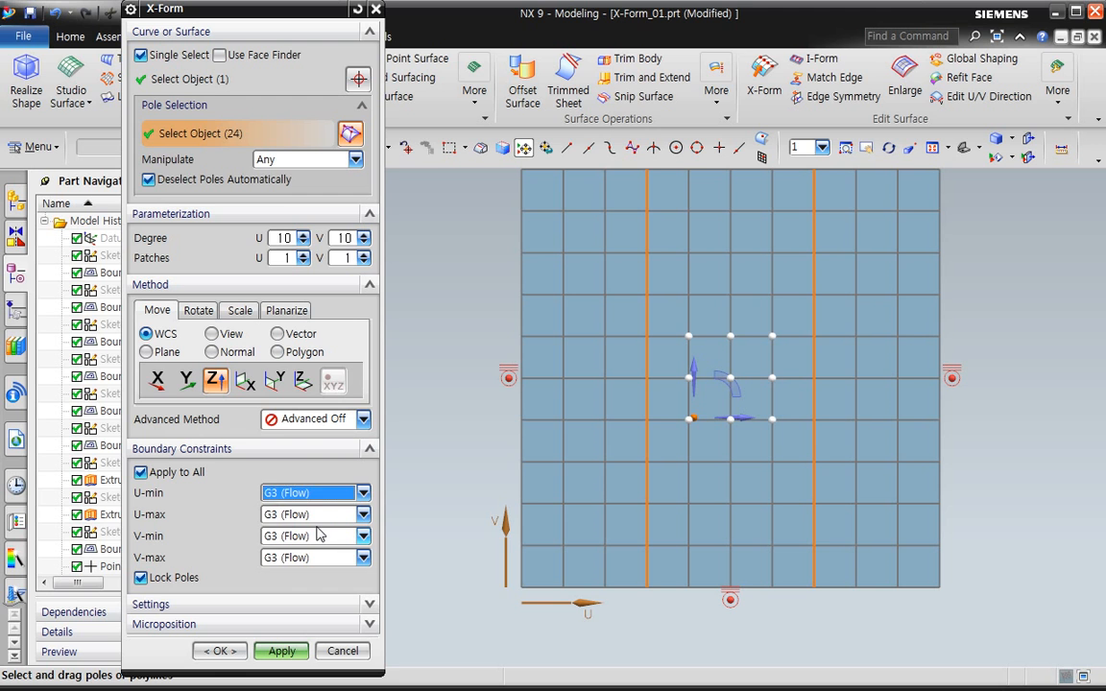
Step: Cycle all boundary constraints through G0, G1, G2 and G3, and finish with Free (No Constraint)
left_click(317, 494)
left_click(317, 509)
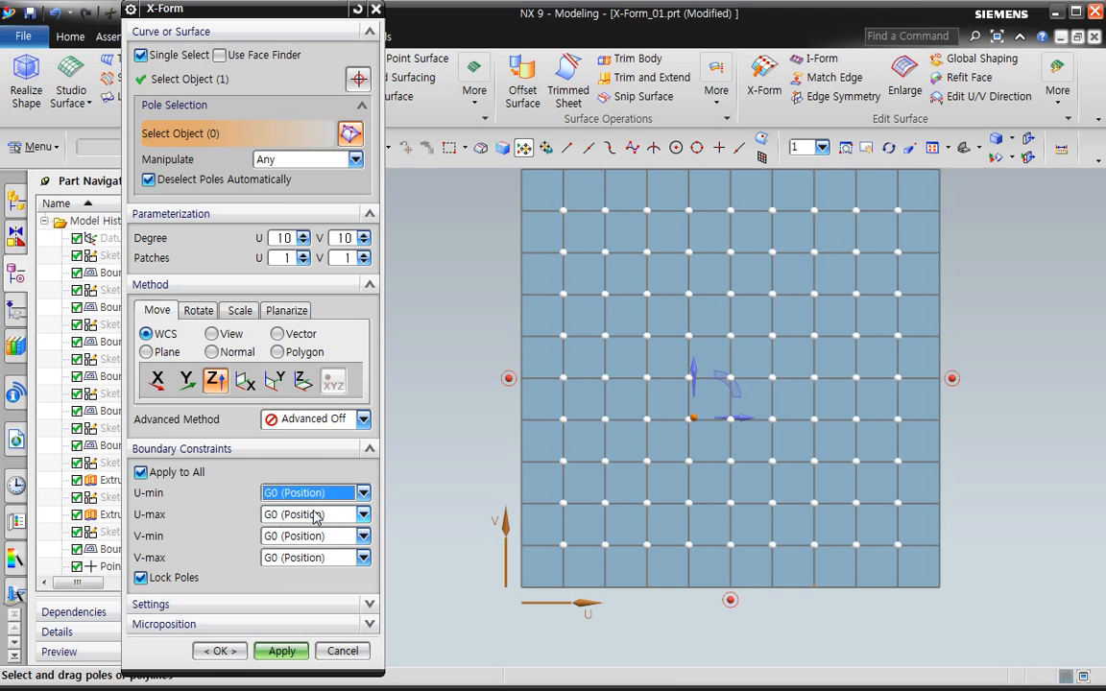
left_click(357, 494)
left_click(293, 526)
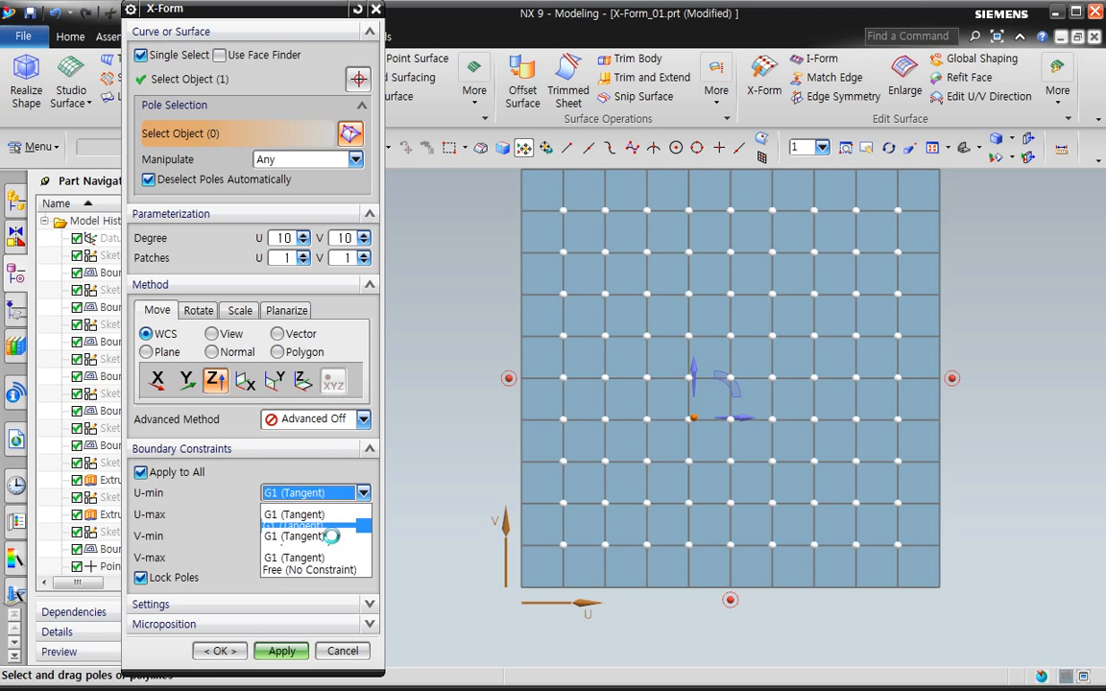
left_click(323, 493)
left_click(309, 541)
left_click(316, 493)
left_click(327, 556)
left_click(317, 494)
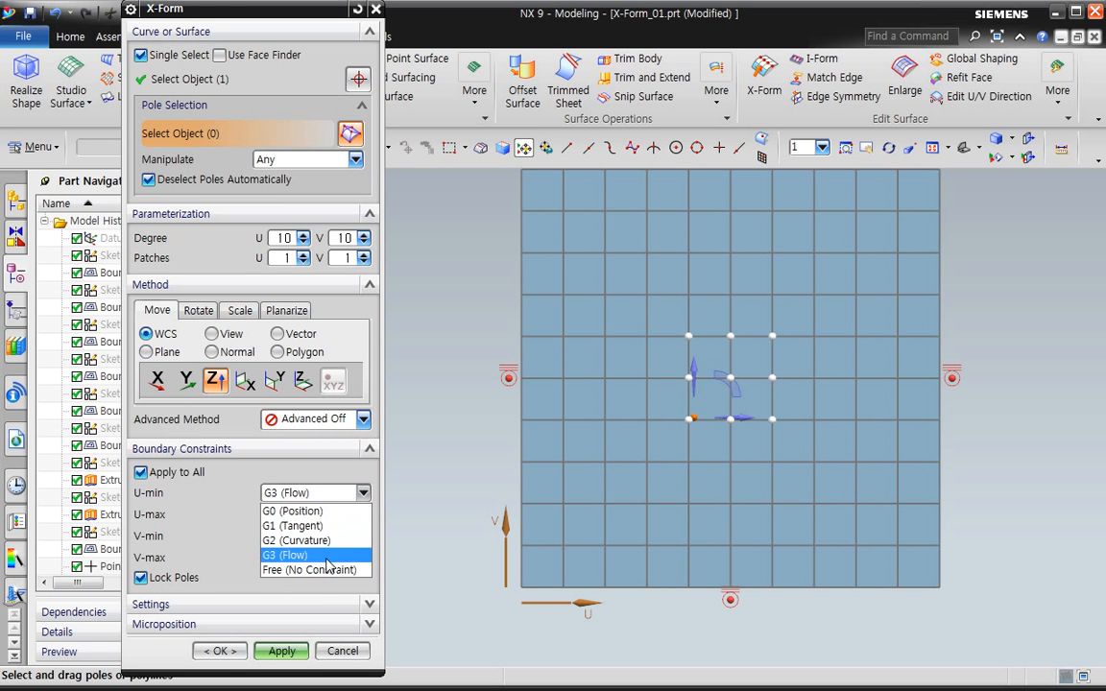
left_click(312, 570)
scroll(559, 574, "down", 2)
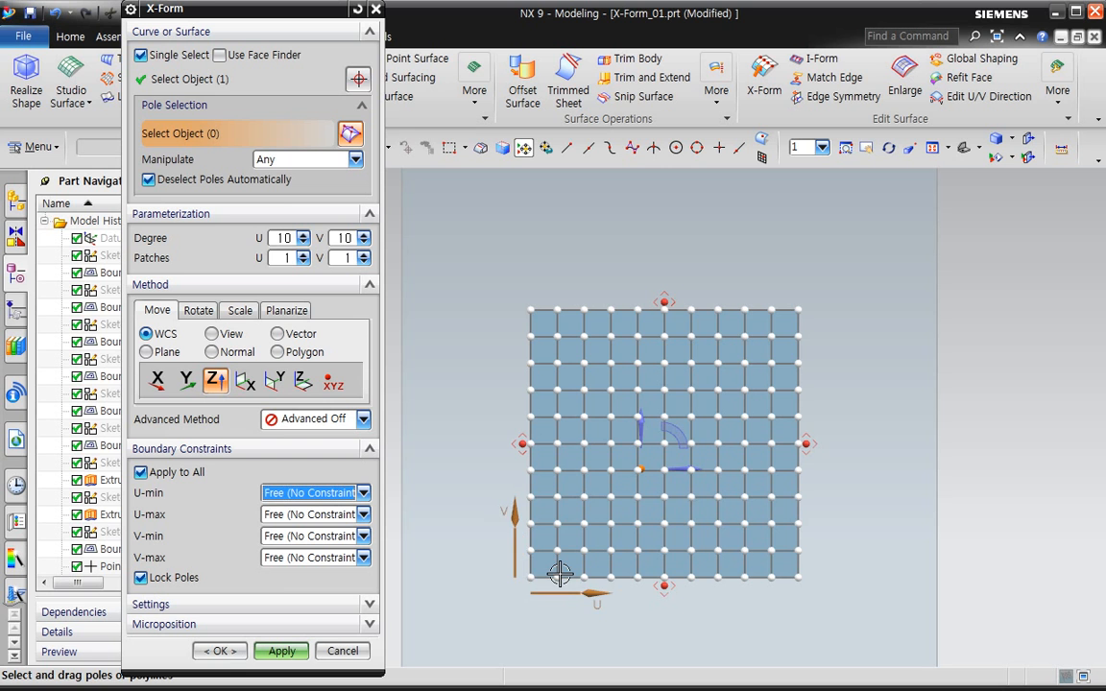
middle_click_drag(559, 620, 647, 469)
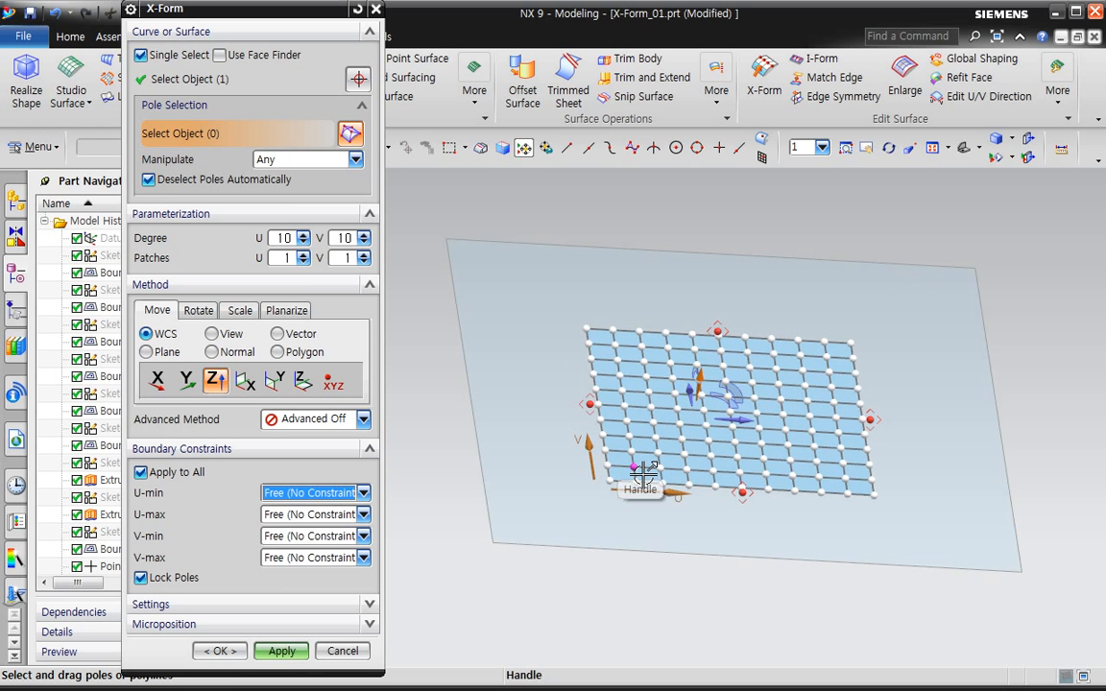
middle_click_drag(627, 511, 669, 547)
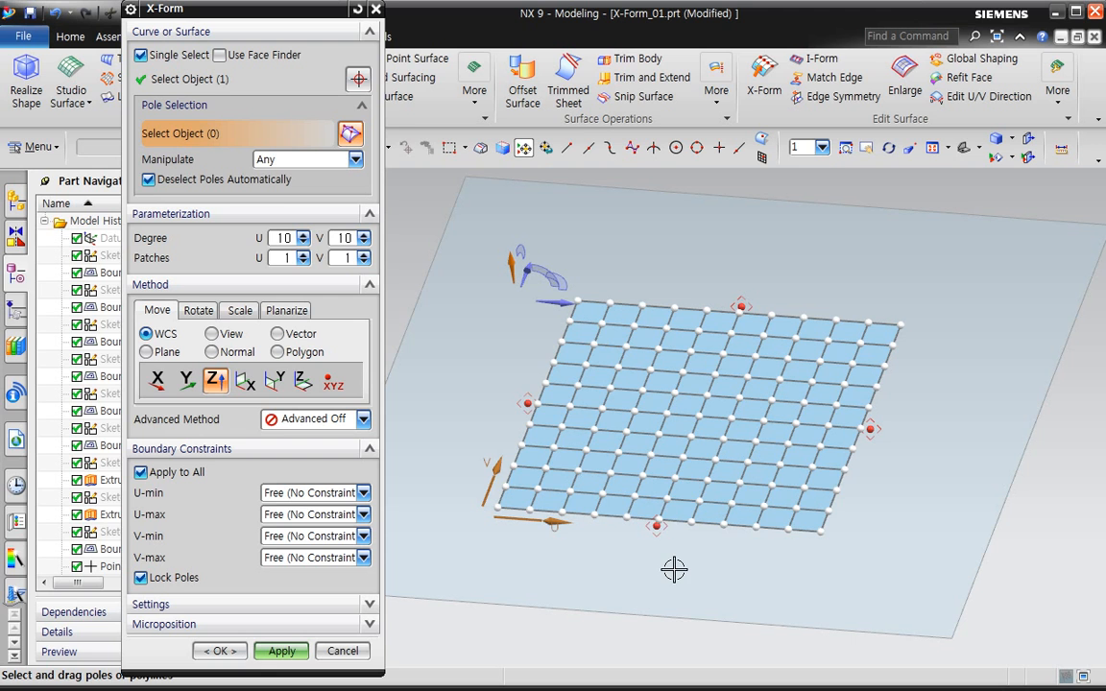
middle_click_drag(659, 585, 669, 592, "shift")
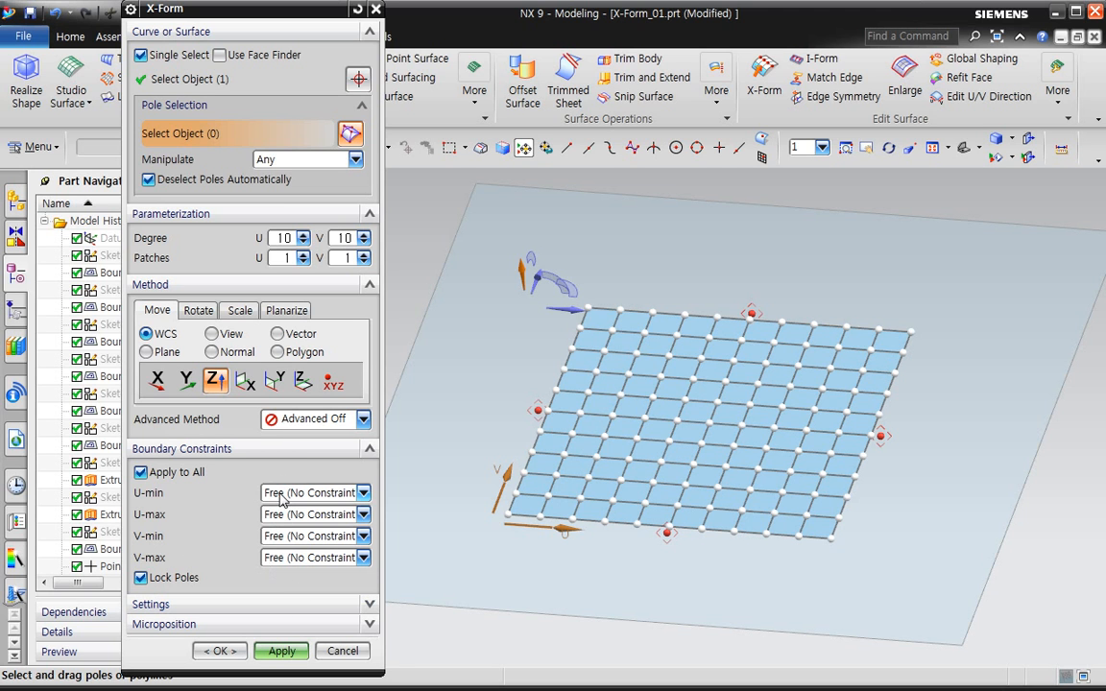
left_click(291, 420)
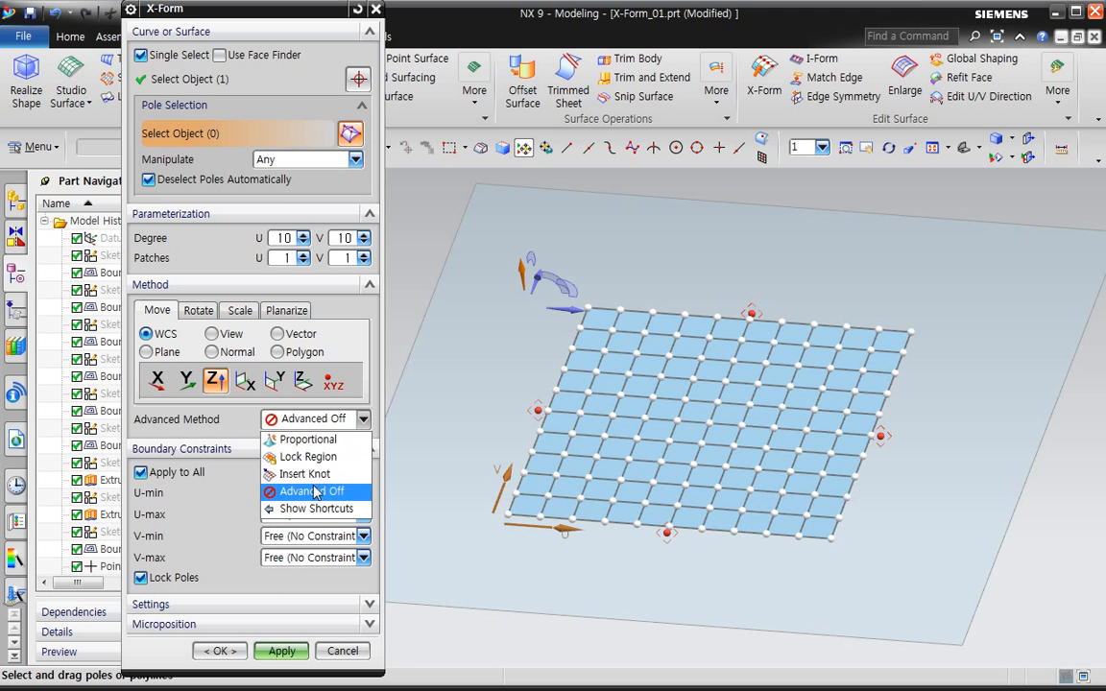
left_click(356, 317)
scroll(514, 426, "down", 1)
middle_click_drag(514, 432, 556, 431, "shift")
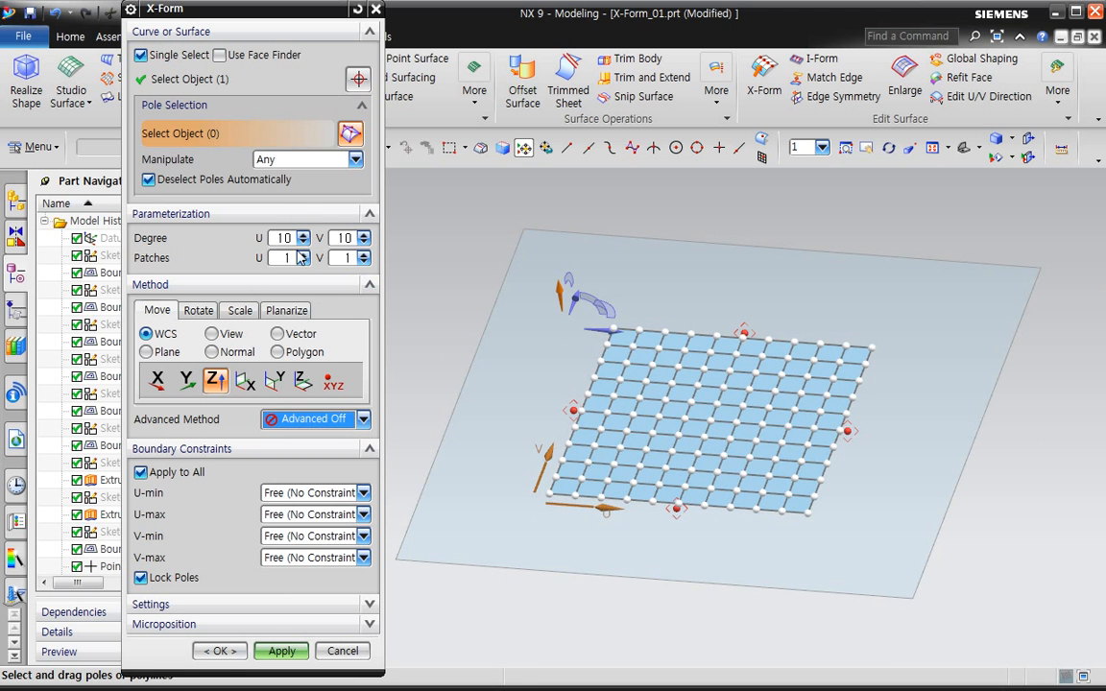
Step: Accept the X-Form edit to close the command, and bring the neighbouring sheet into view
left_click(223, 652)
scroll(564, 557, "down", 2)
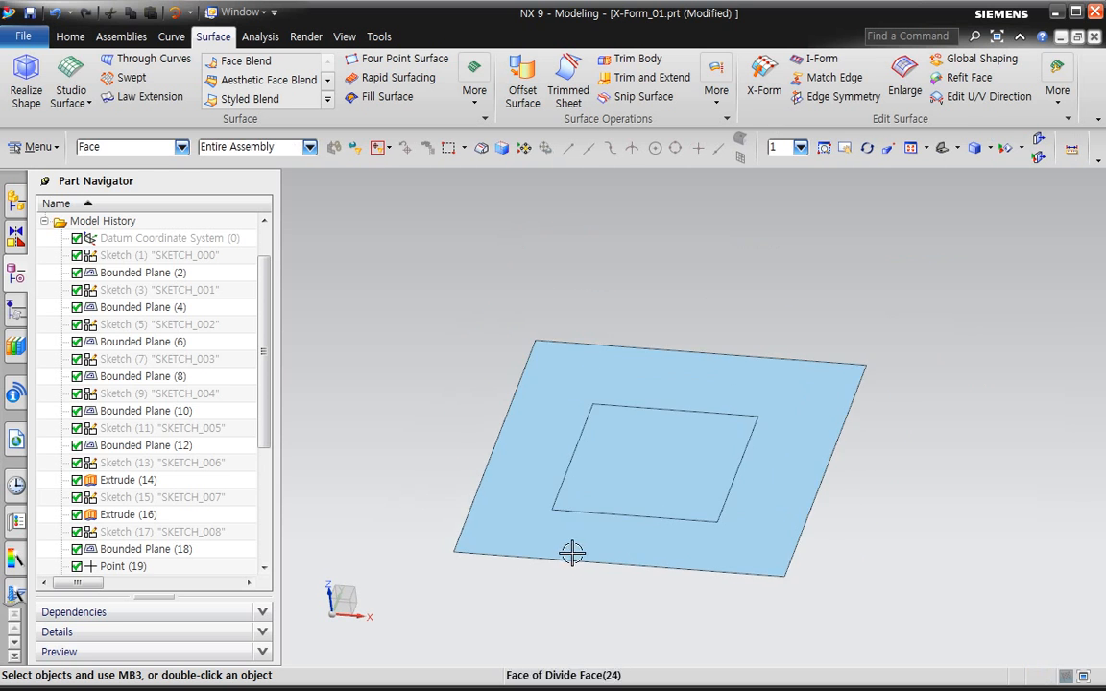
middle_click_drag(573, 553, 660, 543, "shift")
middle_click_drag(533, 557, 538, 545, "shift")
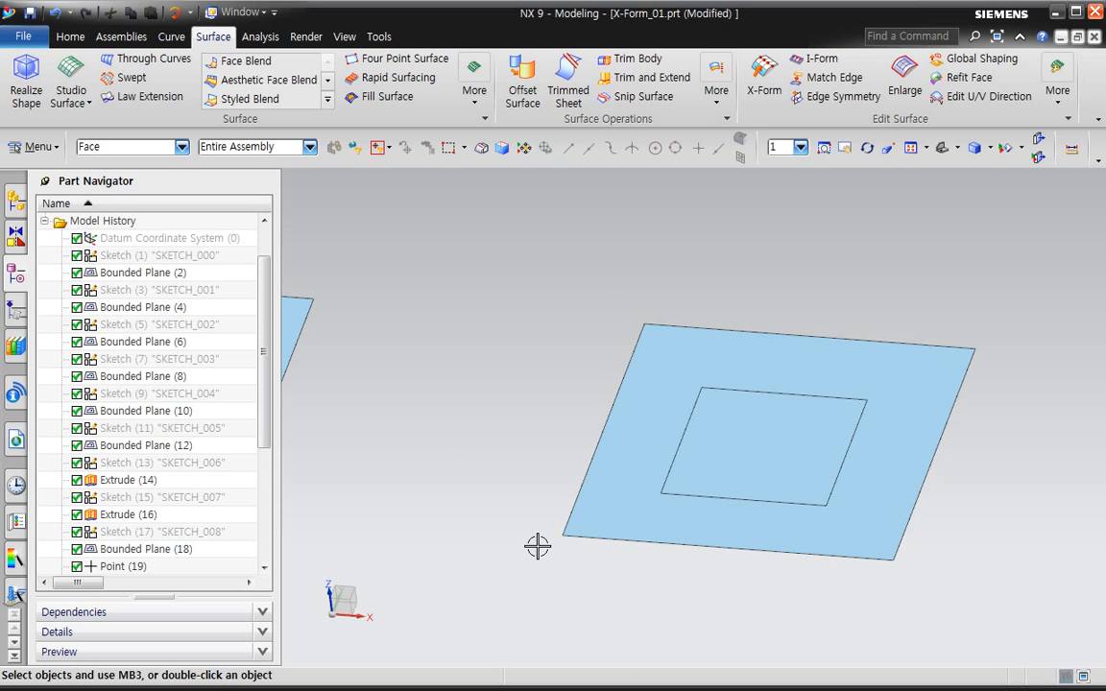